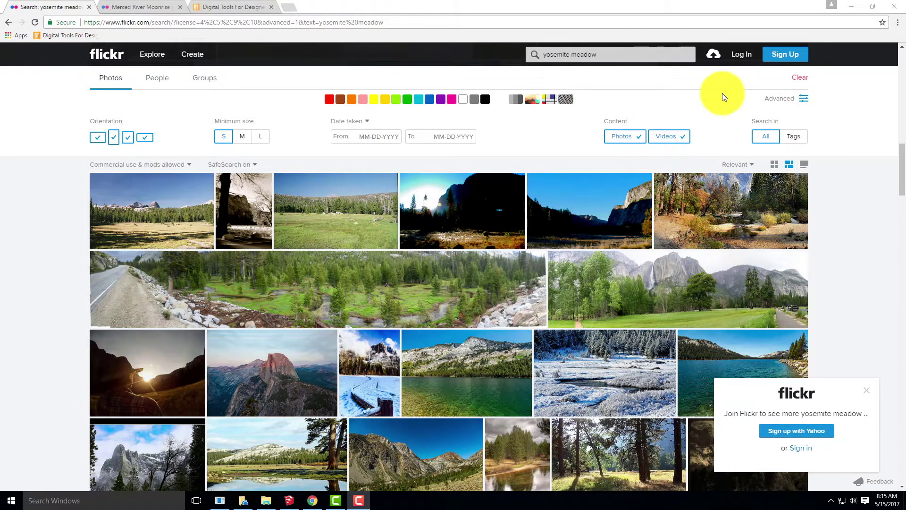
Browse the yosemite meadow results and open the Tuolumne Meadows river photo in a separate tab for viewing.
scroll(771, 160, down, 1)
scroll(772, 159, down, 6)
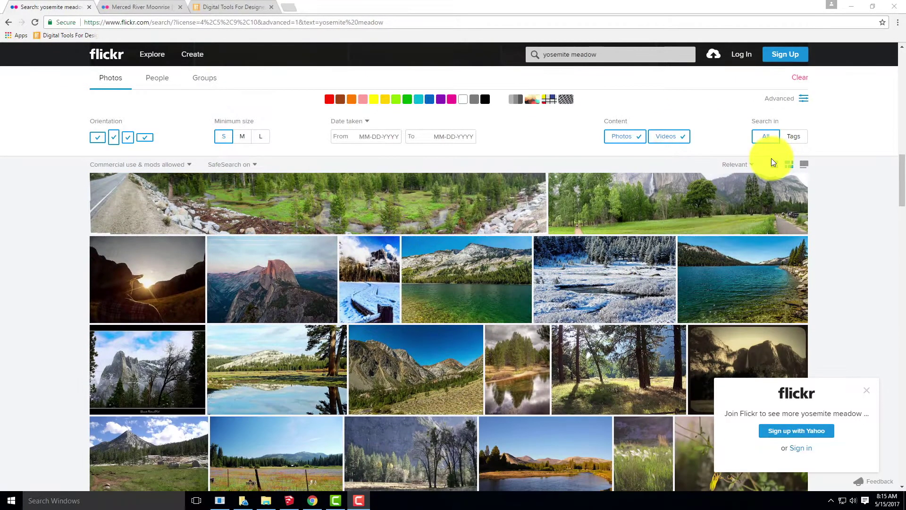
scroll(771, 158, down, 2)
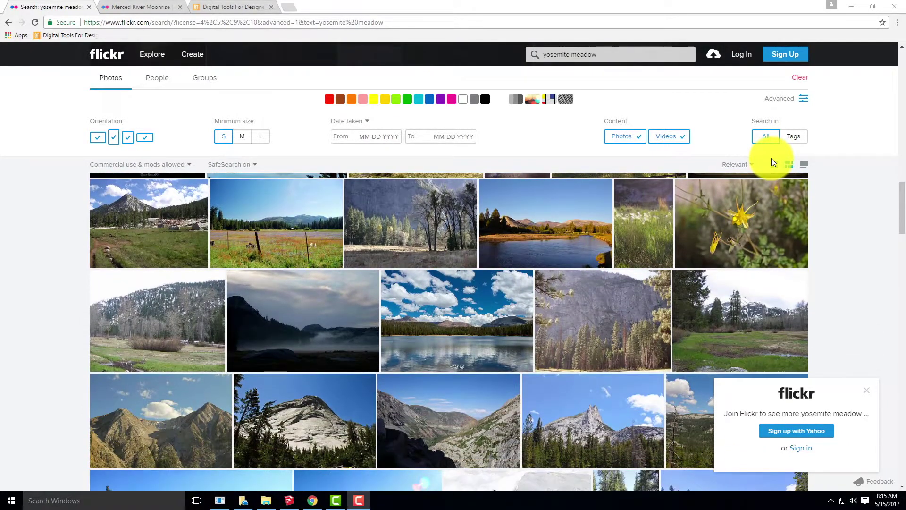
right_click(545, 216)
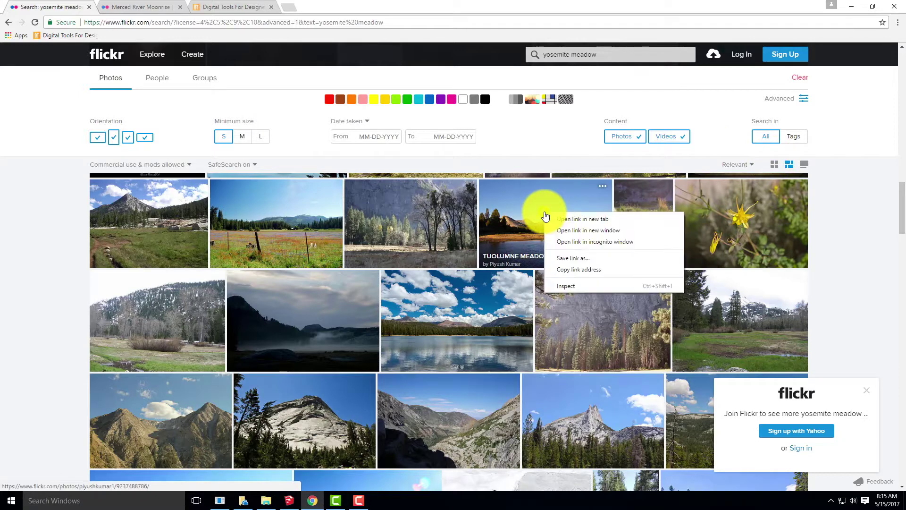
click(578, 219)
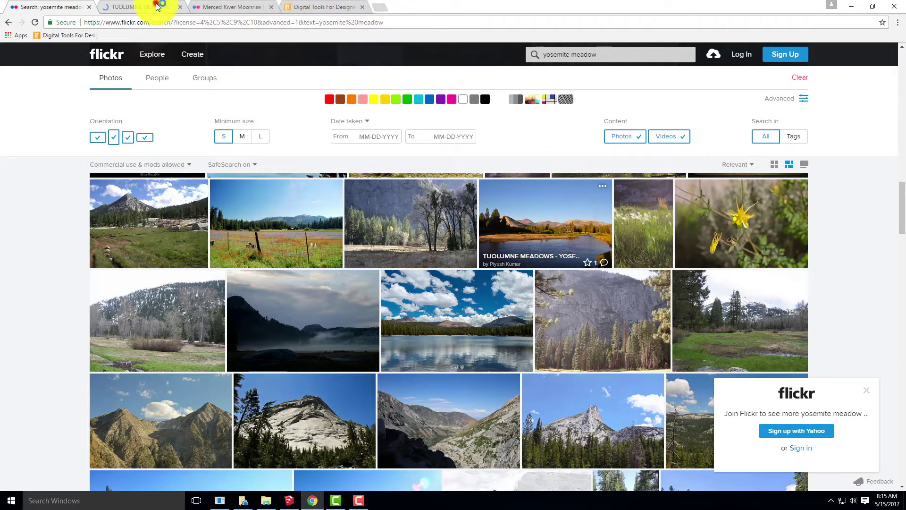
click(158, 6)
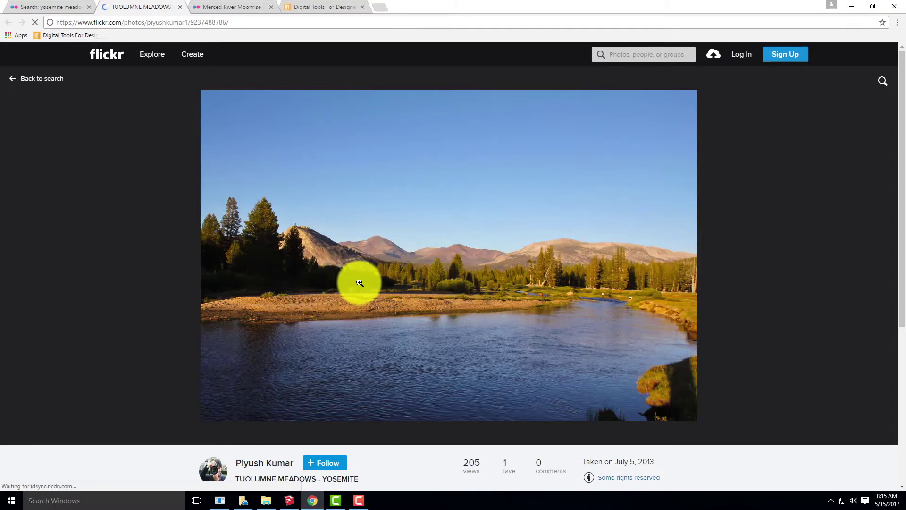
Return to the search results and open the Yosemite Valley photo of two hikers in a green meadow in its own tab.
click(51, 7)
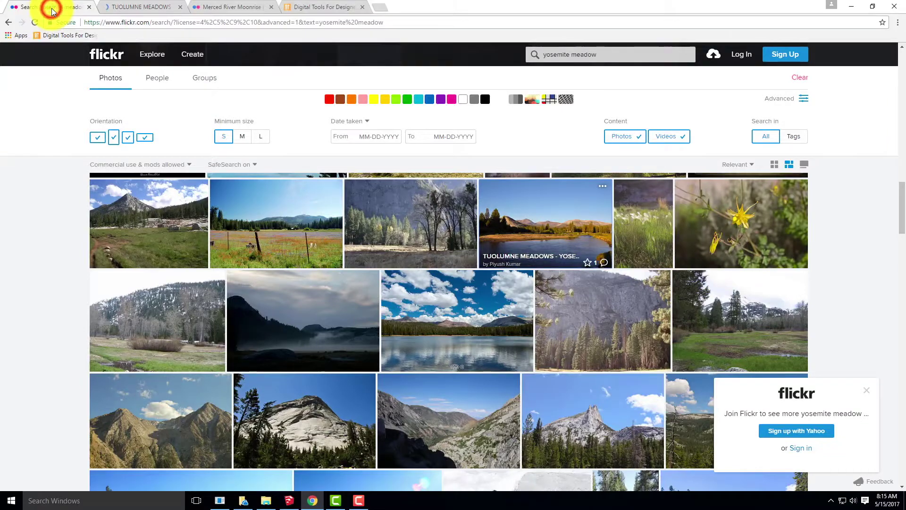
scroll(414, 338, down, 4)
scroll(415, 338, down, 6)
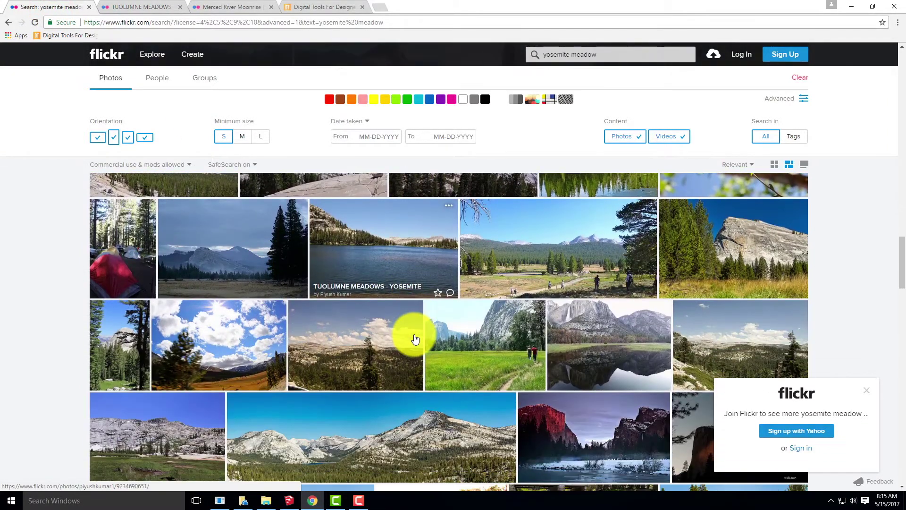
scroll(415, 338, down, 3)
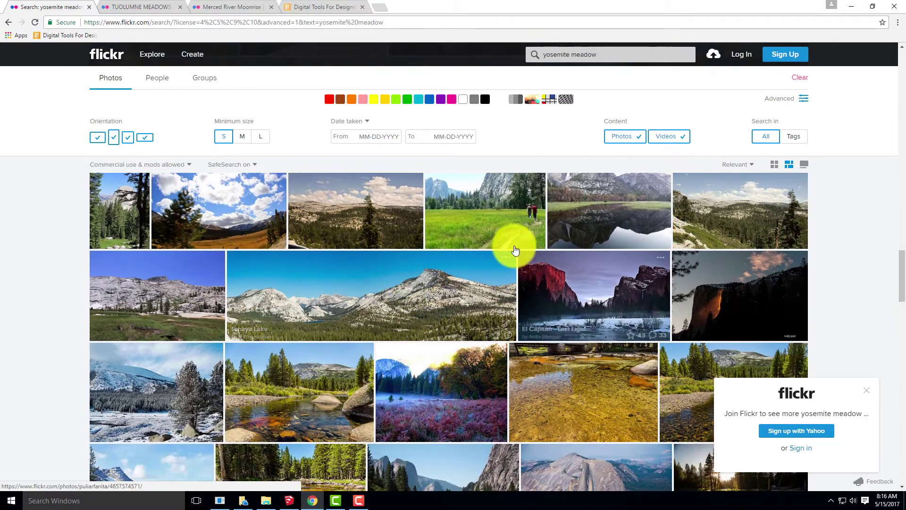
right_click(507, 213)
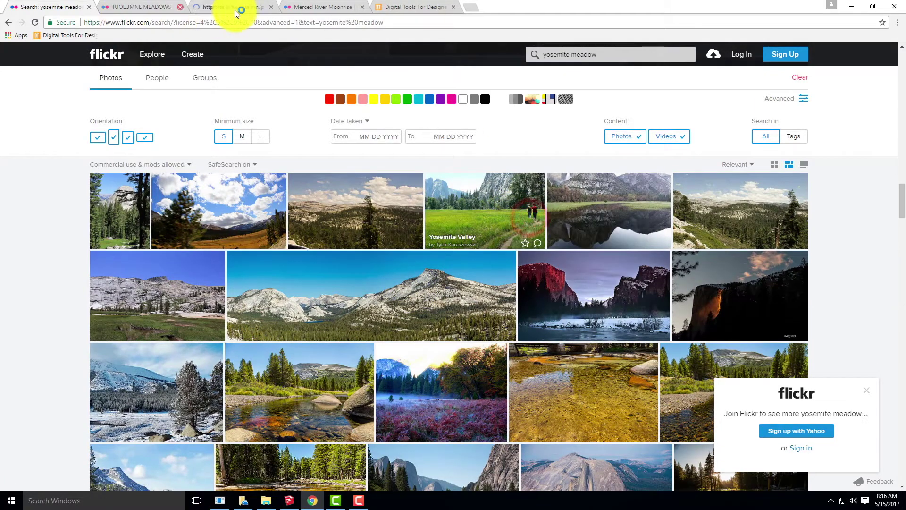
click(230, 8)
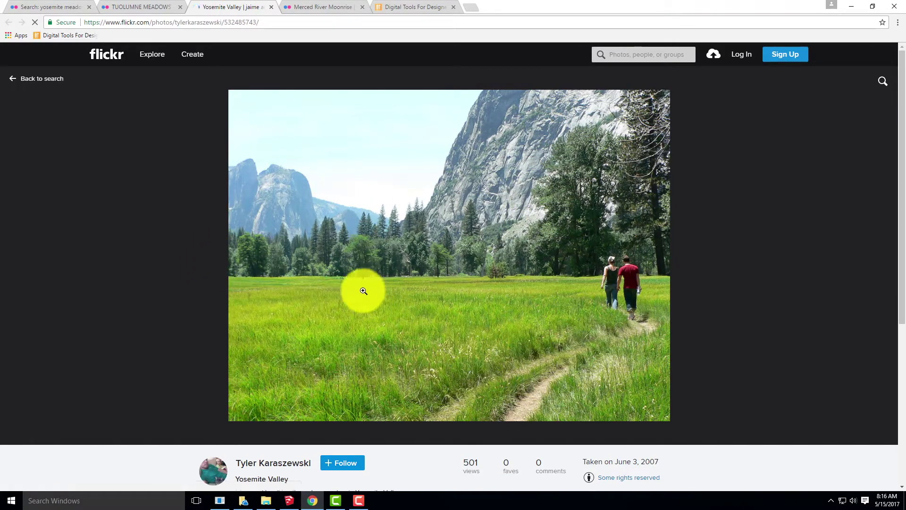
click(67, 38)
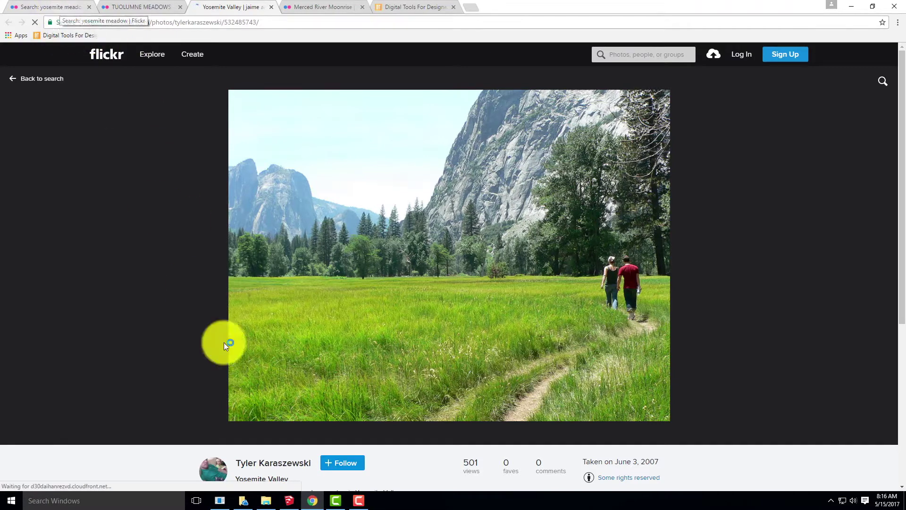
click(267, 501)
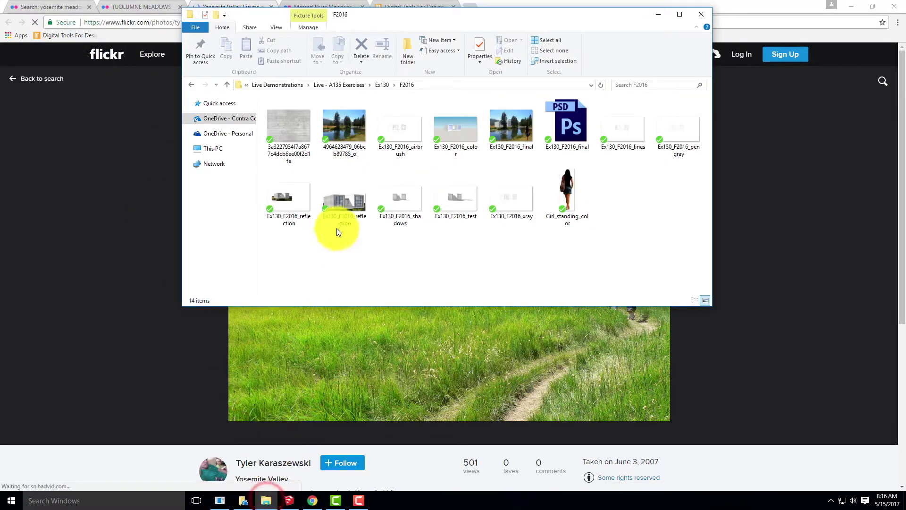
click(347, 129)
double_click(347, 129)
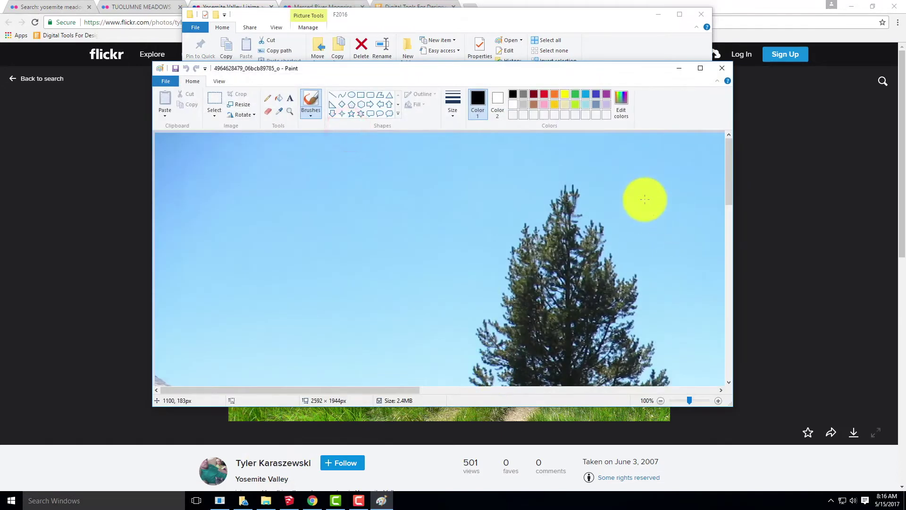
click(701, 69)
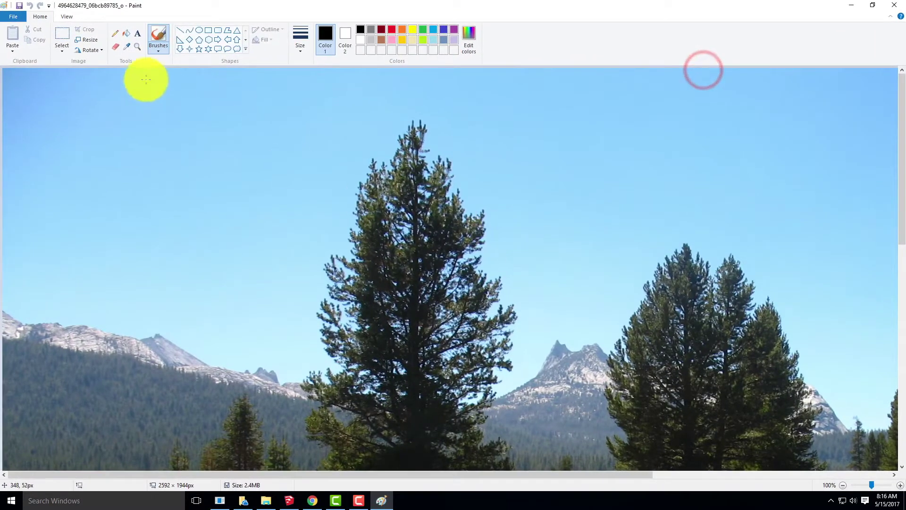
click(869, 484)
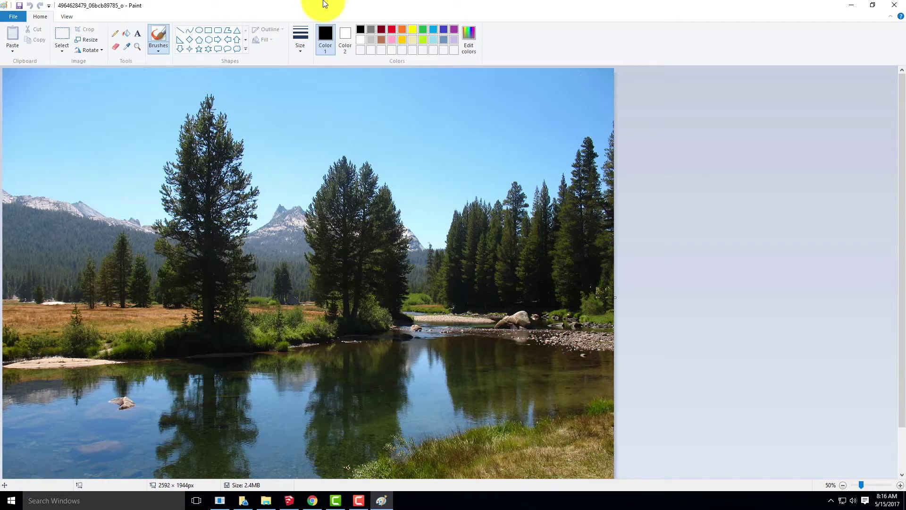
Arrange the Paint reference photo and the SketchUp model side by side, each filling half the screen.
drag(334, 1, 1, 108)
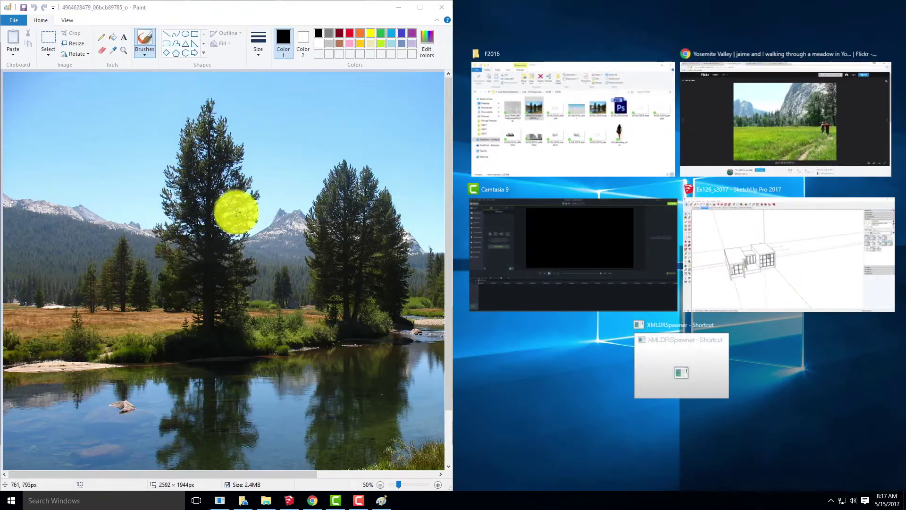
click(288, 499)
mouse_move(536, 10)
mouse_down()
mouse_move(890, 138)
mouse_move(903, 130)
mouse_up()
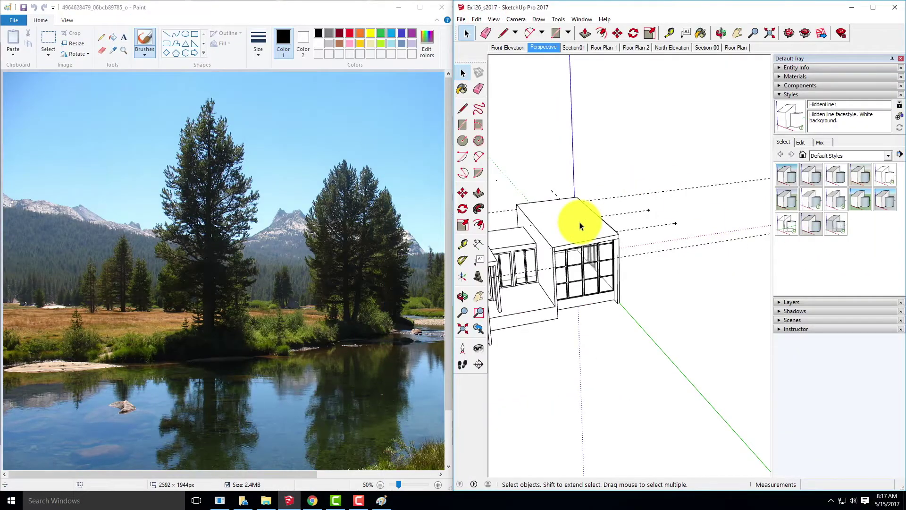
Position the camera on the ground in front of the building at a 5' 6" eye height and look toward the windowed facade.
mouse_move(639, 227)
mouse_down()
mouse_move(645, 196)
mouse_move(651, 203)
mouse_up()
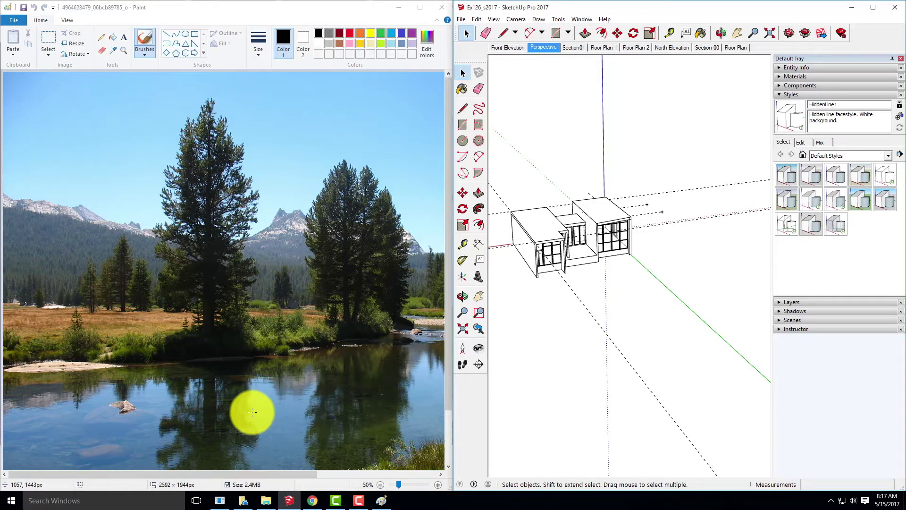
scroll(692, 313, down, 2)
scroll(675, 331, up, 1)
scroll(675, 332, up, 1)
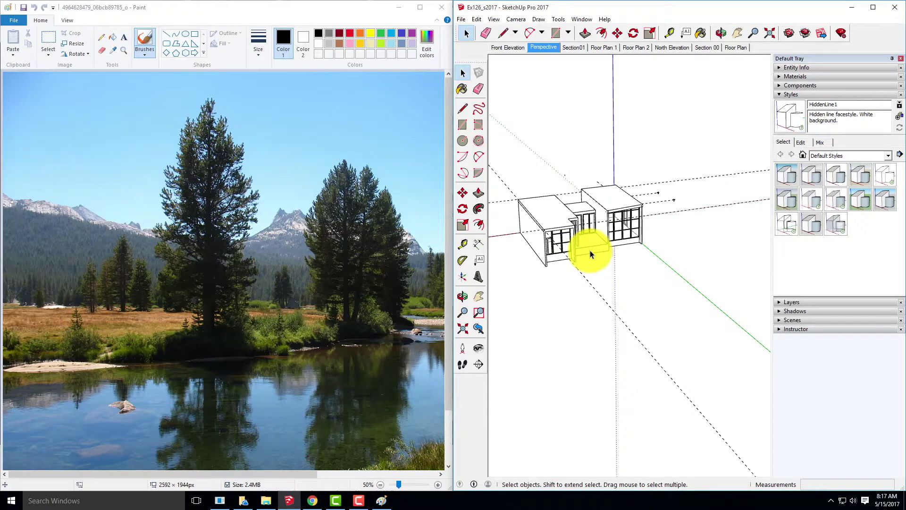
click(462, 350)
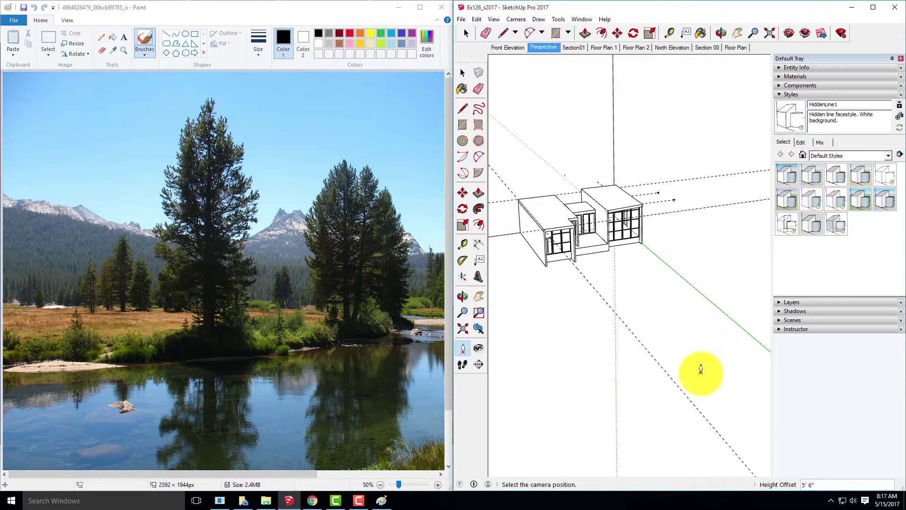
click(630, 368)
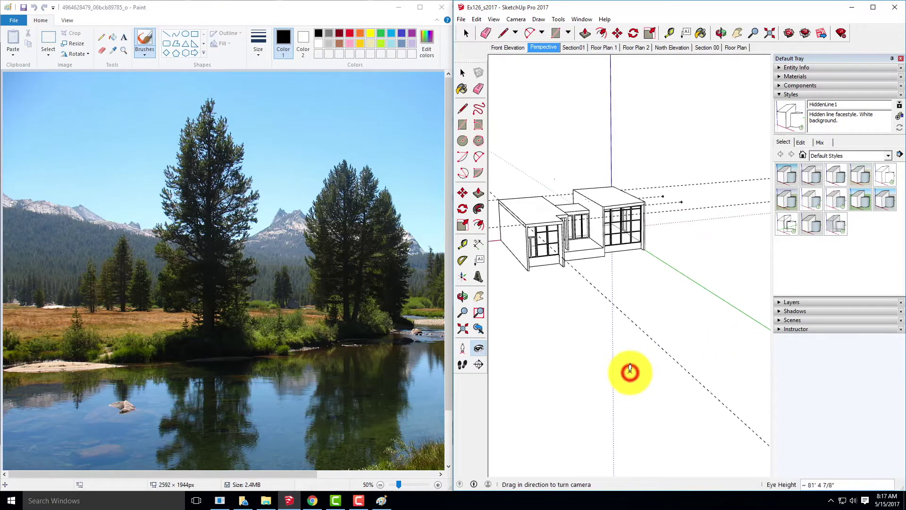
mouse_move(587, 267)
mouse_down()
mouse_move(630, 264)
mouse_move(516, 273)
mouse_move(653, 268)
mouse_move(607, 263)
mouse_move(581, 273)
mouse_move(602, 277)
mouse_up()
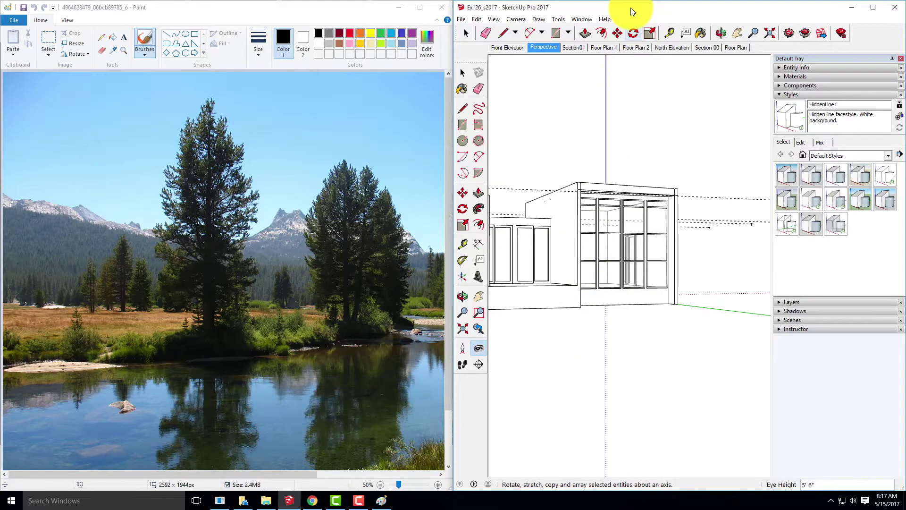
Maximize the model window and turn and pan the camera until the whole building front is framed.
mouse_move(632, 11)
mouse_down()
mouse_move(415, 6)
mouse_move(403, 144)
mouse_move(372, 3)
mouse_move(364, 2)
mouse_up()
mouse_move(322, 288)
mouse_down()
mouse_move(371, 300)
mouse_move(265, 304)
mouse_move(364, 310)
mouse_move(361, 290)
mouse_up()
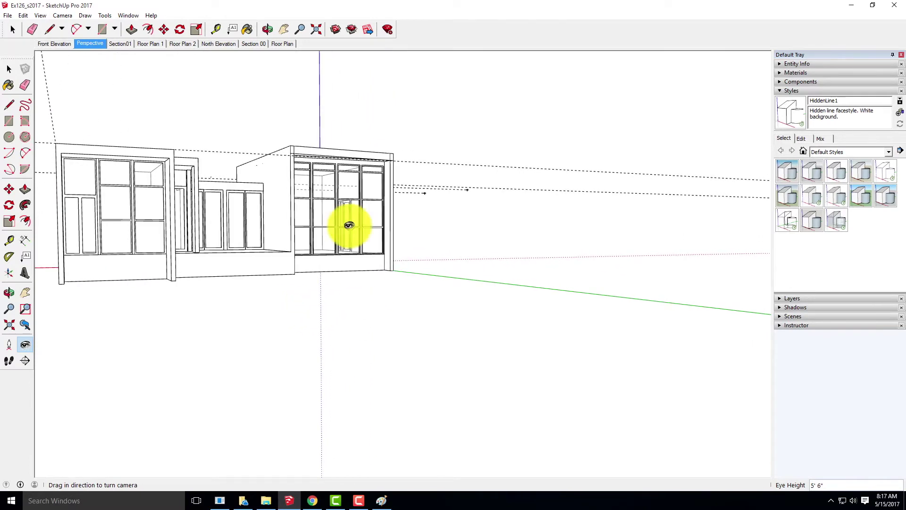
click(520, 13)
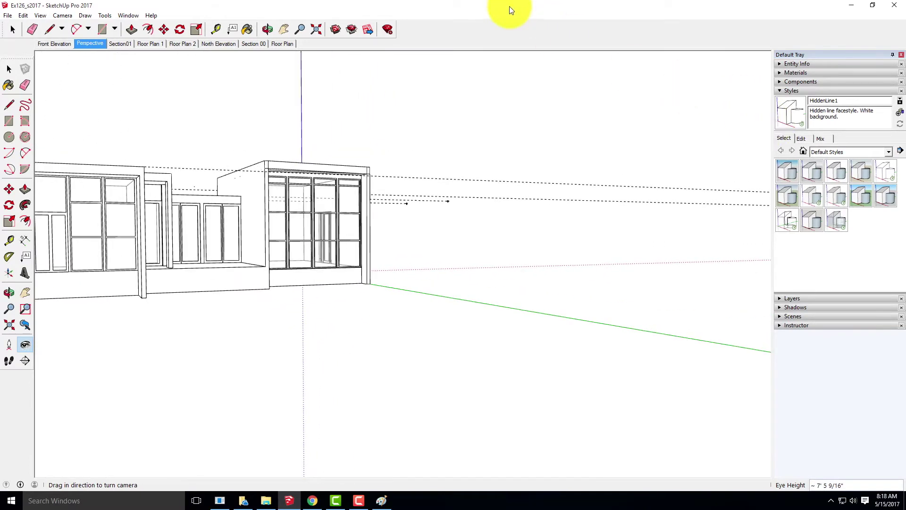
mouse_move(509, 6)
mouse_down()
mouse_move(901, 57)
mouse_move(868, 60)
mouse_move(774, 35)
mouse_move(569, 5)
mouse_up()
click(284, 29)
drag(230, 279, 344, 277)
Place the model beside the reference photo, adjust the camera direction to match its perspective, and maximize the model window again.
mouse_move(350, 9)
mouse_down()
mouse_move(464, 63)
mouse_move(762, 121)
mouse_up()
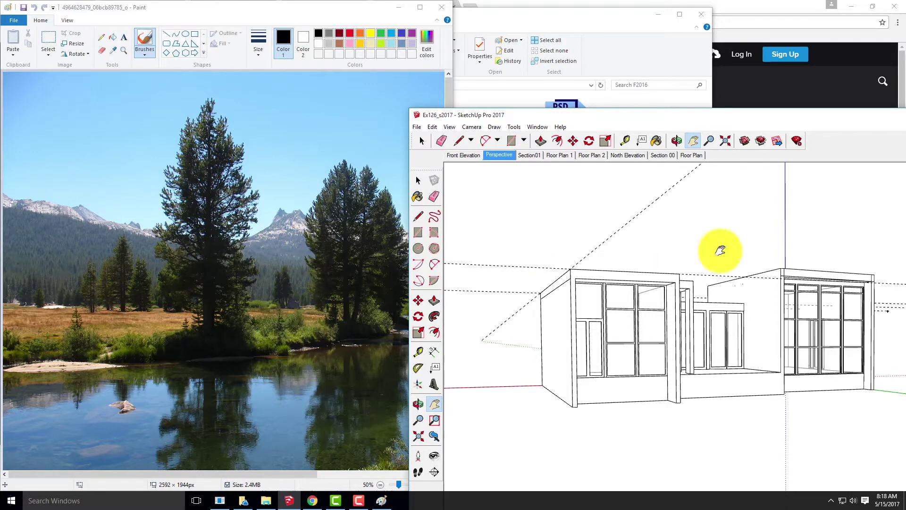
mouse_move(688, 119)
mouse_down()
mouse_move(651, 67)
mouse_move(593, 18)
mouse_up()
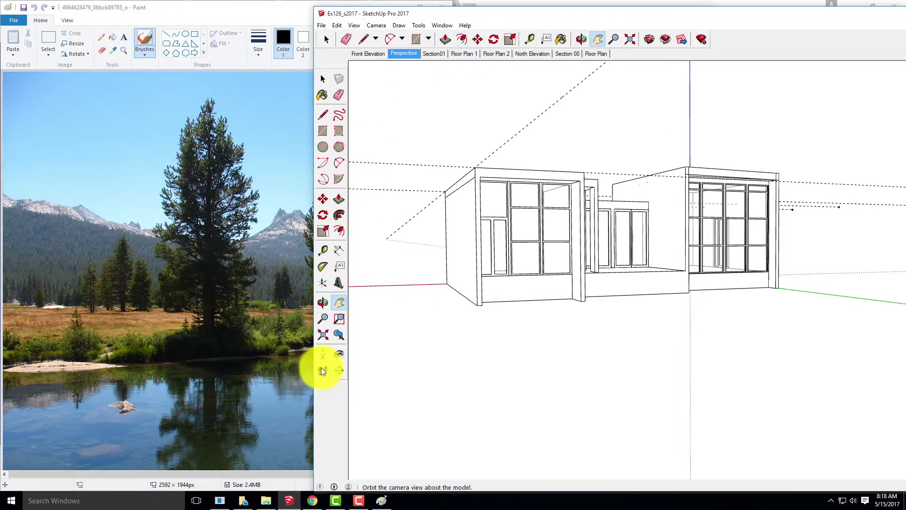
click(339, 354)
drag(575, 227, 584, 208)
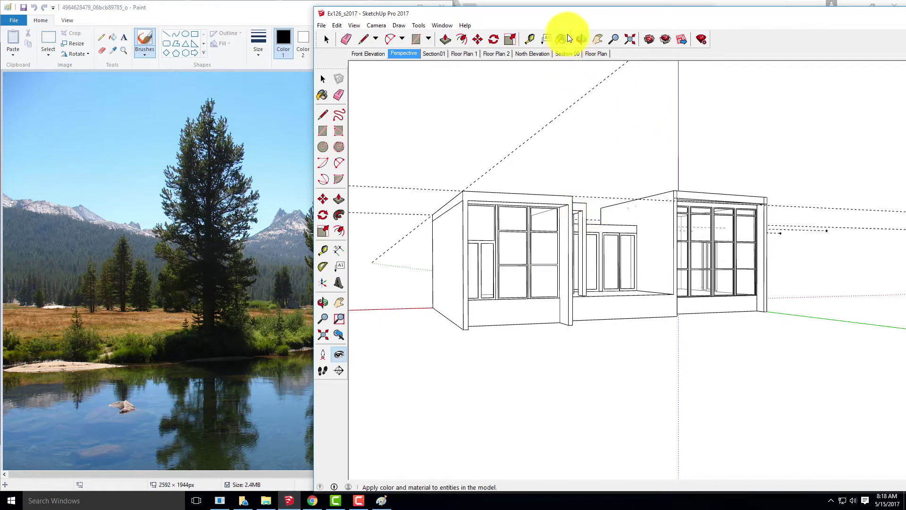
drag(562, 14, 345, 2)
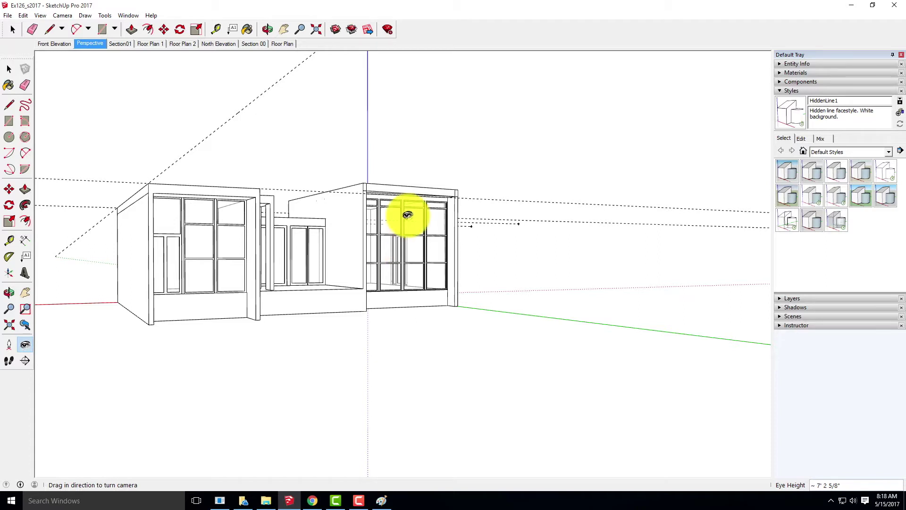
Start a JPEG 2D graphic export of the perspective view and browse to Live Demonstrations > Live - A135 Exercises > Ex130.
click(8, 16)
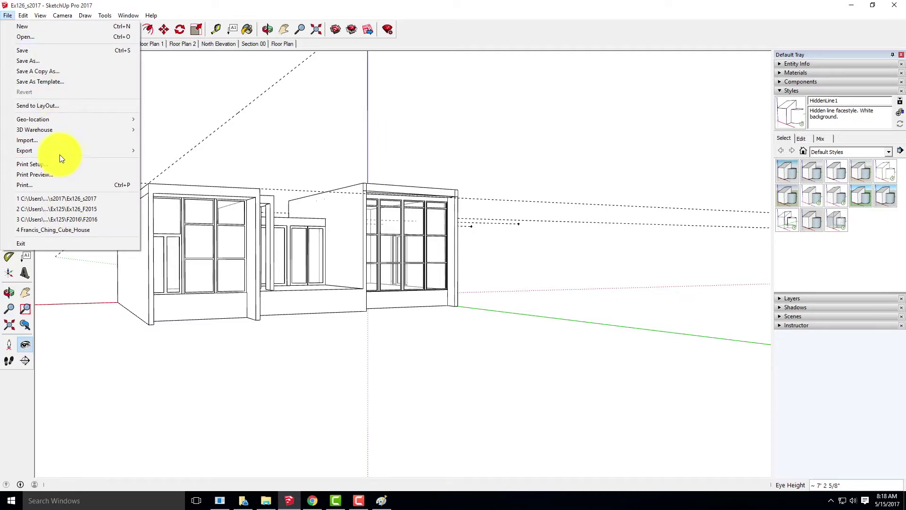
mouse_move(60, 150)
click(189, 162)
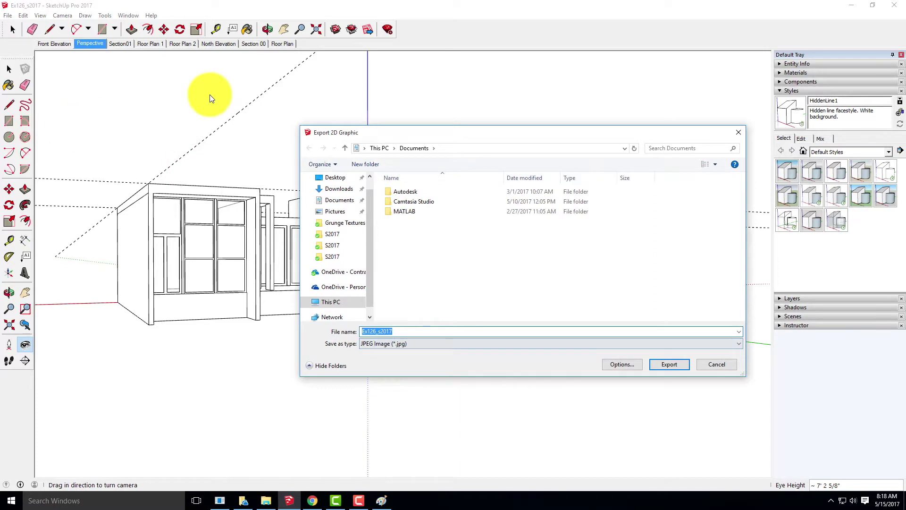
click(352, 271)
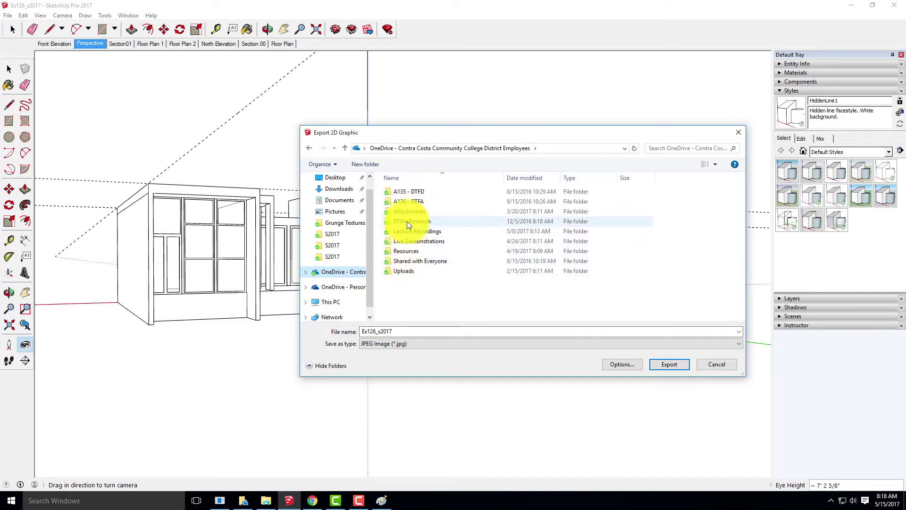
double_click(417, 243)
double_click(411, 191)
double_click(401, 306)
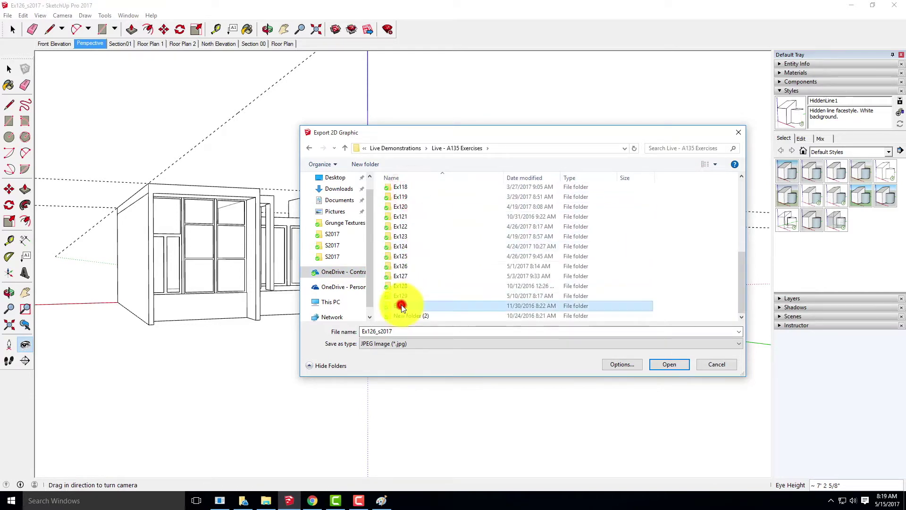
Create a new folder named S2017 inside Ex130 and open it as the export destination.
click(358, 161)
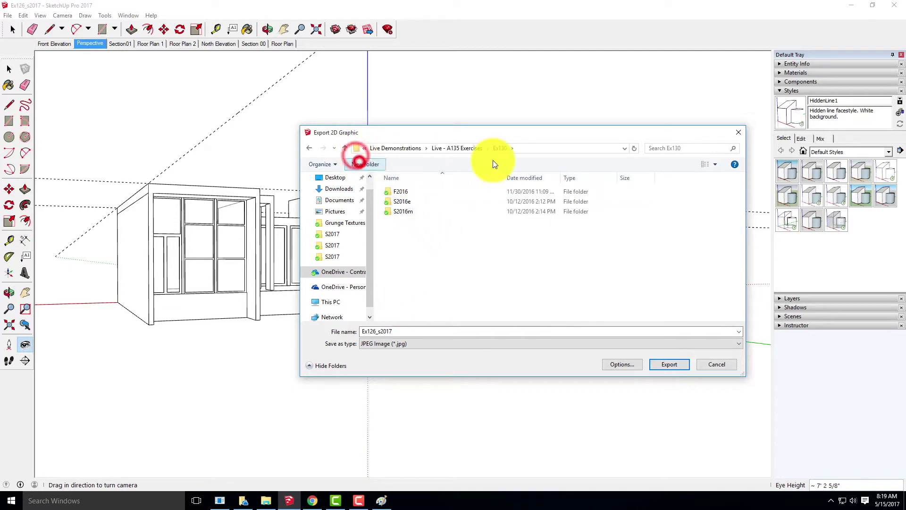
text(S2017)
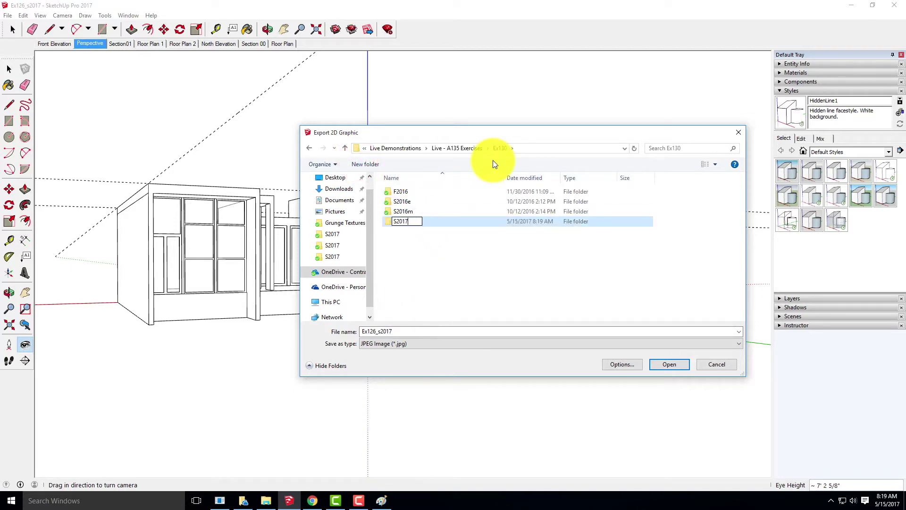
key(Return)
double_click(418, 201)
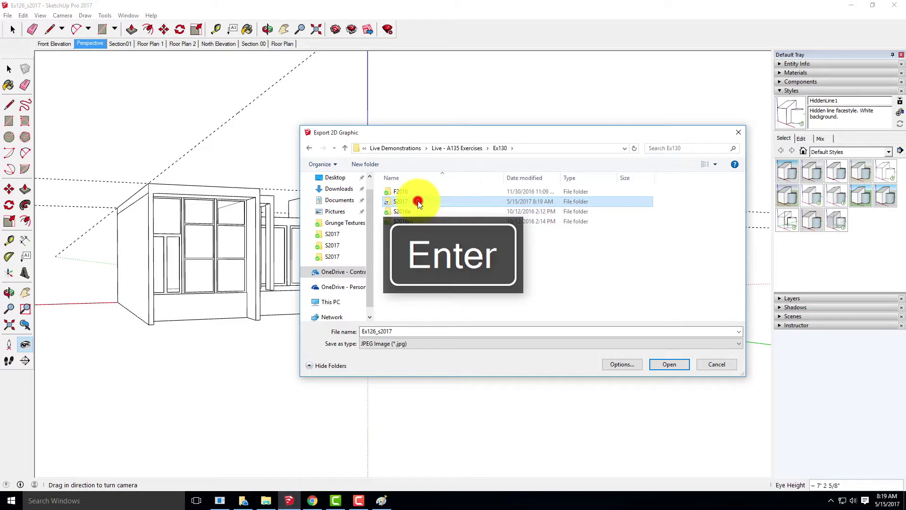
Name the JPEG export Ex126_s2017_lines and export it to the S2017 folder.
click(416, 329)
click(412, 329)
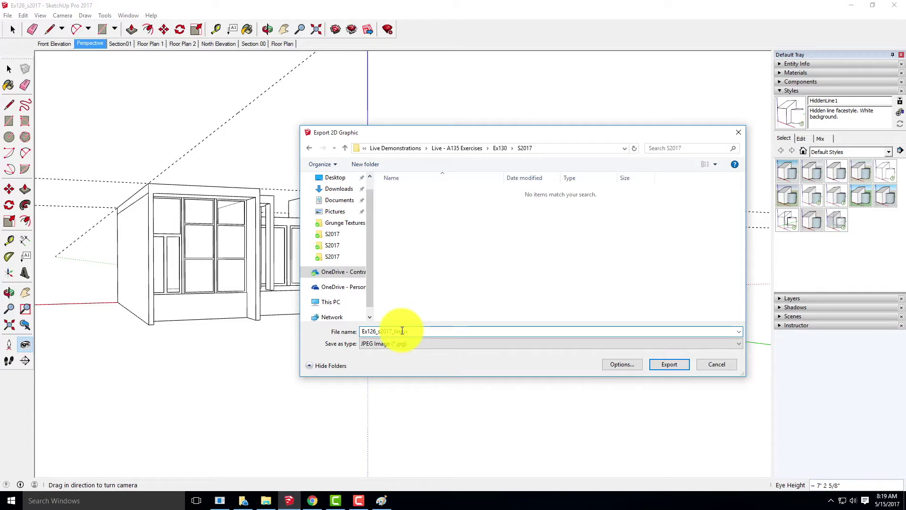
text(_lines)
key(BackSpace)
click(675, 365)
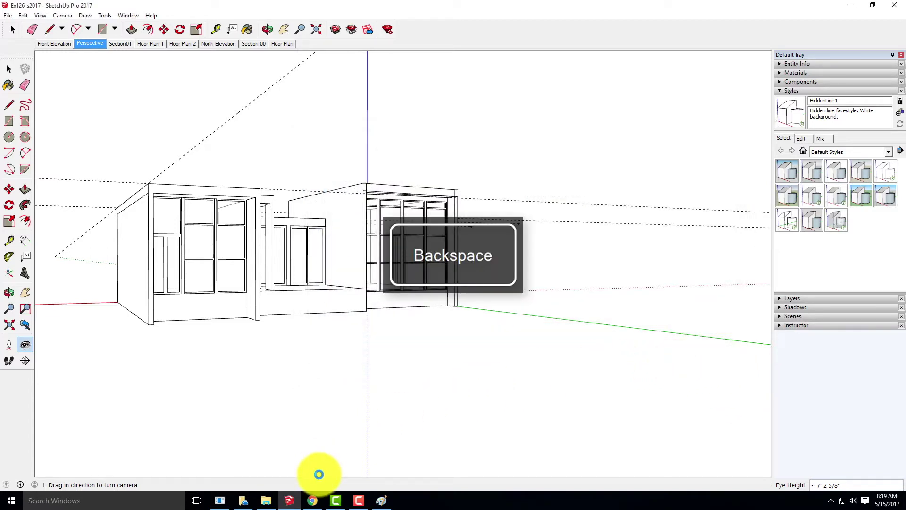
Switch to Adobe Photoshop, start opening a file, and browse to Live - A135 Exercises > Ex130.
click(10, 502)
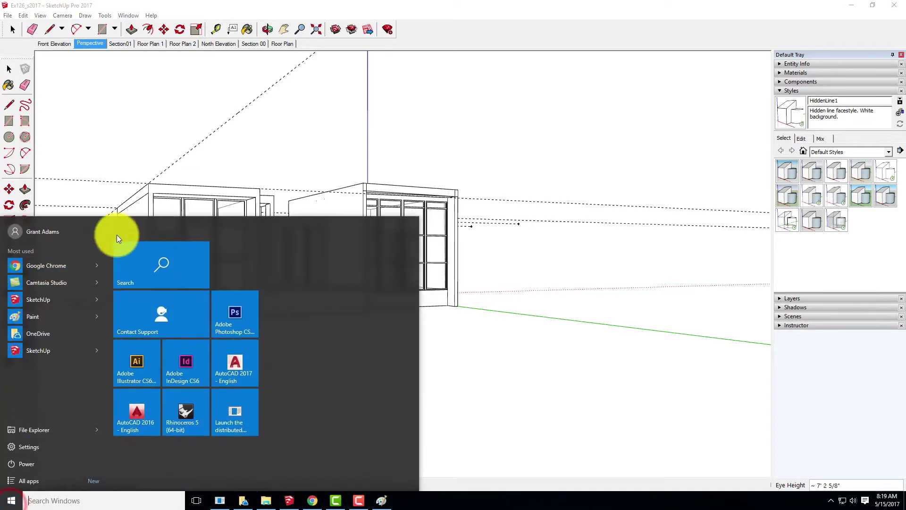
click(238, 318)
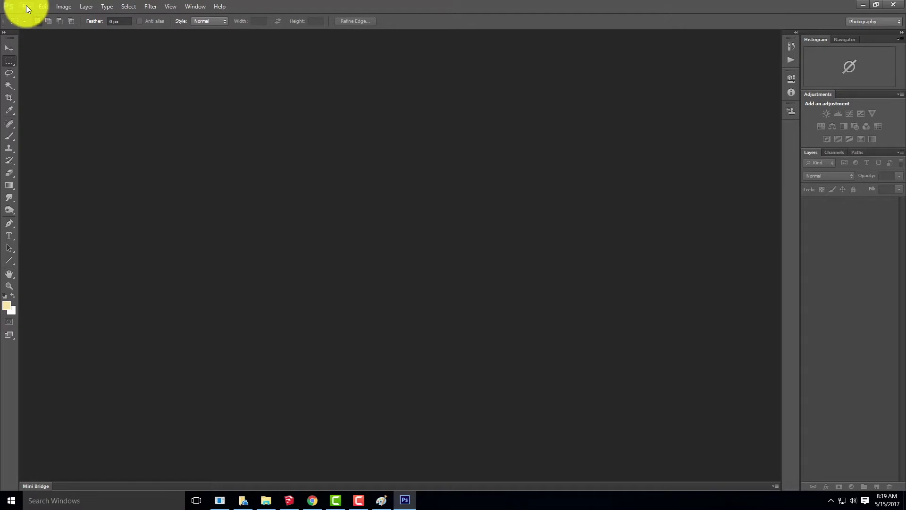
click(26, 6)
click(35, 27)
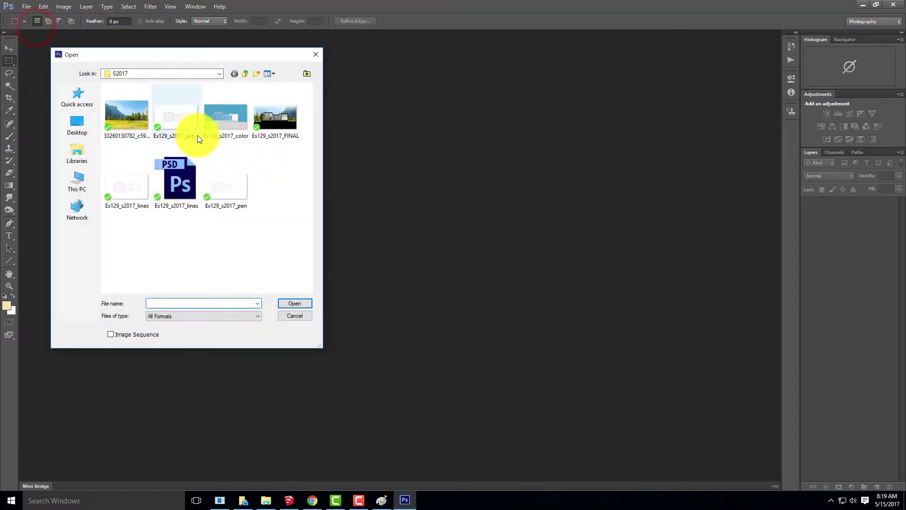
click(245, 74)
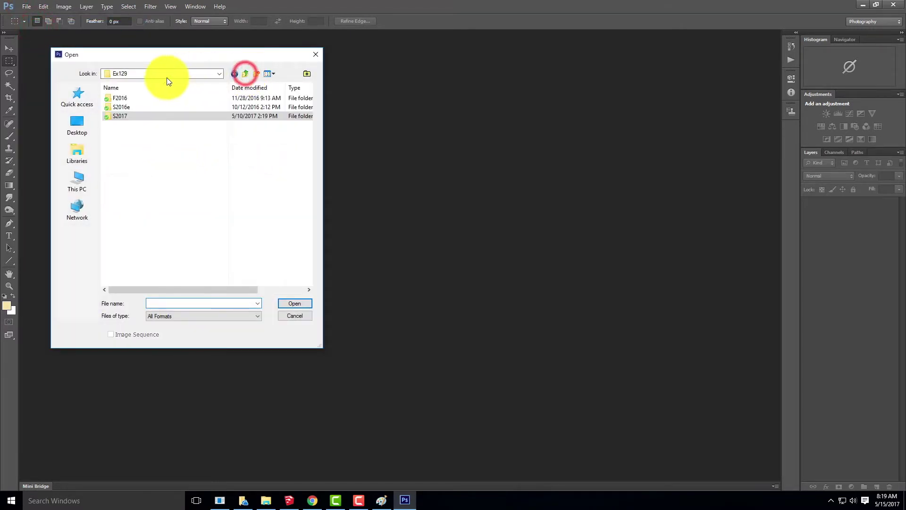
click(249, 76)
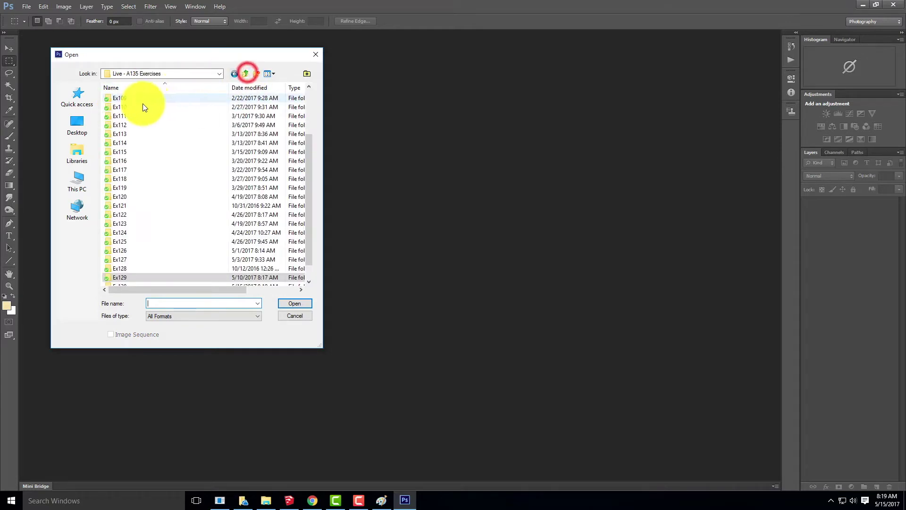
scroll(148, 253, down, 3)
double_click(126, 273)
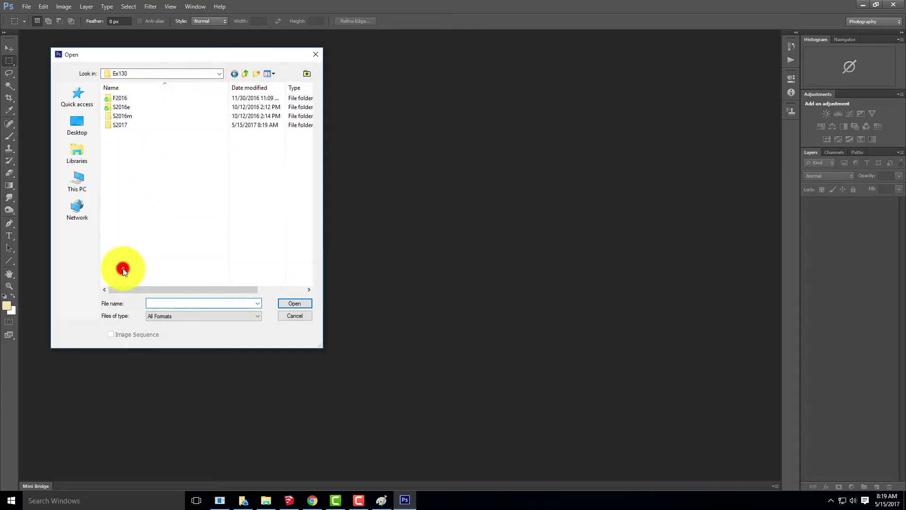
Open the river landscape photo with pine trees from the F2016 folder as the background image.
double_click(129, 97)
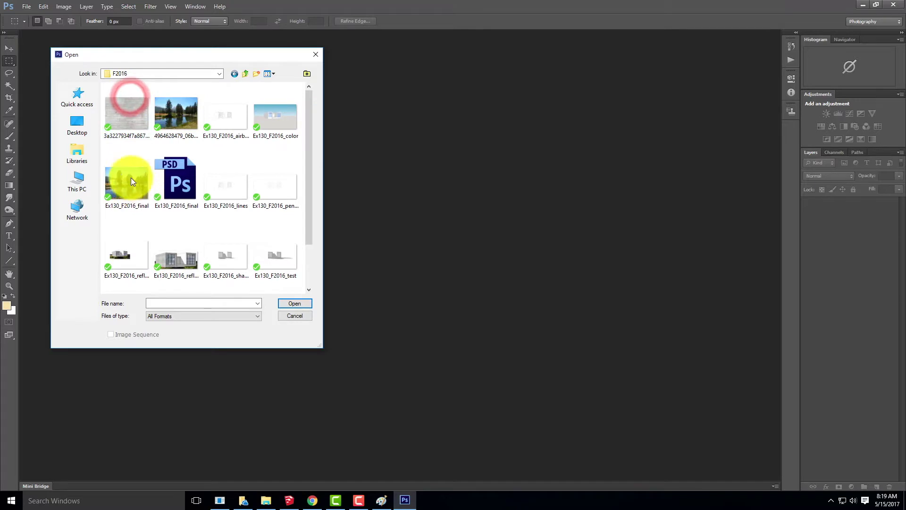
click(177, 116)
click(295, 303)
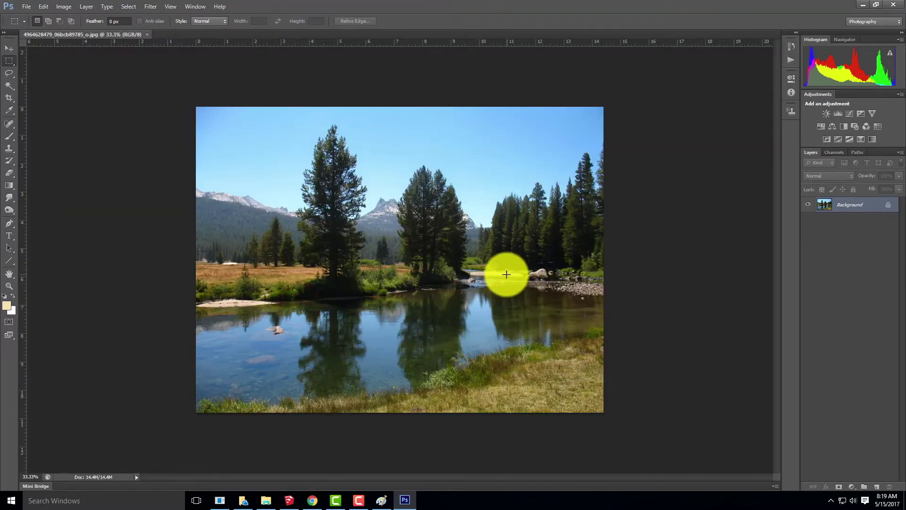
key(ctrl+0)
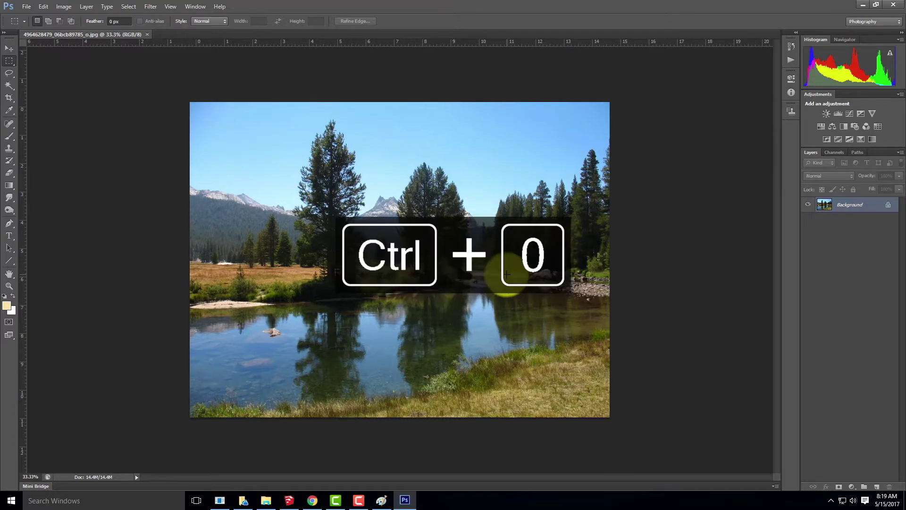
Place the Ex126_s2017_lines image from Ex130 > S2017 into the river photo document.
click(15, 5)
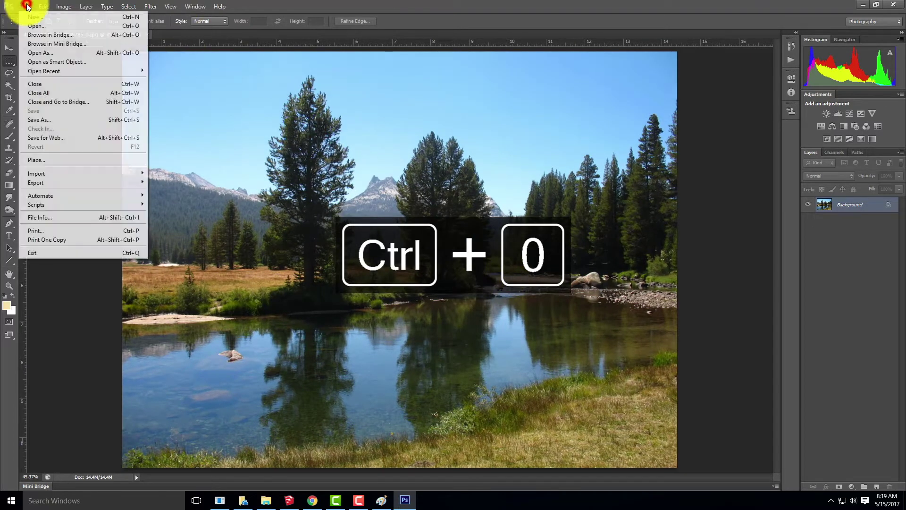
click(47, 157)
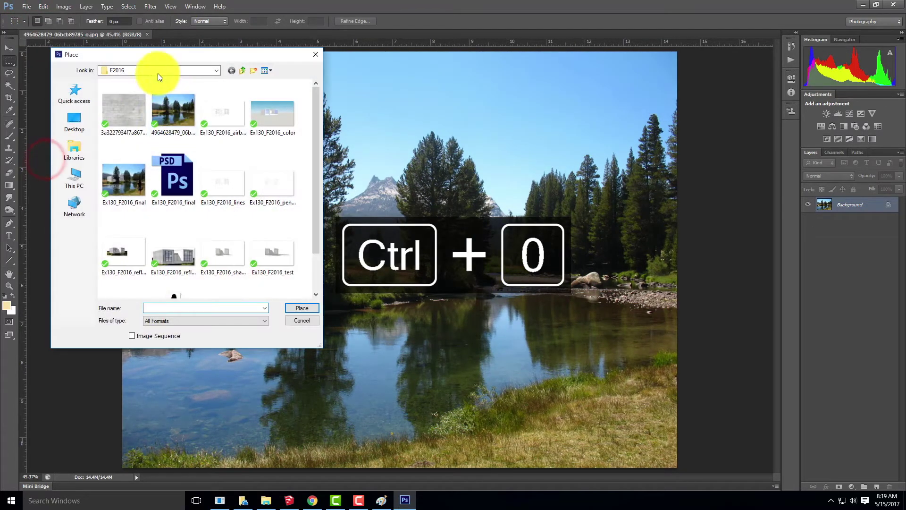
click(162, 71)
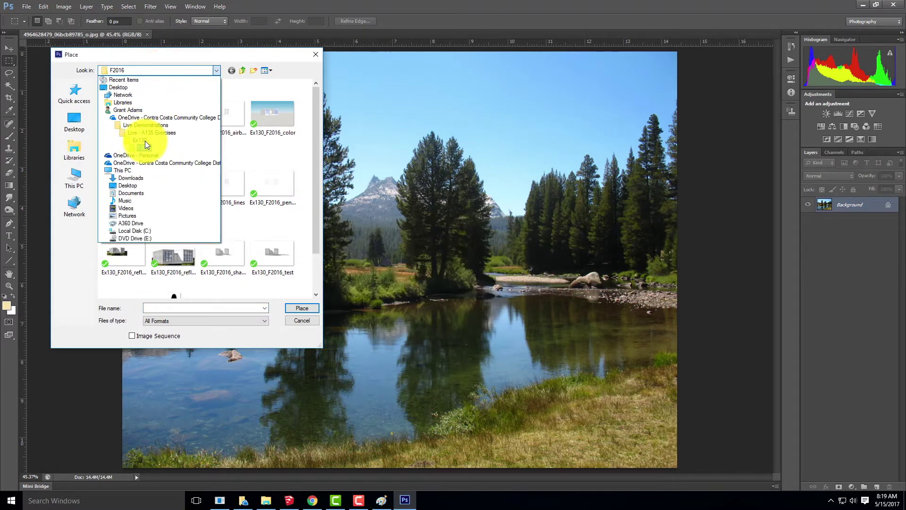
click(146, 141)
double_click(125, 122)
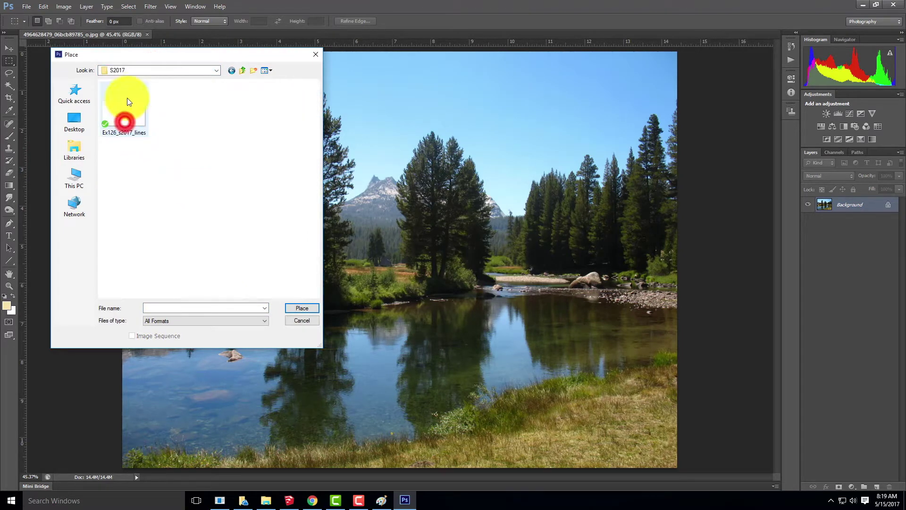
click(132, 108)
click(301, 309)
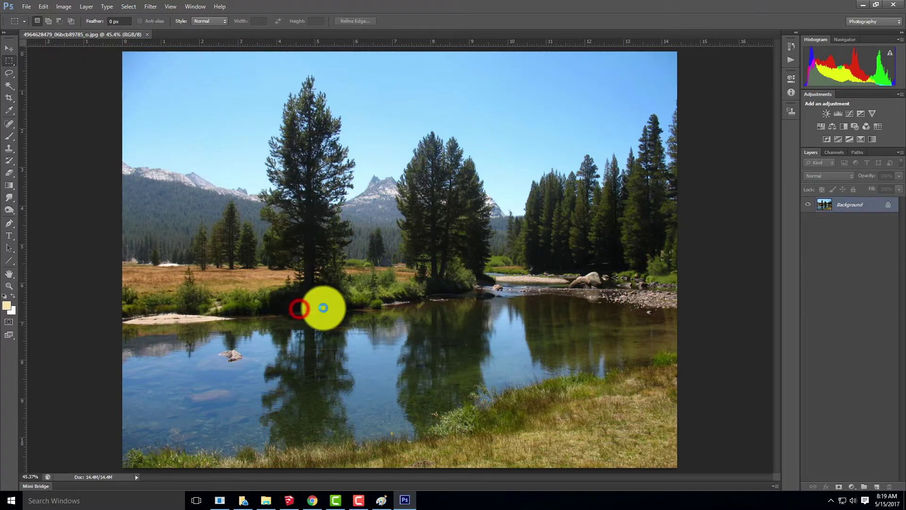
Try the Multiply blend mode on the placed line drawing and return it to Normal.
click(829, 177)
click(831, 215)
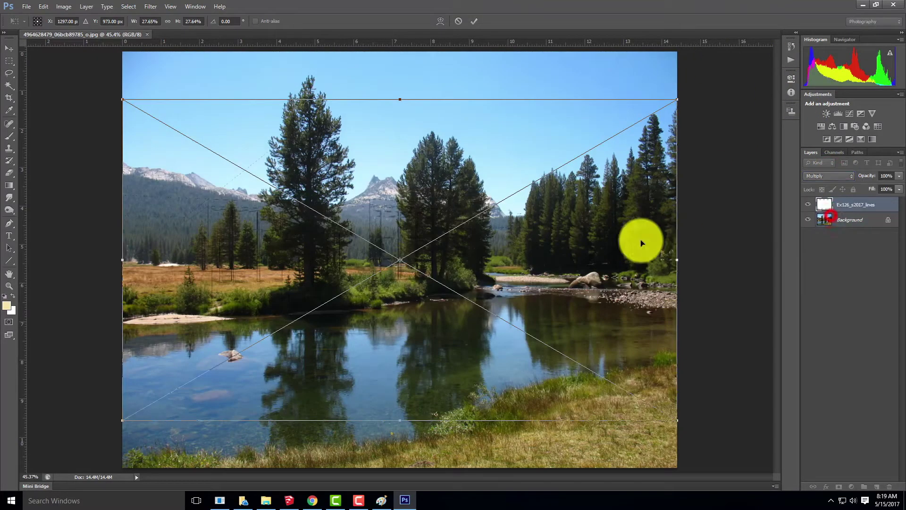
click(845, 177)
click(831, 181)
Lower the line drawing's opacity to 51%, then scale it to about 22.5% with the building on the far riverbank and commit the placement.
click(899, 176)
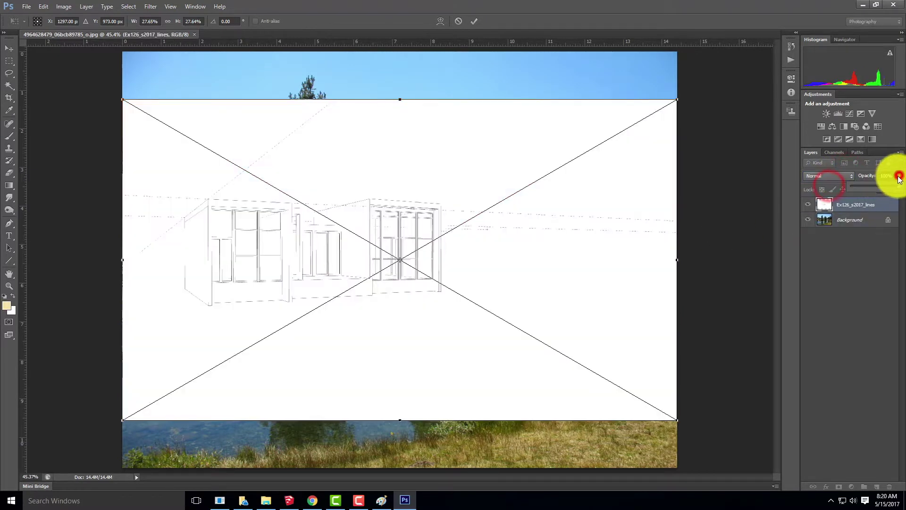
click(875, 186)
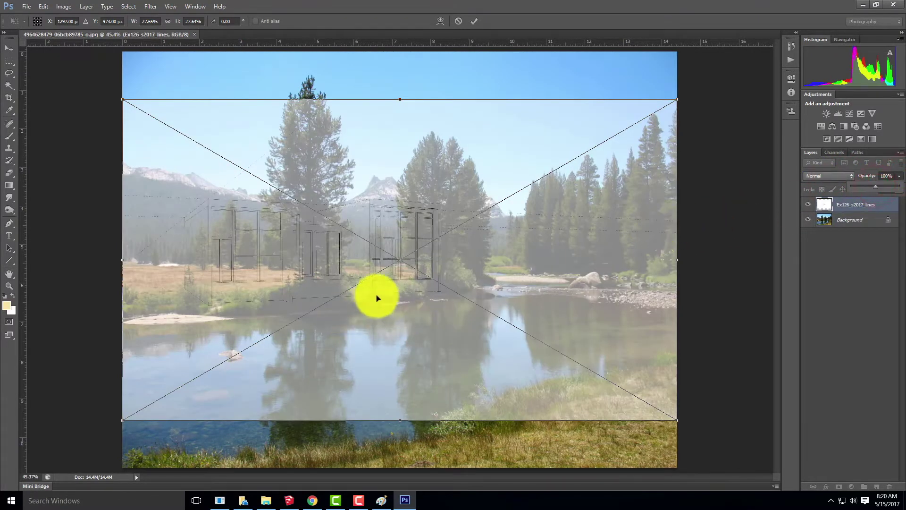
mouse_move(378, 290)
mouse_down()
mouse_move(360, 270)
mouse_move(366, 284)
mouse_up()
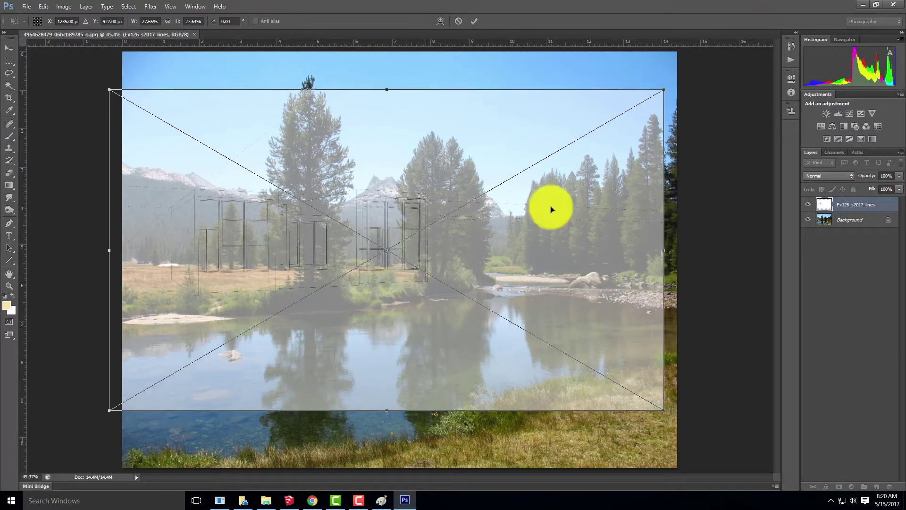
drag(664, 89, 613, 118)
drag(337, 280, 347, 266)
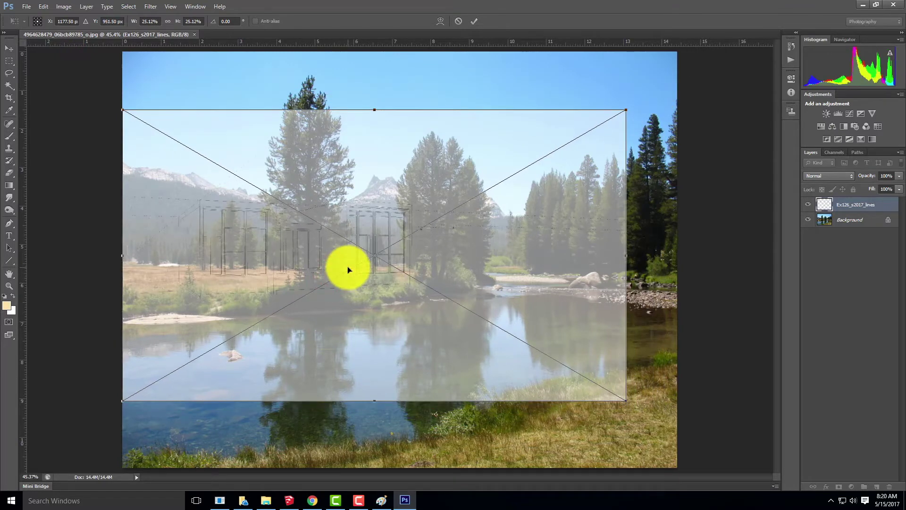
drag(624, 110, 568, 143)
drag(364, 270, 390, 262)
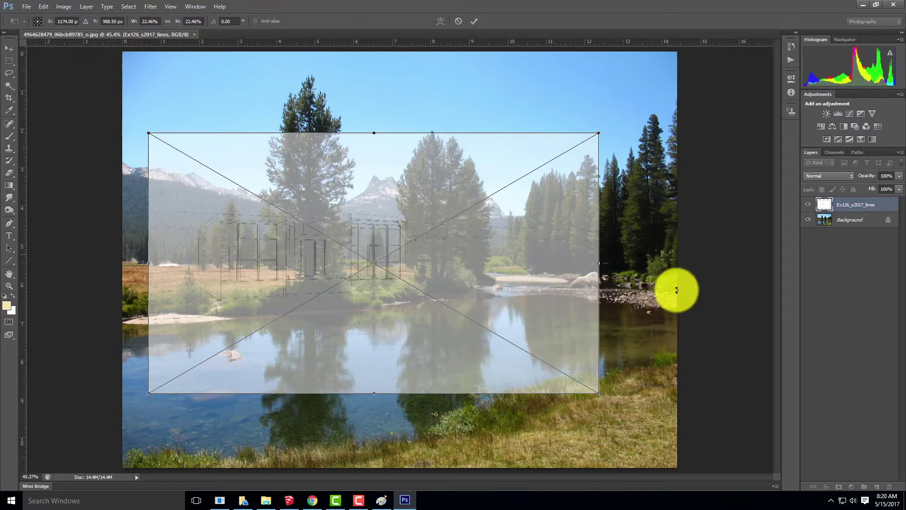
click(474, 21)
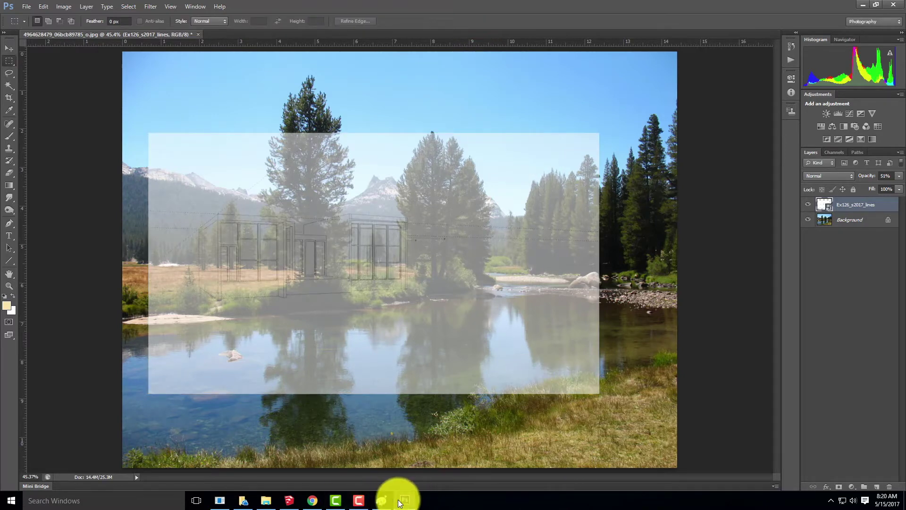
Switch to SketchUp and save the current camera view as a new scene named River Perspective.
click(289, 499)
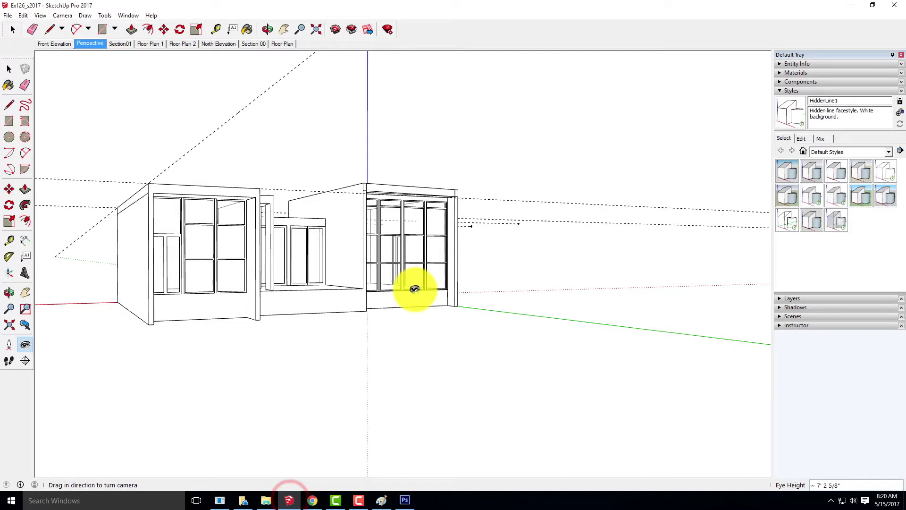
click(786, 90)
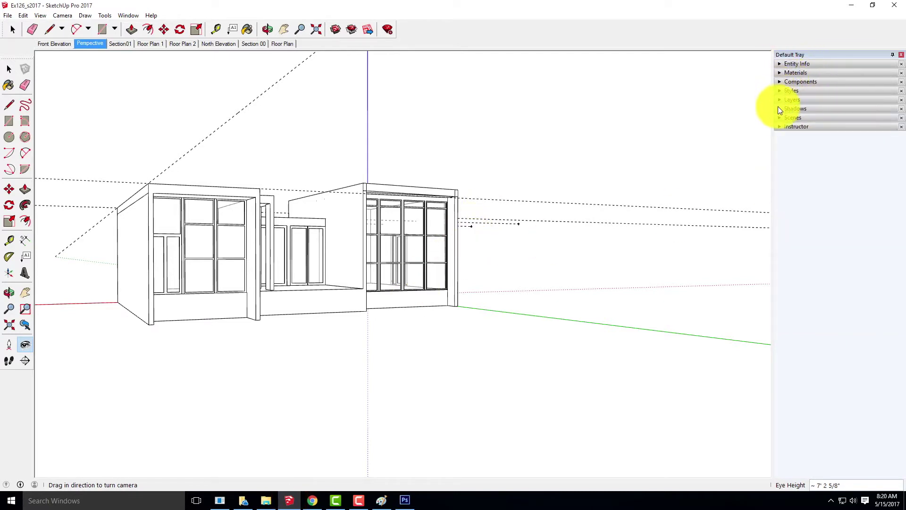
click(777, 117)
click(791, 128)
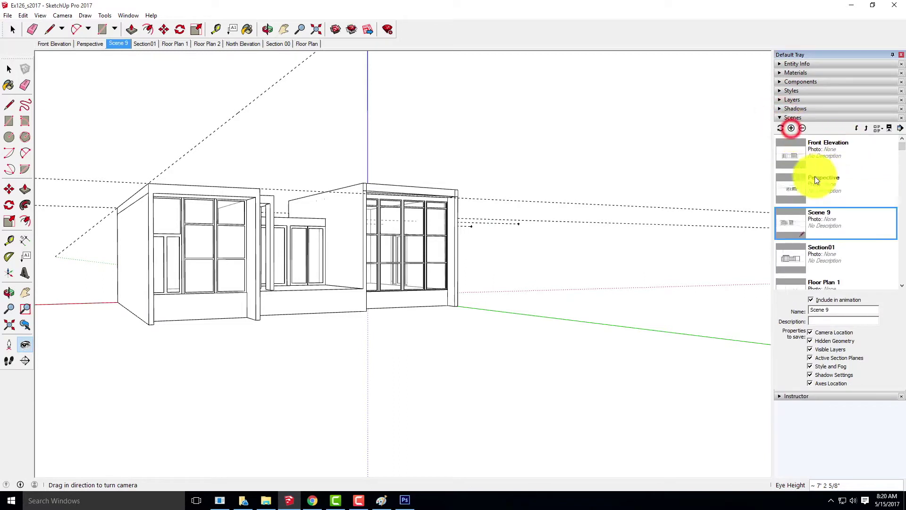
click(834, 310)
text(River Perspective)
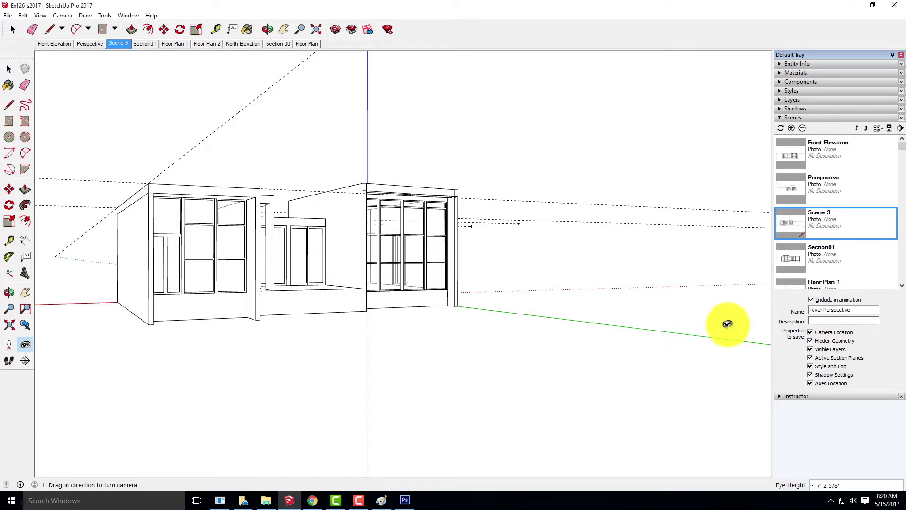
key(Return)
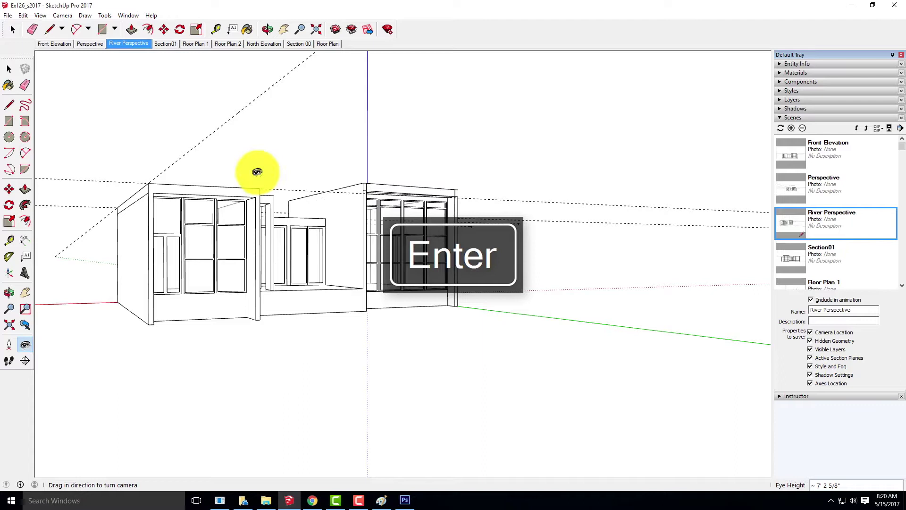
Turn off the display of section cuts, axes and guides in the River Perspective view.
click(28, 15)
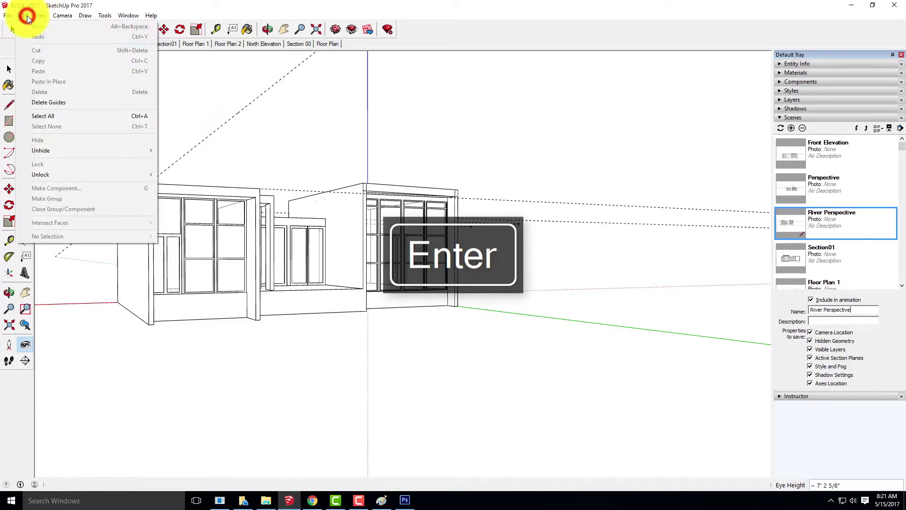
click(21, 12)
click(45, 15)
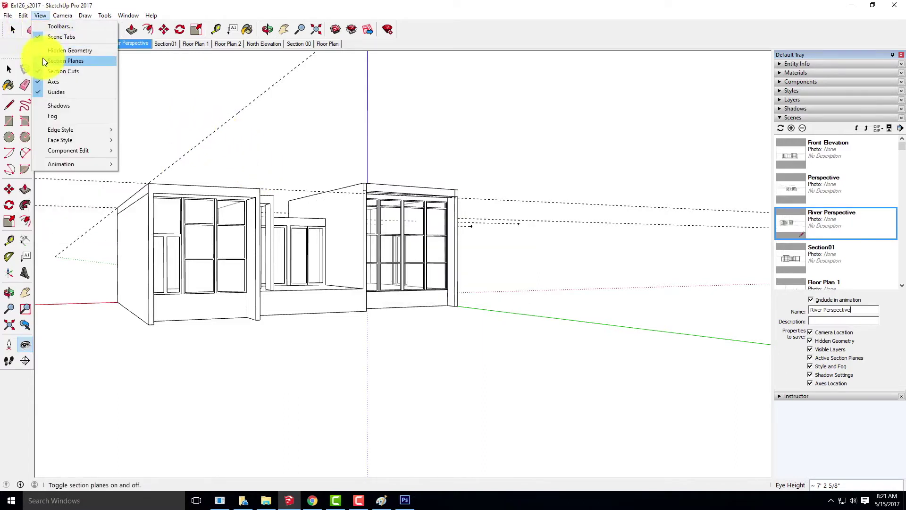
click(51, 71)
click(40, 15)
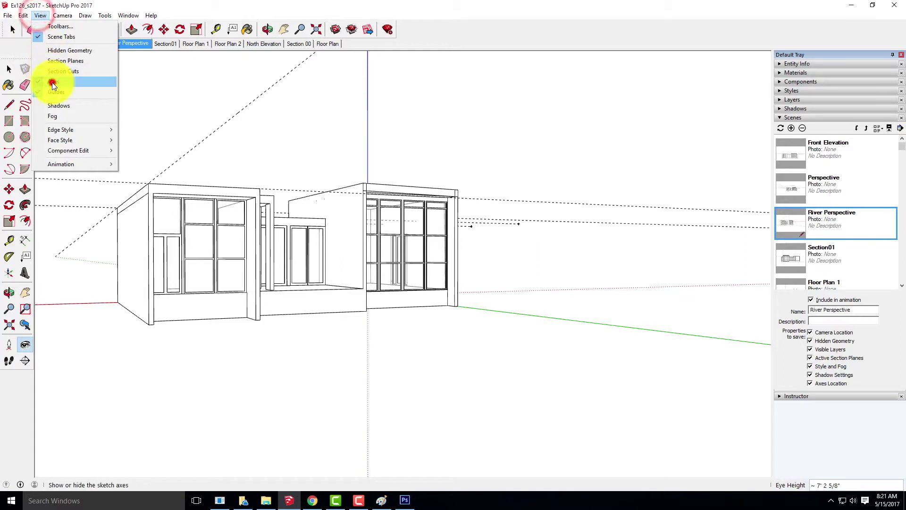
click(52, 81)
click(40, 15)
click(64, 93)
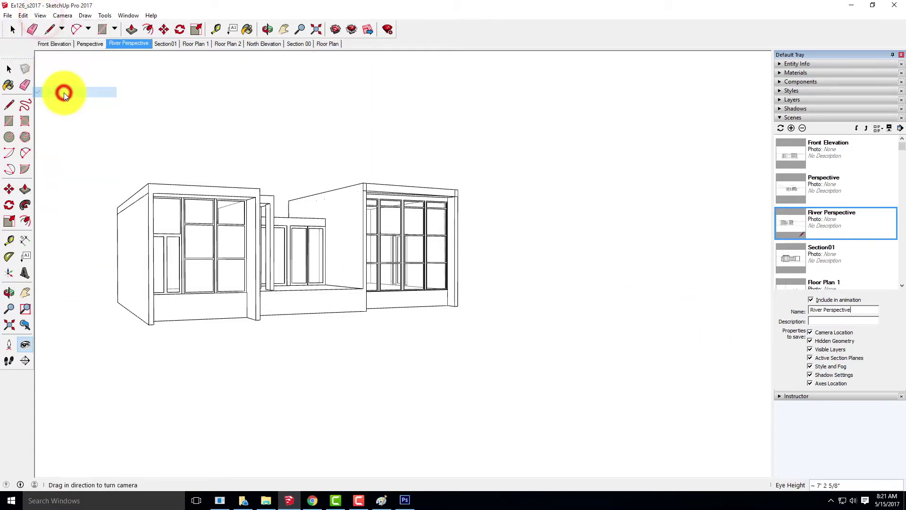
Export the River Perspective view as a JPEG 2D graphic, overwriting the existing Ex126_s2017_lines file.
click(8, 16)
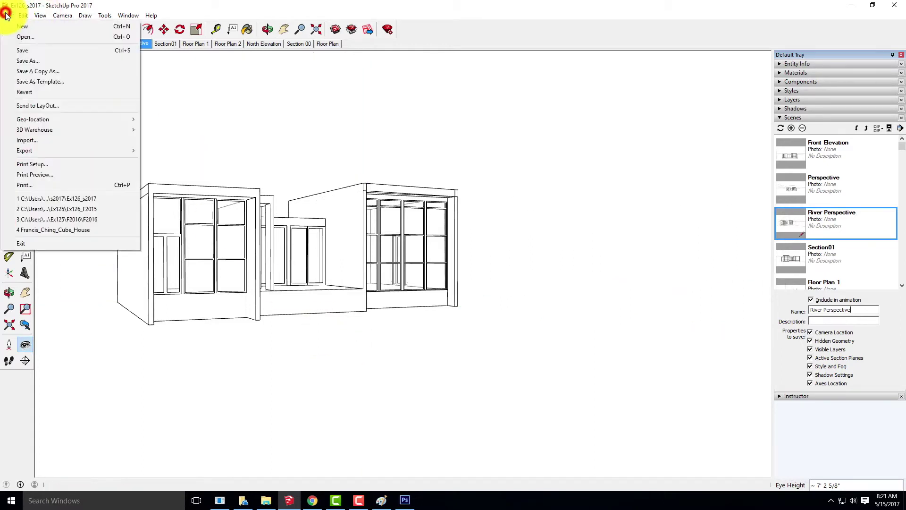
mouse_move(33, 152)
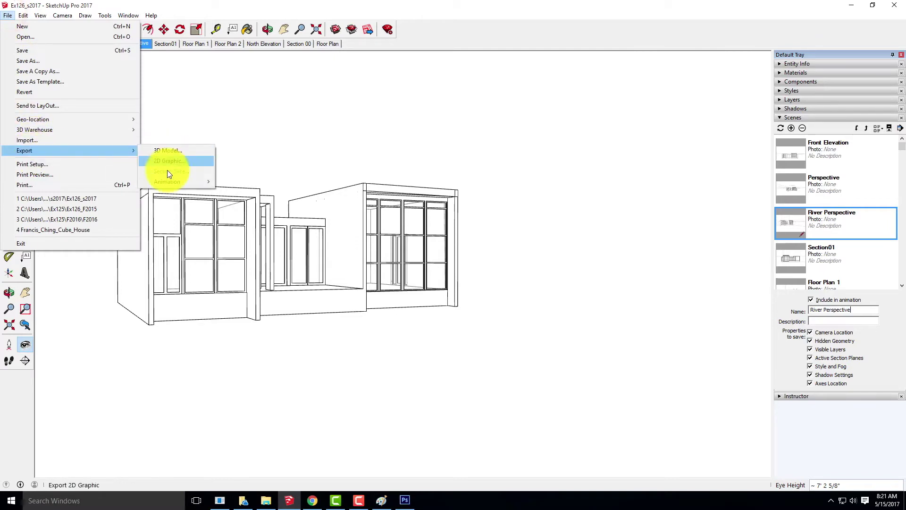
click(166, 162)
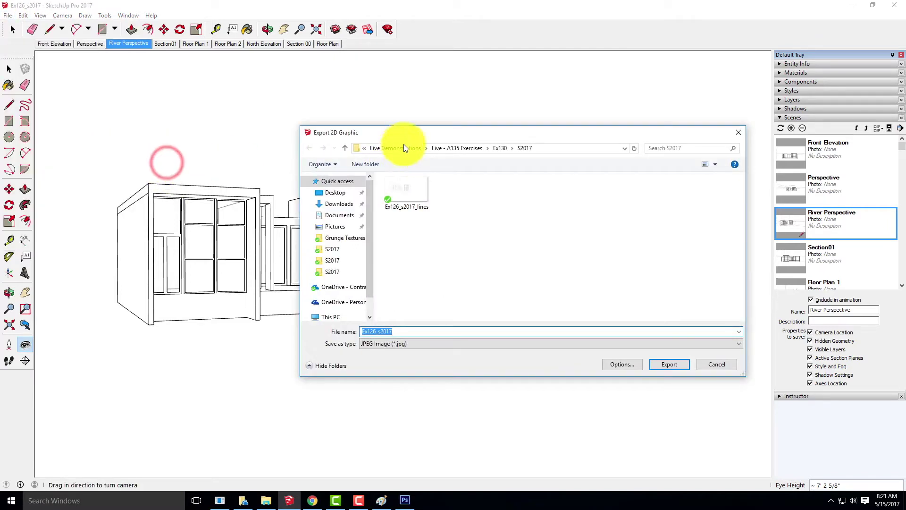
click(416, 188)
click(673, 365)
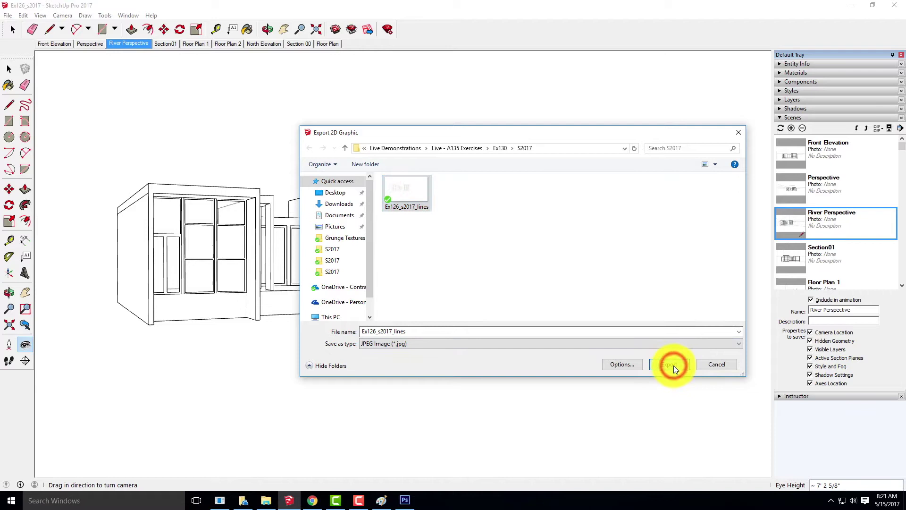
click(481, 251)
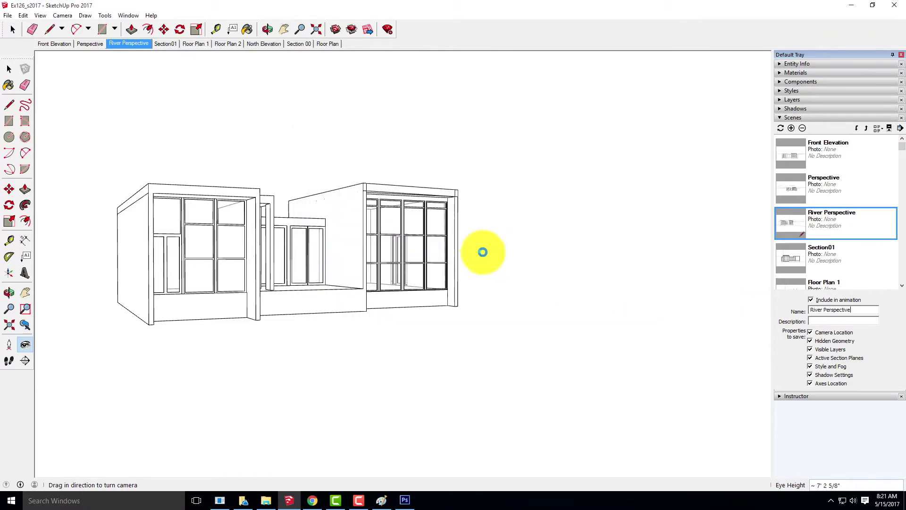
Turn on X-ray in the face settings of the current HiddenLine1 style.
click(40, 15)
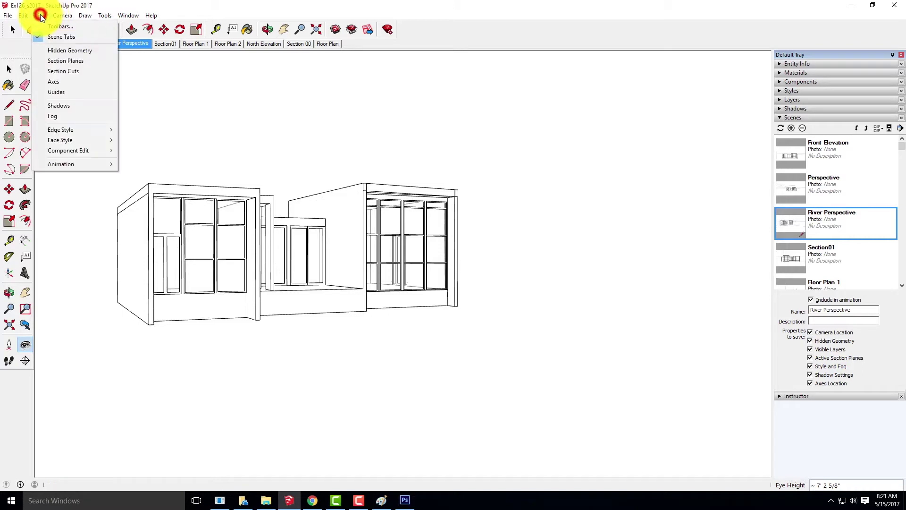
click(781, 90)
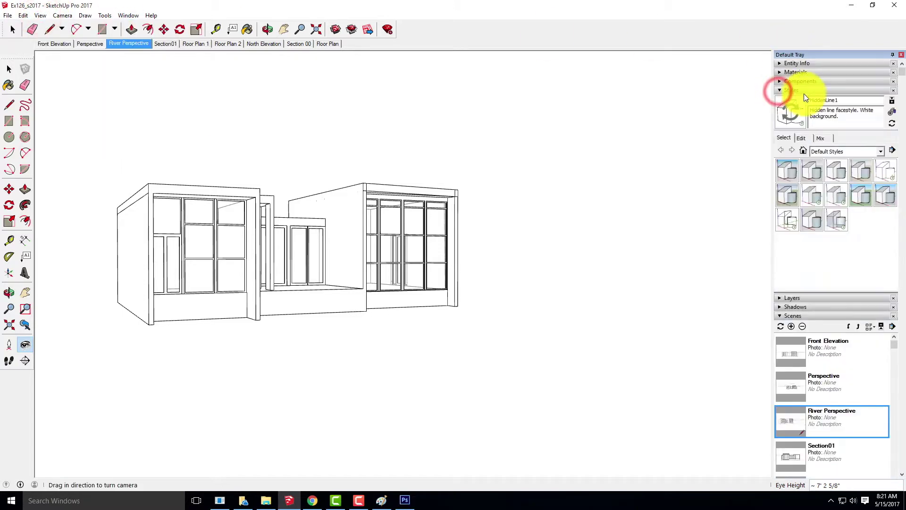
click(805, 138)
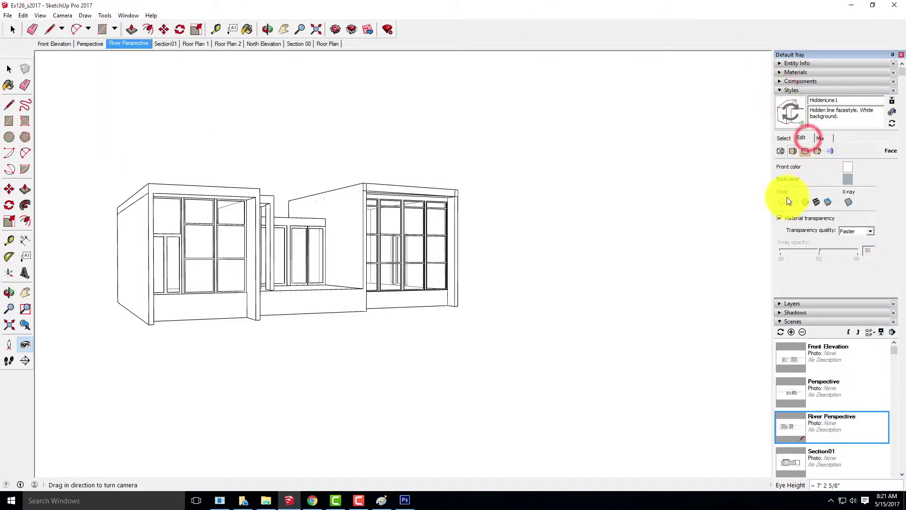
click(850, 201)
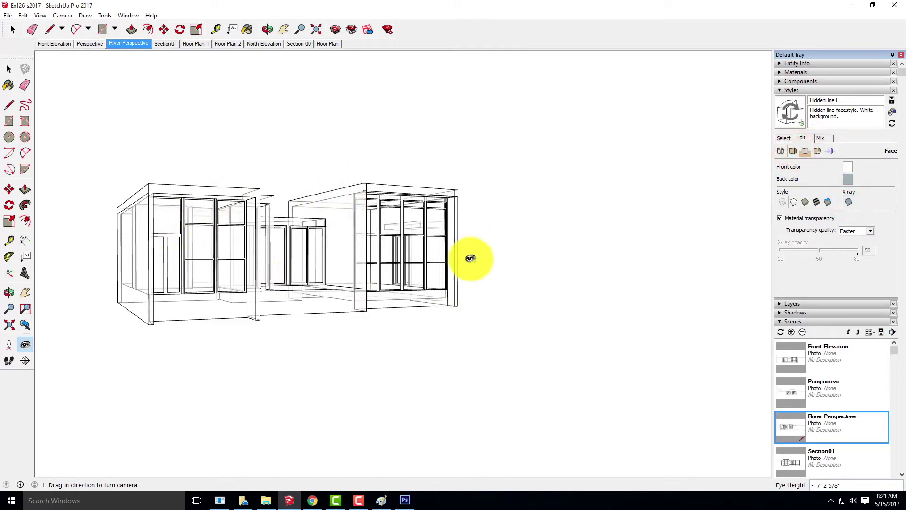
Export the X-ray view as a JPEG 2D graphic named Ex126_s2017_xray in the S2017 folder.
click(10, 15)
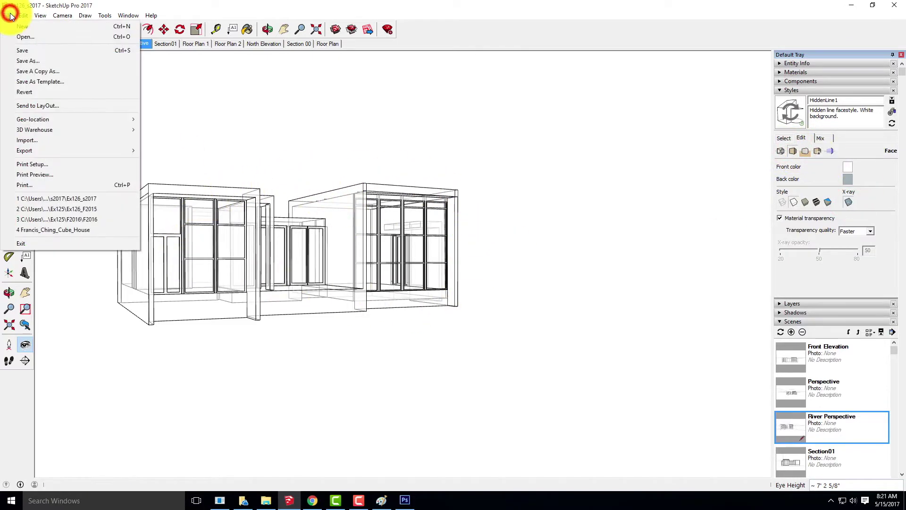
mouse_move(36, 151)
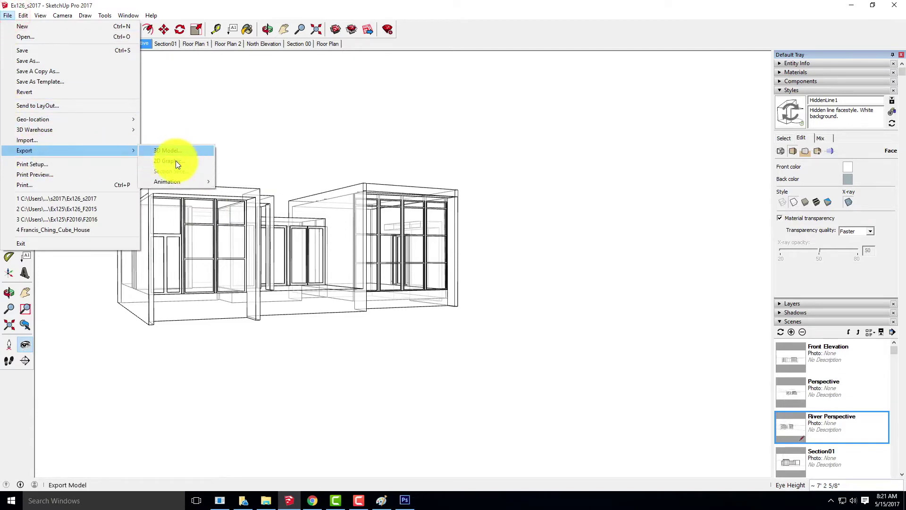
click(174, 161)
click(412, 201)
click(420, 327)
click(420, 330)
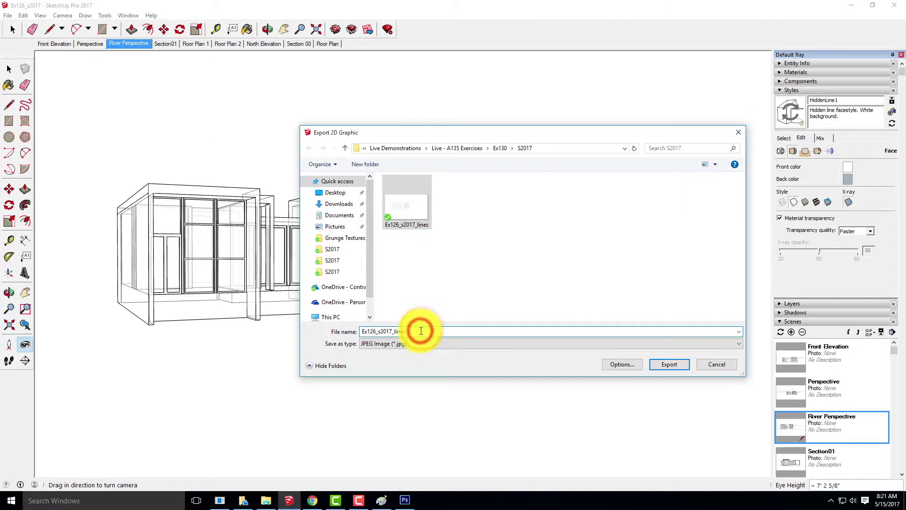
key(BackSpace)
key(BackSpace)
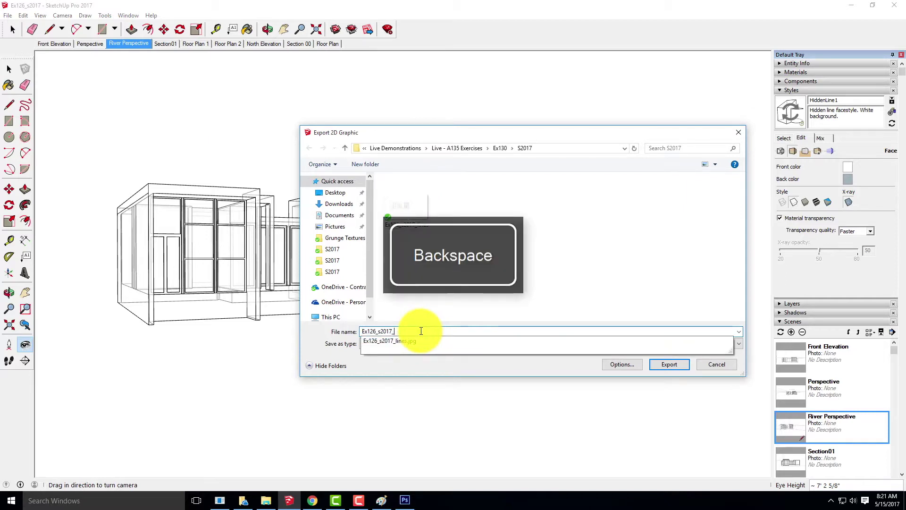
key(BackSpace)
text(x)
key(BackSpace)
text(_)
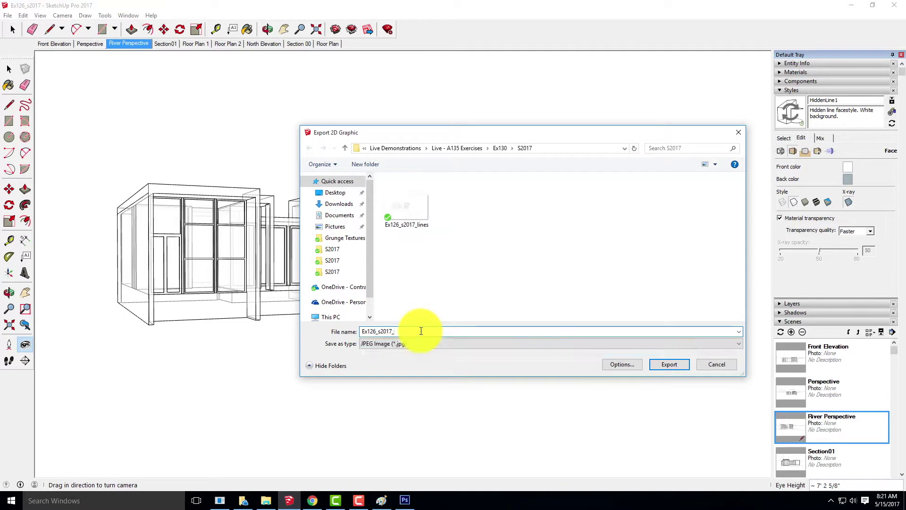
text(xray)
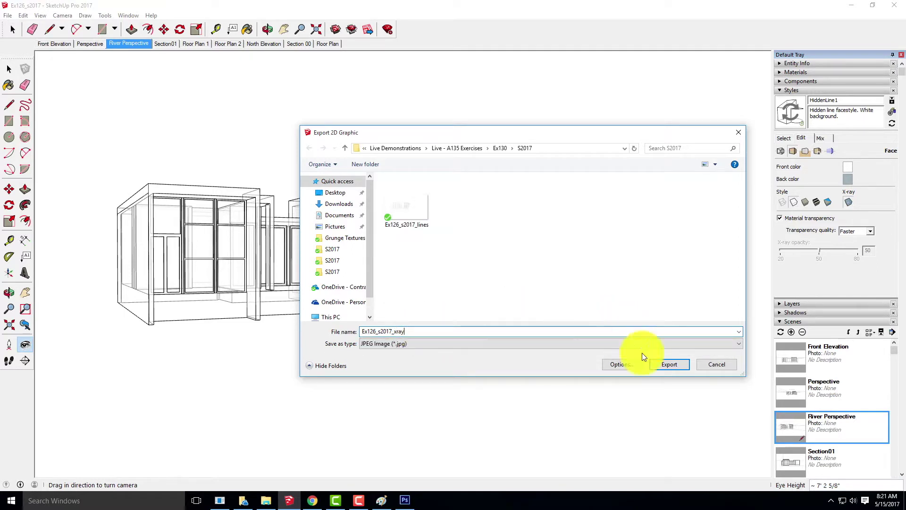
click(668, 365)
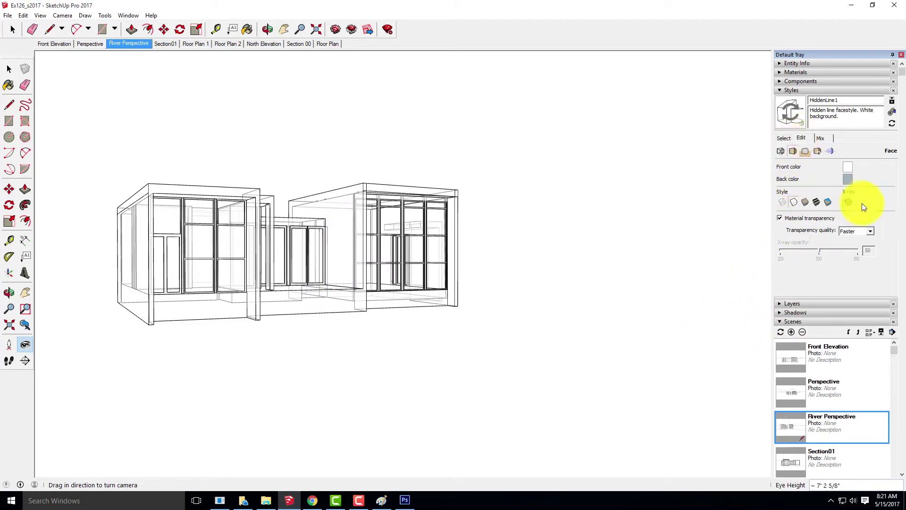
Turn X-ray off for the faces and switch on shadows in the River Perspective view.
click(850, 201)
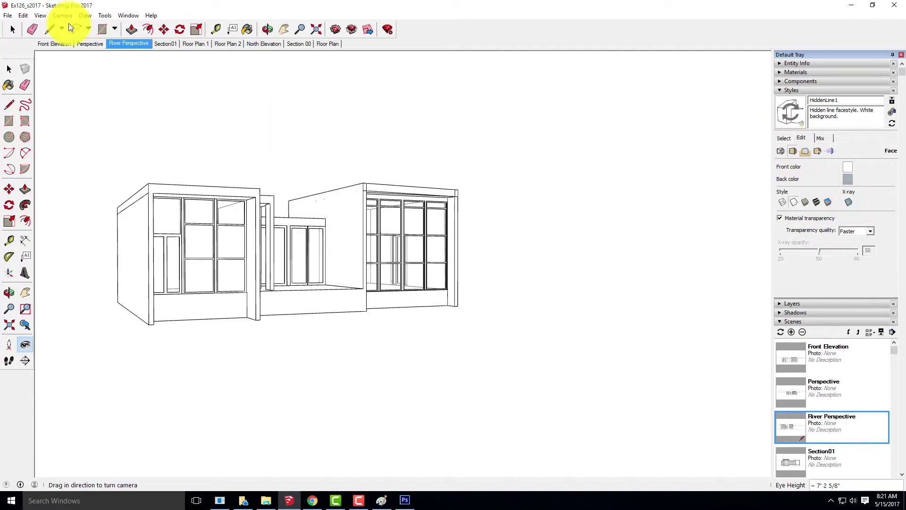
click(26, 16)
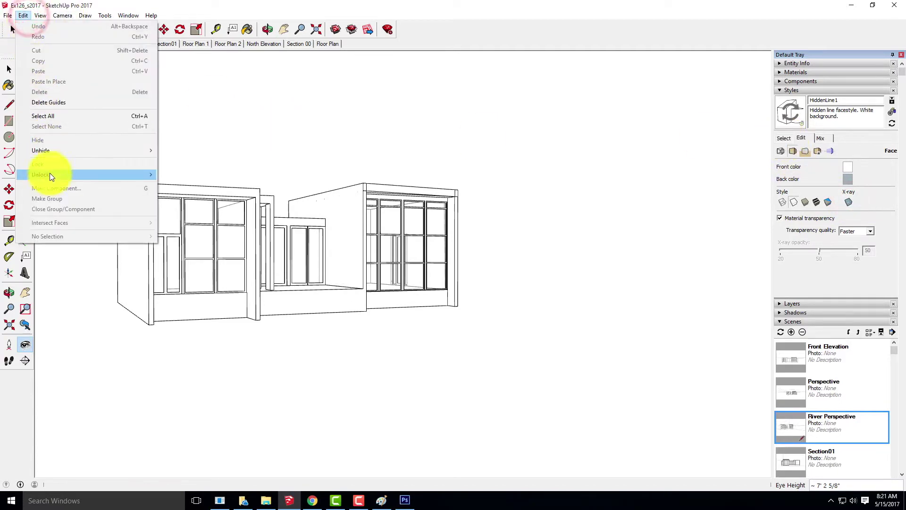
mouse_move(40, 15)
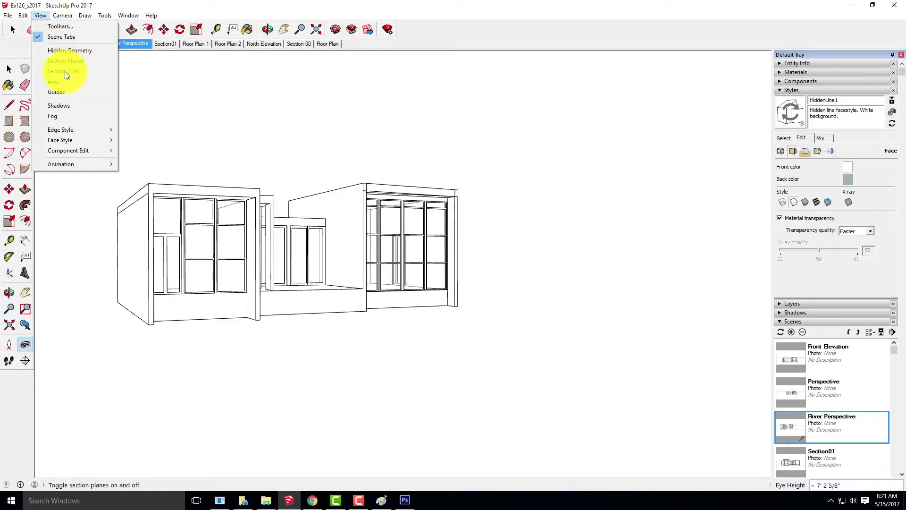
click(65, 105)
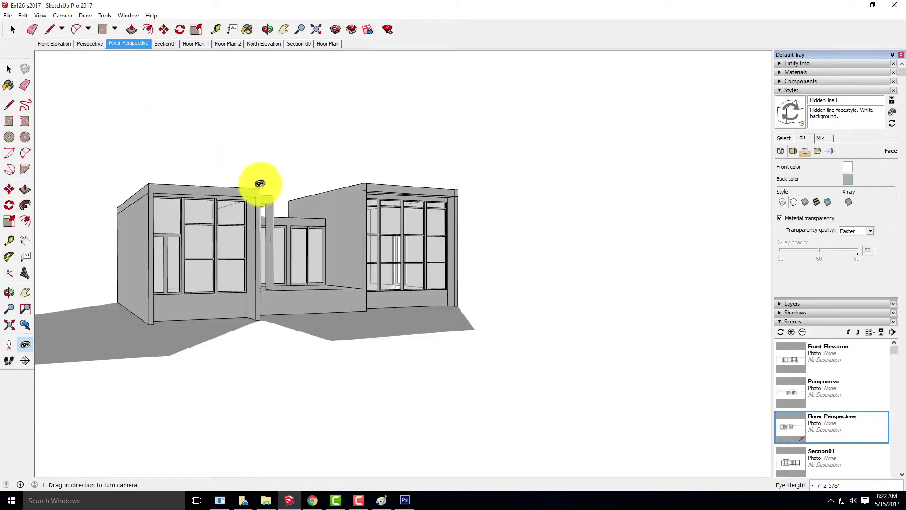
Switch to Photoshop, hide the Ex126_s2017_lines layer to examine the light in the river photo, and return to SketchUp.
click(404, 501)
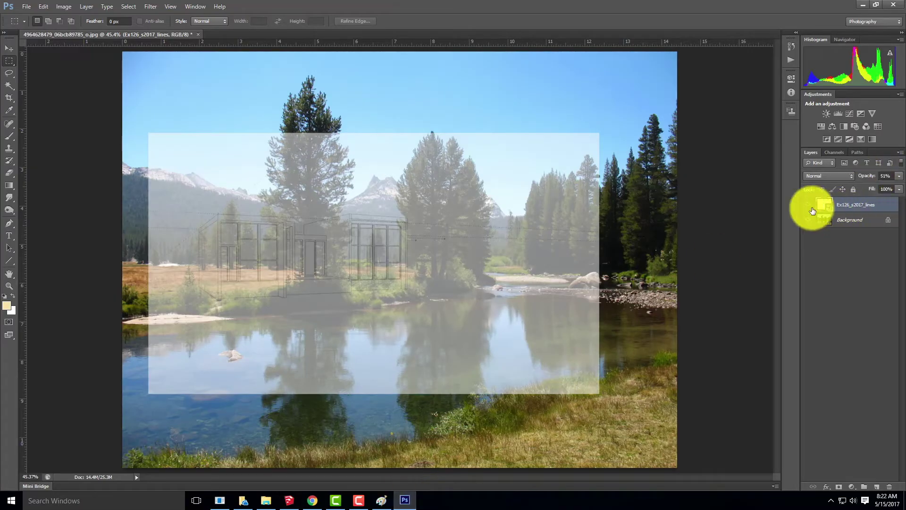
click(808, 206)
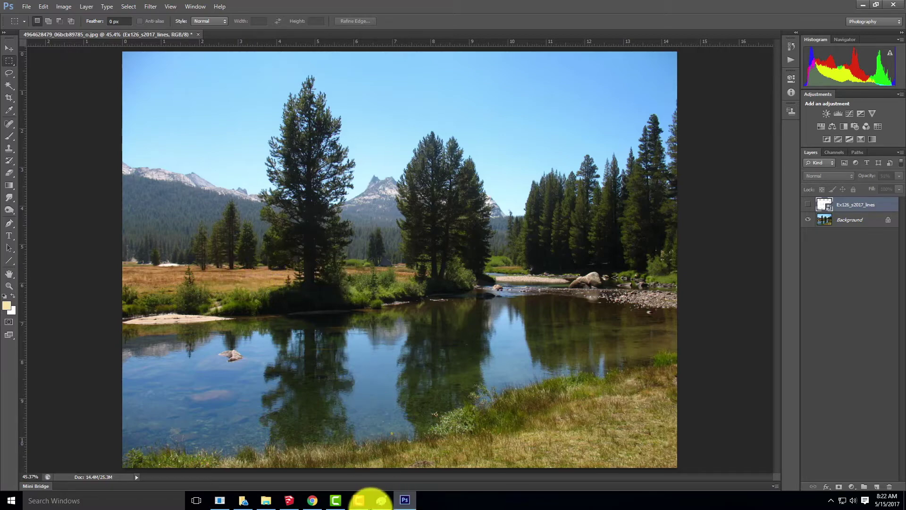
click(285, 502)
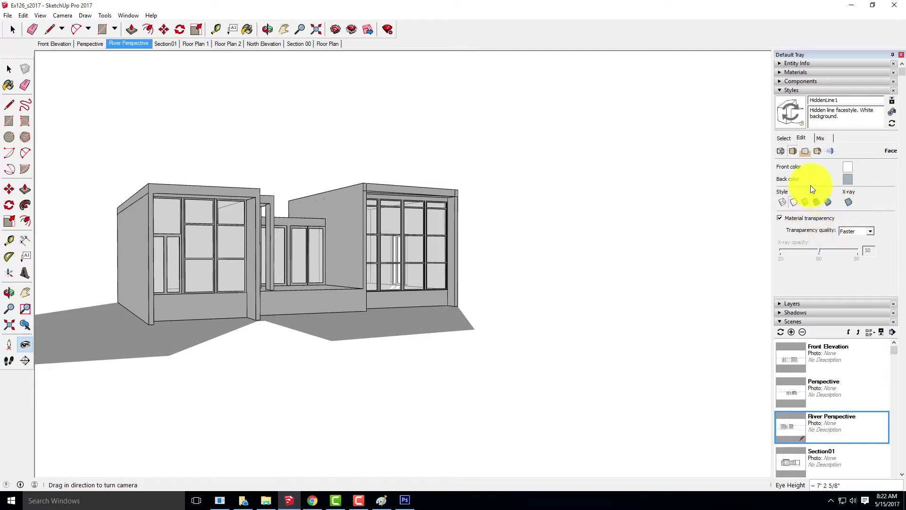
Set the shadow time to 12:23 PM and the shadow date to 07/29.
click(800, 89)
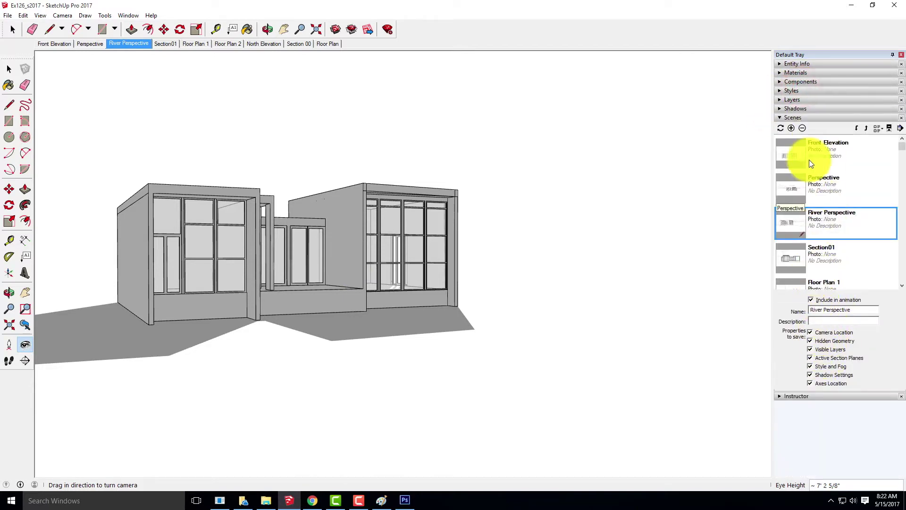
click(798, 118)
click(786, 110)
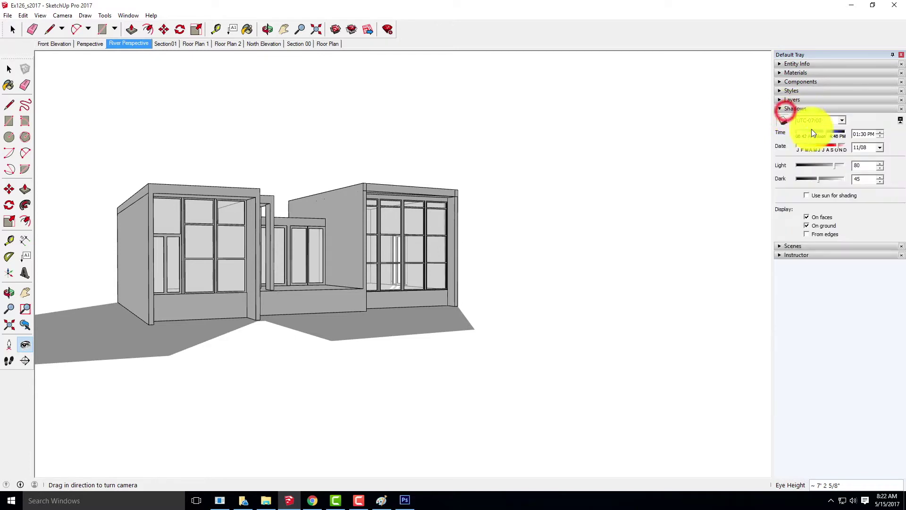
drag(823, 129, 824, 132)
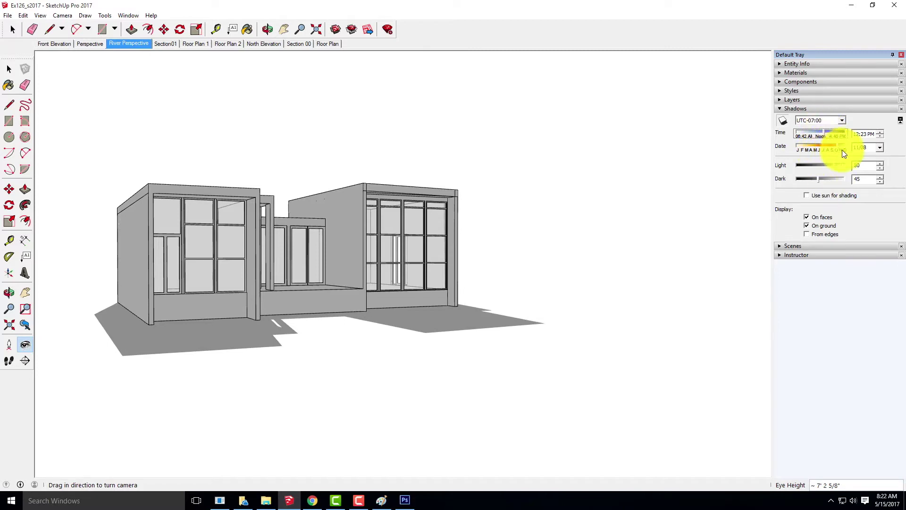
drag(837, 143, 829, 150)
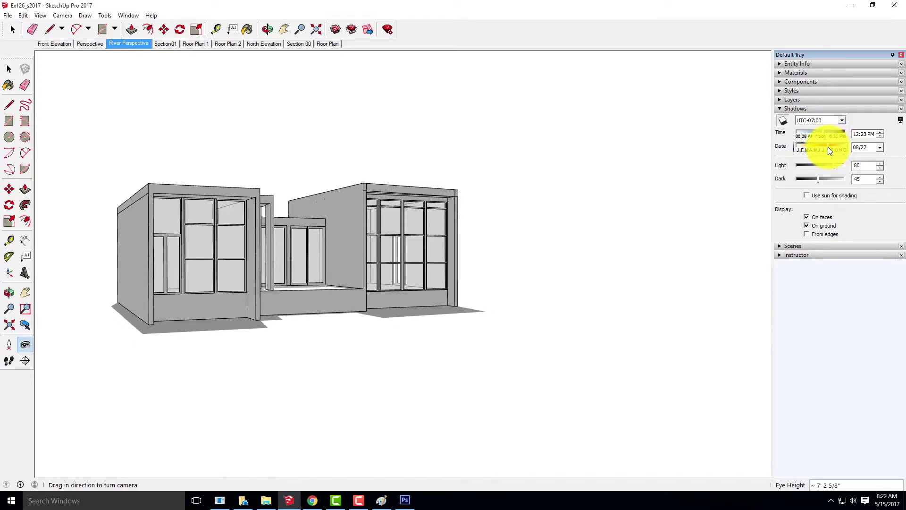
drag(828, 147, 825, 147)
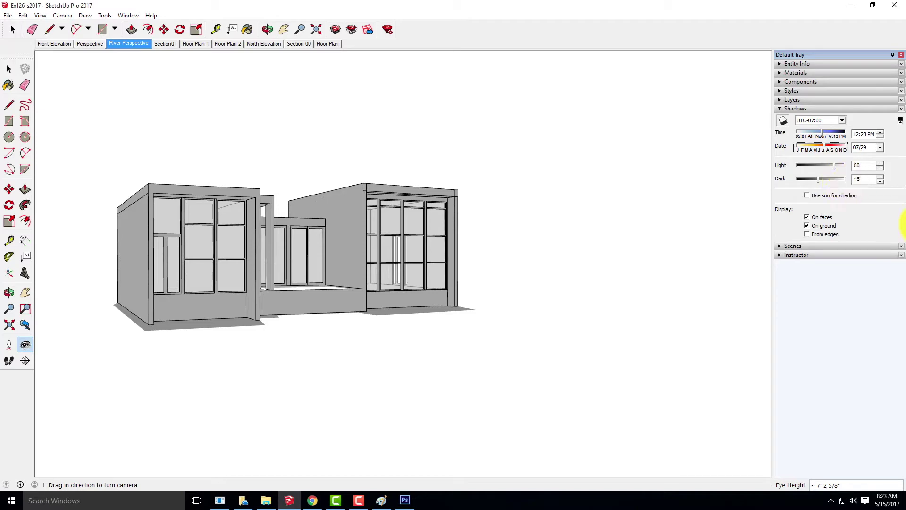
Turn off the display of edges in the current style so only faces and shadows are drawn.
click(780, 109)
click(781, 92)
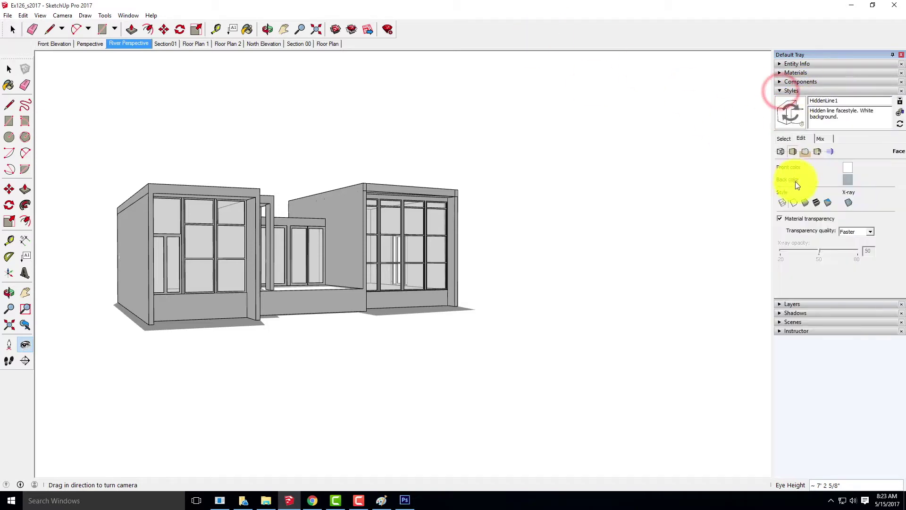
click(782, 151)
click(781, 166)
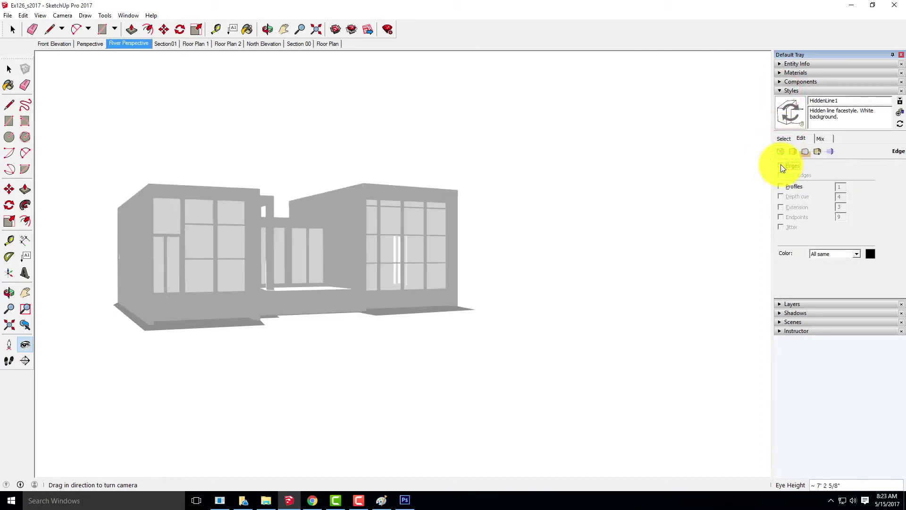
Export the edgeless shadow view as a JPEG 2D graphic named Ex126_s2017_shadow in the S2017 folder.
click(7, 16)
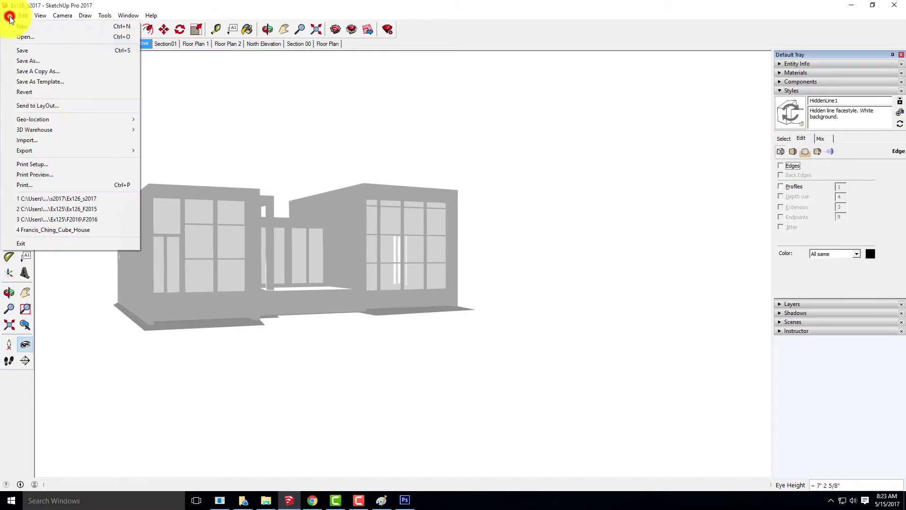
mouse_move(49, 149)
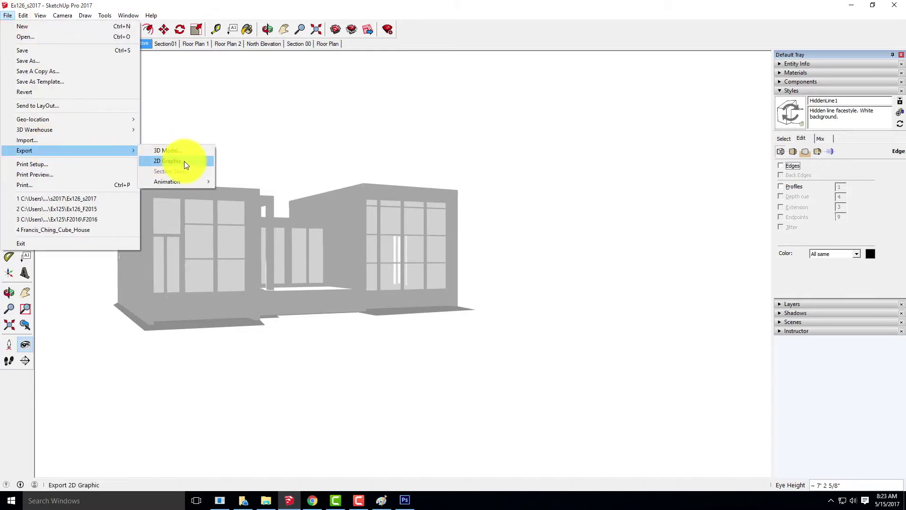
click(184, 161)
click(470, 204)
click(411, 332)
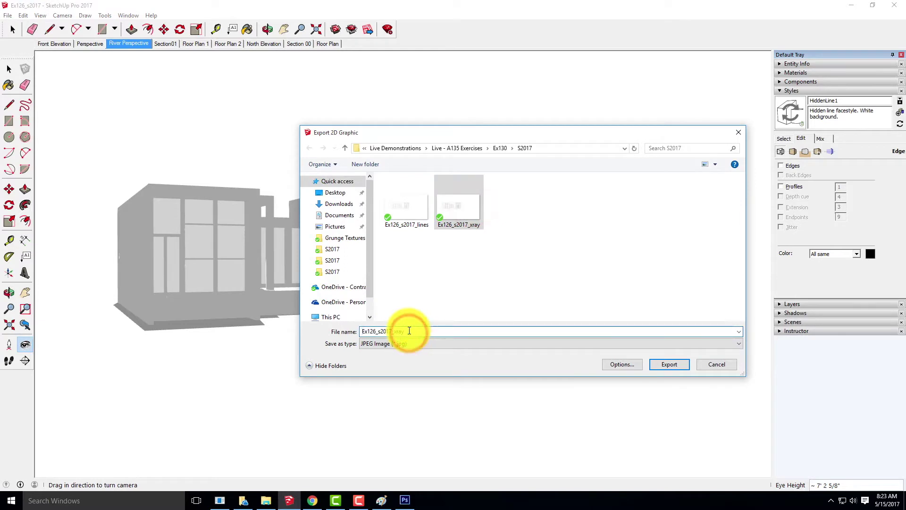
key(BackSpace)
key(BackSpace)
key(BackSpace)
text(shad)
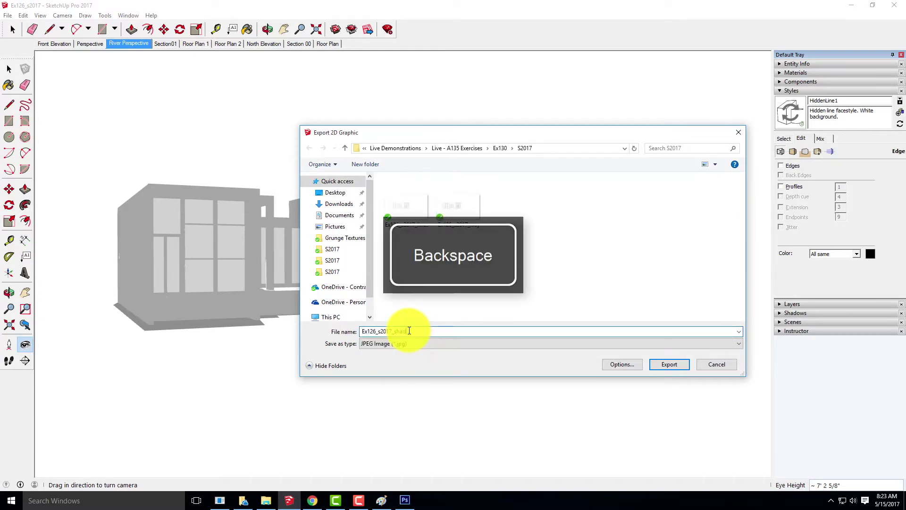
text(ow)
click(687, 364)
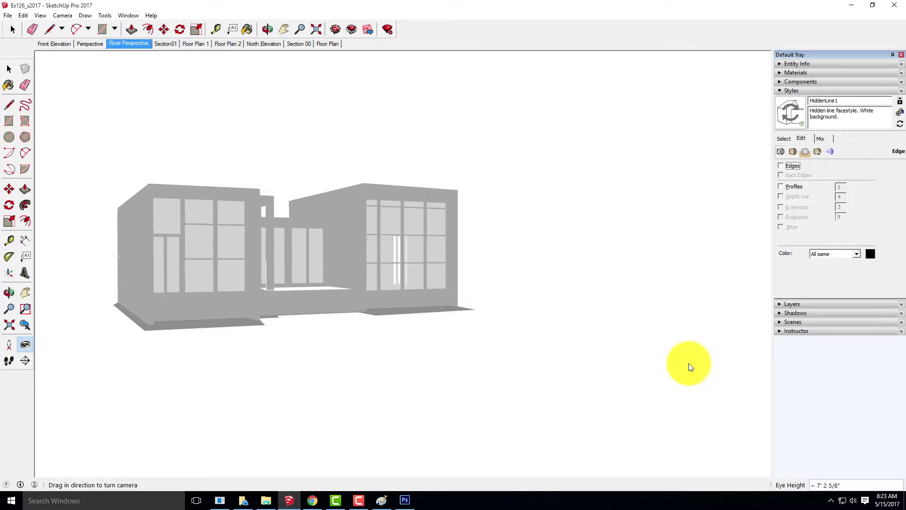
Apply the Airbrush with Endpoints style from the Sketchy Edges collection to the River Perspective view.
click(783, 138)
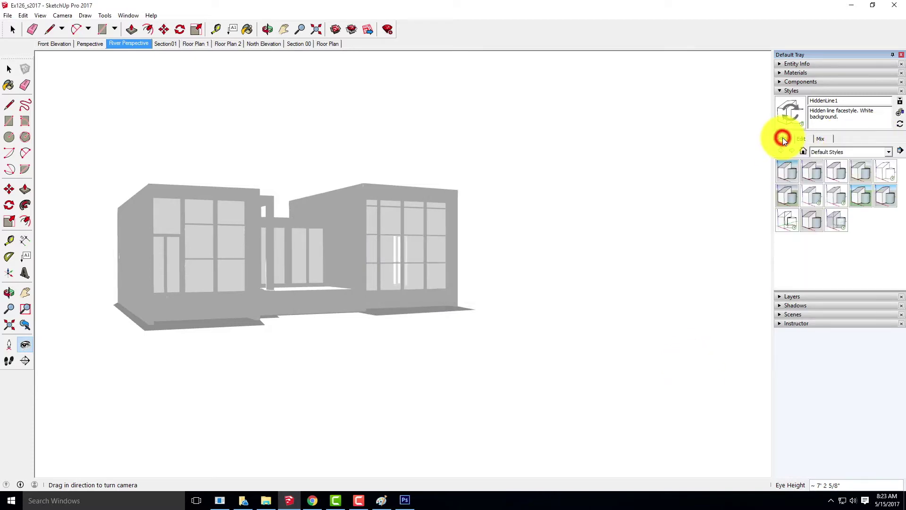
click(817, 151)
click(826, 207)
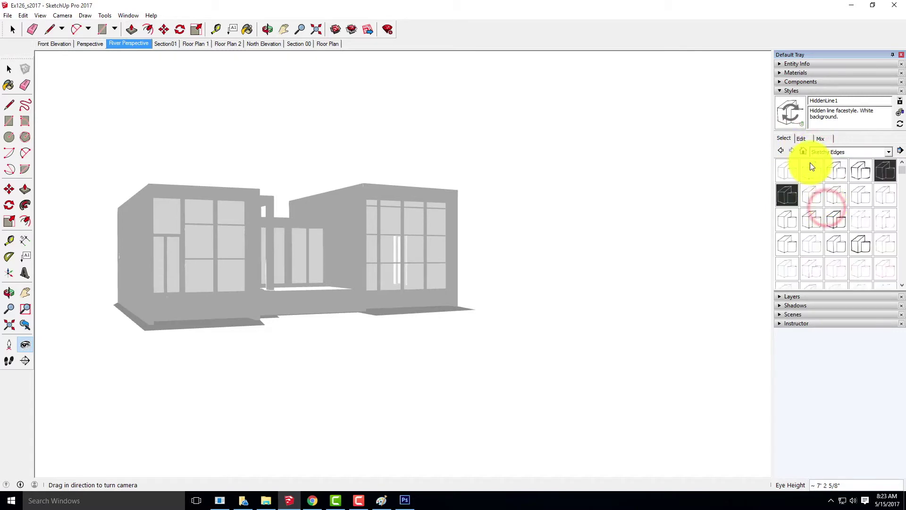
click(815, 172)
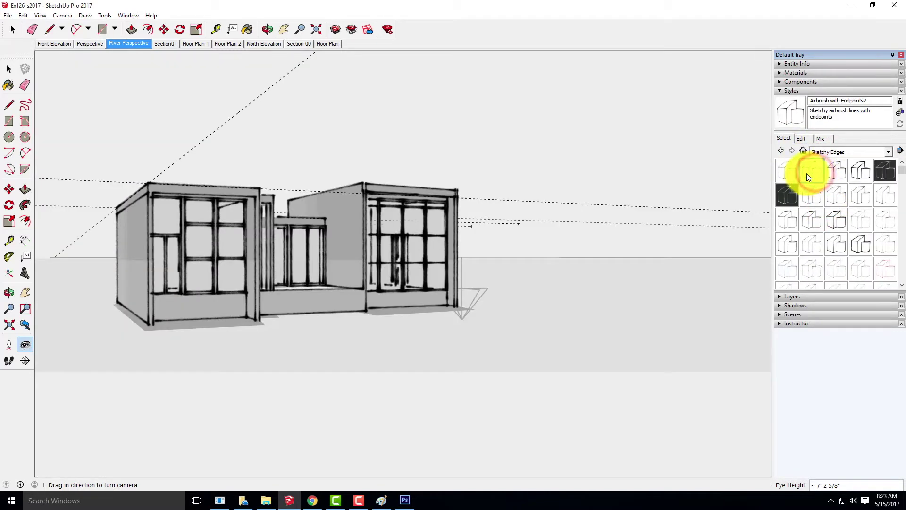
Turn off the display of shadows and guides in the airbrush-style view.
click(24, 15)
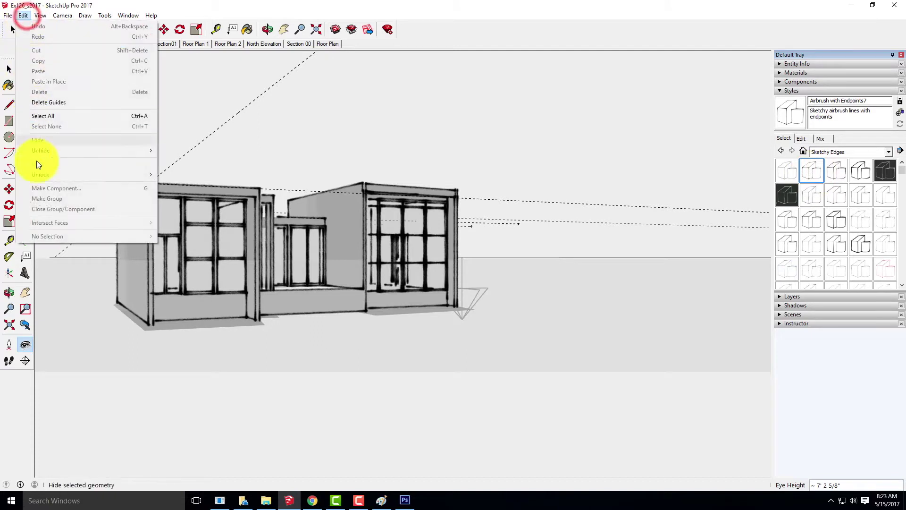
click(42, 15)
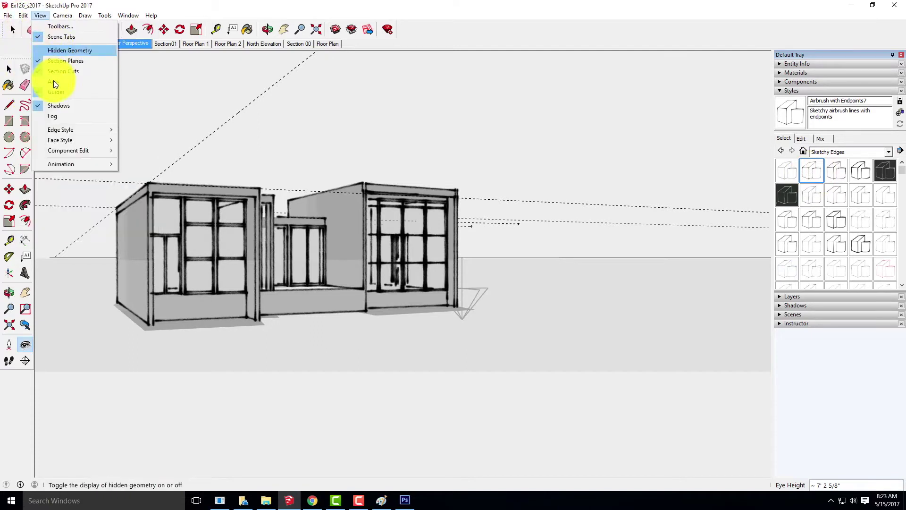
click(47, 106)
click(40, 15)
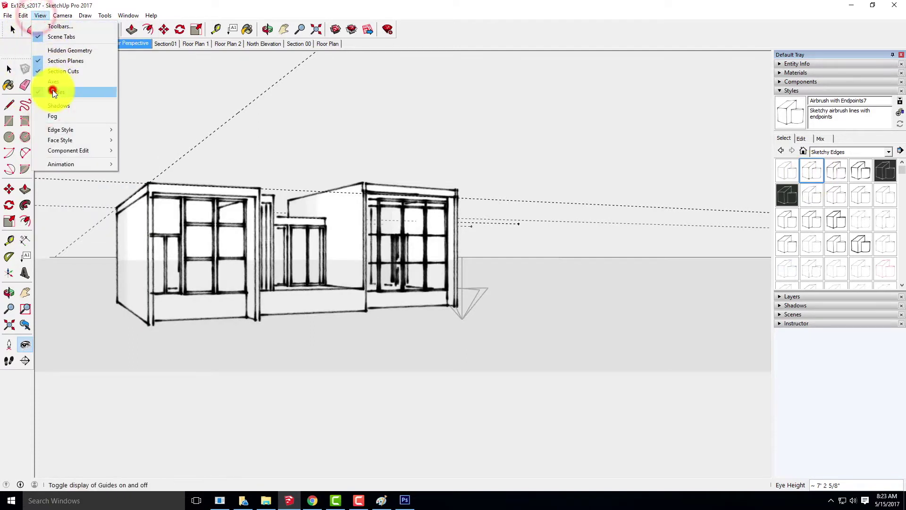
click(52, 90)
Turn off the display of section cuts and section planes in the airbrush-style view.
click(42, 15)
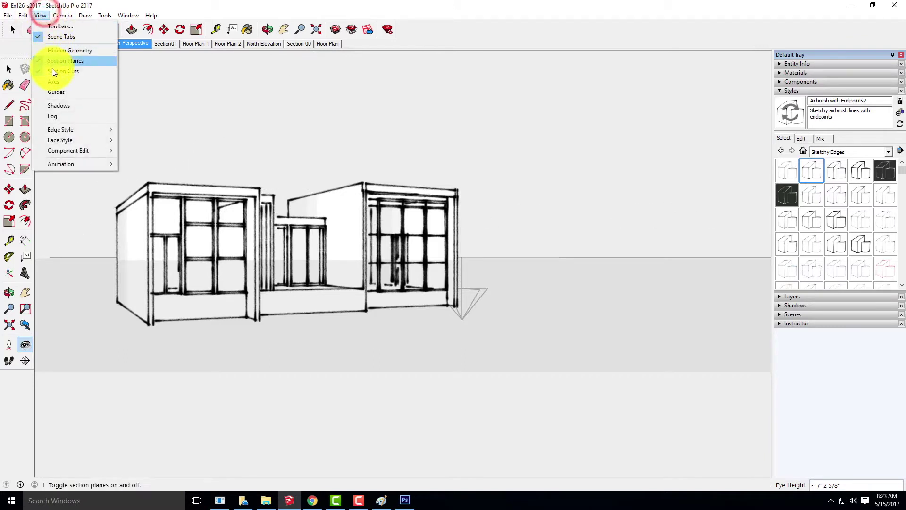
click(52, 70)
click(40, 15)
click(52, 58)
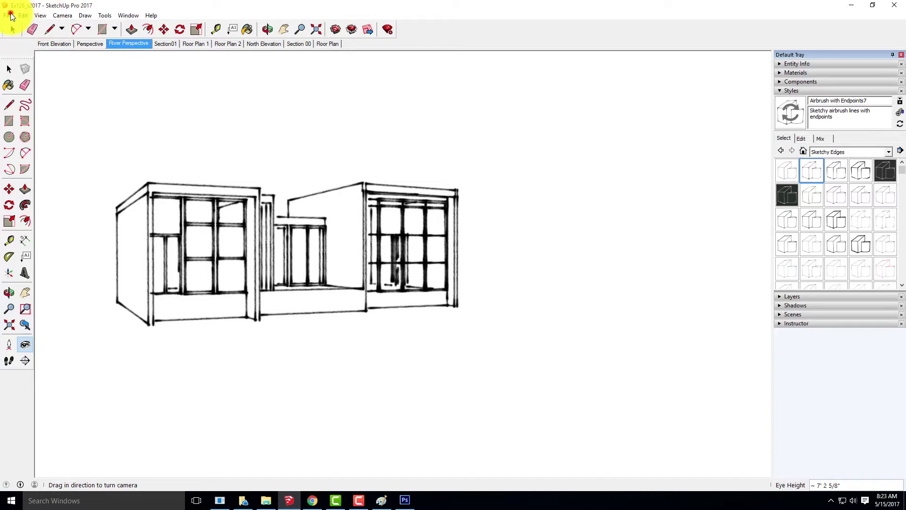
Export the airbrush view as a JPEG 2D graphic named Ex126_s2017_airbrush in the S2017 folder.
click(11, 16)
mouse_move(46, 150)
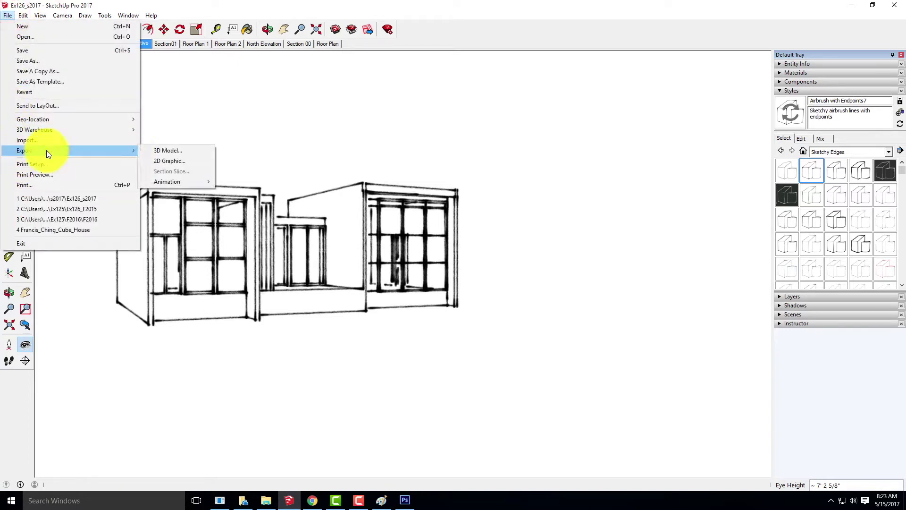
click(161, 161)
click(529, 203)
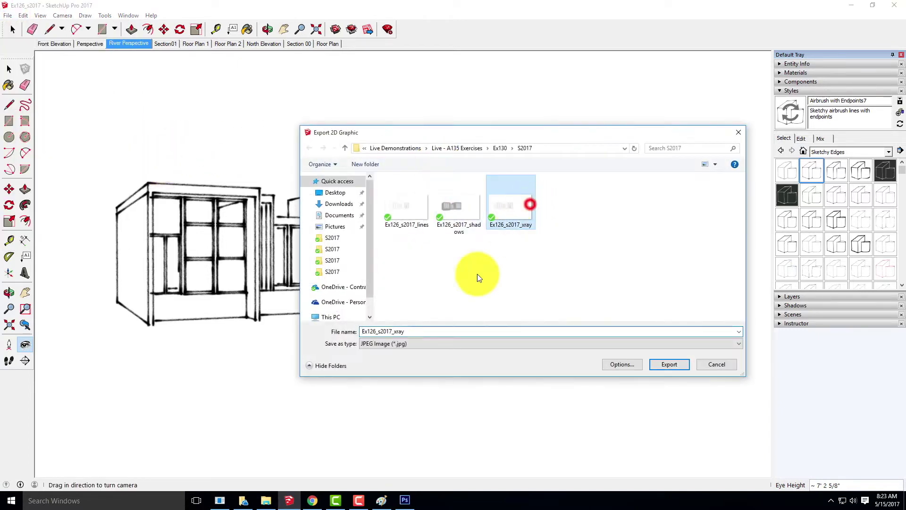
click(419, 334)
click(408, 334)
key(BackSpace)
key(BackSpace)
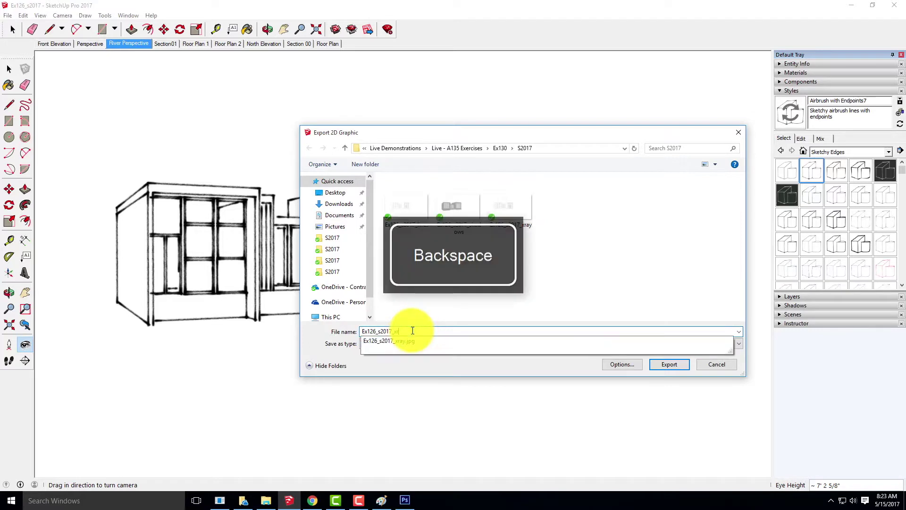
key(BackSpace)
text(airbrus)
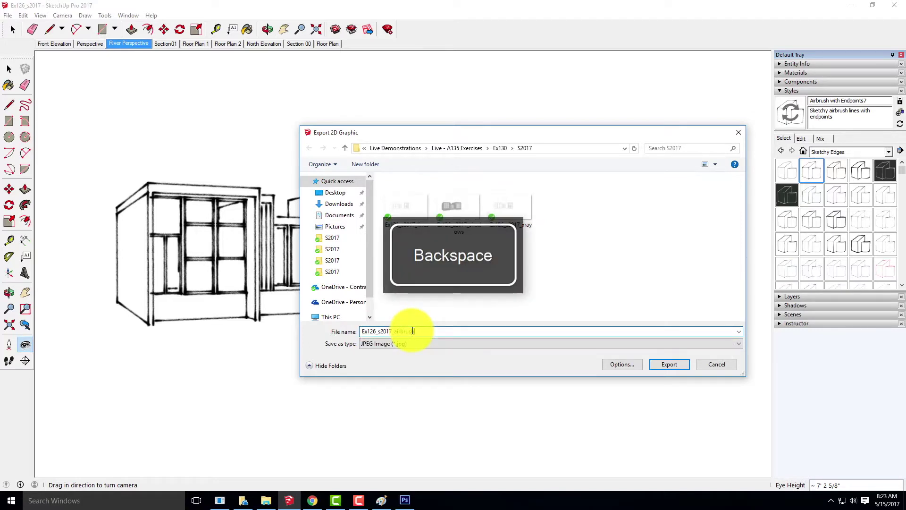
text(h)
click(686, 367)
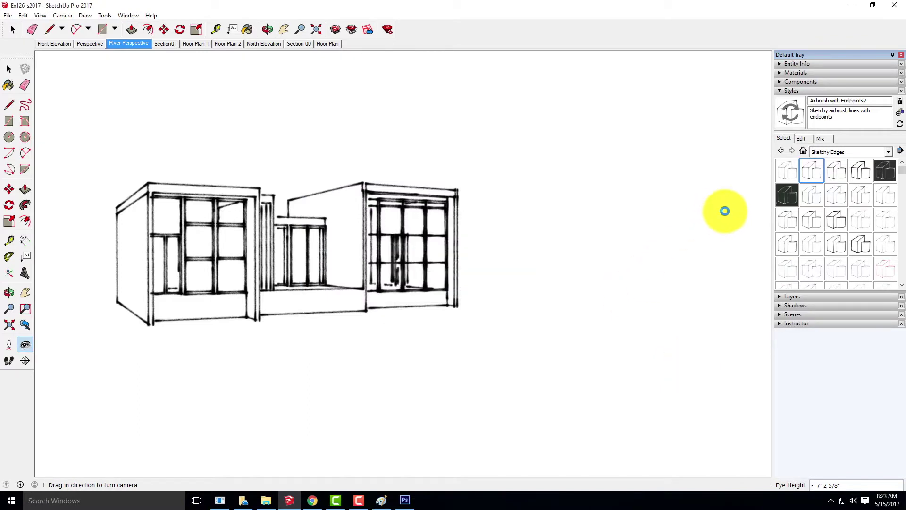
Apply the Pen Grey style from the Sketchy Edges collection and turn off the display of guides.
click(842, 266)
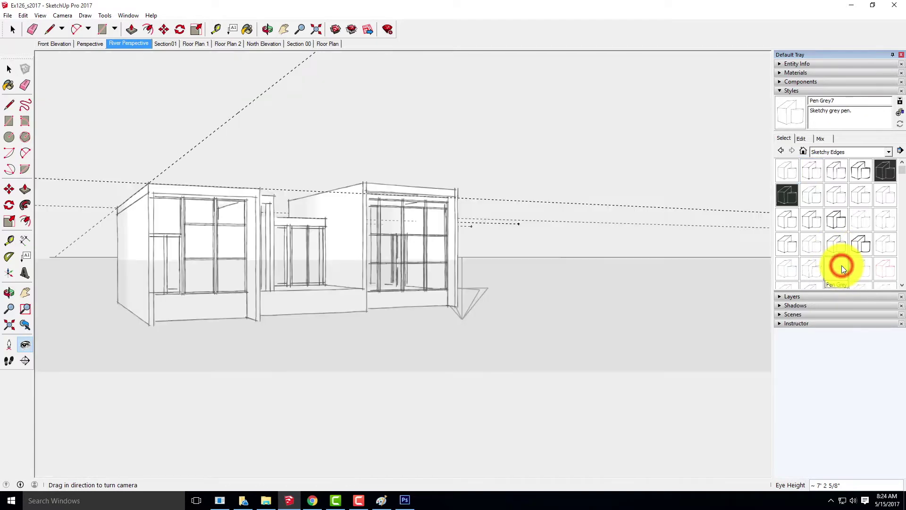
click(47, 17)
click(63, 94)
Turn off the display of section cuts and section planes in the Pen Grey view.
click(42, 17)
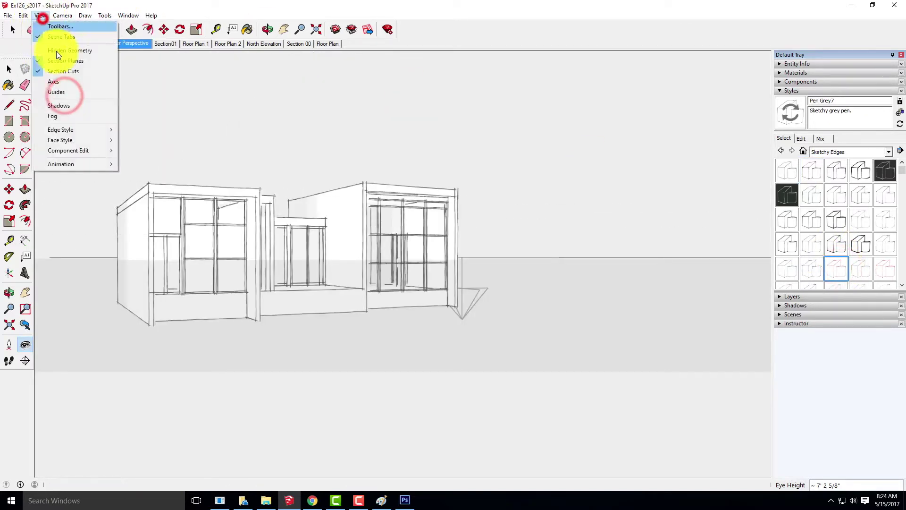
click(55, 65)
click(40, 16)
click(51, 58)
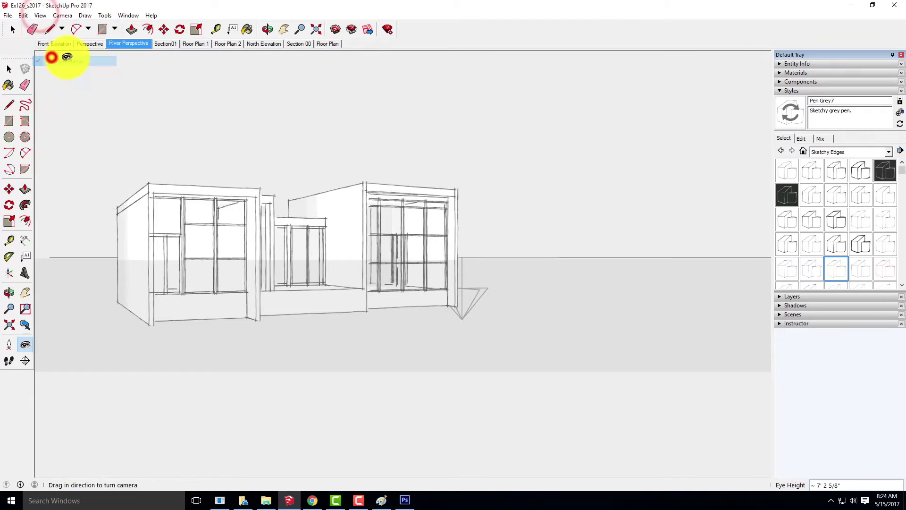
Export the Pen Grey view as a JPEG 2D graphic named Ex126_s2017_pen in the S2017 folder.
click(8, 15)
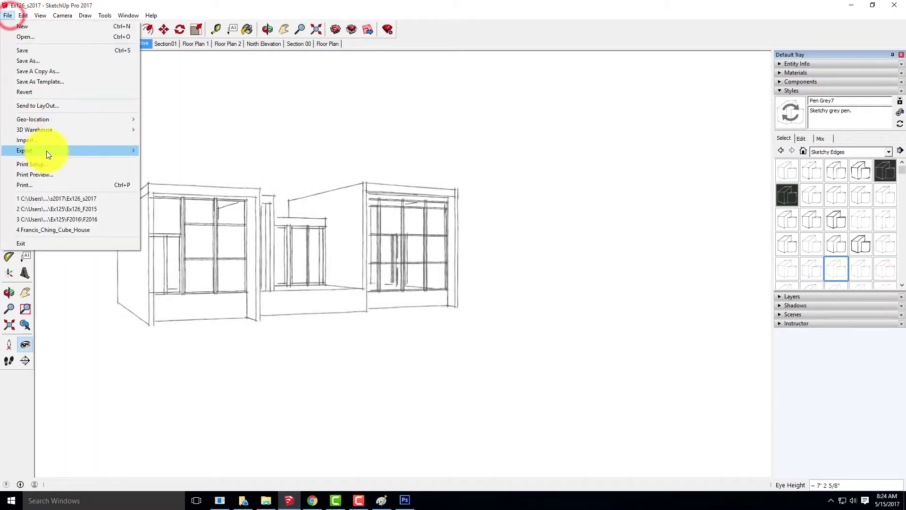
mouse_move(47, 151)
click(191, 156)
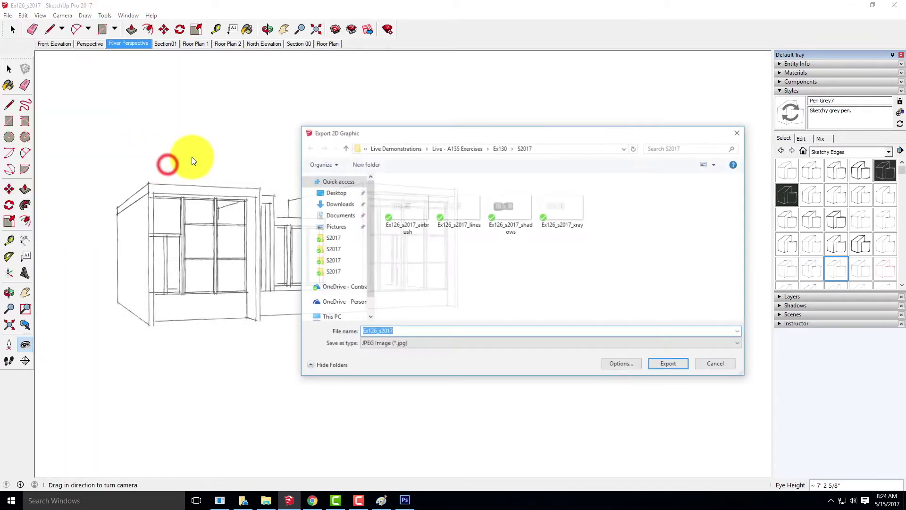
click(568, 208)
click(421, 330)
click(419, 333)
key(BackSpace)
key(BackSpace)
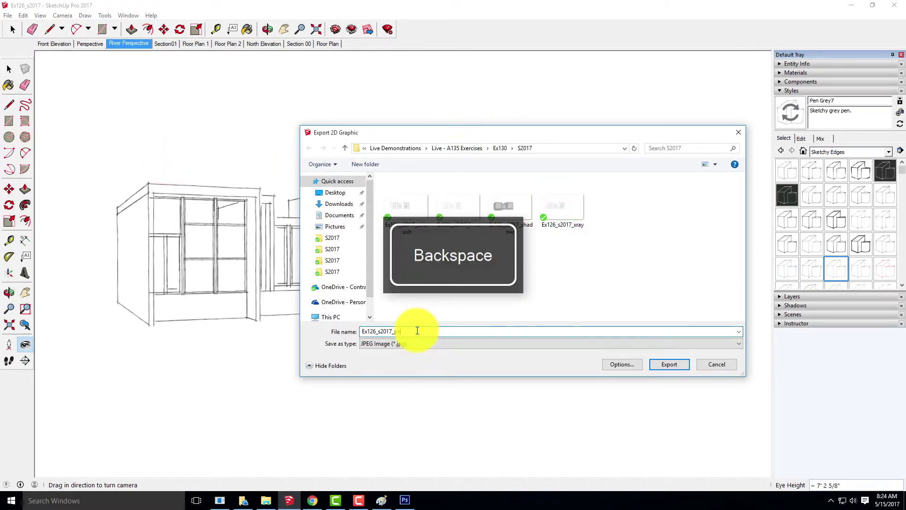
text(pe)
click(669, 364)
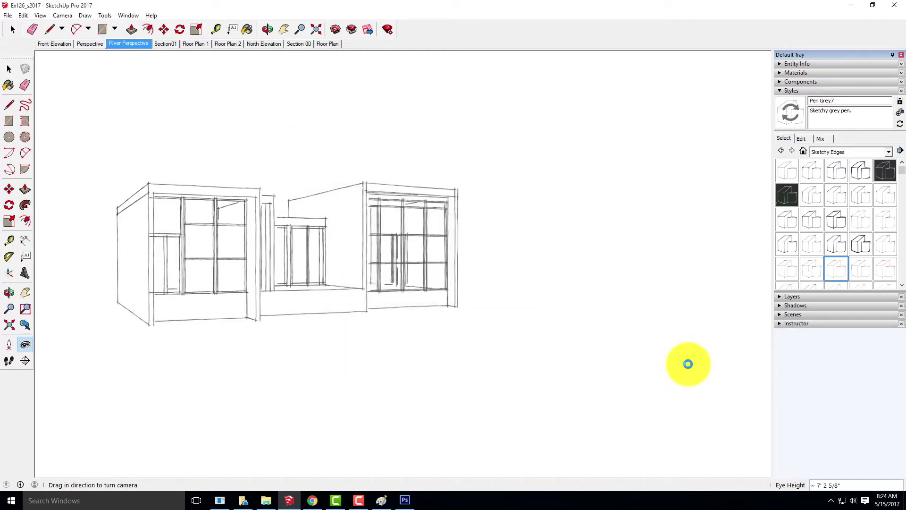
Switch to Photoshop and show the Ex126_s2017_lines layer over the river photo.
click(405, 500)
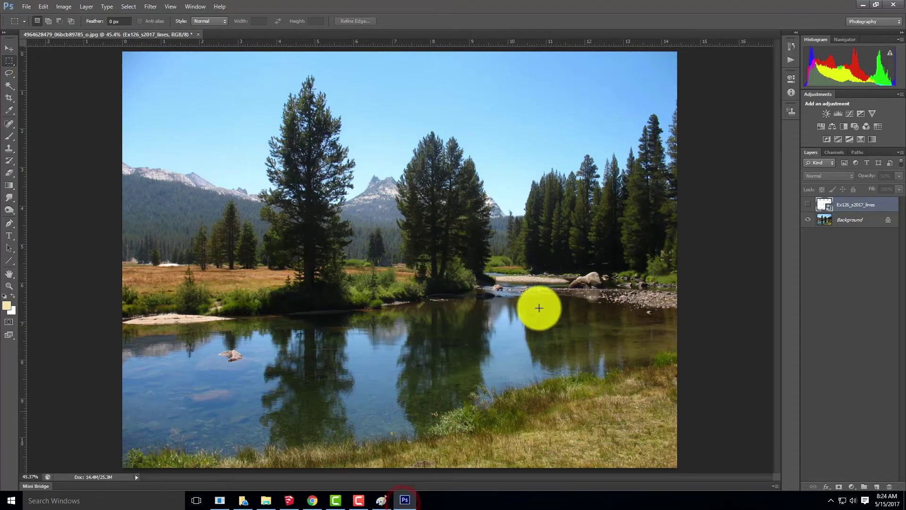
click(808, 205)
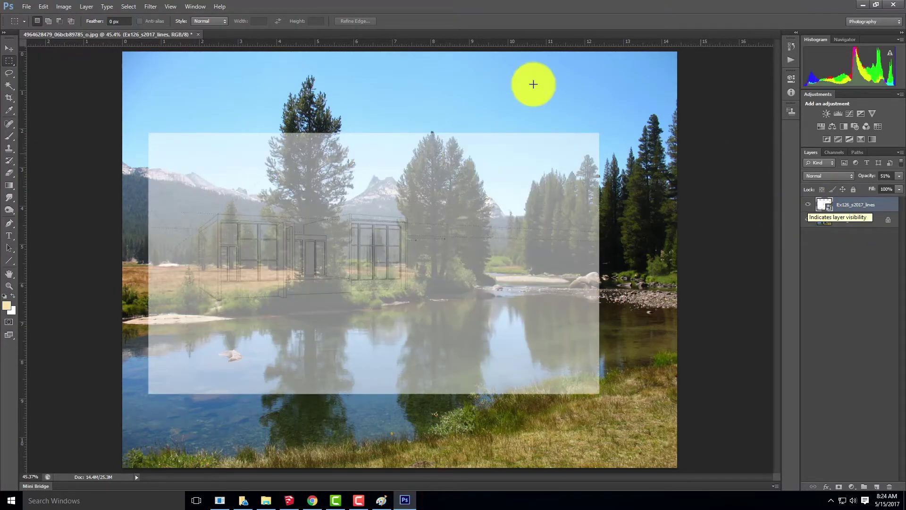
click(26, 8)
click(45, 159)
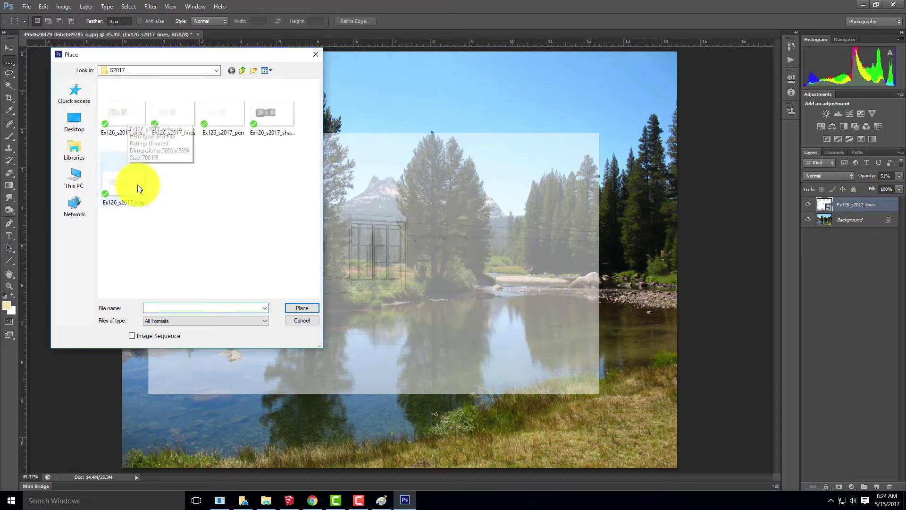
click(267, 115)
click(297, 308)
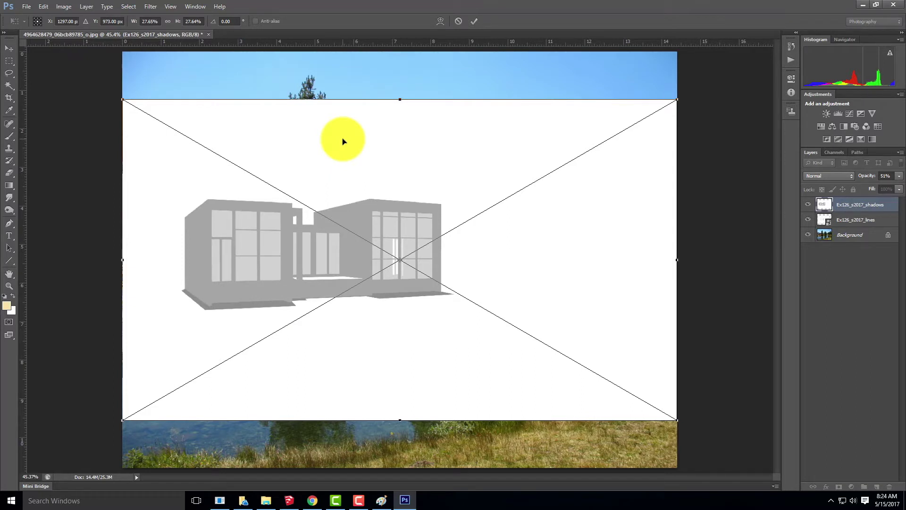
click(458, 21)
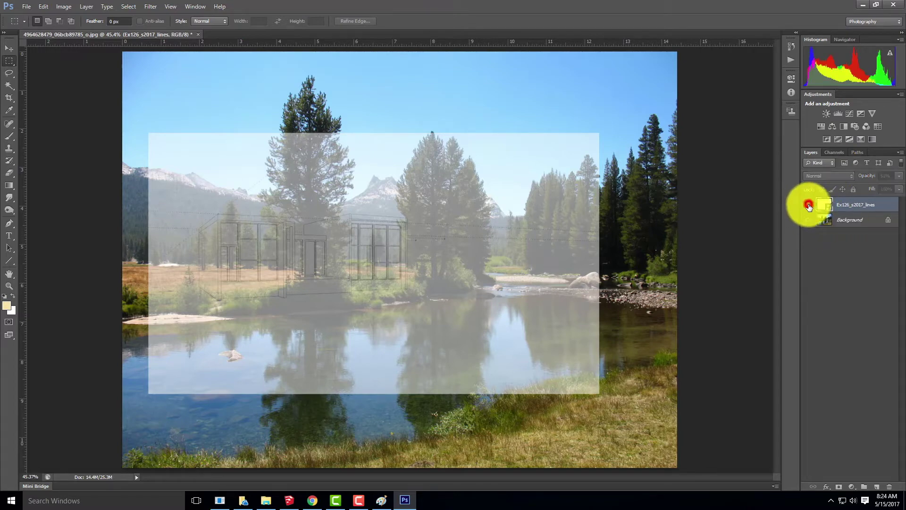
Hide and delete the Ex126_s2017_lines layer, leaving only the river photo background.
click(808, 205)
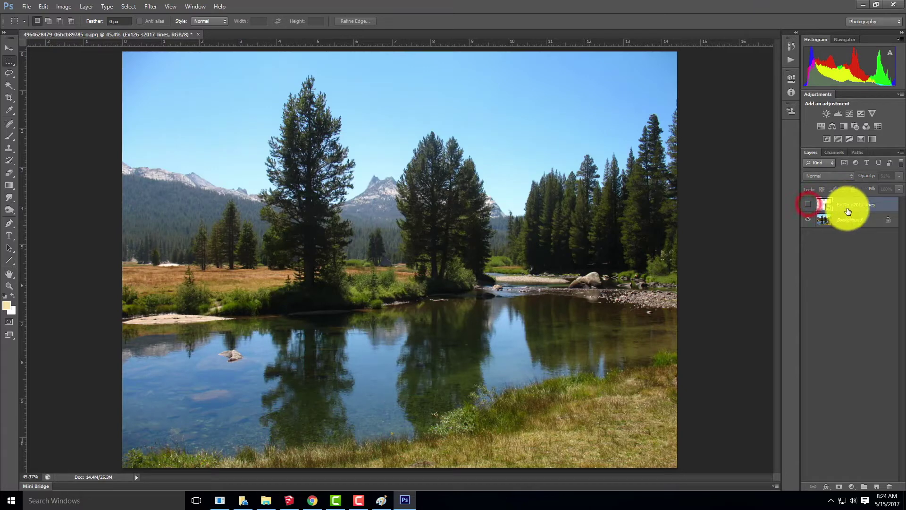
click(889, 486)
click(439, 184)
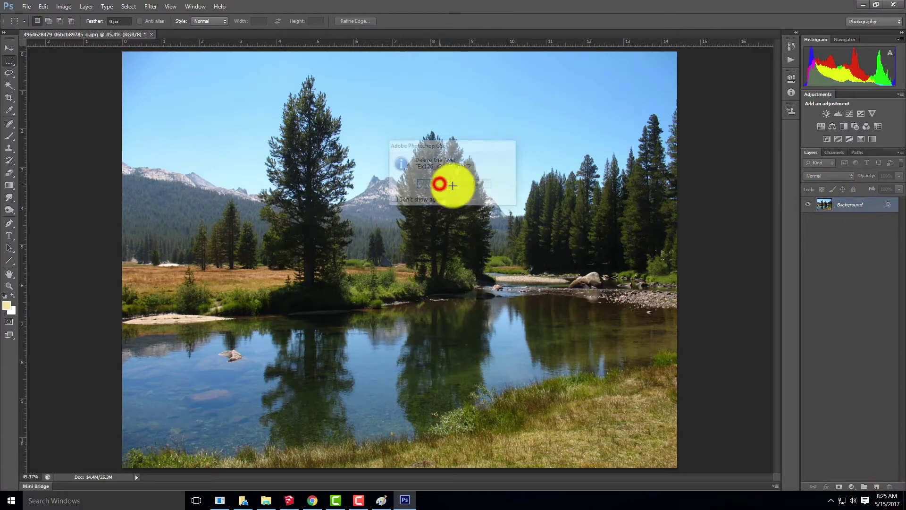
Place the Ex126_s2017_airbrush image from the S2017 folder over the river photo at its default size and position.
click(26, 6)
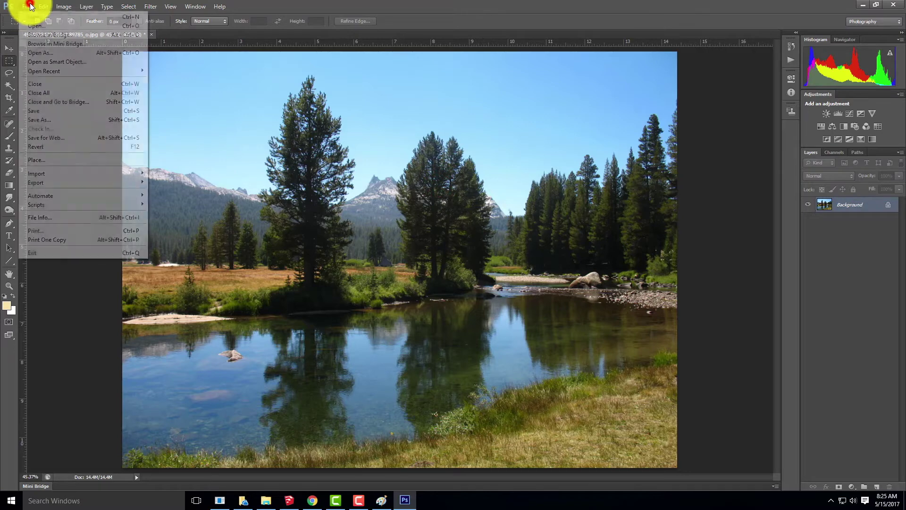
click(46, 159)
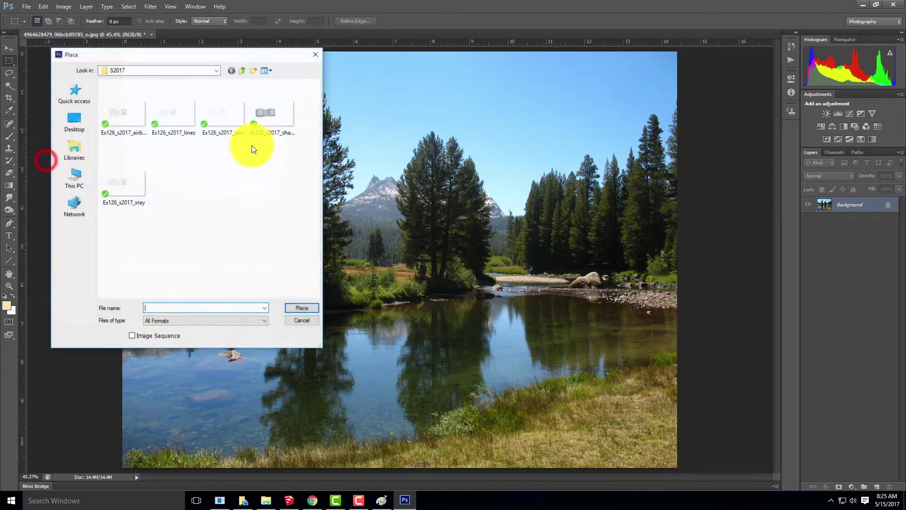
click(123, 123)
click(304, 306)
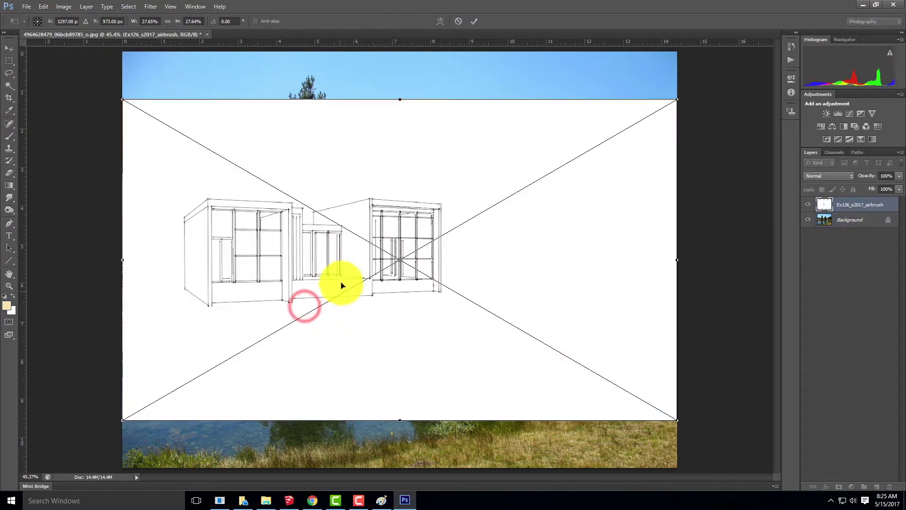
click(474, 21)
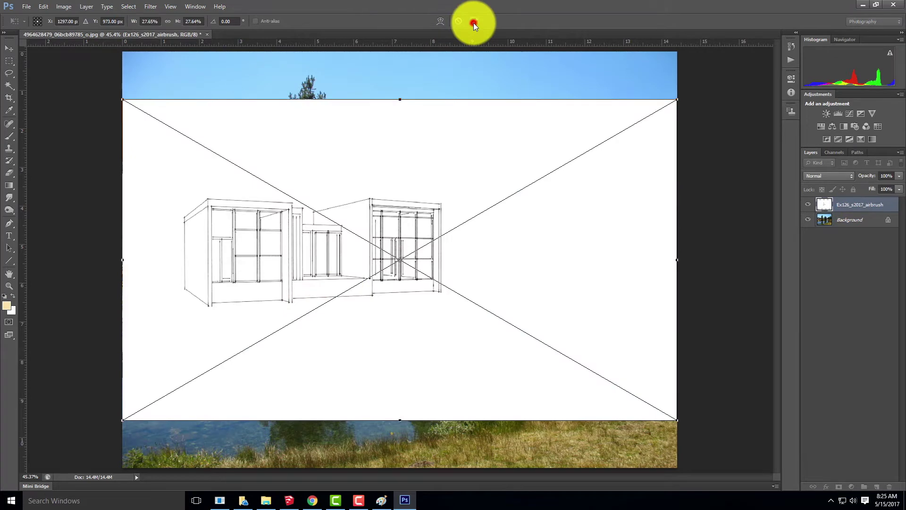
Place the Ex126_s2017_lines image from the S2017 folder above the airbrush layer at its default size and position.
click(31, 6)
click(55, 161)
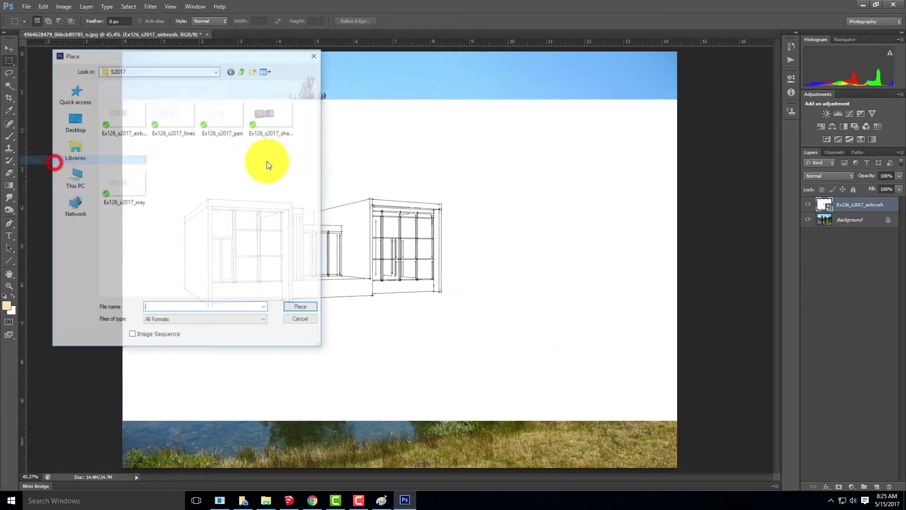
click(174, 121)
click(302, 307)
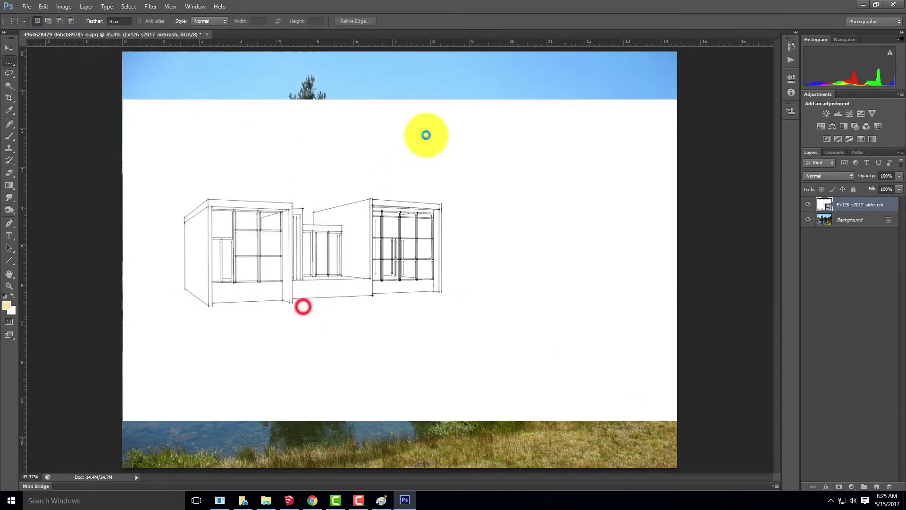
click(472, 22)
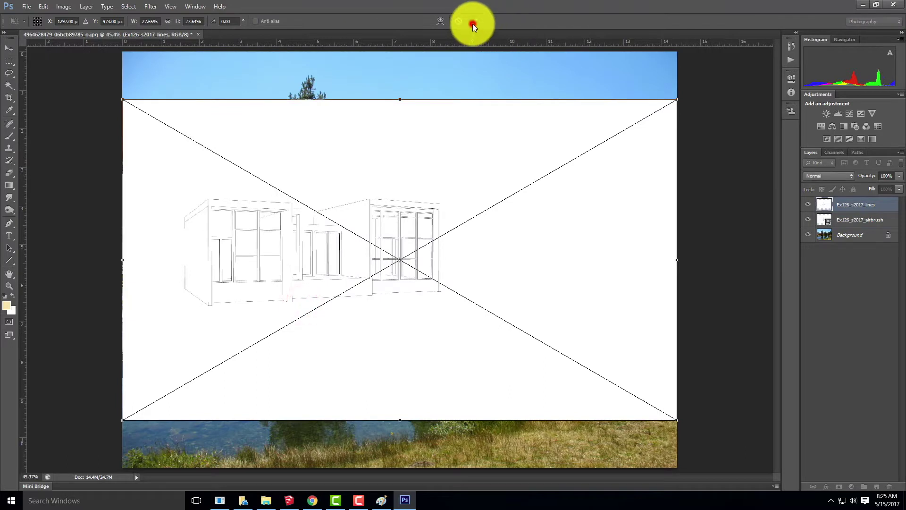
Place the Ex126_s2017_pen image from the S2017 folder above the lines layer at its default size and position.
click(28, 8)
click(53, 159)
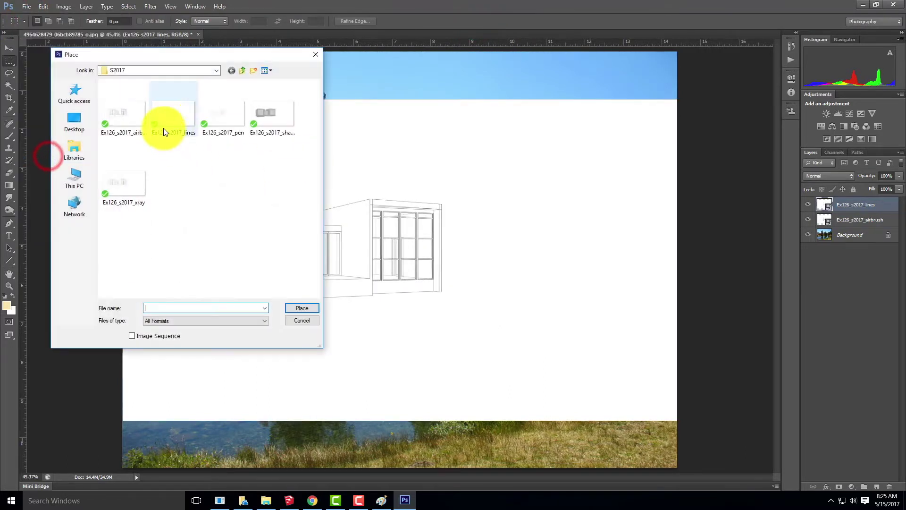
click(238, 118)
click(302, 306)
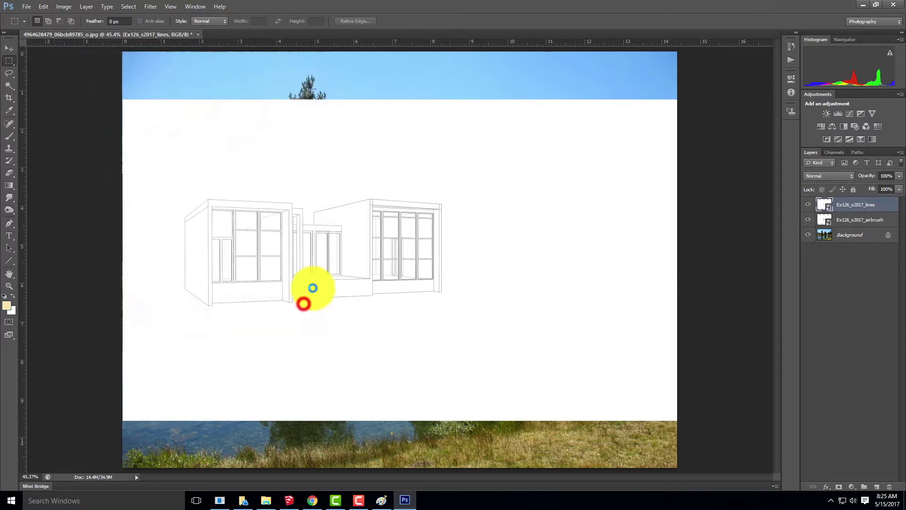
click(473, 21)
Place the Ex126_s2017_shadows image from the S2017 folder above the pen layer at its default size and position.
click(26, 6)
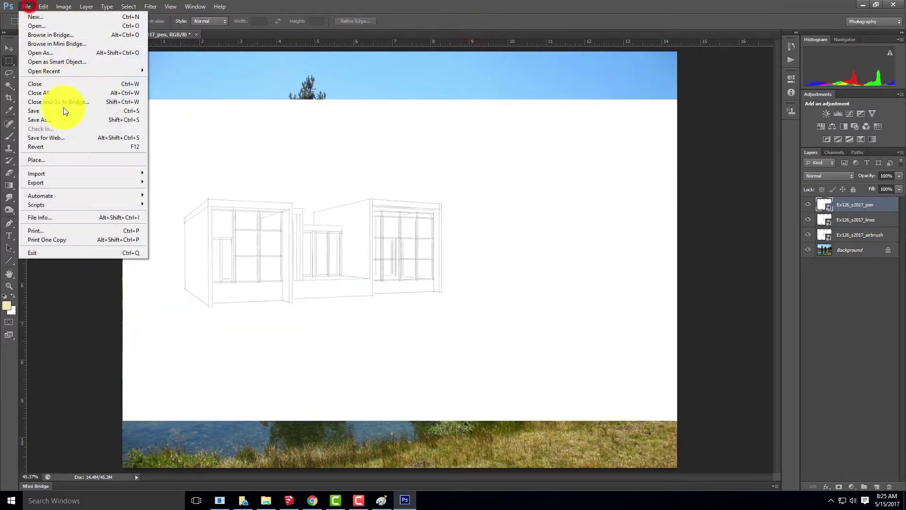
click(46, 160)
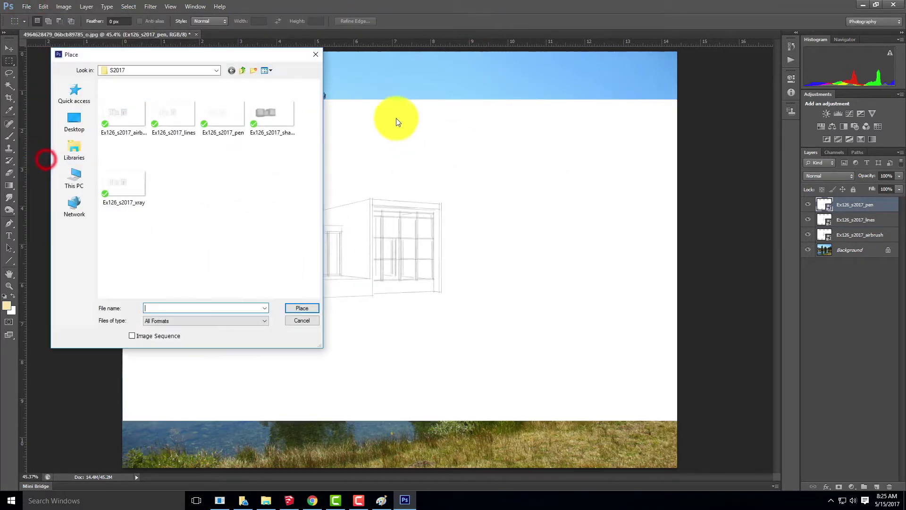
click(270, 117)
click(302, 308)
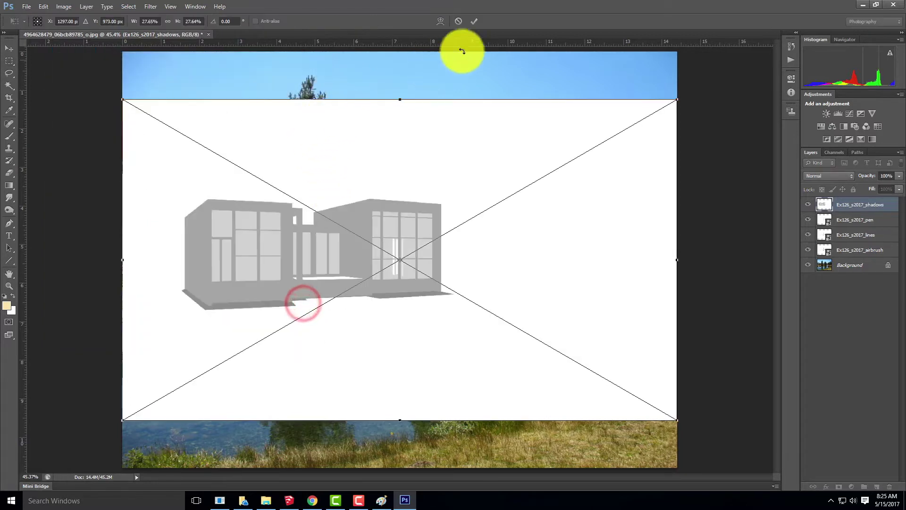
click(473, 22)
Place the Ex126_s2017_xray image from the S2017 folder above the shadows layer at its default size and position.
click(25, 6)
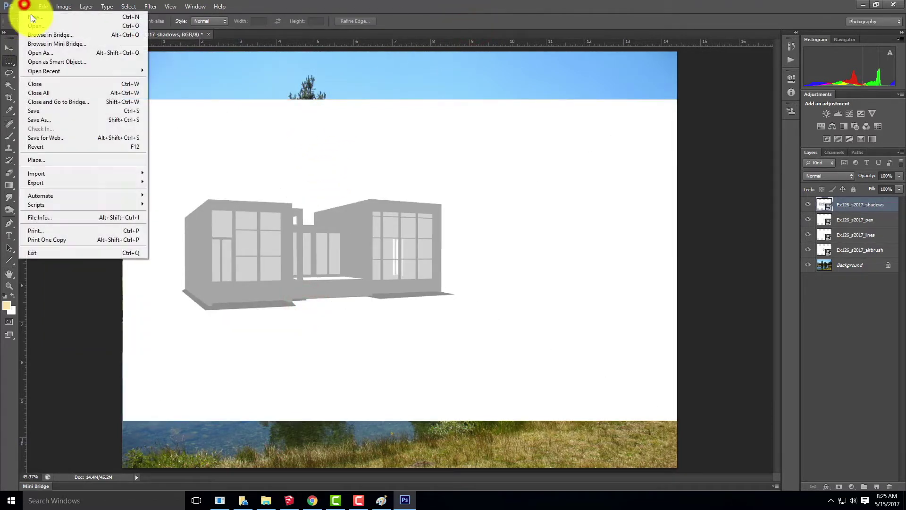
click(41, 159)
click(125, 185)
click(313, 308)
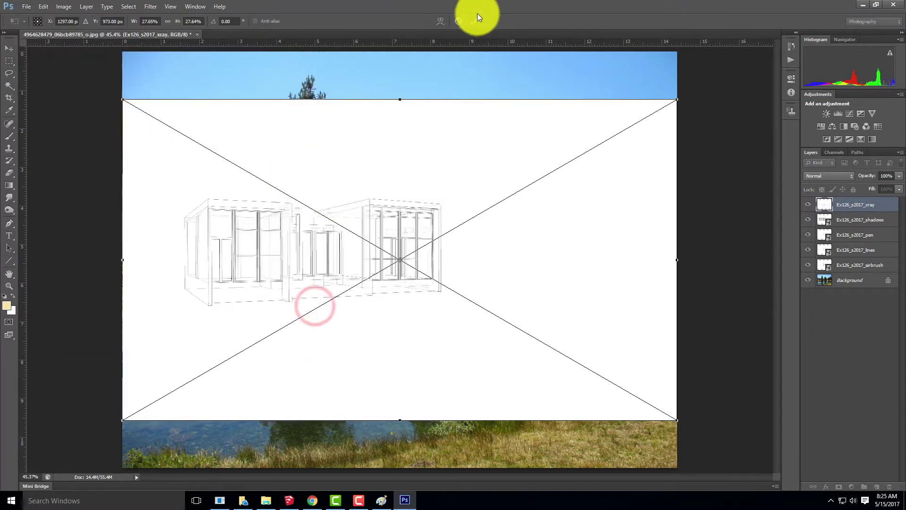
click(474, 21)
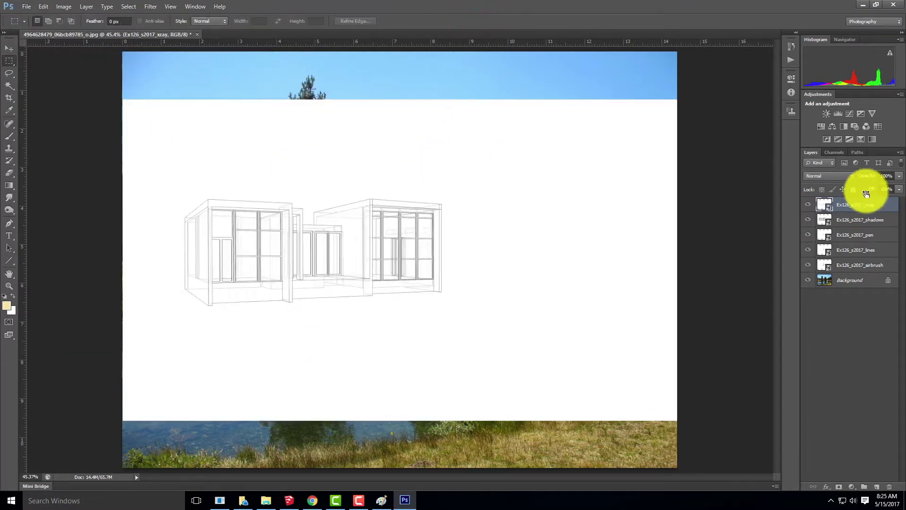
Set the blend mode of all five placed building layers, from xray down to airbrush, to Multiply.
shift+click(859, 264)
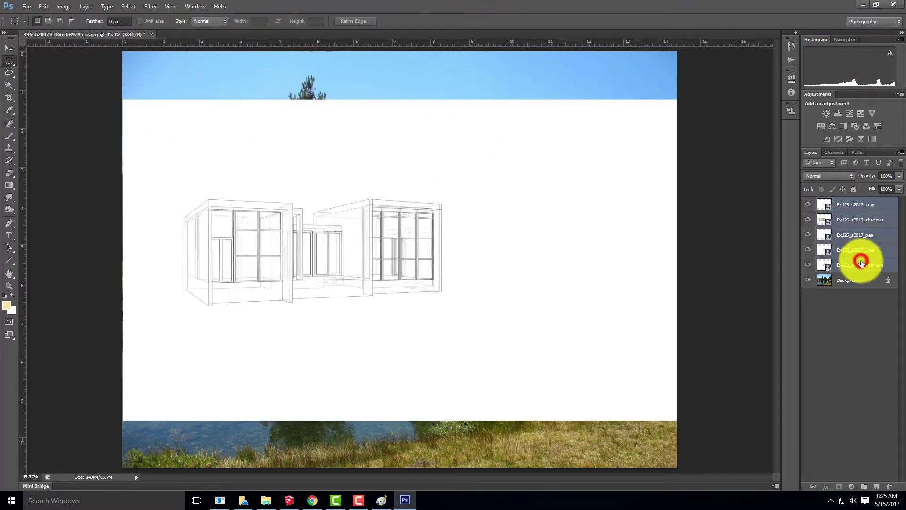
click(833, 177)
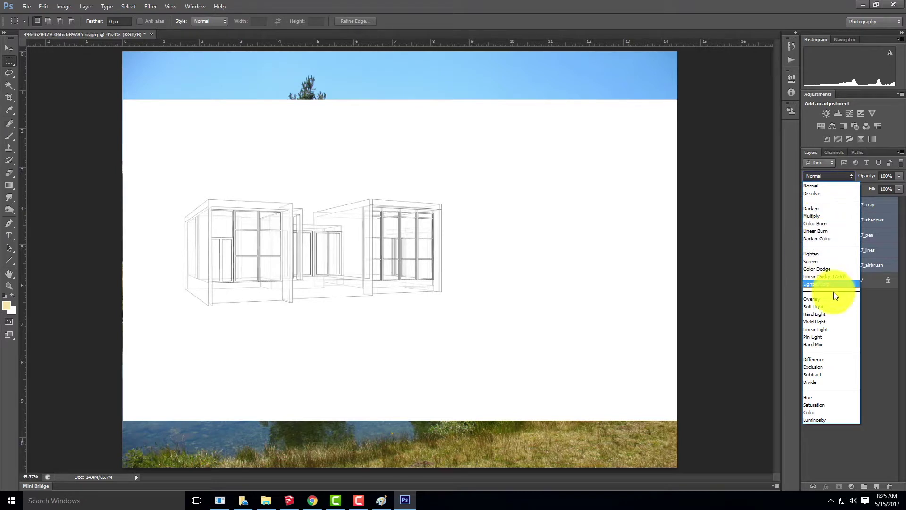
click(828, 217)
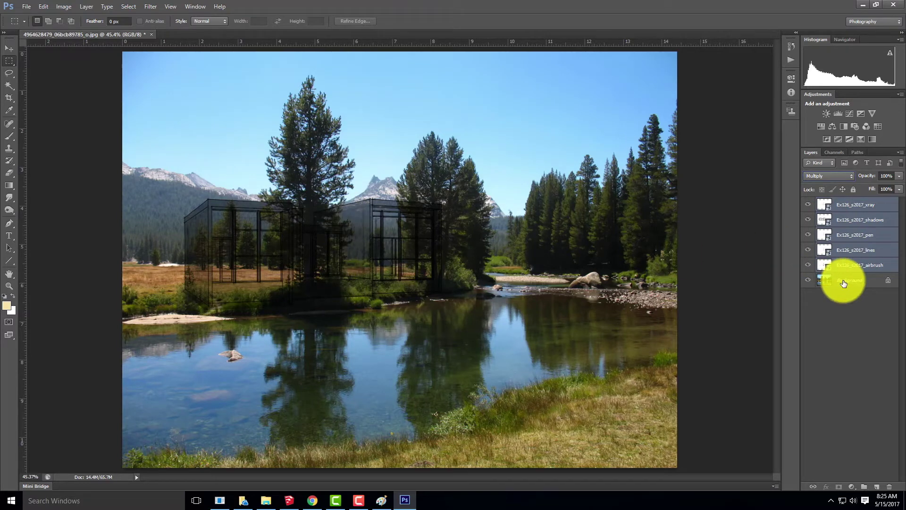
Convert the locked river photo background into a regular layer with the default name and options.
click(844, 282)
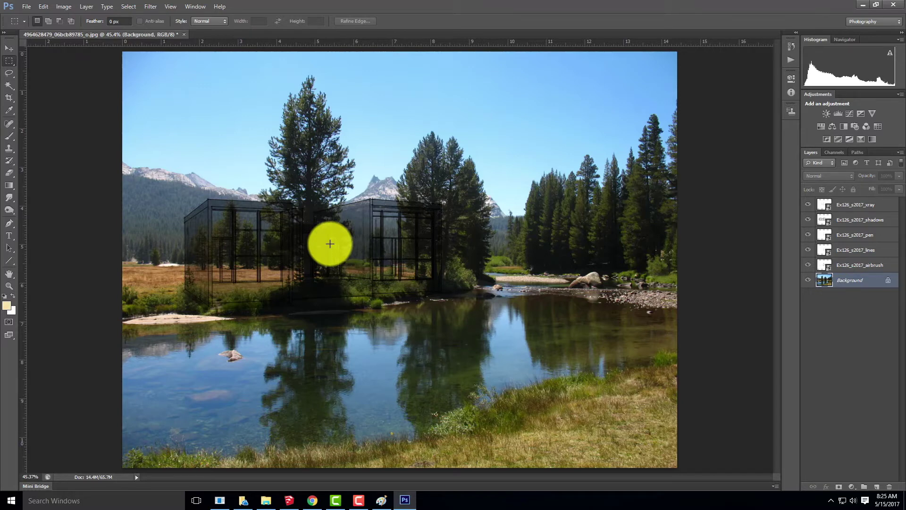
right_click(862, 280)
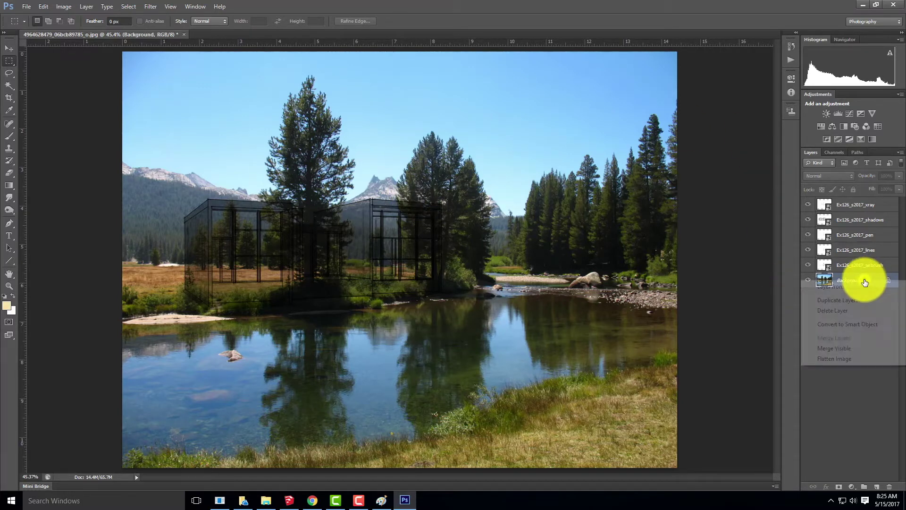
click(862, 287)
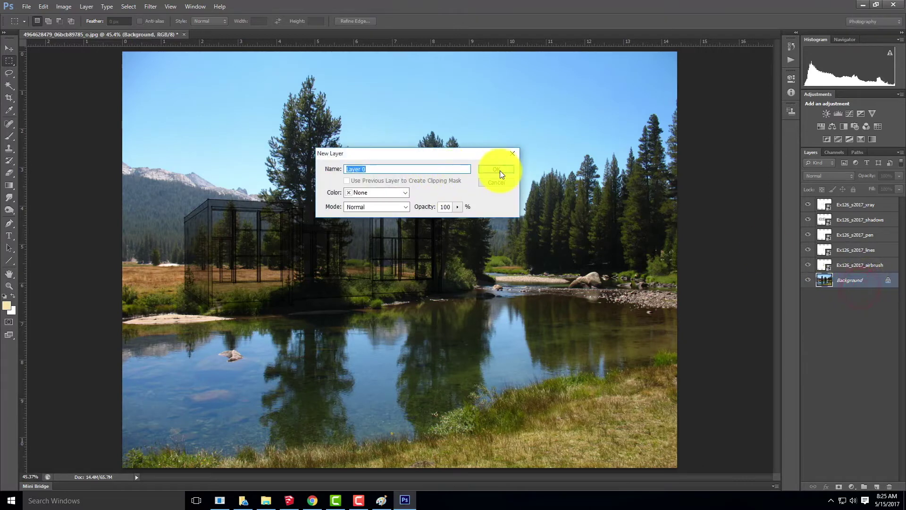
click(500, 170)
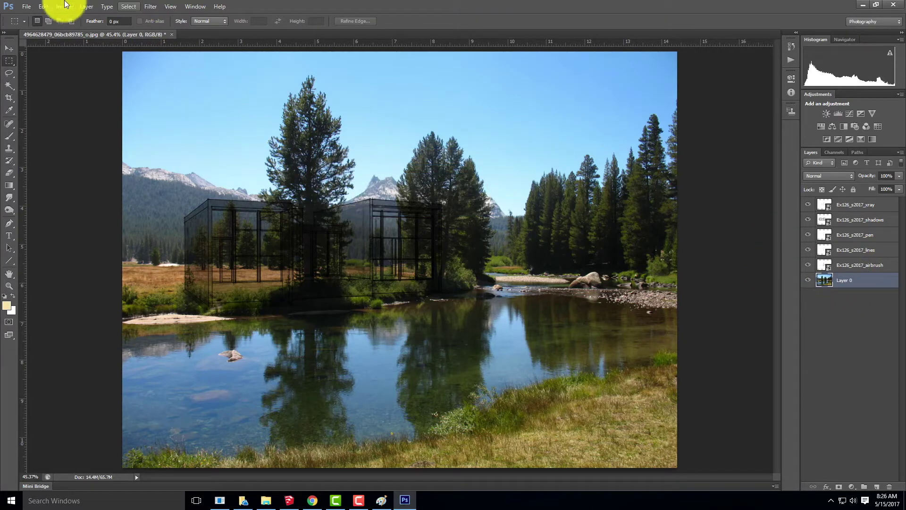
Free-transform the river photo layer to about 116% and centre it at about X 1432 px, Y 973 px behind the building.
click(47, 7)
mouse_move(73, 194)
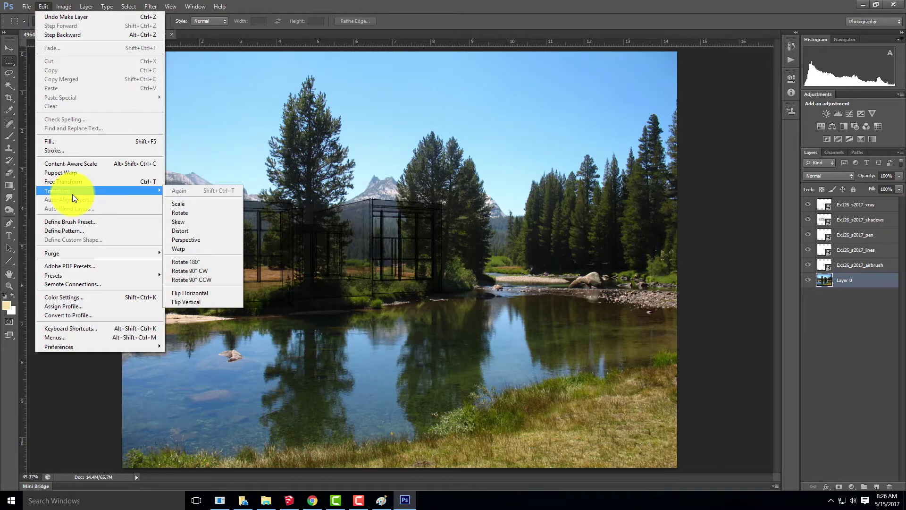
click(111, 183)
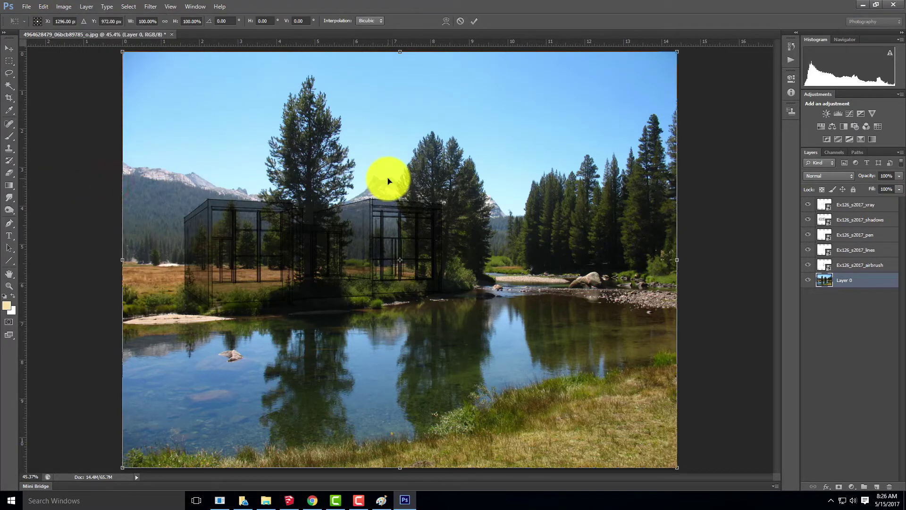
key(ctrl+minus)
key(ctrl+minus)
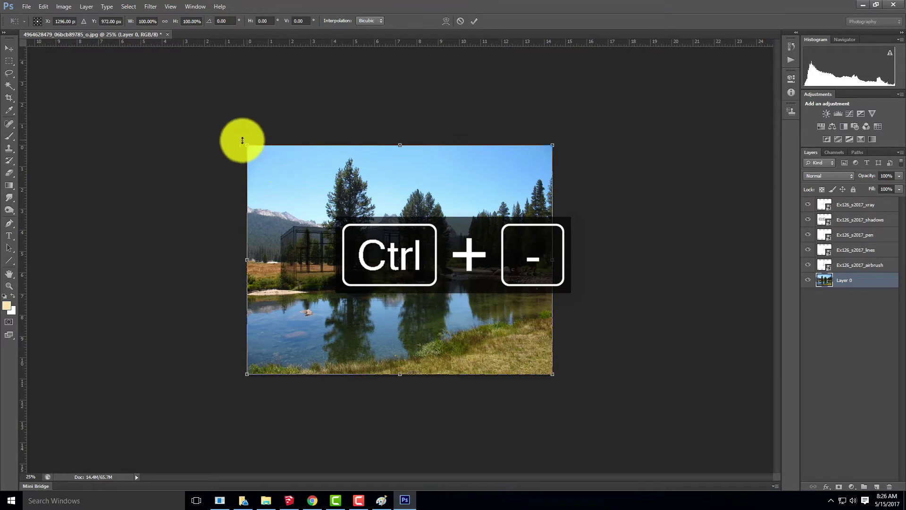
drag(246, 145, 222, 126)
drag(479, 293, 502, 296)
drag(577, 384, 607, 396)
drag(487, 292, 478, 283)
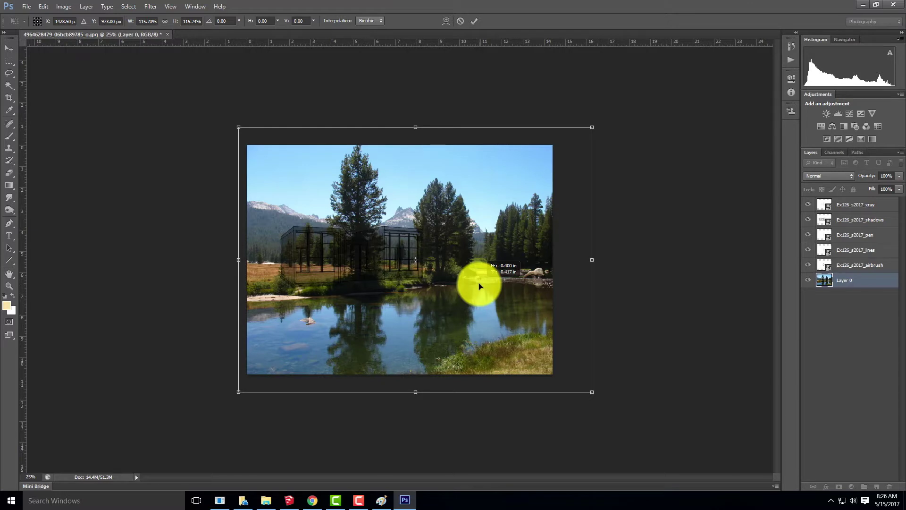
drag(478, 282, 479, 284)
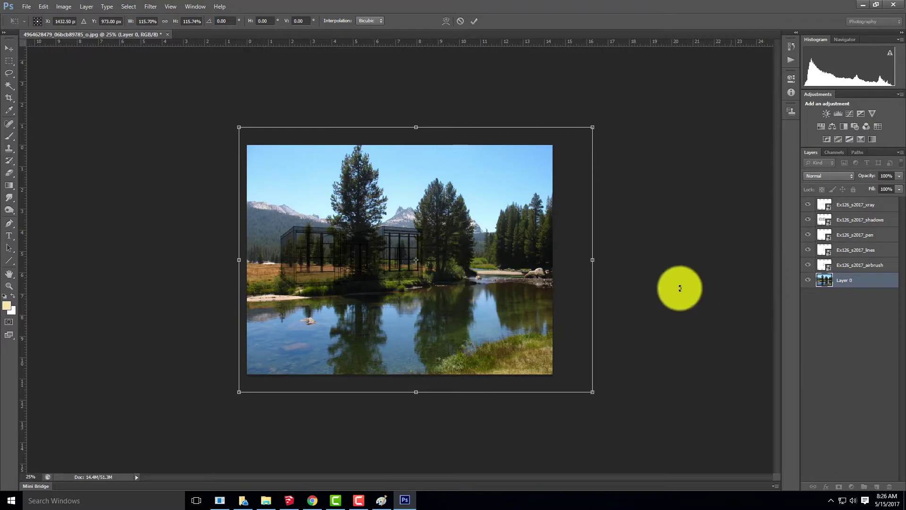
click(475, 22)
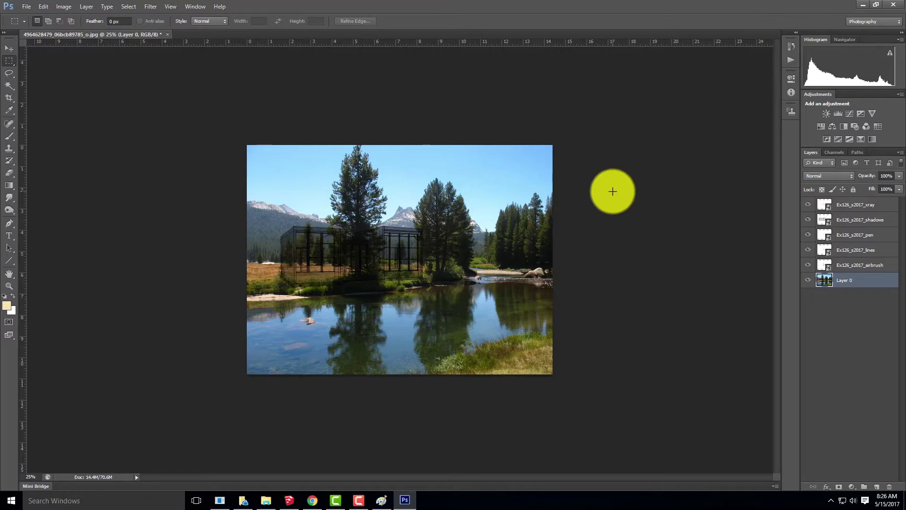
Hide all six layers and rename the river photo layer as Background.
key(ctrl+0)
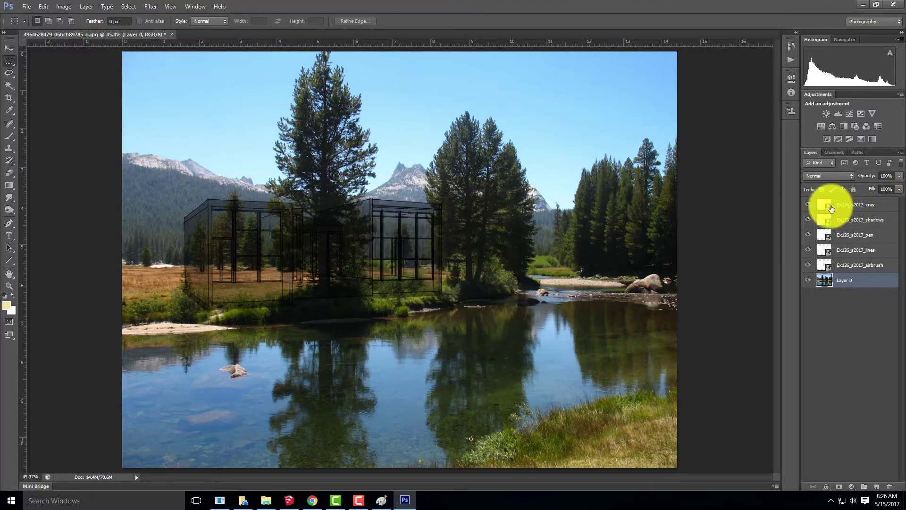
drag(809, 205, 808, 280)
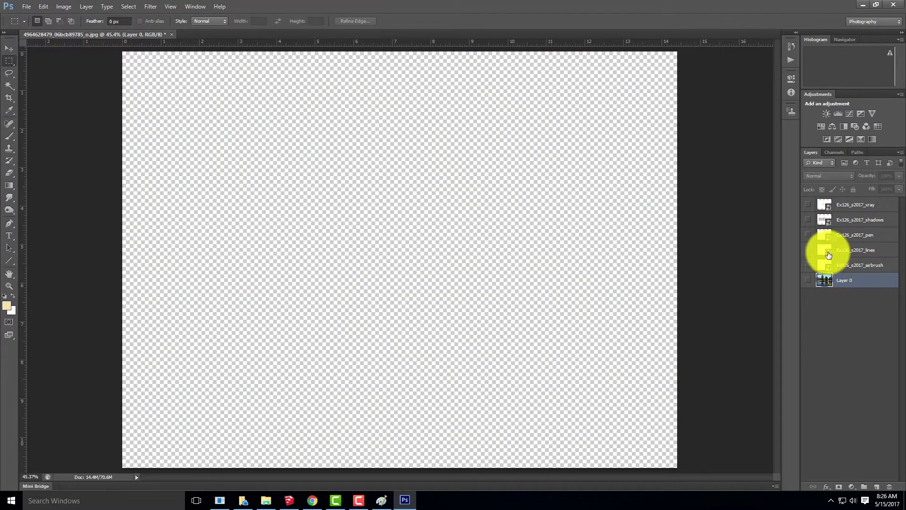
double_click(845, 280)
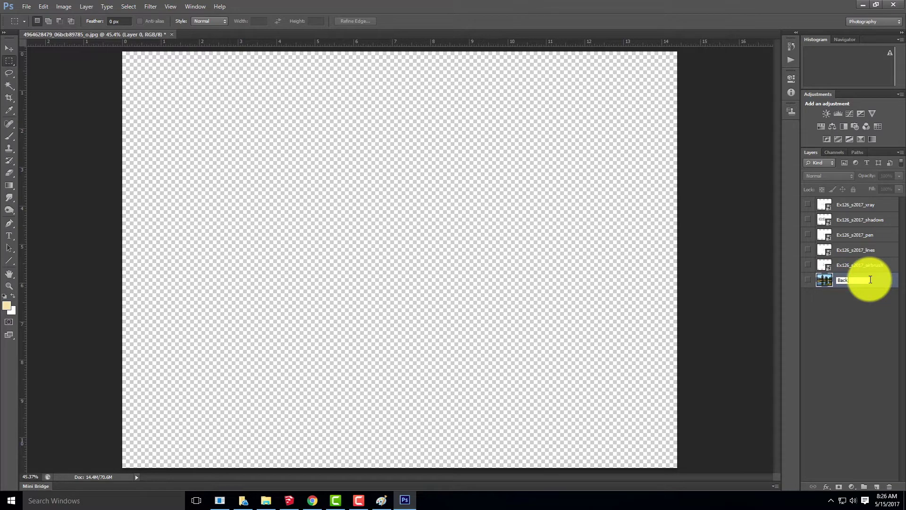
Rename the Ex126_s2017_airbrush layer as Airbrush.
double_click(876, 264)
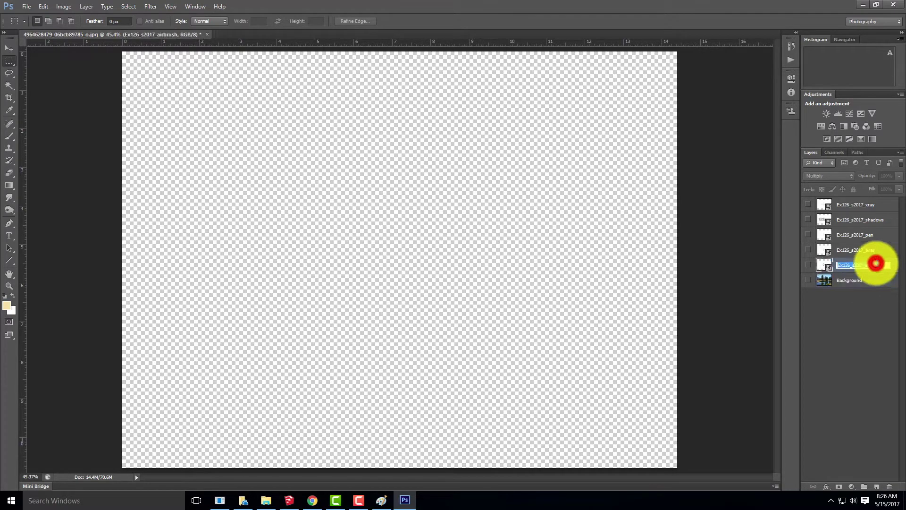
text(Air)
key(BackSpace)
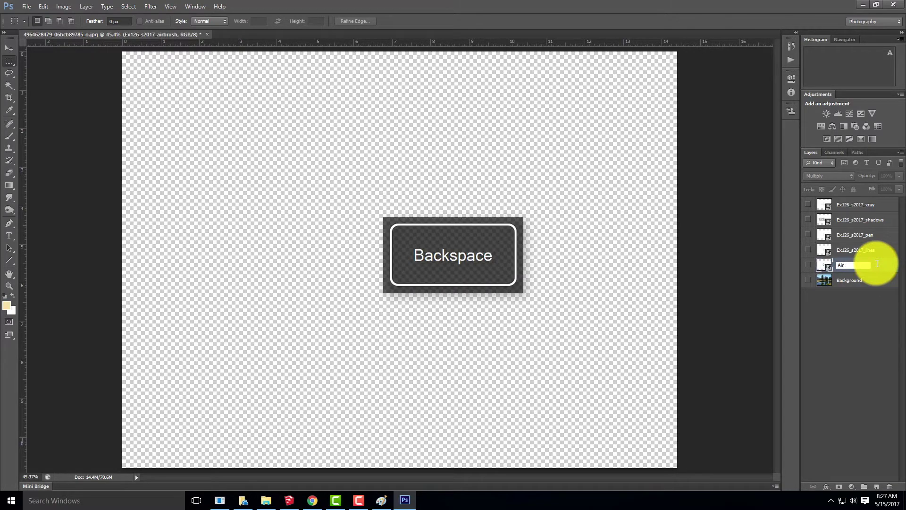
key(Return)
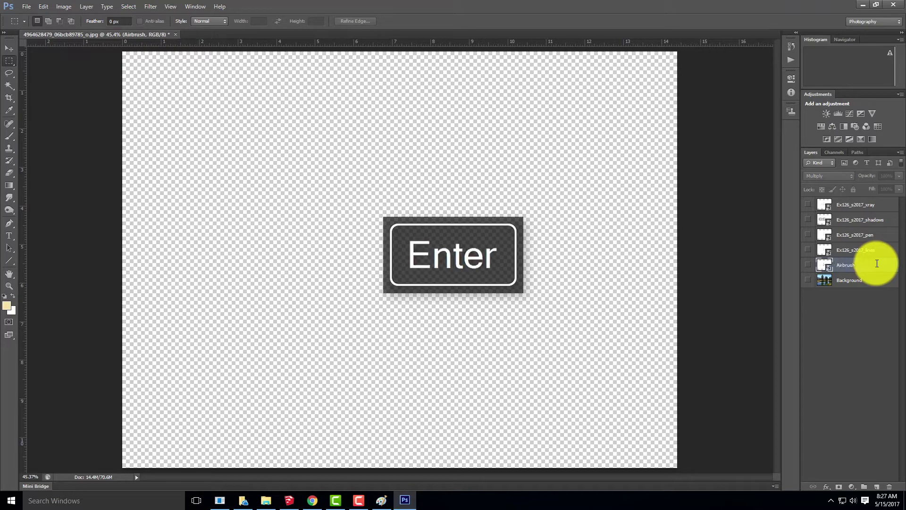
Rename the lines, pen and shadows layers as Lines, Pen and Shadows.
double_click(871, 249)
text(Li)
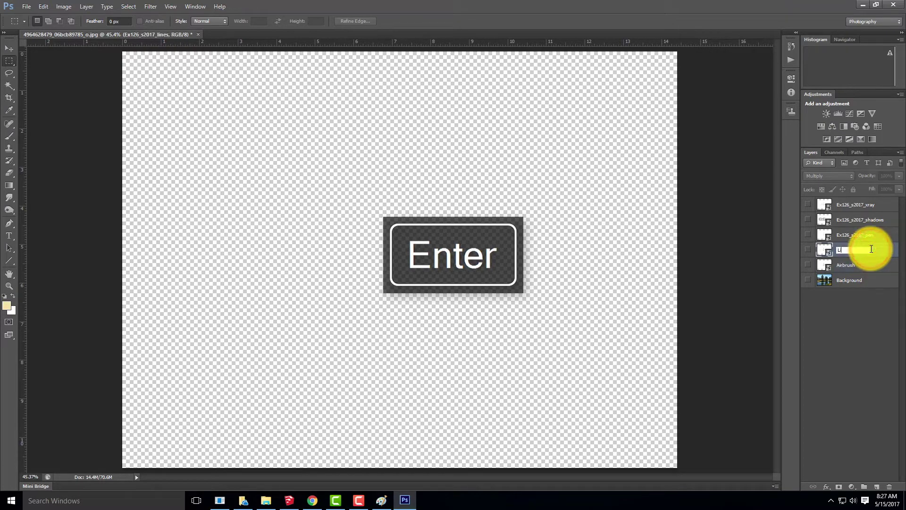
double_click(869, 237)
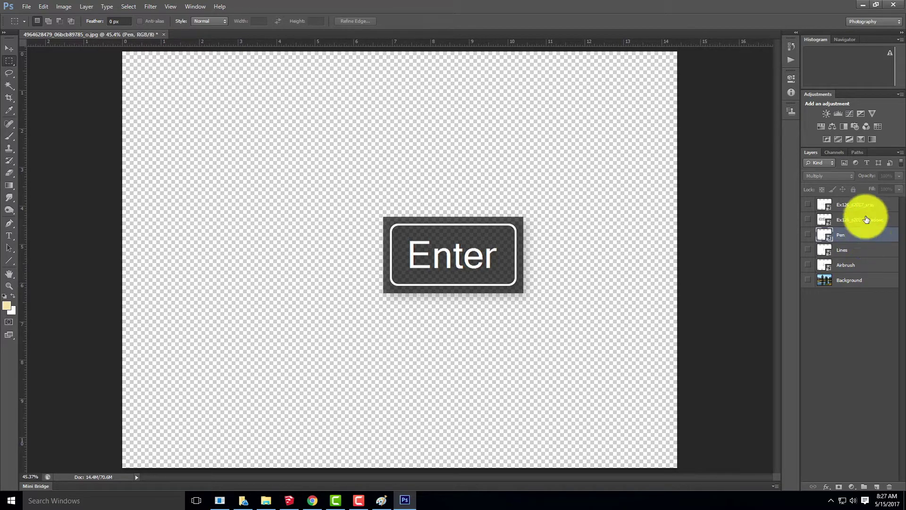
text(Shadows)
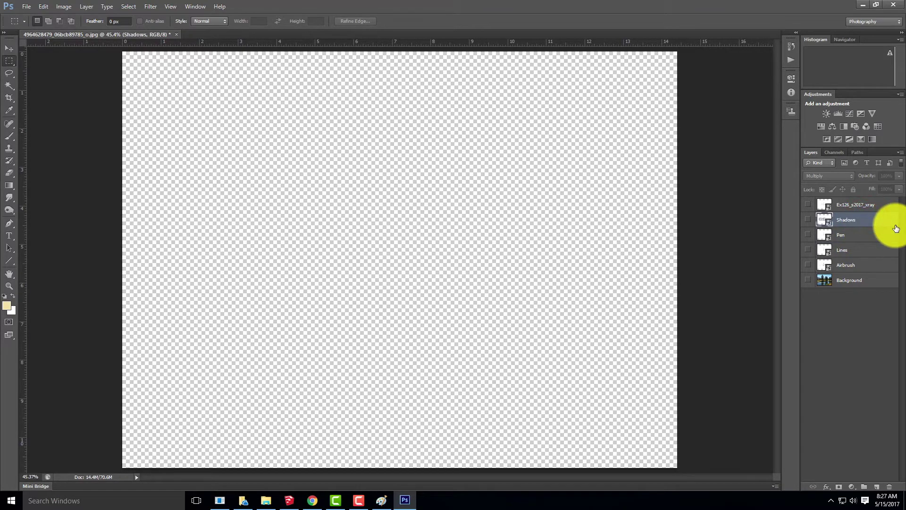
Rename the Ex126_s2017_xray layer as xRay and leave no layer selected.
double_click(862, 203)
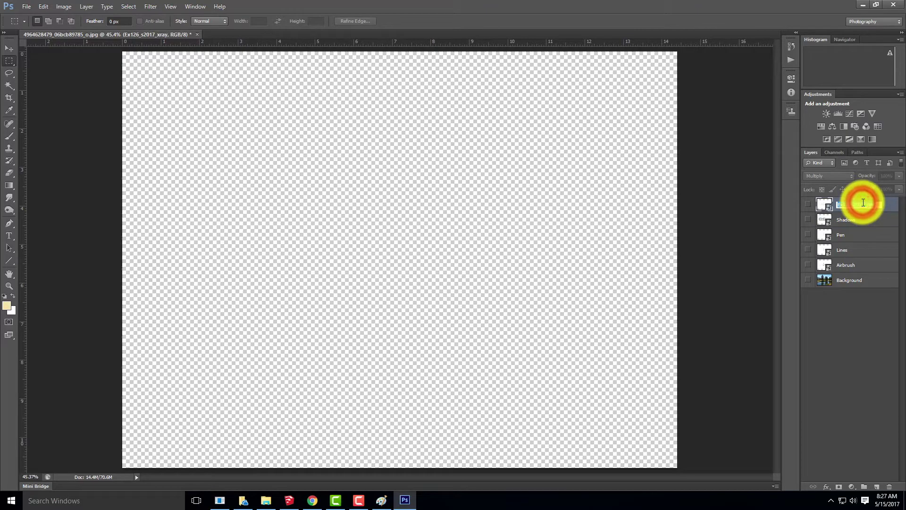
key(BackSpace)
text(xRay)
key(Return)
click(868, 376)
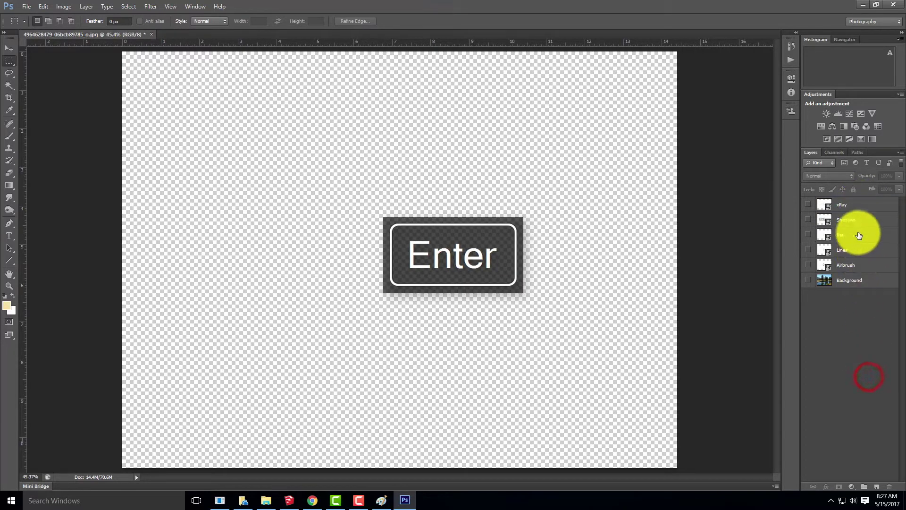
Move the Shadows layer directly above Background and the Lines layer directly above Shadows, and show the Lines layer.
mouse_move(867, 221)
mouse_down()
mouse_move(865, 277)
mouse_move(866, 269)
mouse_up()
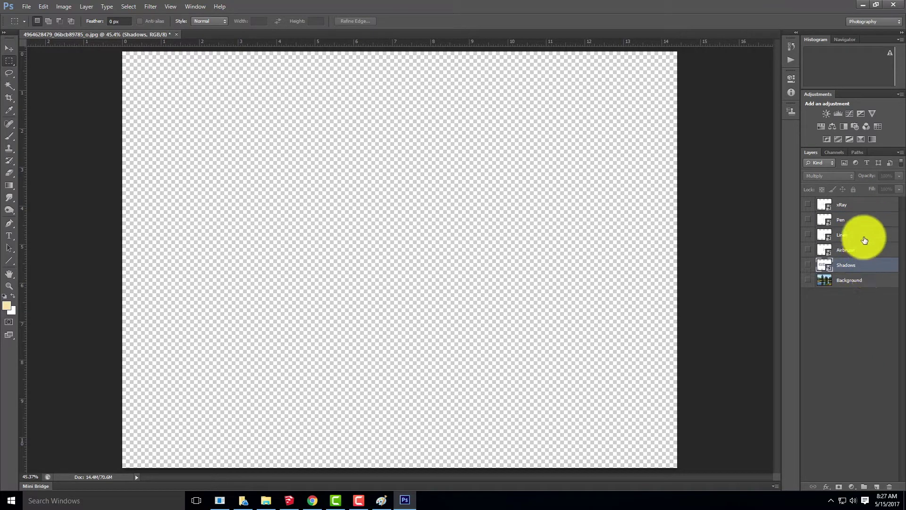
drag(850, 234, 859, 257)
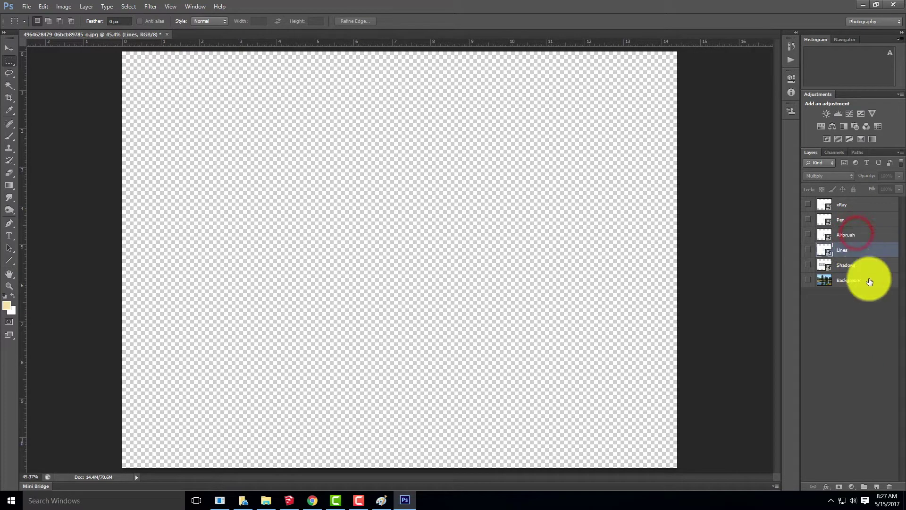
click(808, 250)
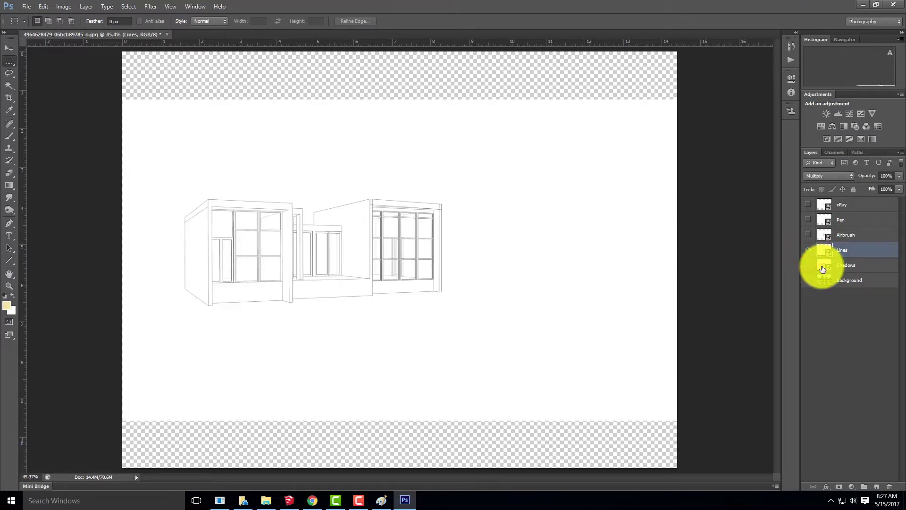
Select everything outside the house outline on the Lines layer with the Magic Wand, including the transparent strips above and below.
click(12, 86)
click(274, 138)
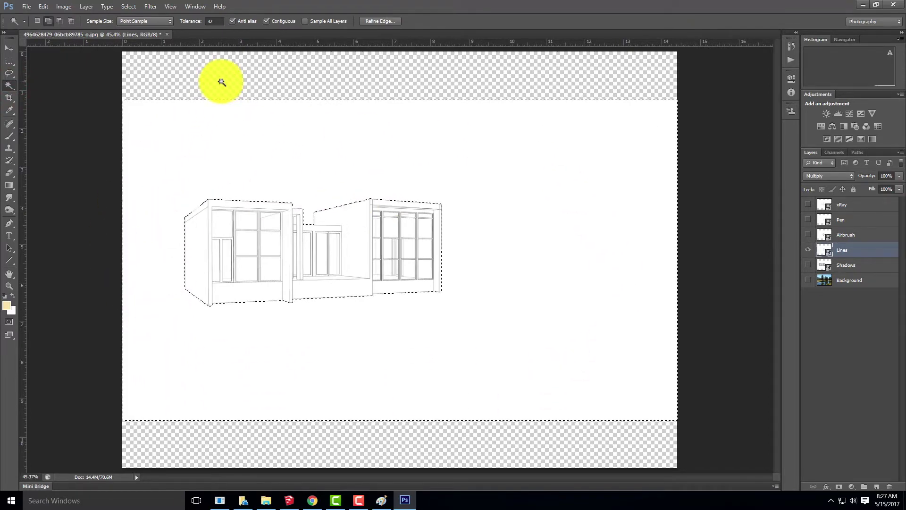
shift+click(221, 83)
shift+click(240, 444)
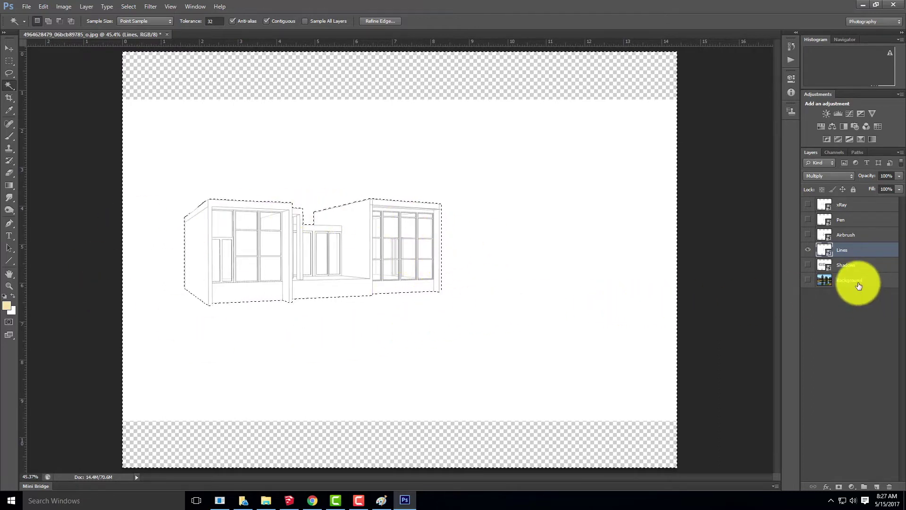
Show the Background layer and add a layer mask to it from the selection, cutting the house shape out of the photo.
click(807, 279)
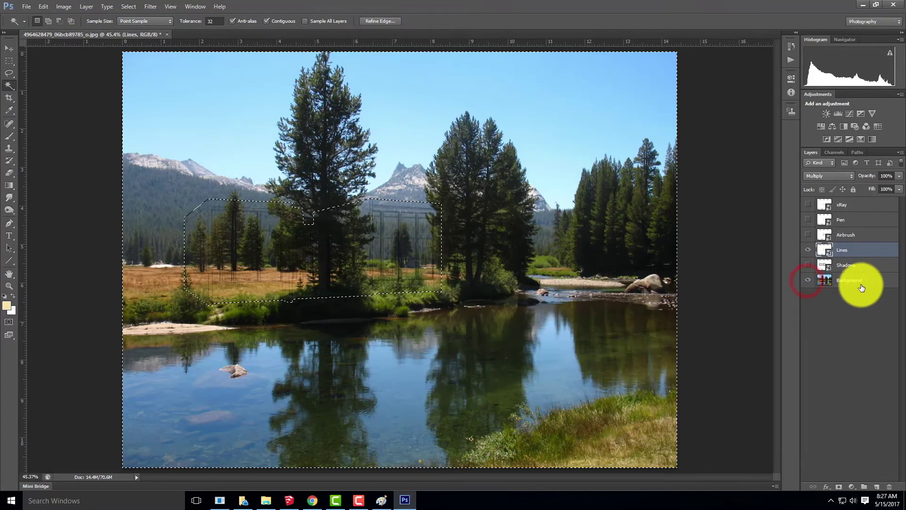
click(839, 487)
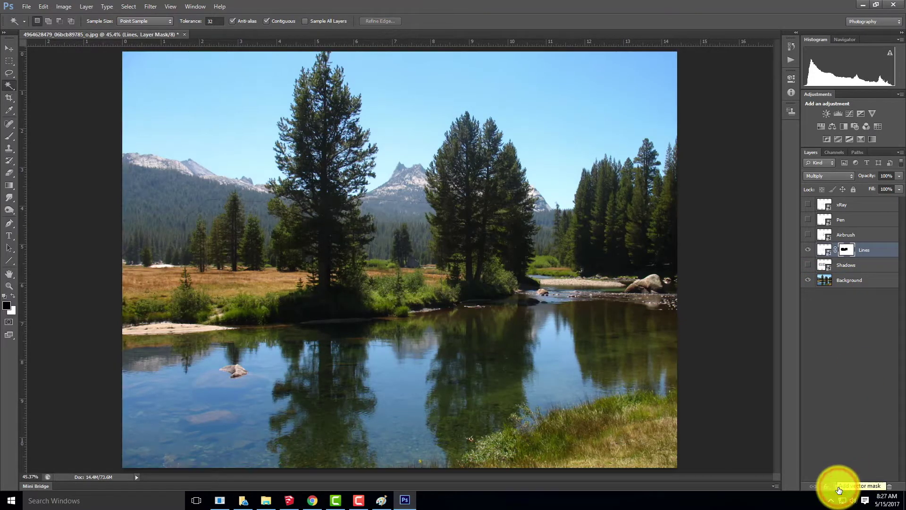
key(ctrl+z)
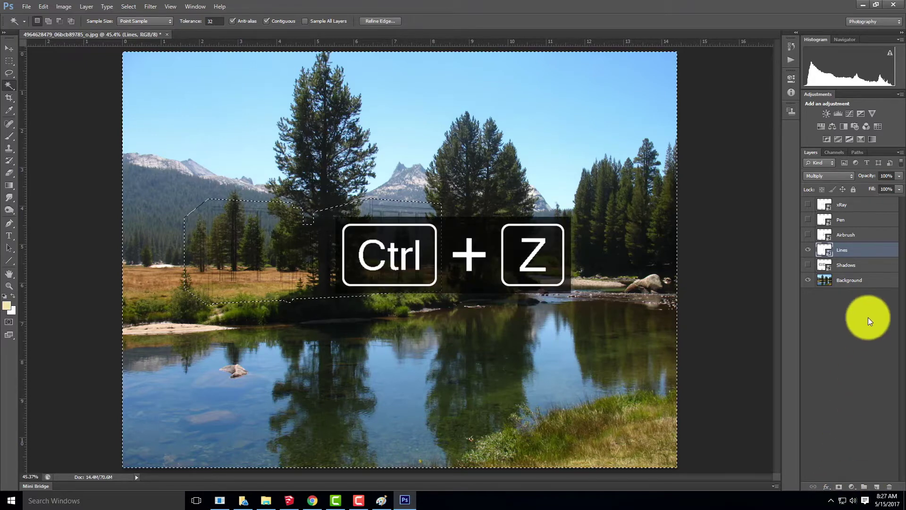
click(884, 280)
click(839, 488)
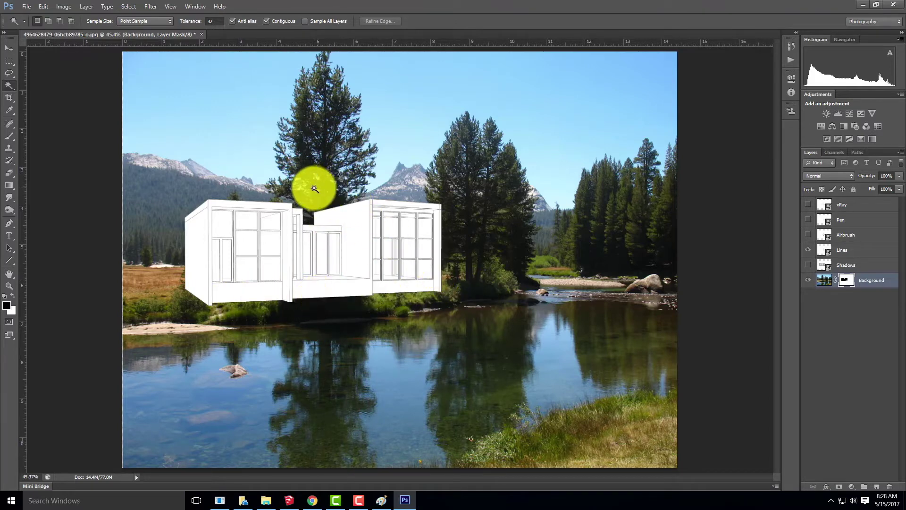
Hide the Lines layer and disable the Background's layer mask.
click(808, 266)
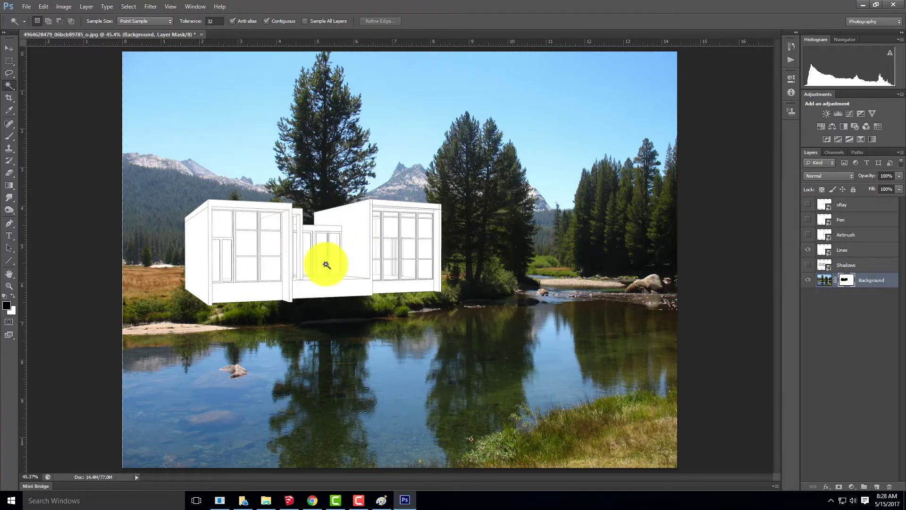
click(809, 254)
right_click(848, 281)
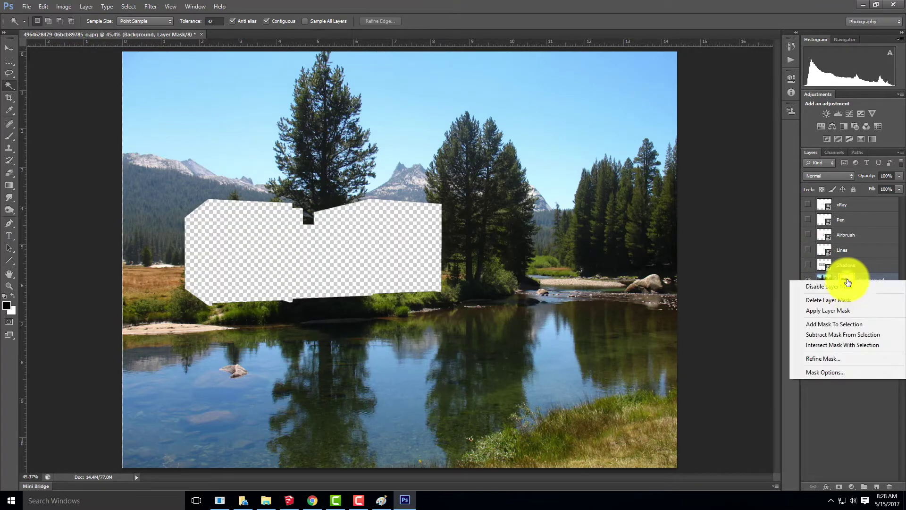
click(843, 284)
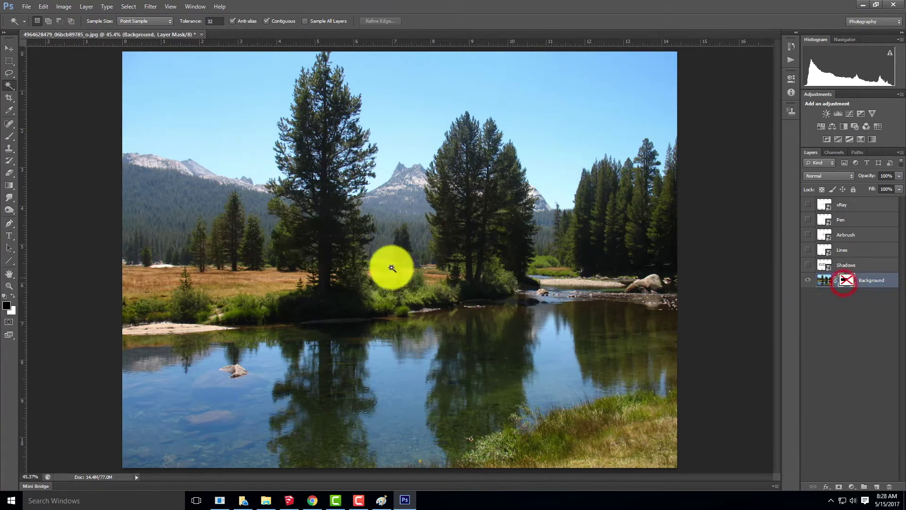
Select the large dark pine that stands in front of the house area in the photo with the Magic Wand.
key(ctrl+equal)
key(ctrl+equal)
key(ctrl+equal)
key(ctrl+equal)
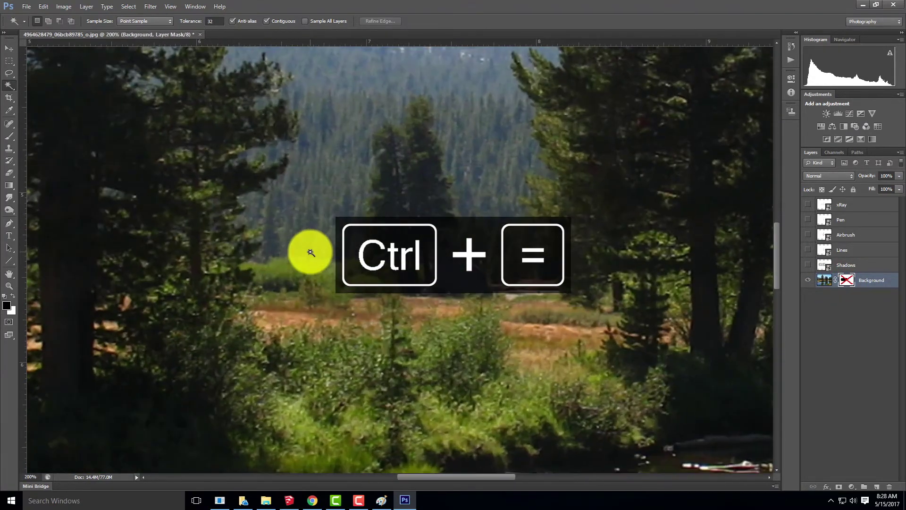
drag(251, 198, 603, 206)
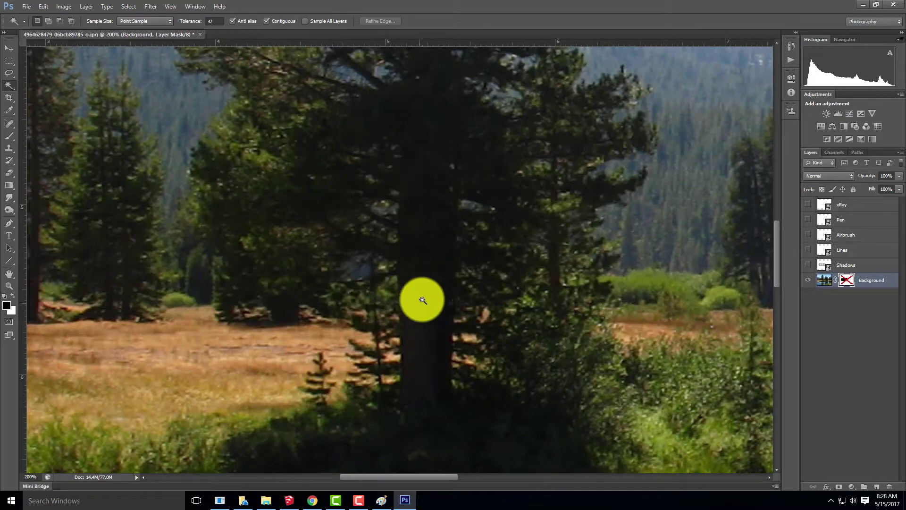
click(425, 284)
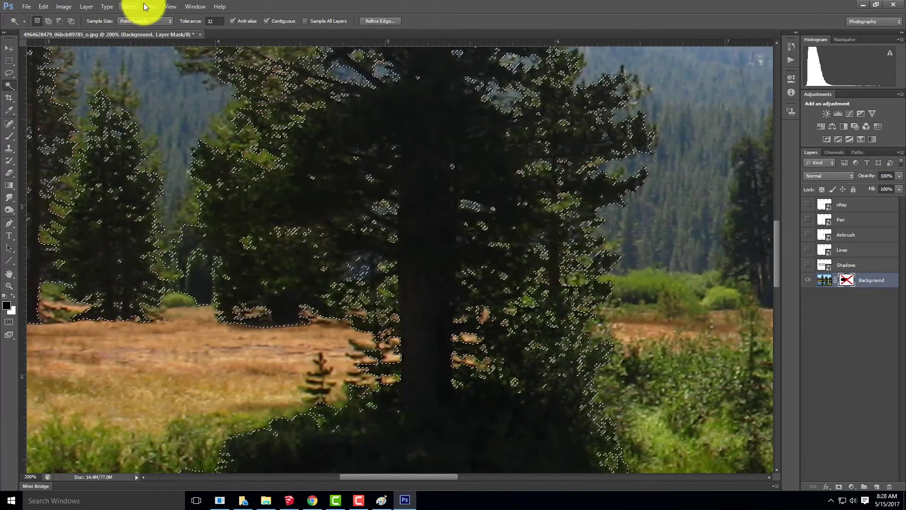
Open Refine Edge for the tree selection and preview it in the On Black view.
click(124, 7)
mouse_move(77, 7)
mouse_move(126, 8)
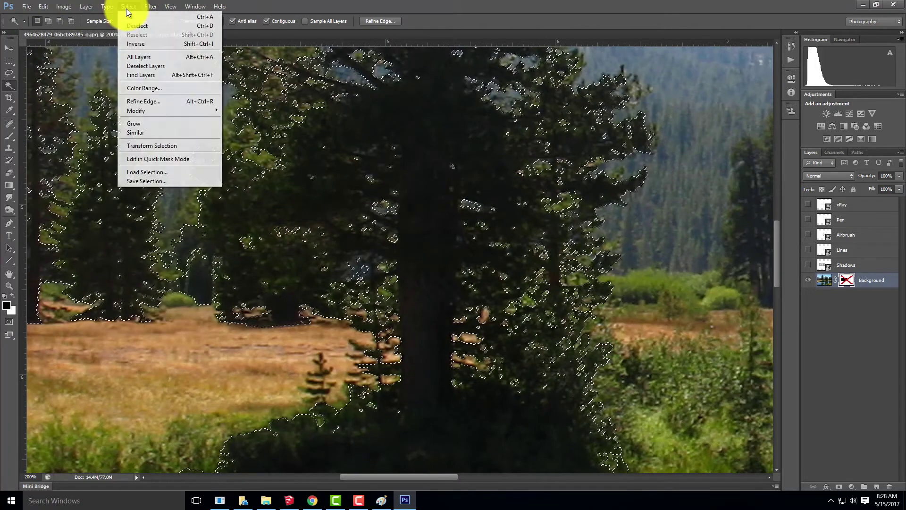
click(155, 101)
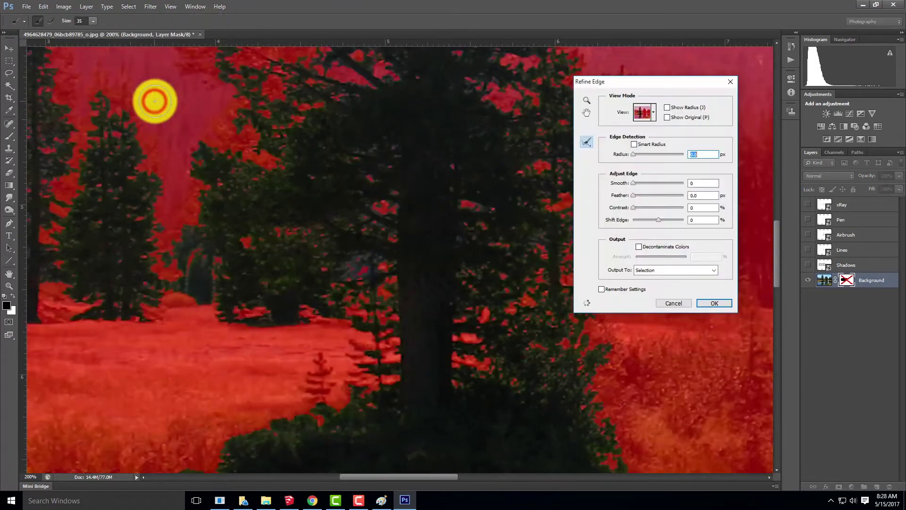
click(656, 114)
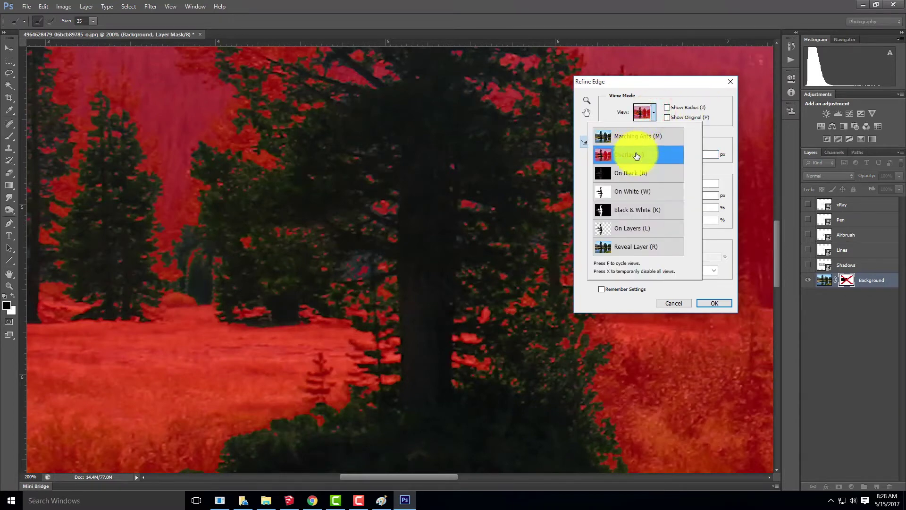
click(635, 174)
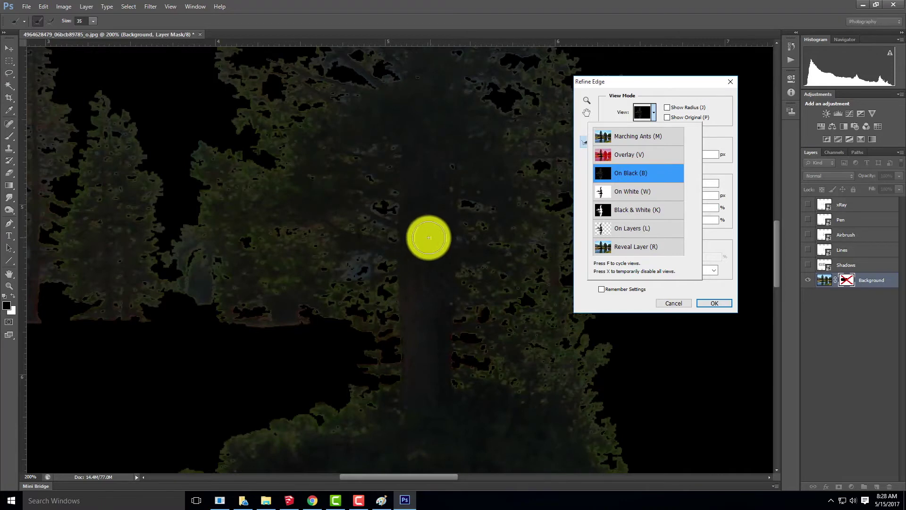
click(675, 93)
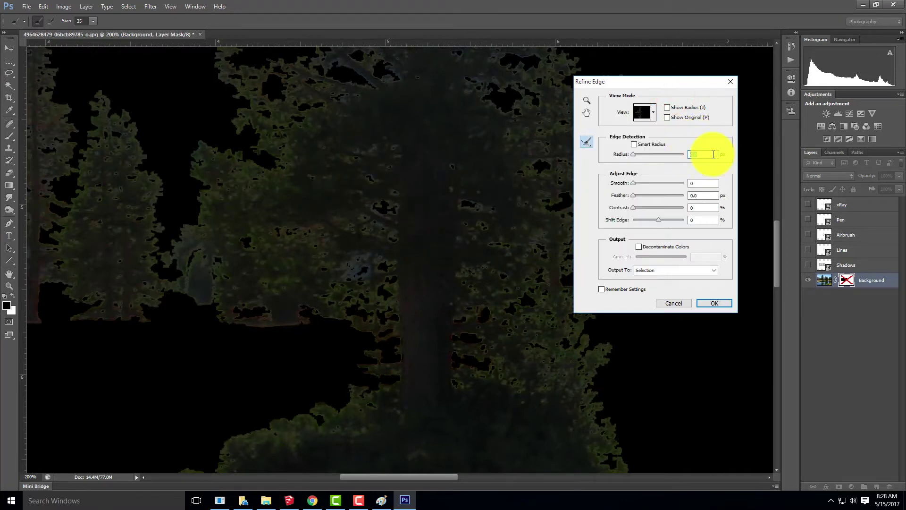
Set the edge detection radius to 1 px, Smooth to 3 and Feather to 0.3 px.
text(1)
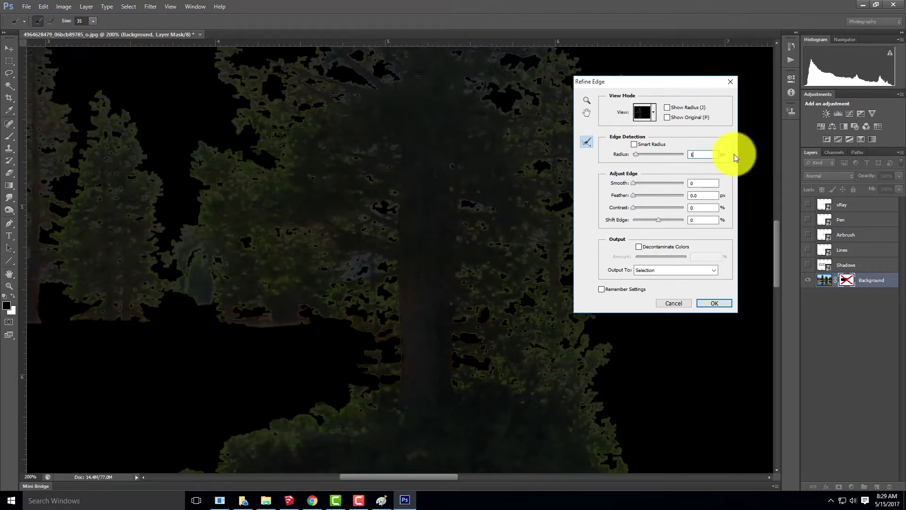
key(Tab)
text(3)
key(Tab)
text(0.32)
key(Tab)
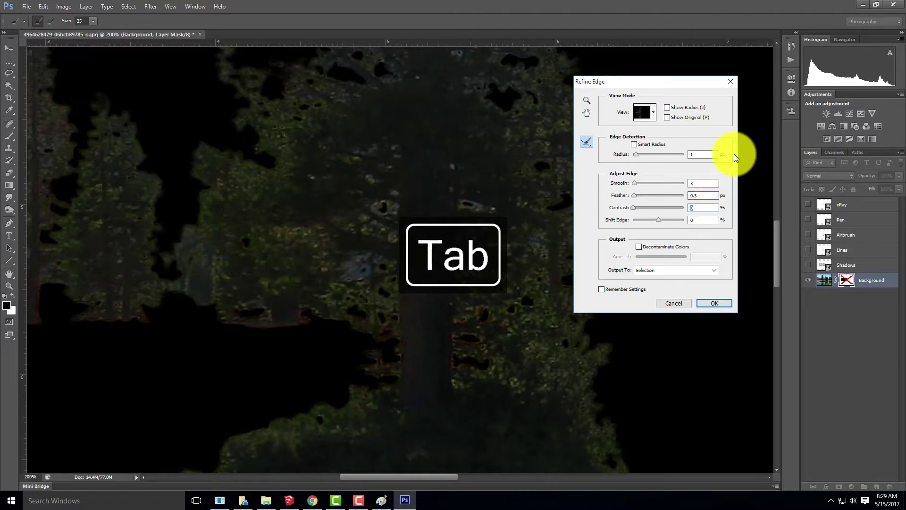
Brush over the pine's foliage gaps, outer branches and grassy base to refine their edges, and apply the refined selection.
click(374, 196)
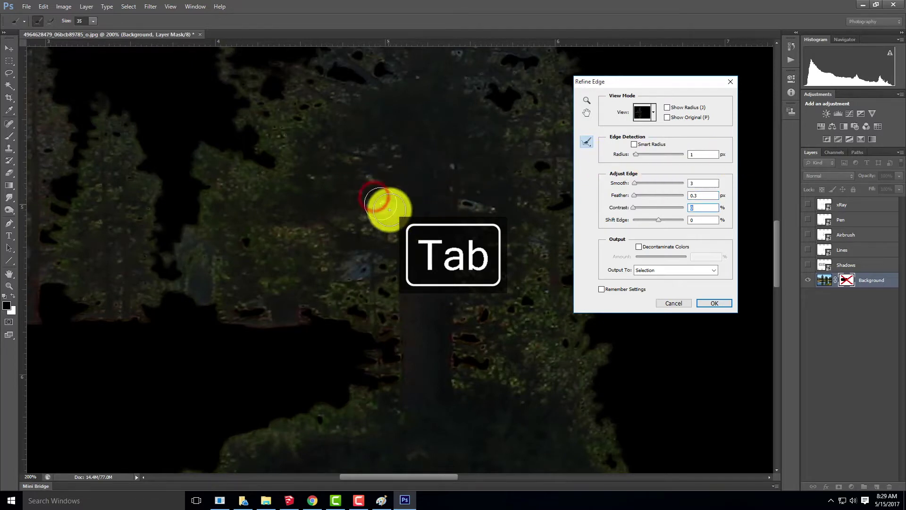
click(366, 271)
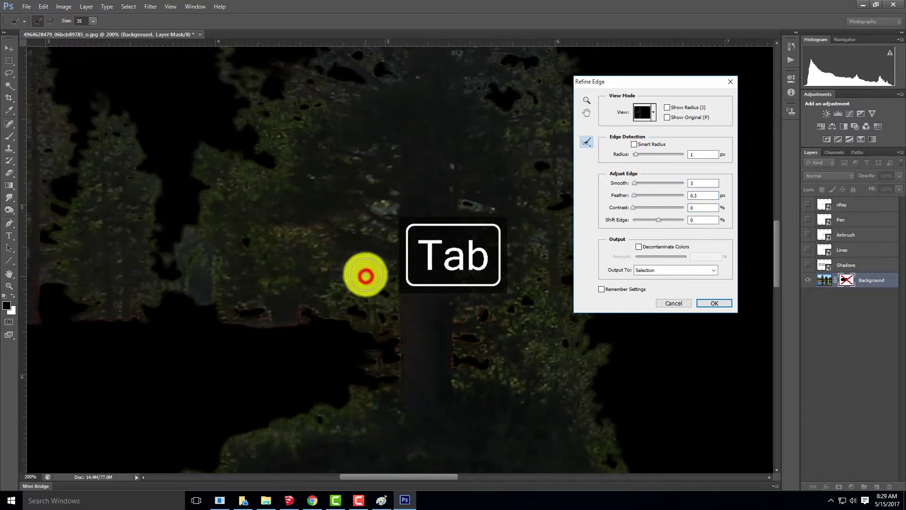
click(360, 309)
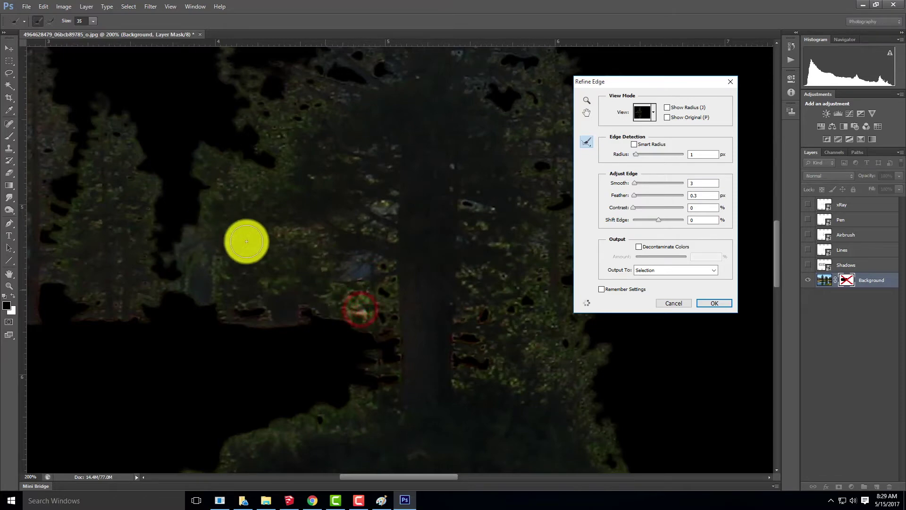
click(273, 154)
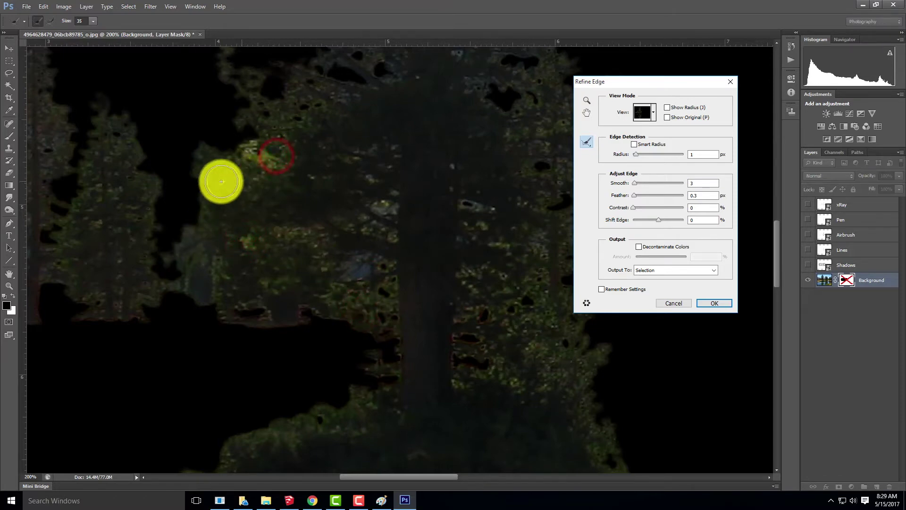
mouse_move(206, 202)
mouse_down()
mouse_move(201, 245)
mouse_move(186, 257)
mouse_move(196, 277)
mouse_move(188, 283)
mouse_move(224, 316)
mouse_move(252, 325)
mouse_move(236, 321)
mouse_move(224, 302)
mouse_move(257, 303)
mouse_move(247, 316)
mouse_move(274, 325)
mouse_move(318, 324)
mouse_up()
mouse_move(472, 337)
mouse_down()
mouse_move(454, 332)
mouse_move(481, 344)
mouse_move(461, 379)
mouse_up()
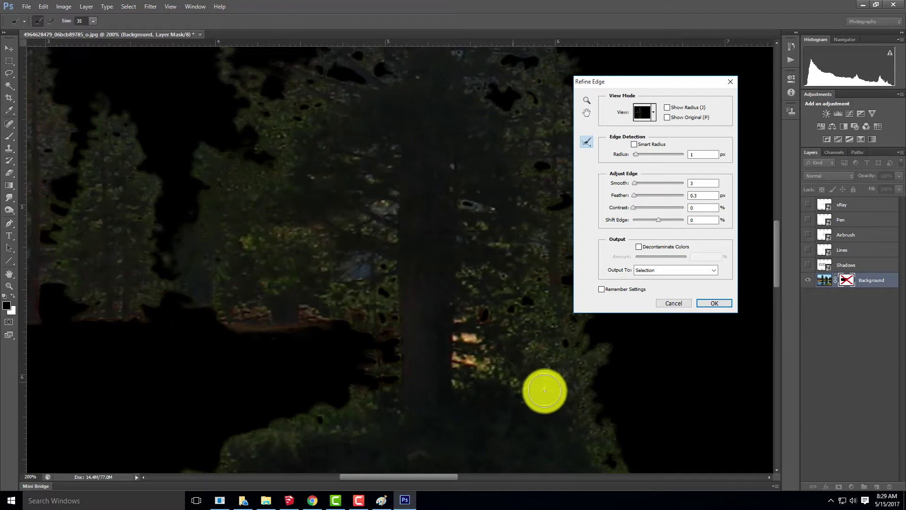
drag(497, 314, 490, 317)
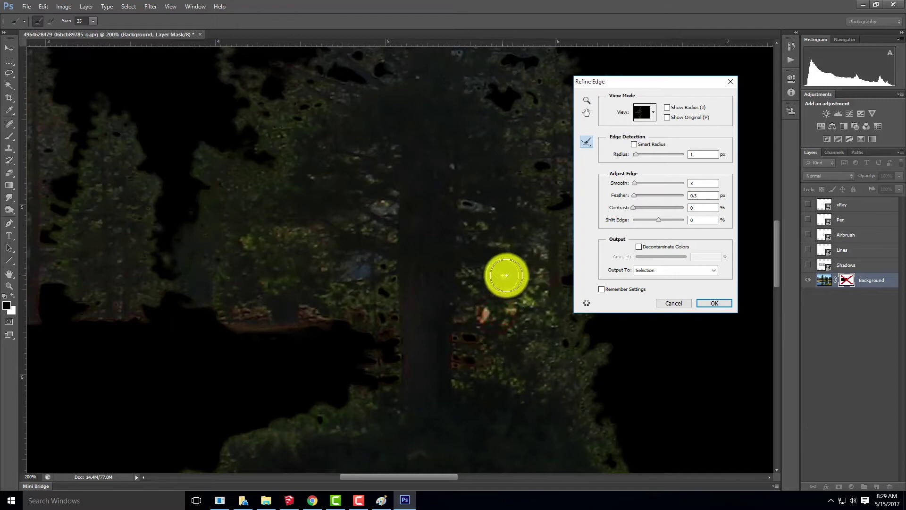
mouse_move(556, 199)
mouse_down()
mouse_move(369, 239)
mouse_move(378, 208)
mouse_move(401, 227)
mouse_up()
mouse_move(349, 199)
mouse_down()
mouse_move(316, 145)
mouse_move(331, 137)
mouse_move(334, 157)
mouse_up()
mouse_move(412, 121)
mouse_down()
mouse_move(424, 120)
mouse_move(379, 134)
mouse_move(465, 170)
mouse_move(451, 203)
mouse_move(415, 208)
mouse_move(385, 235)
mouse_move(395, 221)
mouse_move(417, 289)
mouse_move(401, 375)
mouse_move(400, 344)
mouse_move(383, 384)
mouse_move(405, 415)
mouse_move(406, 449)
mouse_up()
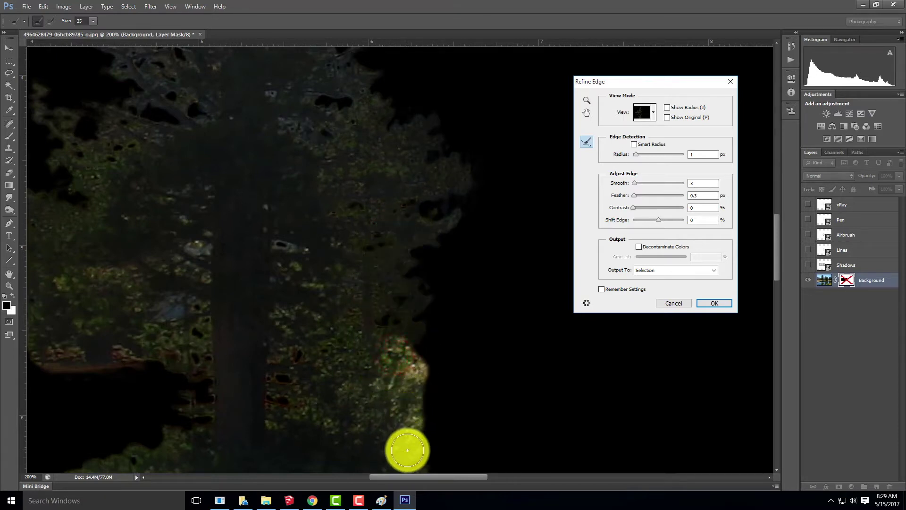
mouse_move(293, 247)
mouse_down()
mouse_move(267, 223)
mouse_move(274, 188)
mouse_move(314, 128)
mouse_move(279, 105)
mouse_move(299, 129)
mouse_up()
mouse_move(105, 78)
mouse_down()
mouse_move(149, 67)
mouse_move(190, 106)
mouse_move(178, 96)
mouse_move(123, 97)
mouse_move(187, 115)
mouse_move(209, 114)
mouse_up()
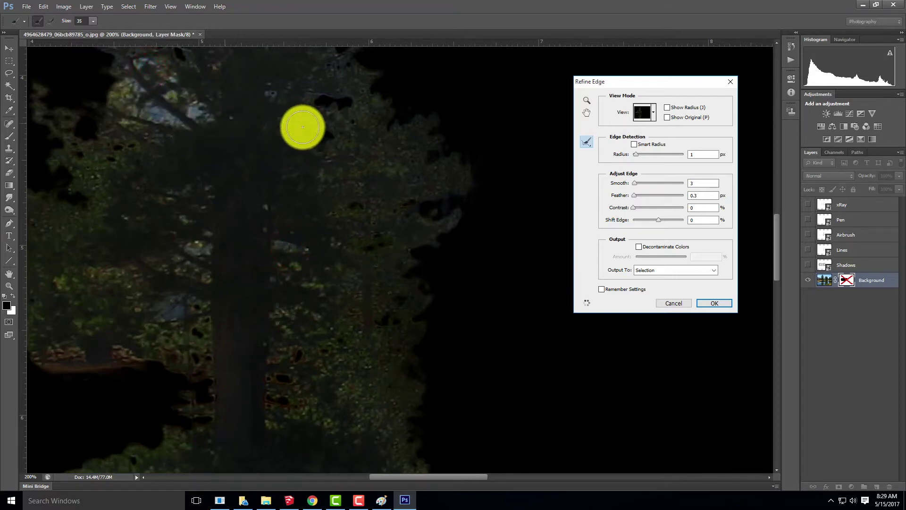
drag(196, 259, 330, 132)
mouse_move(234, 360)
mouse_down()
mouse_move(214, 318)
mouse_move(217, 298)
mouse_move(196, 334)
mouse_move(166, 332)
mouse_move(167, 358)
mouse_move(145, 373)
mouse_move(203, 386)
mouse_move(147, 389)
mouse_move(72, 365)
mouse_move(57, 384)
mouse_move(34, 381)
mouse_move(96, 388)
mouse_move(142, 326)
mouse_move(91, 321)
mouse_up()
mouse_move(91, 320)
mouse_down()
mouse_move(251, 290)
mouse_move(220, 341)
mouse_move(111, 354)
mouse_move(227, 338)
mouse_up()
drag(403, 315, 415, 265)
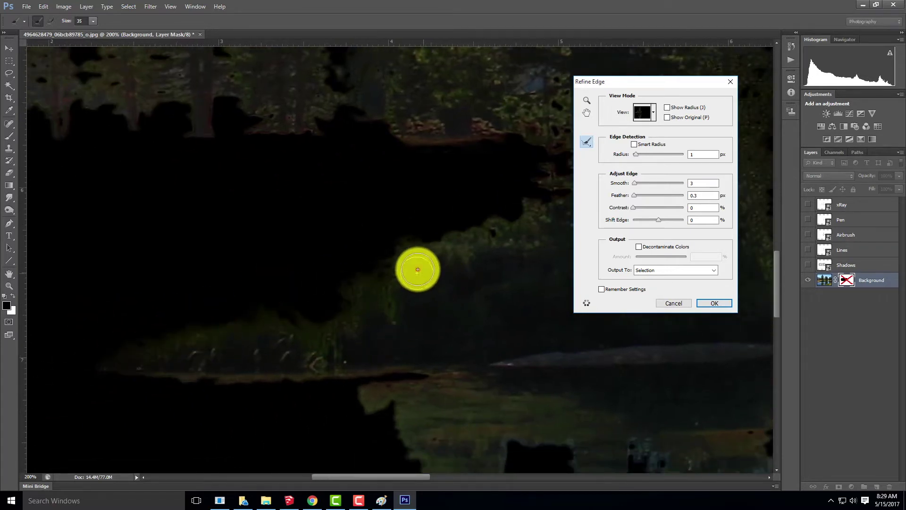
drag(506, 269, 215, 287)
mouse_move(353, 217)
mouse_down()
mouse_move(388, 242)
mouse_move(411, 298)
mouse_move(468, 312)
mouse_move(442, 322)
mouse_move(522, 338)
mouse_up()
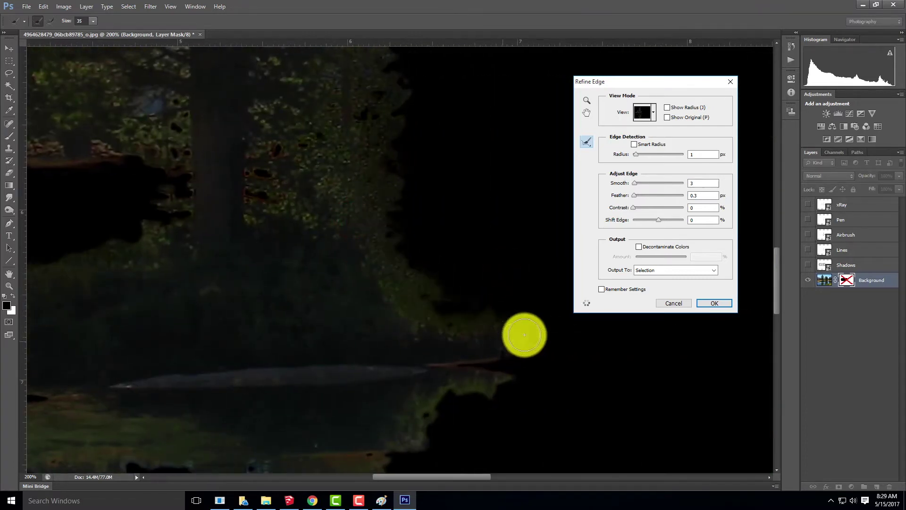
click(717, 302)
Enable the Background's layer mask again.
scroll(363, 249, up, 4)
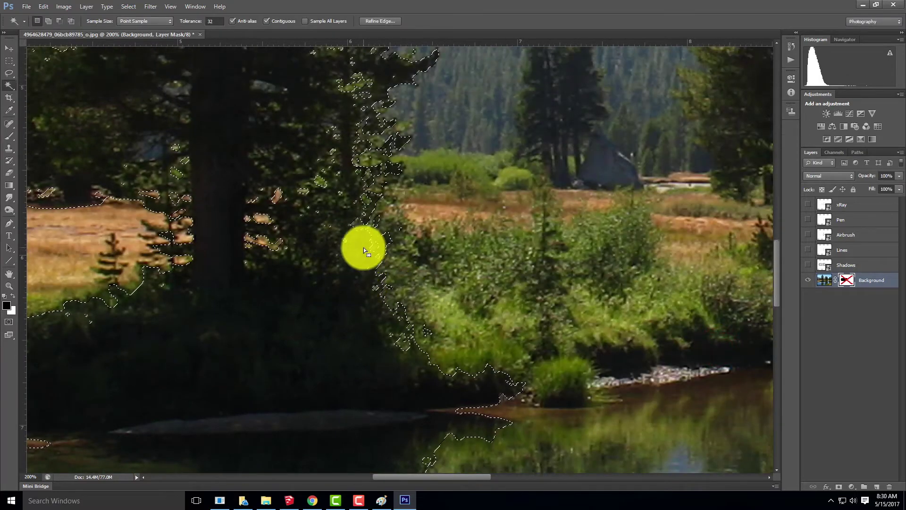
key(ctrl+minus)
key(ctrl+minus)
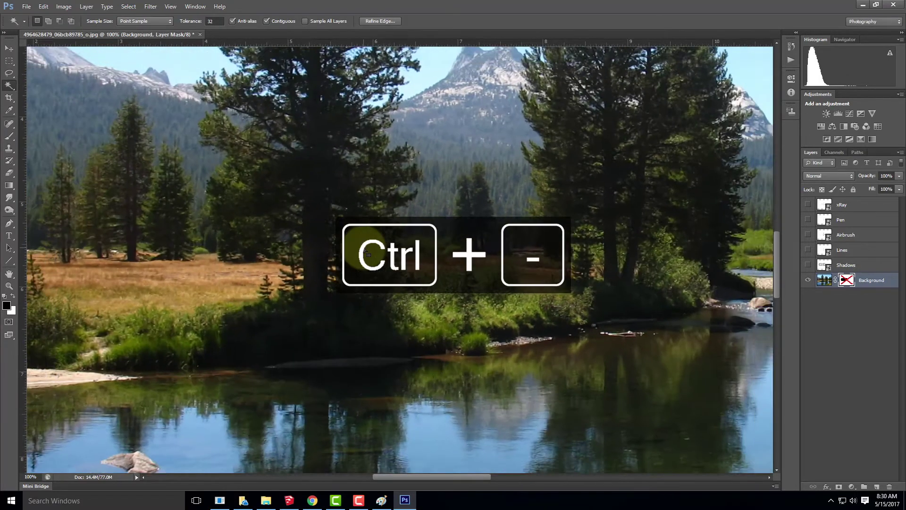
right_click(847, 280)
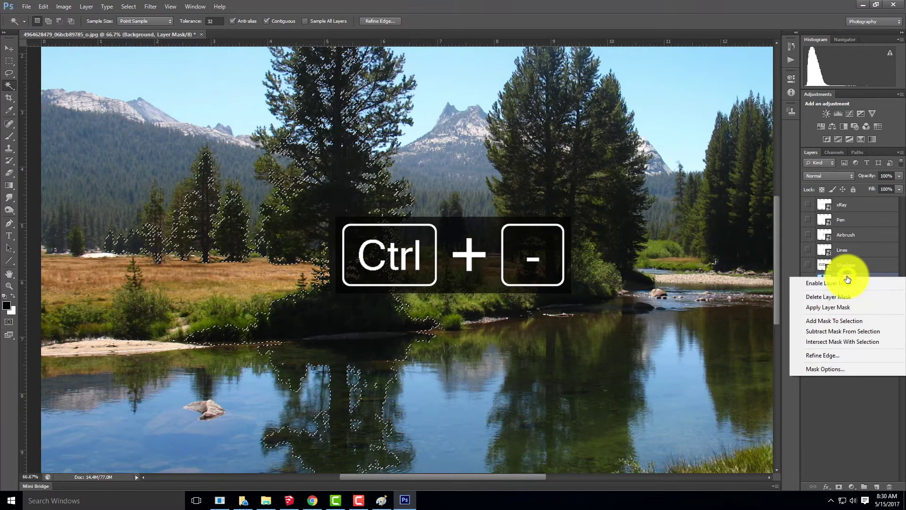
click(840, 285)
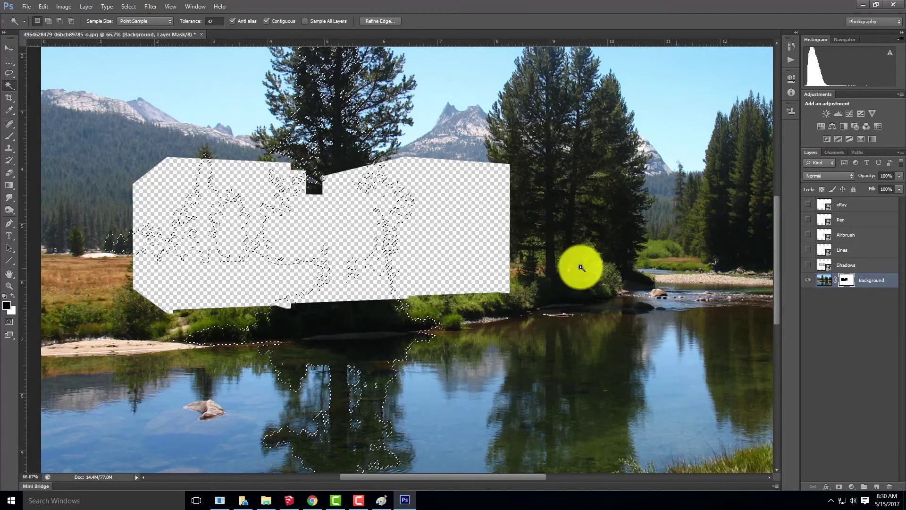
Brush white at 125 px on the Background's mask within the tree selection to restore the pine's upper trunk over the house cutout.
click(9, 136)
click(13, 295)
key(bracketleft)
key(bracketleft)
key(bracketleft)
key(bracketleft)
key(bracketleft)
key(bracketleft)
key(bracketleft)
key(bracketleft)
key(bracketleft)
key(bracketleft)
key(bracketleft)
key(bracketleft)
drag(330, 196, 322, 212)
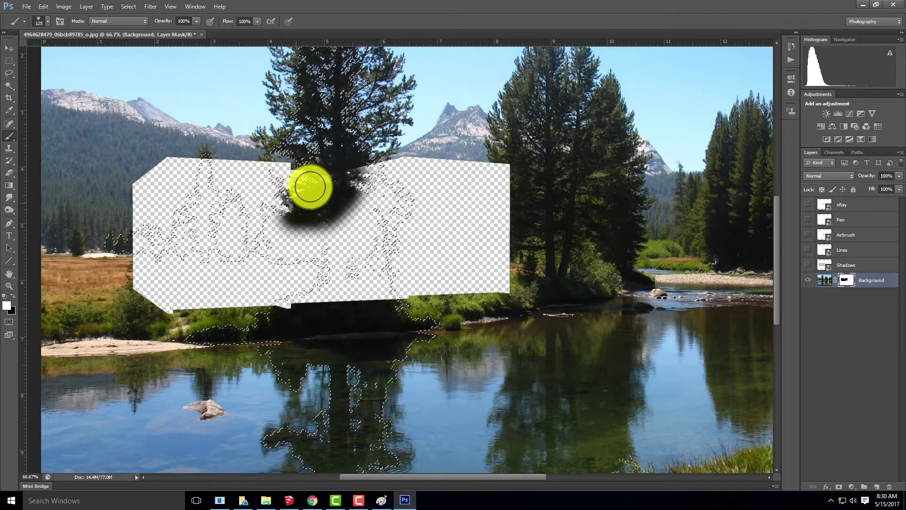
Show the Lines layer and paint the foreground pine's lower branches, trunk and grassy base back in on the Background's mask.
click(809, 250)
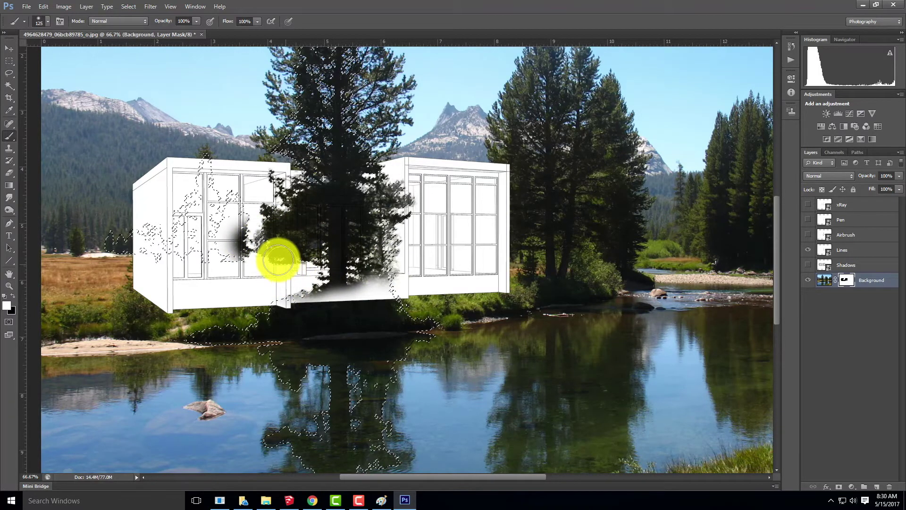
mouse_move(261, 235)
mouse_down()
mouse_move(211, 225)
mouse_move(232, 232)
mouse_move(196, 238)
mouse_move(216, 260)
mouse_move(218, 208)
mouse_move(220, 224)
mouse_move(350, 244)
mouse_up()
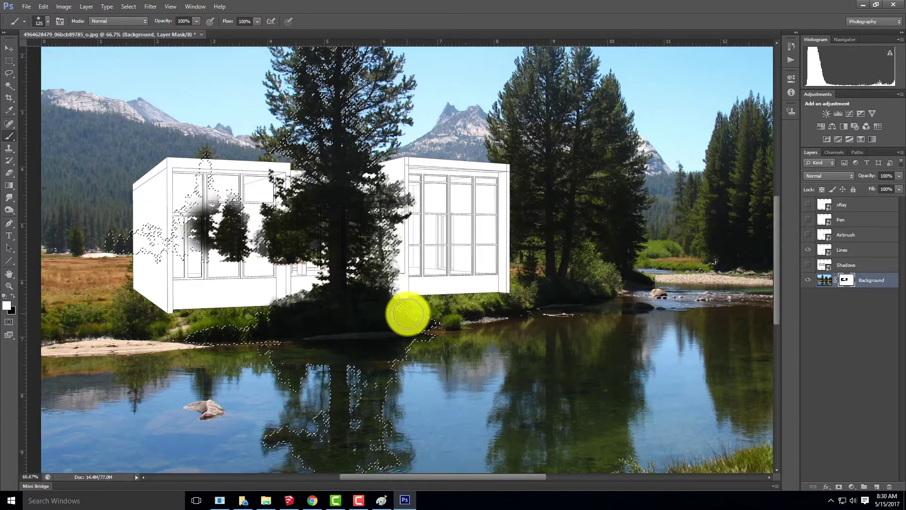
mouse_move(299, 312)
mouse_down()
mouse_move(234, 320)
mouse_move(111, 292)
mouse_move(241, 314)
mouse_move(120, 290)
mouse_move(195, 319)
mouse_move(276, 322)
mouse_move(319, 295)
mouse_move(354, 292)
mouse_up()
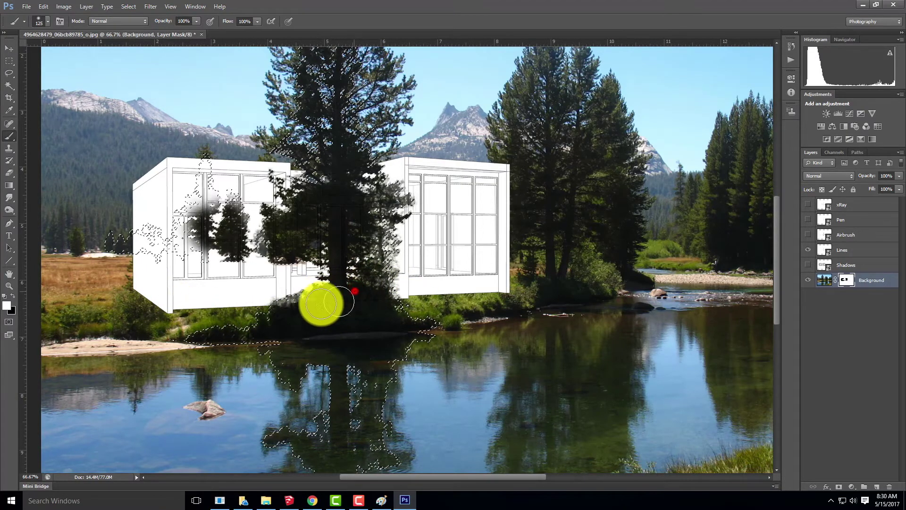
drag(293, 291, 295, 311)
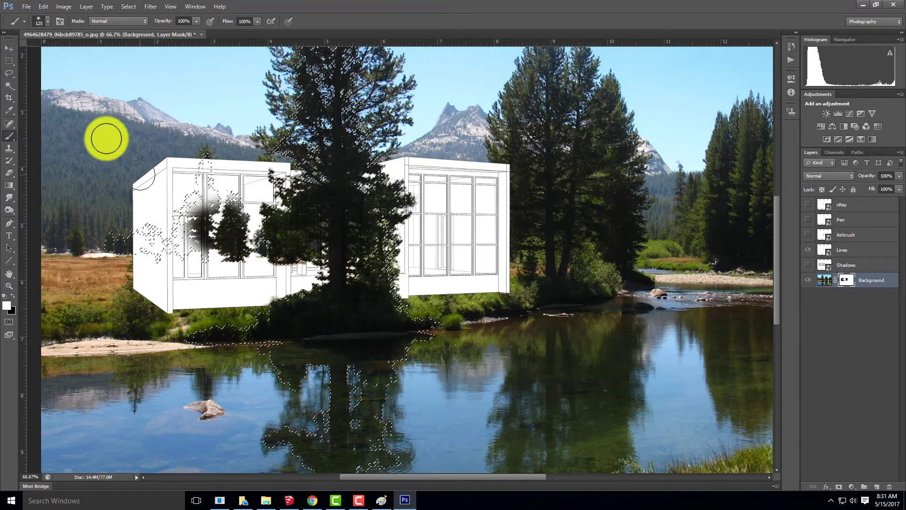
Adjust the brush hardness and paint black on the mask to hide the stray background trees inside the house's left volume.
click(13, 294)
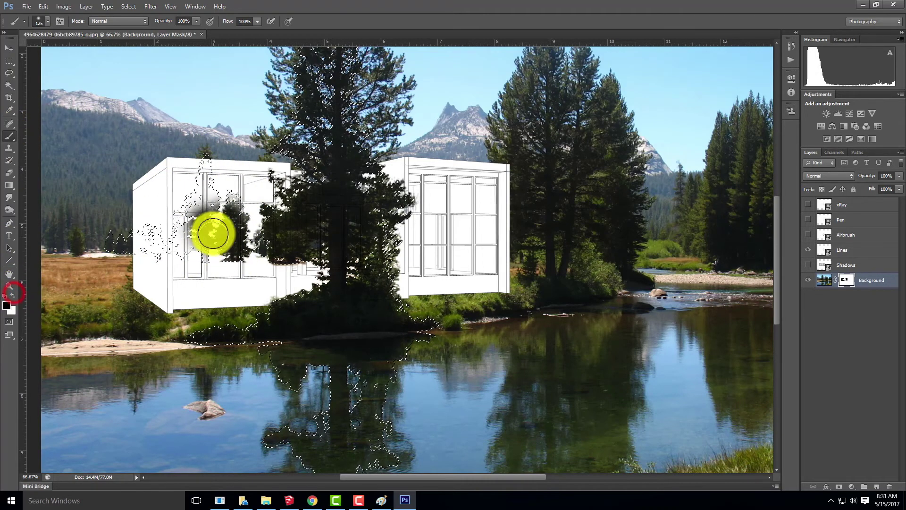
click(48, 21)
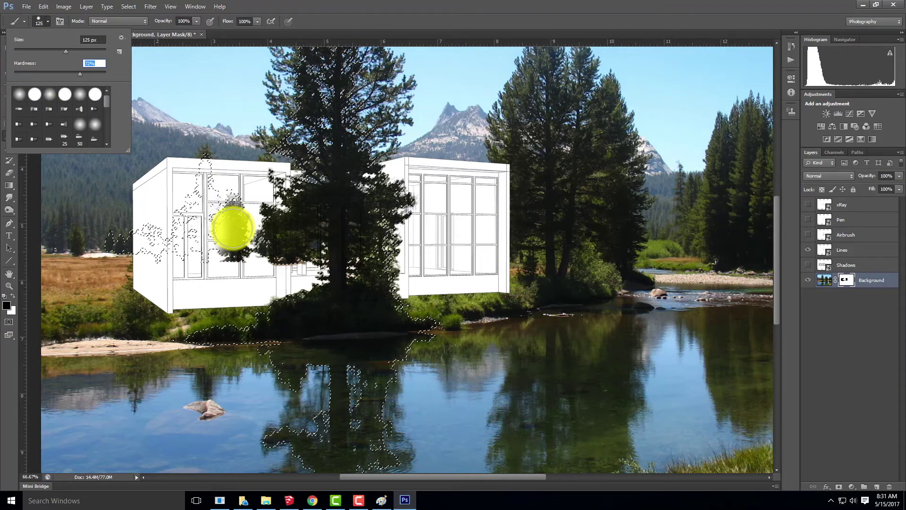
click(233, 228)
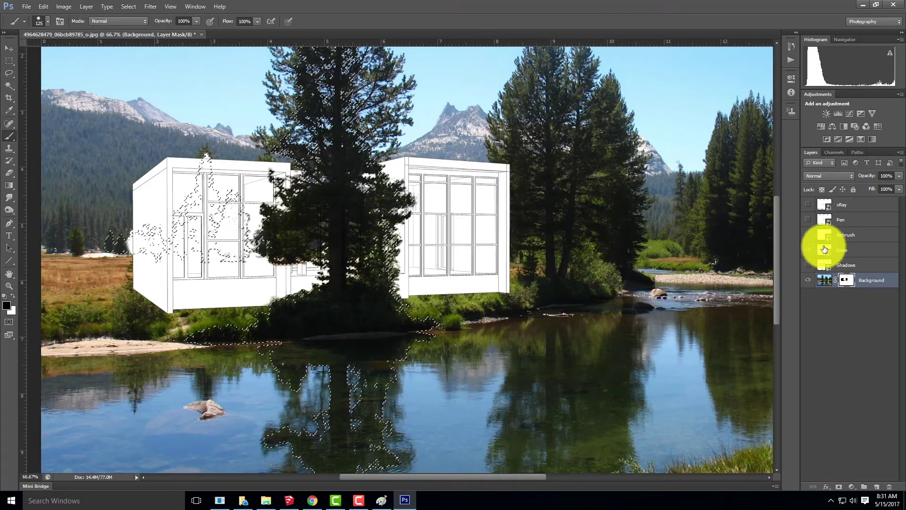
Select the empty area outside the house on the Lines layer with the Magic Wand.
click(868, 249)
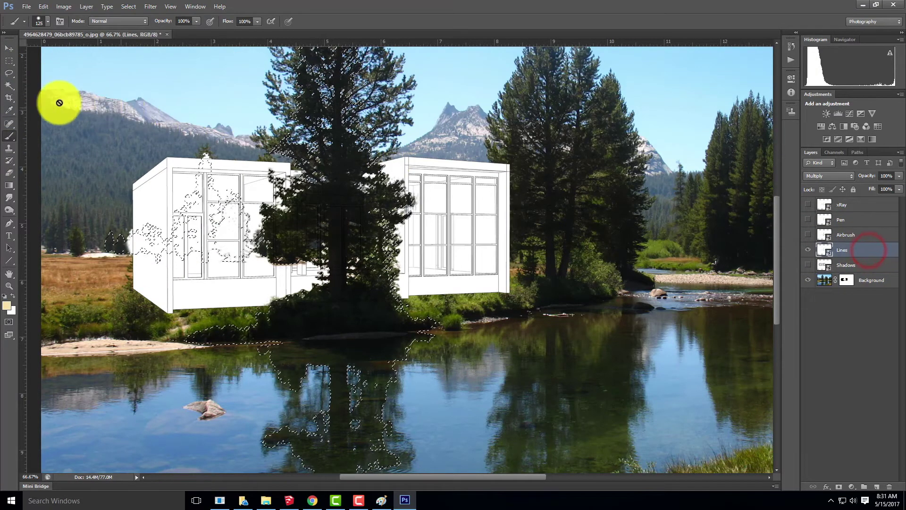
click(9, 85)
click(132, 123)
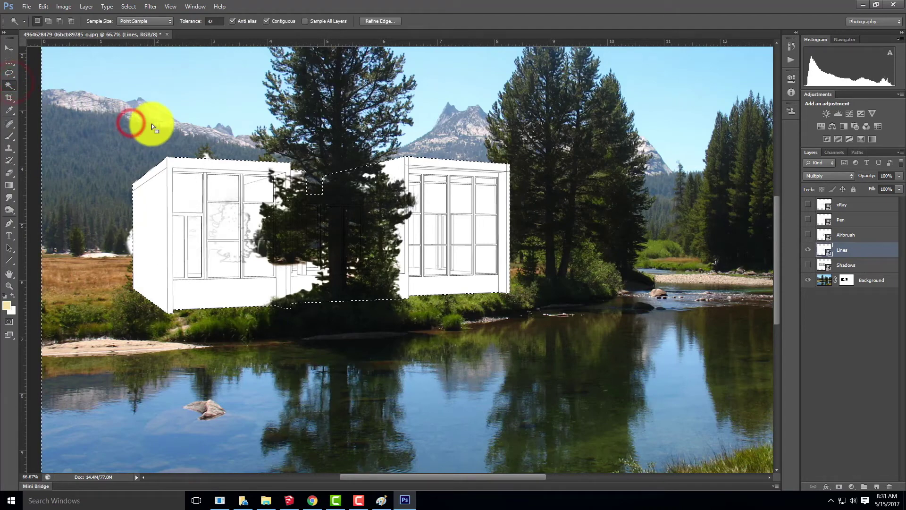
Paint white on the Background's mask outside the house's left wall and roof to restore the photo there, and clear the selection.
click(850, 281)
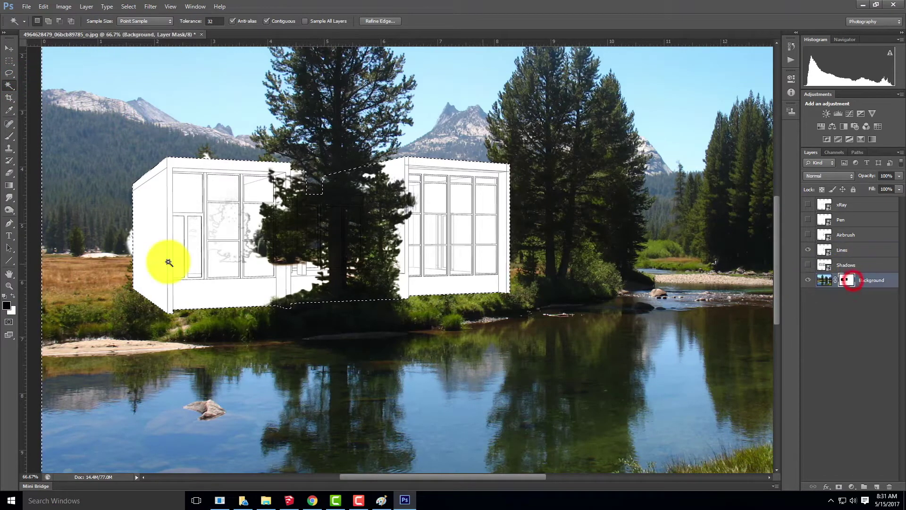
click(9, 136)
drag(128, 233, 128, 269)
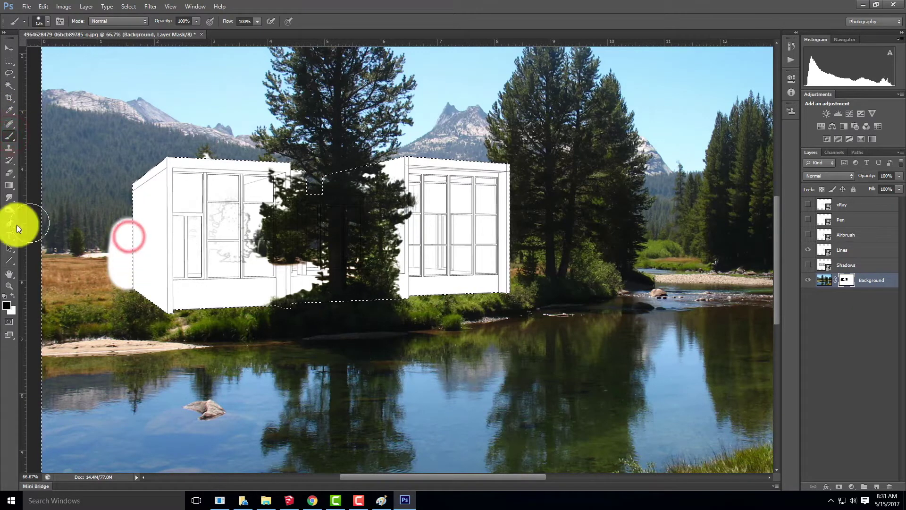
drag(105, 204, 111, 304)
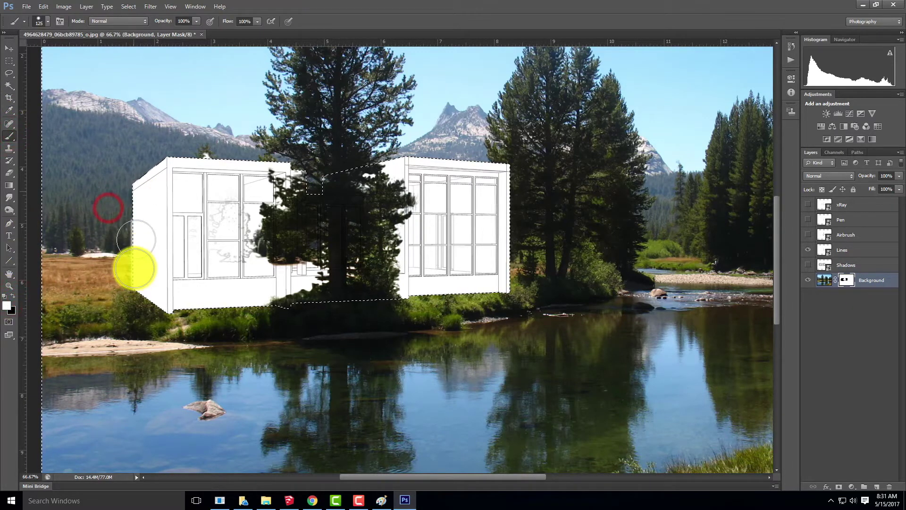
click(175, 135)
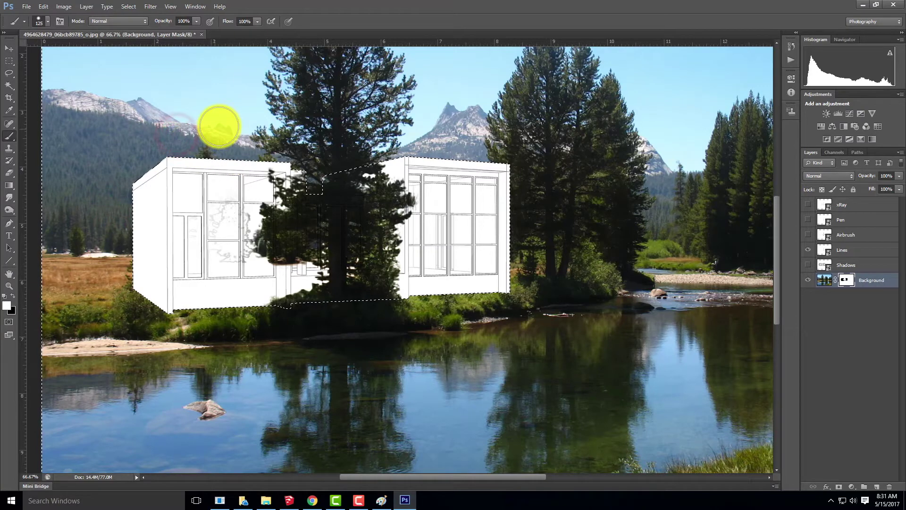
click(10, 60)
click(129, 105)
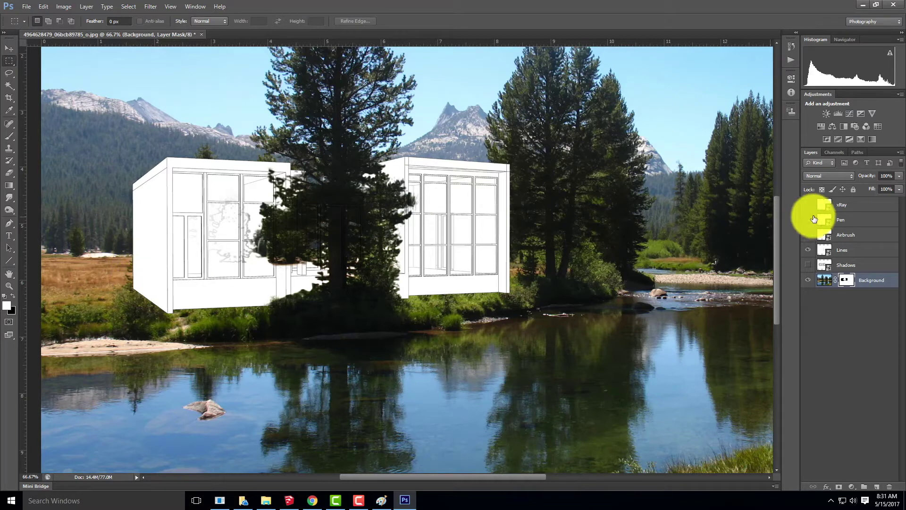
Disable the Background's layer mask.
click(807, 264)
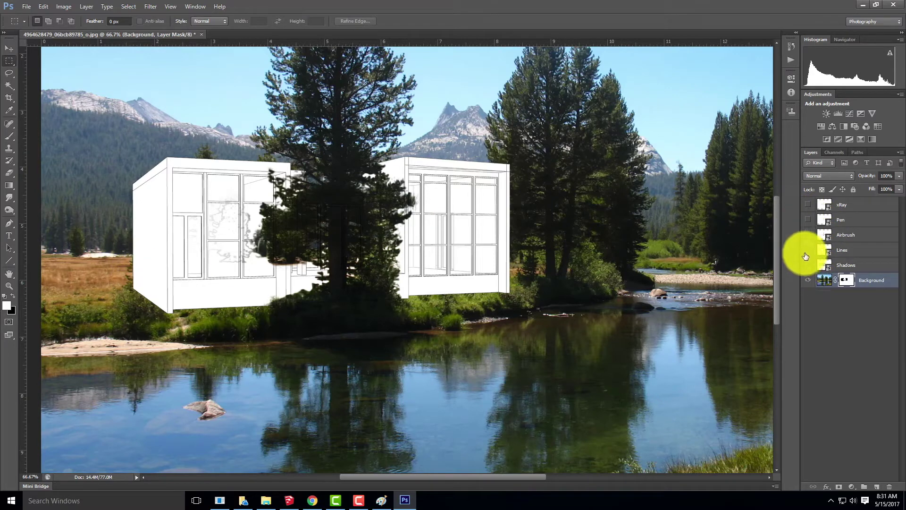
click(844, 283)
right_click(845, 284)
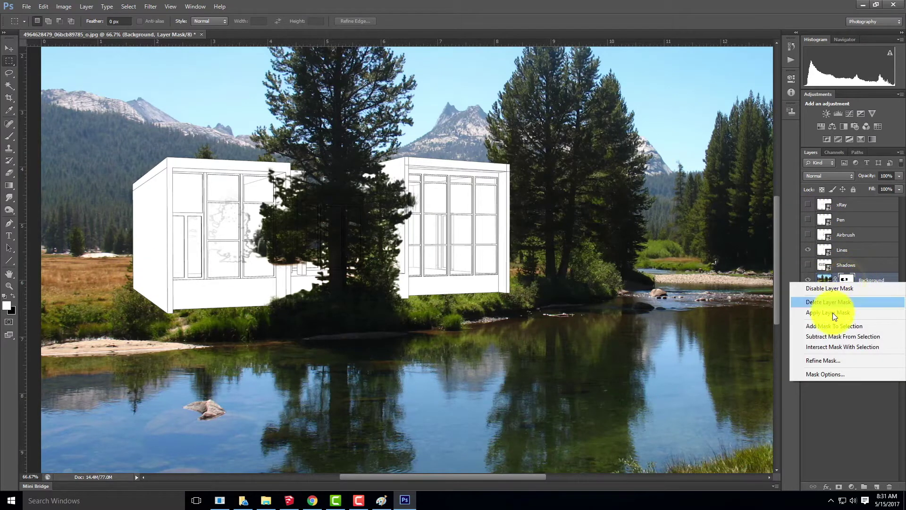
click(830, 288)
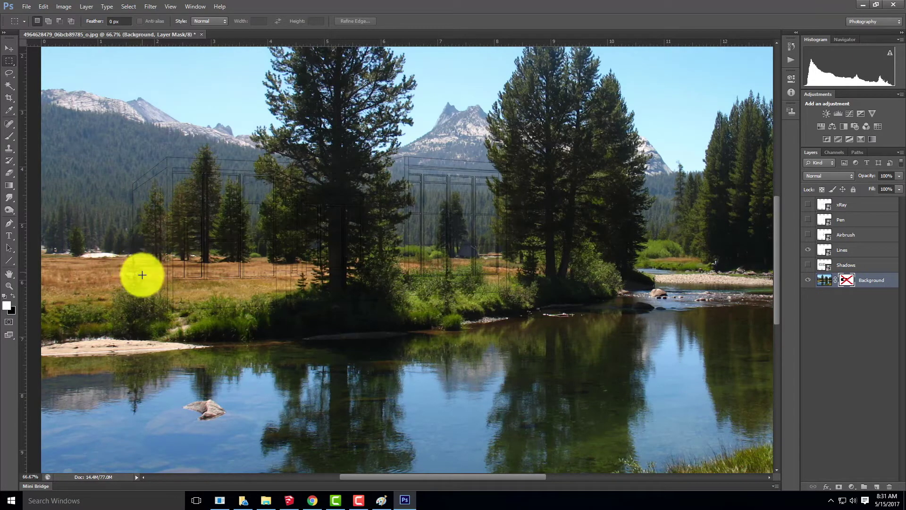
Select the small pine at the house's lower-left corner with the Magic Wand, adding its trunk and all its branches.
key(ctrl+equal)
key(ctrl+equal)
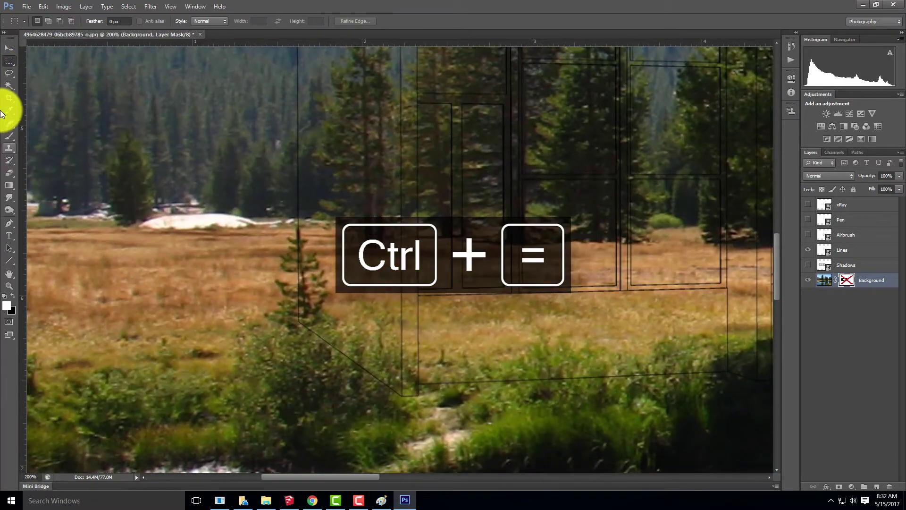
click(8, 85)
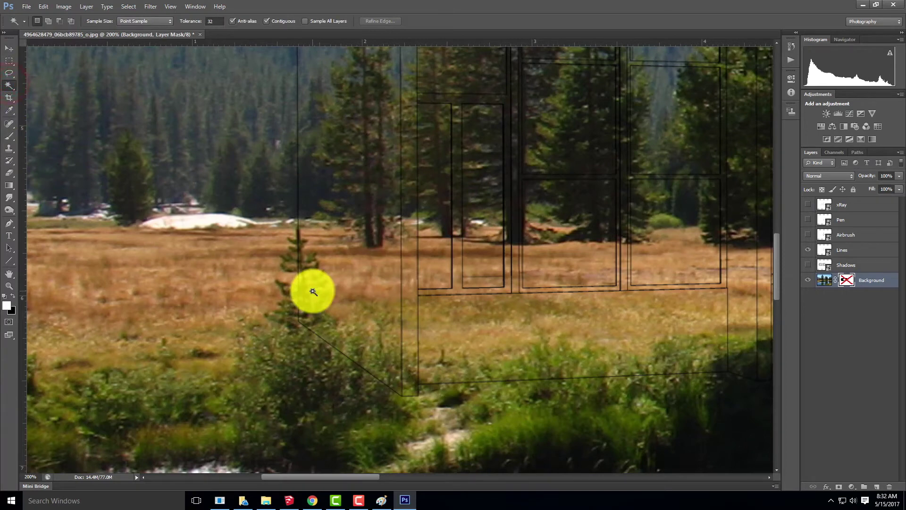
key(ctrl+equal)
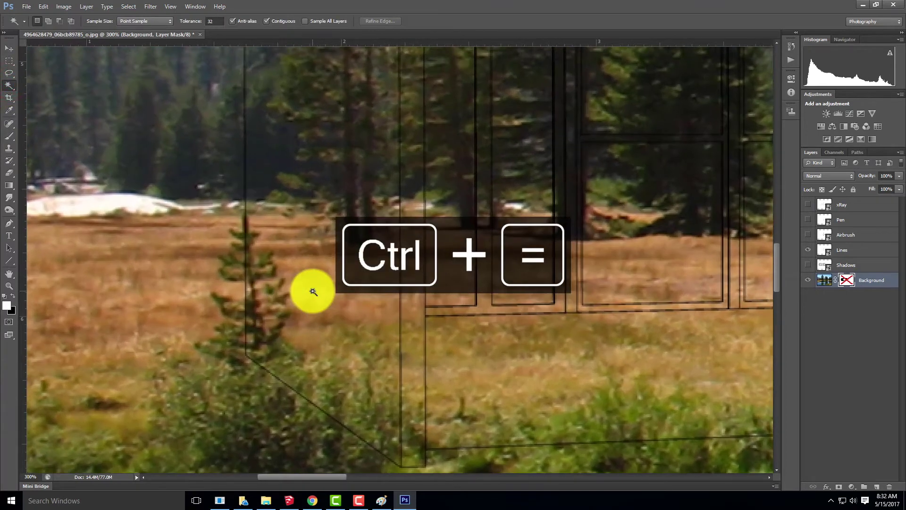
click(250, 237)
shift+click(270, 288)
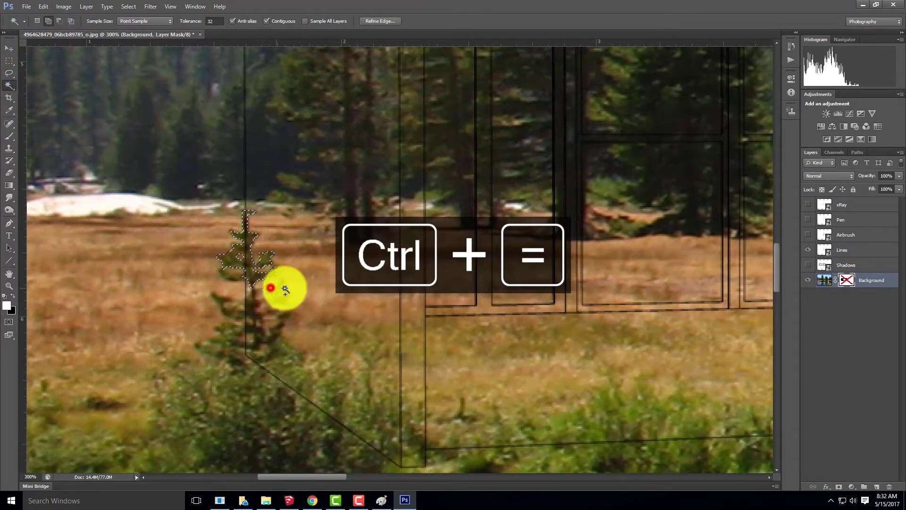
click(254, 295)
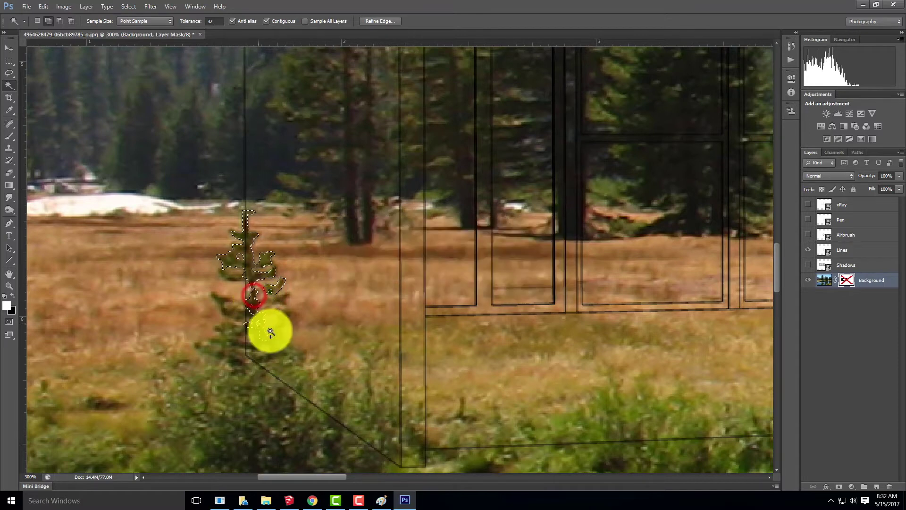
click(275, 325)
click(283, 298)
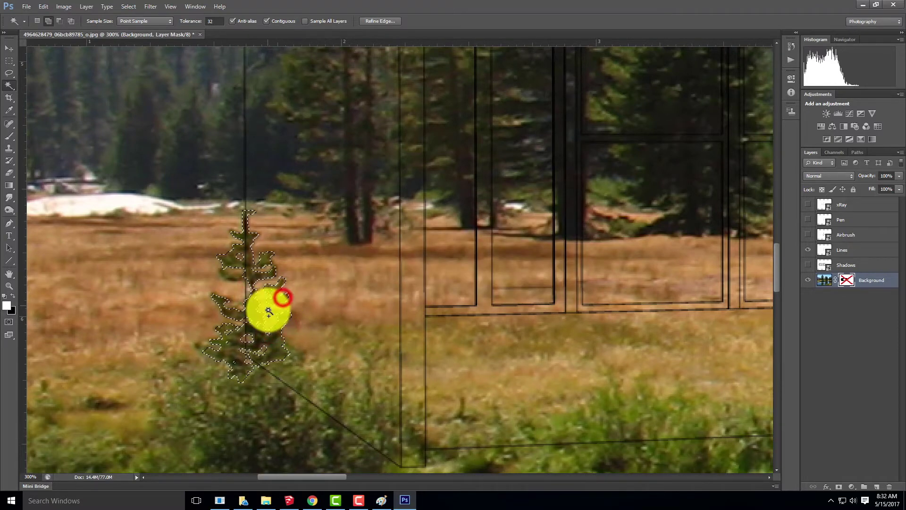
click(230, 278)
click(223, 269)
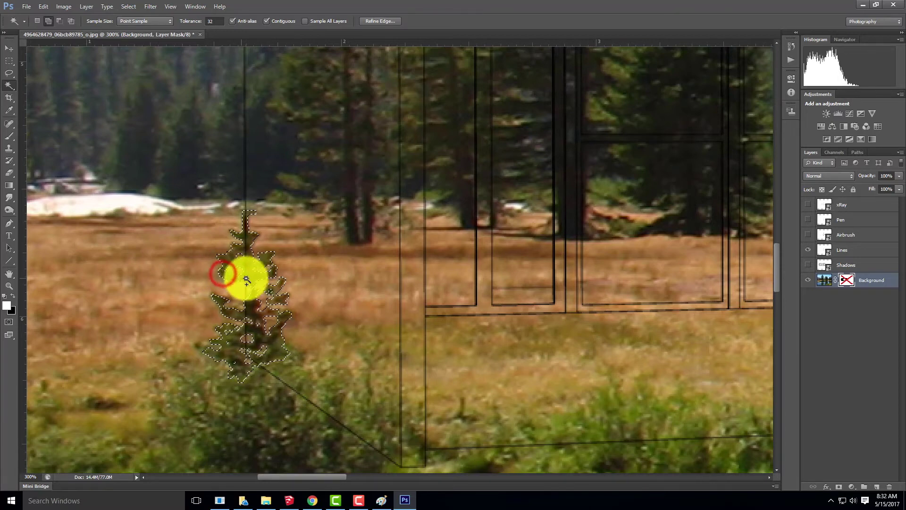
Open Refine Edge for the small pine selection and set Radius to 1 px, Smooth to 3 and Feather to 0.3 px.
click(128, 6)
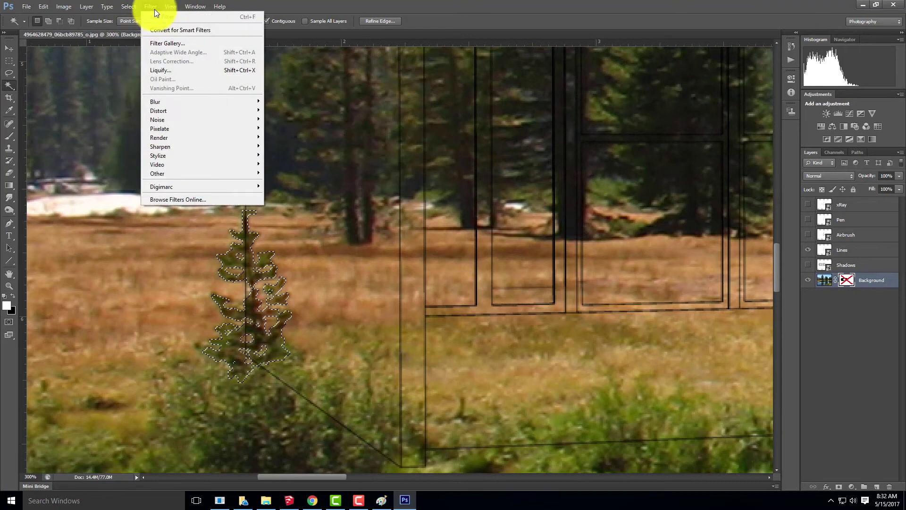
click(146, 101)
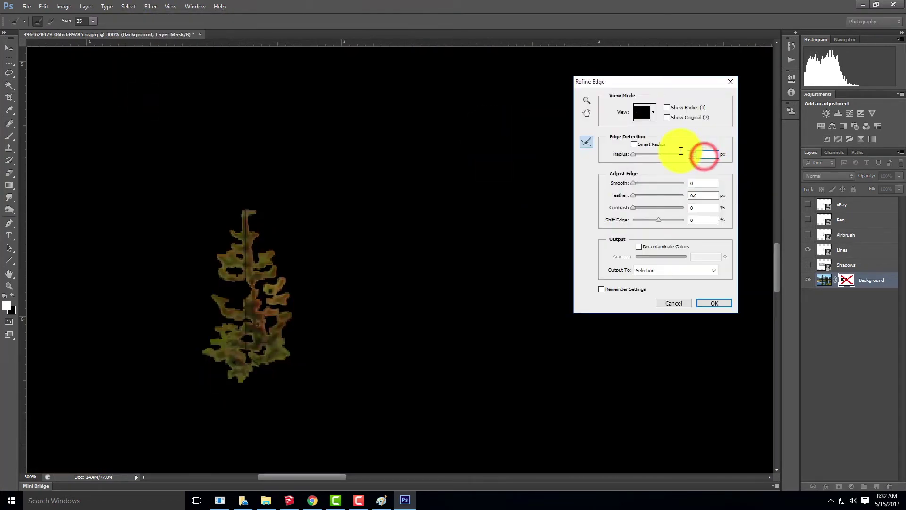
text(1)
key(Tab)
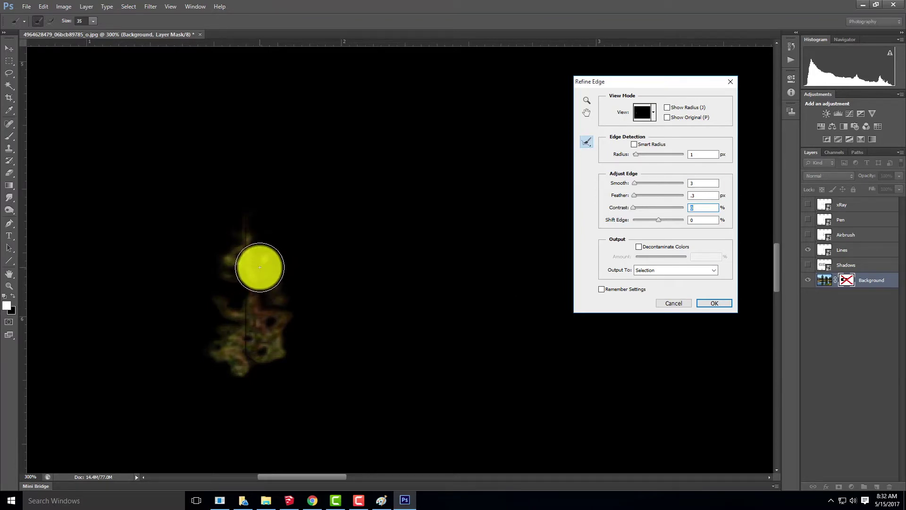
Brush over the small pine's tip, branches and base to refine their edges, and apply the refined selection.
drag(243, 219, 257, 257)
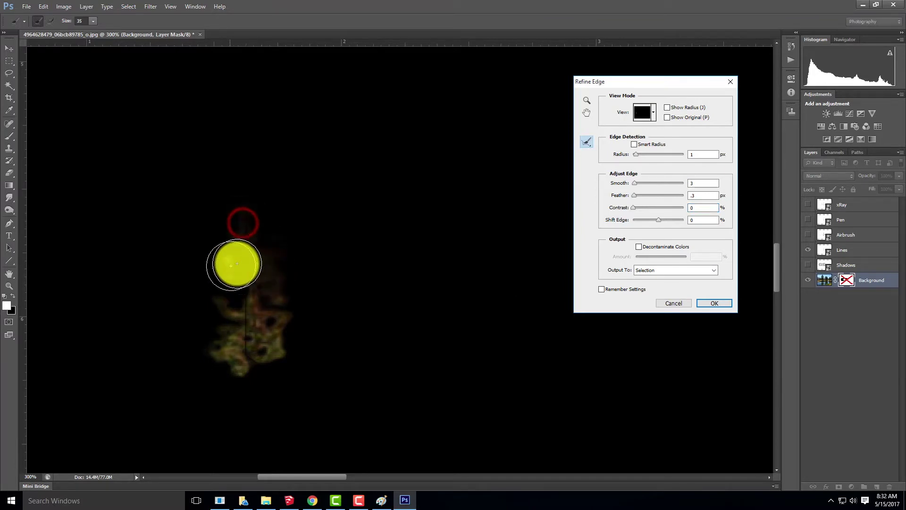
mouse_move(217, 325)
mouse_down()
mouse_move(266, 311)
mouse_move(264, 354)
mouse_move(353, 362)
mouse_up()
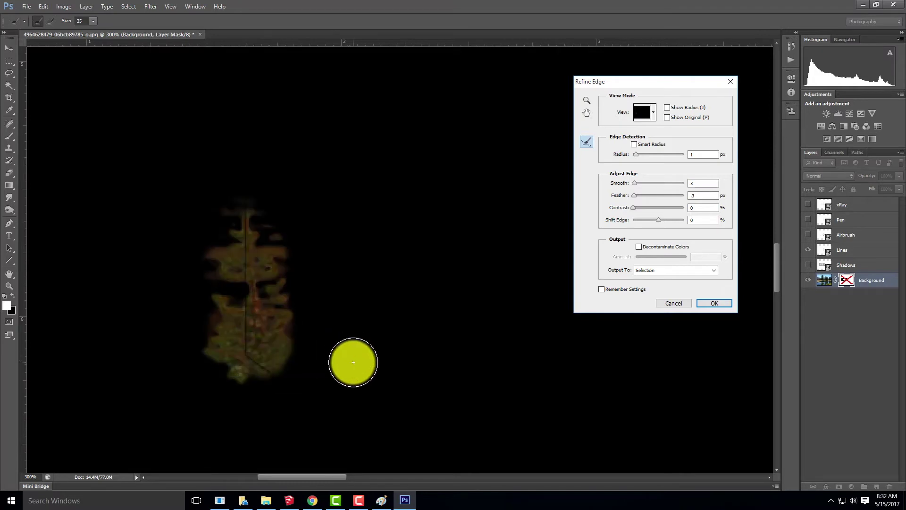
click(726, 303)
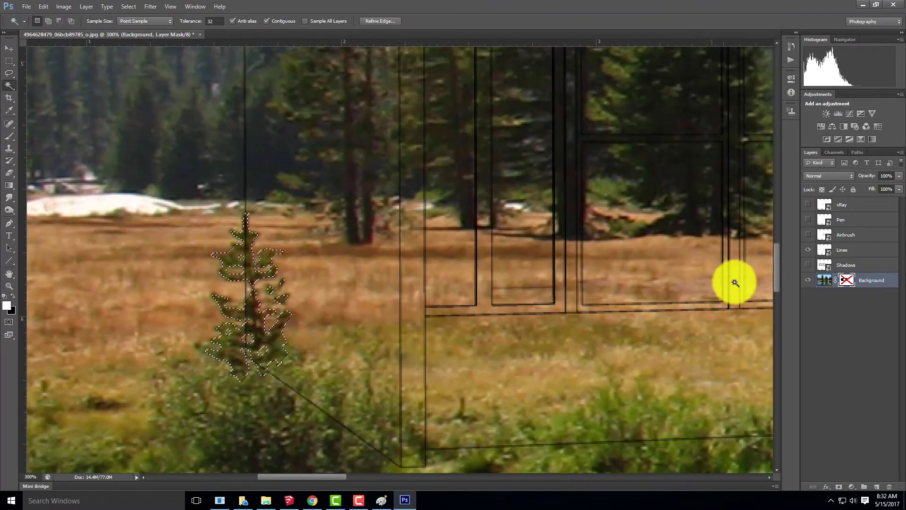
Enable the Background's layer mask again and paint white within the selection to bring the small pine in front of the house's left wall.
right_click(847, 282)
click(845, 293)
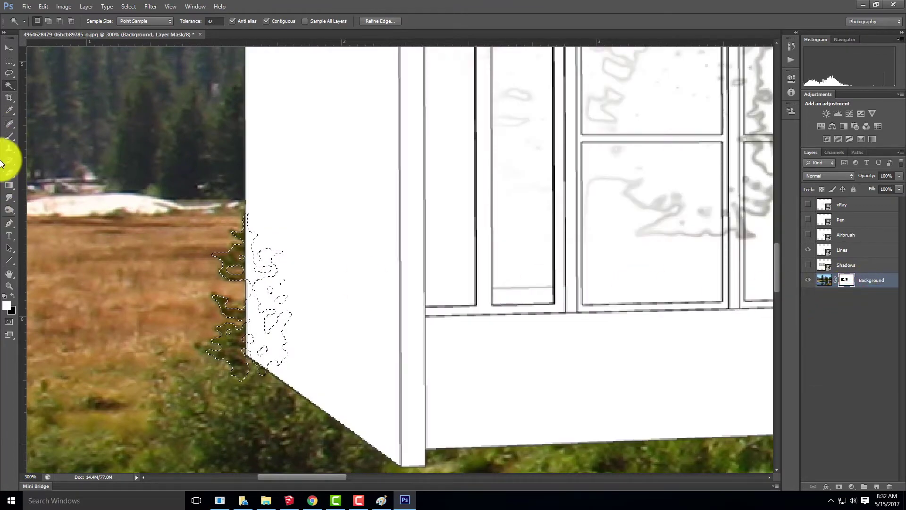
click(7, 137)
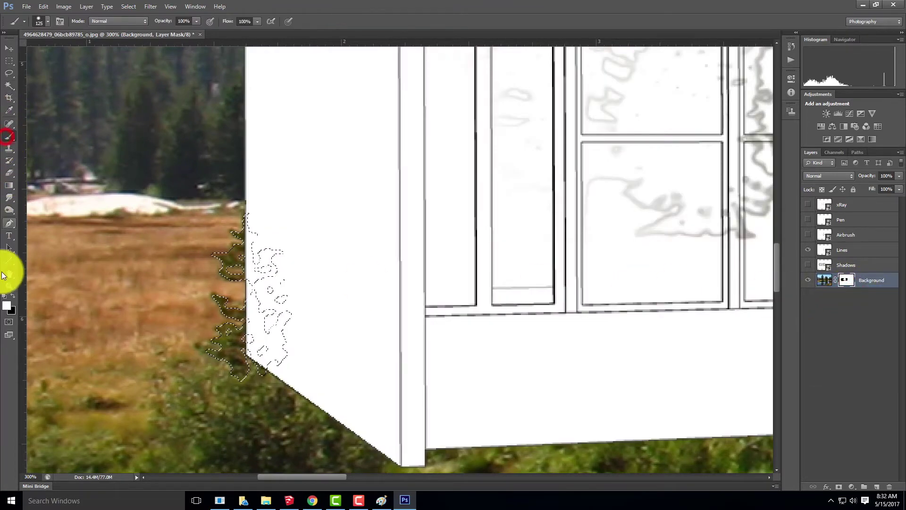
click(12, 296)
mouse_move(264, 271)
mouse_down()
mouse_move(267, 338)
mouse_move(258, 334)
mouse_move(260, 244)
mouse_move(258, 389)
mouse_move(248, 285)
mouse_up()
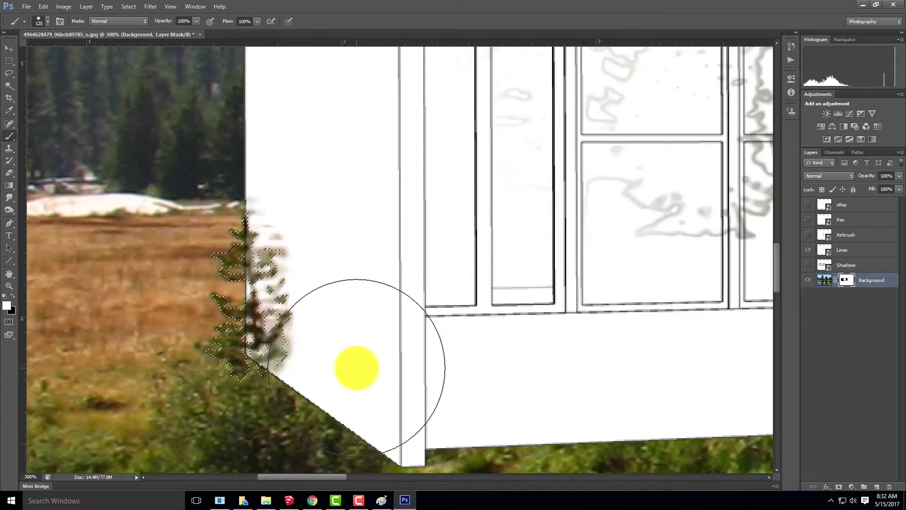
key(ctrl+minus)
key(ctrl+minus)
key(ctrl+minus)
key(ctrl+minus)
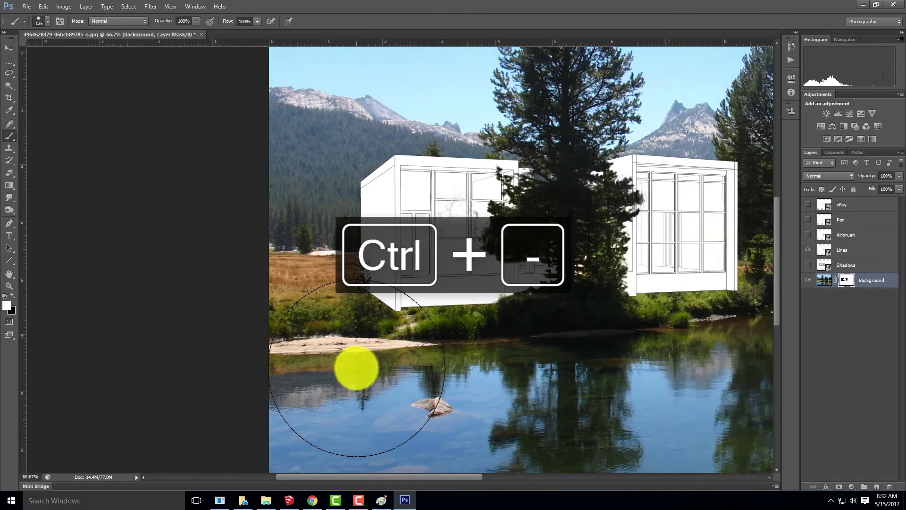
Deselect the small pine and apply the Background's layer mask permanently.
click(9, 60)
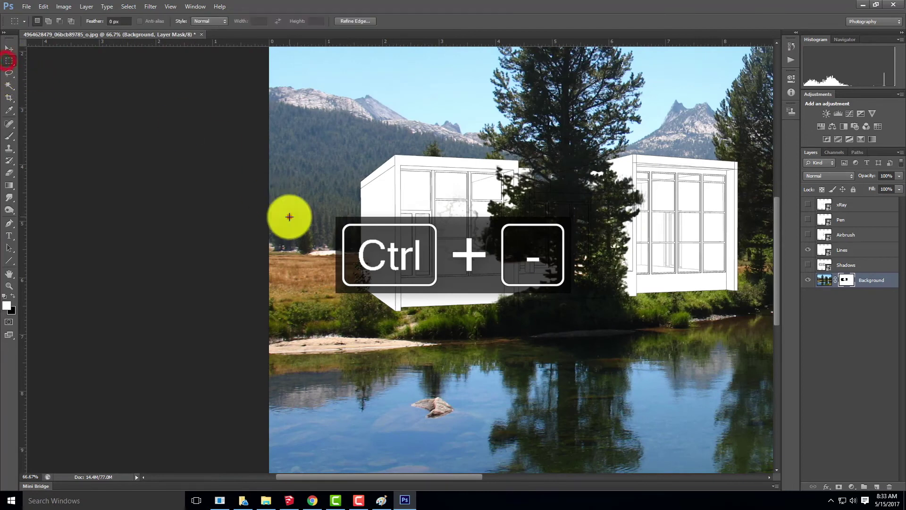
click(289, 216)
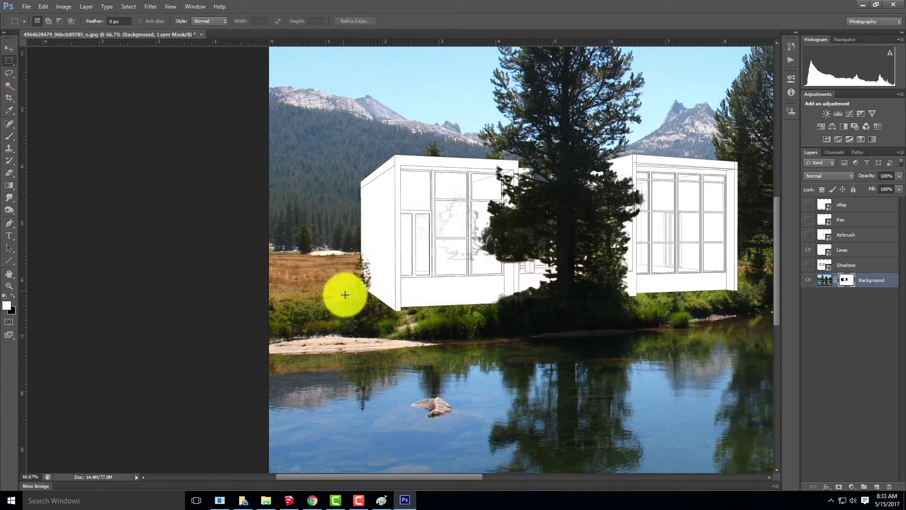
click(827, 282)
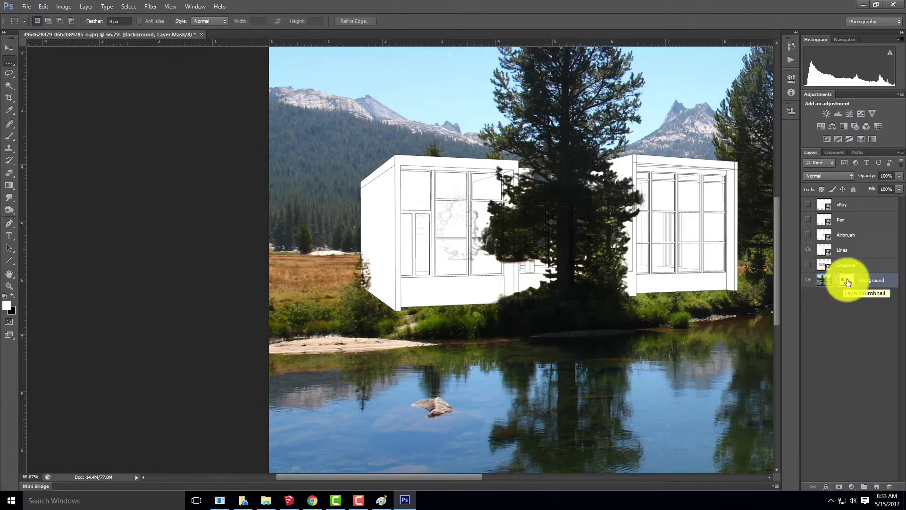
right_click(848, 282)
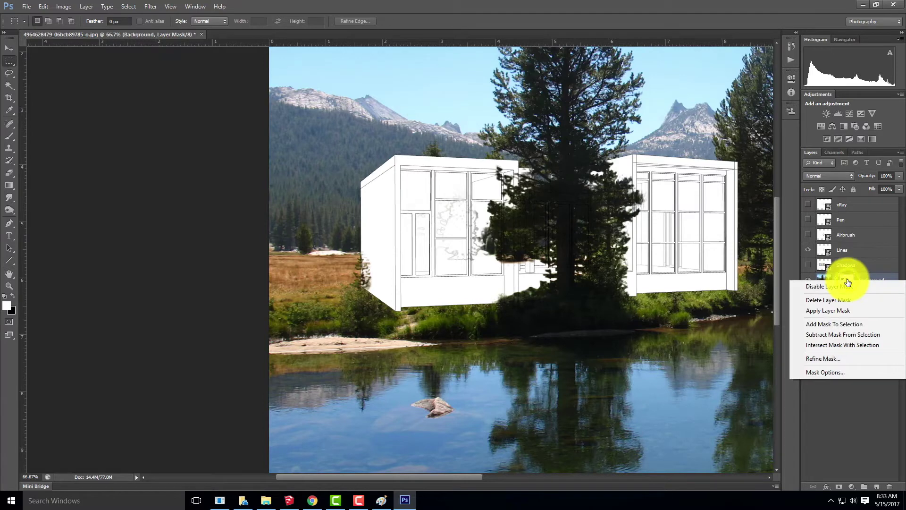
click(848, 309)
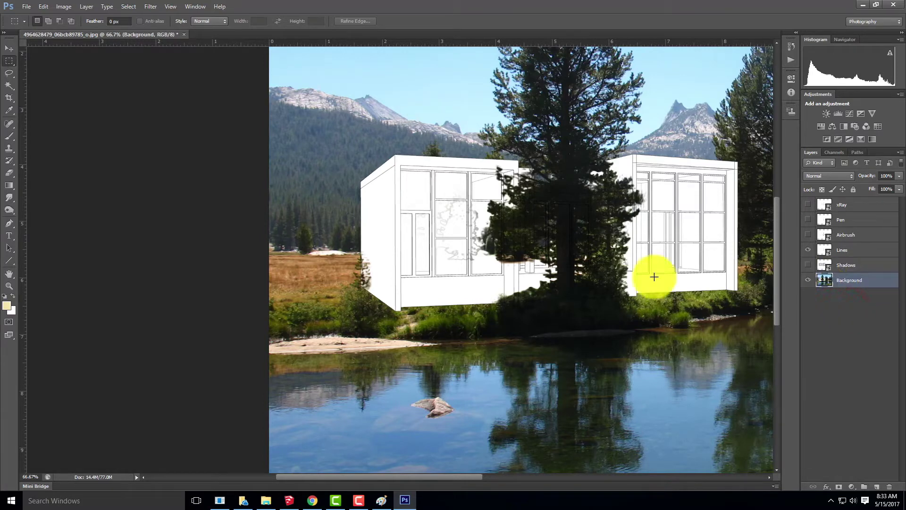
Hide the Lines layer and erase the grey smudges beside the big tree with the 40 px Eraser.
click(808, 250)
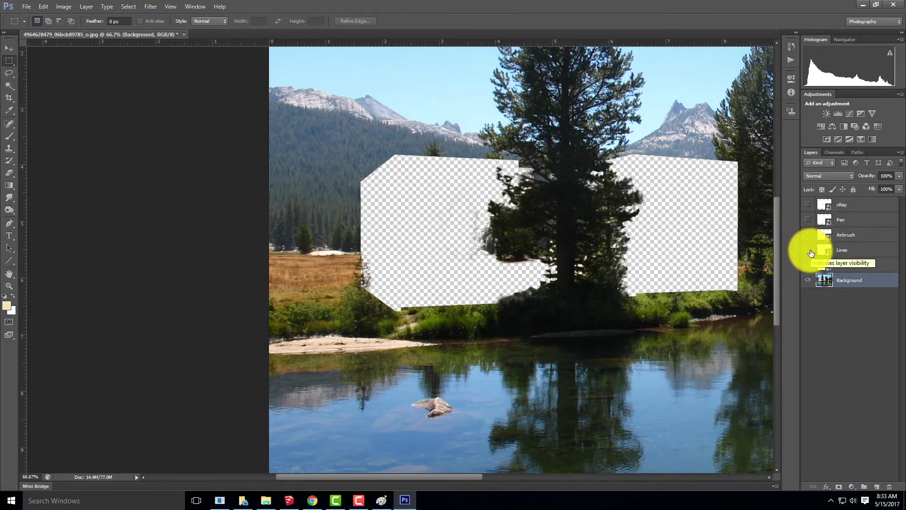
key(ctrl+equal)
key(ctrl+equal)
key(ctrl+equal)
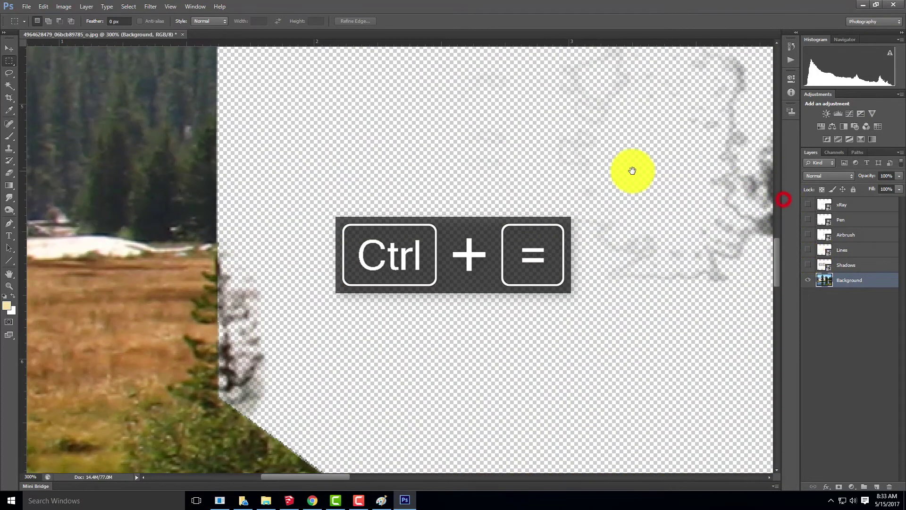
drag(689, 204, 444, 257)
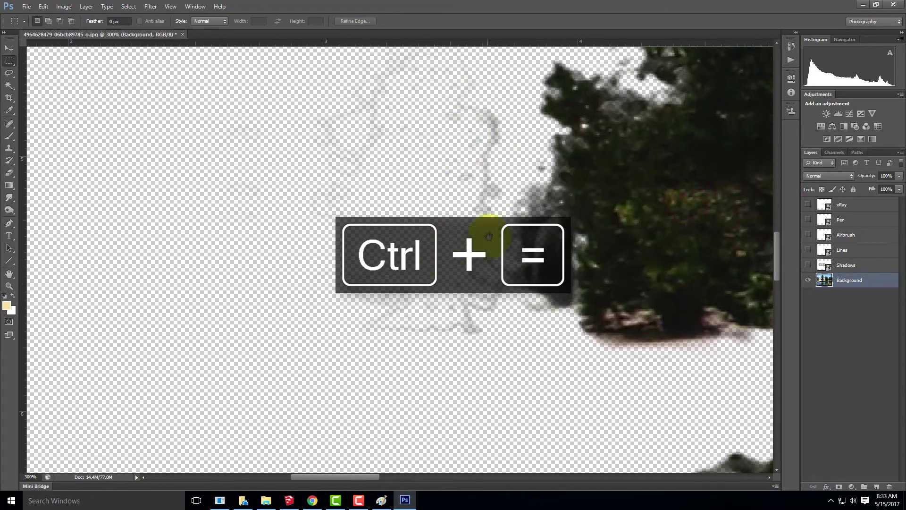
click(9, 172)
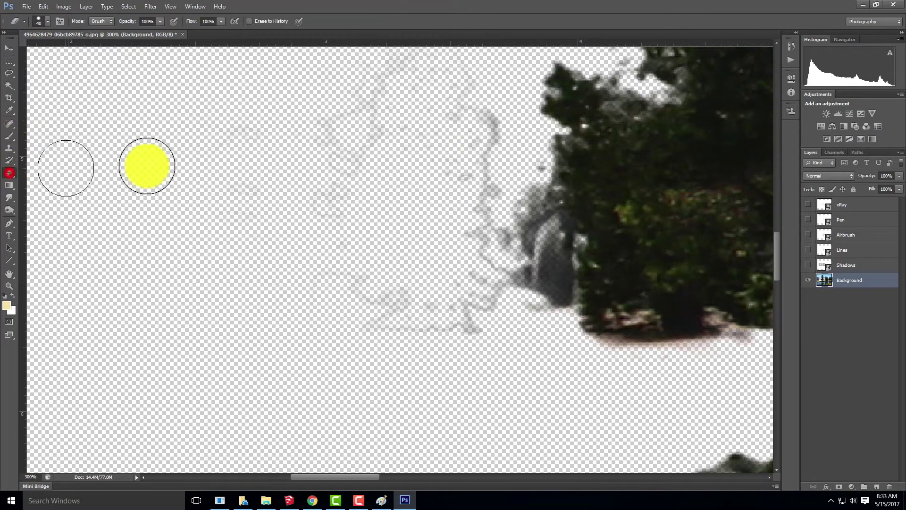
click(334, 150)
mouse_move(382, 334)
mouse_down()
mouse_move(449, 337)
mouse_move(478, 245)
mouse_move(515, 334)
mouse_move(532, 327)
mouse_move(534, 285)
mouse_up()
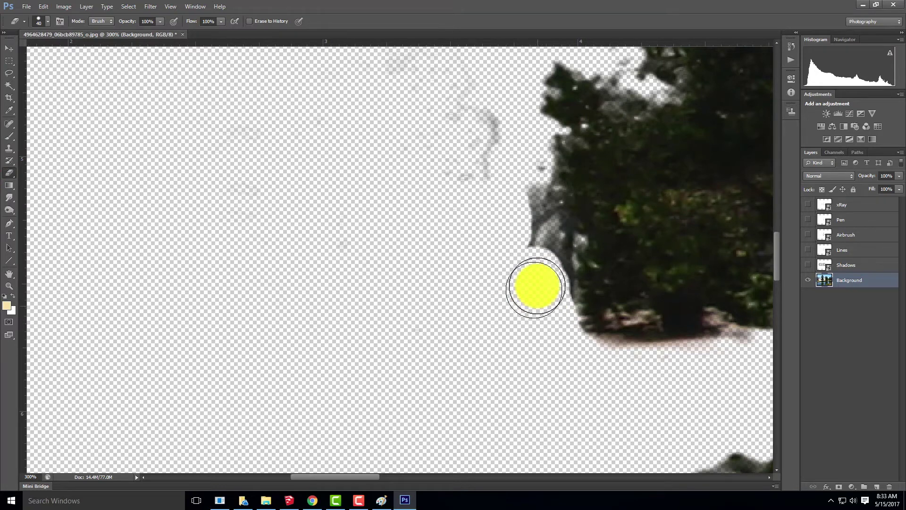
Lower the Eraser's hardness and erase the remaining smudges and grey fringe along the big tree's lower-left foliage.
click(48, 21)
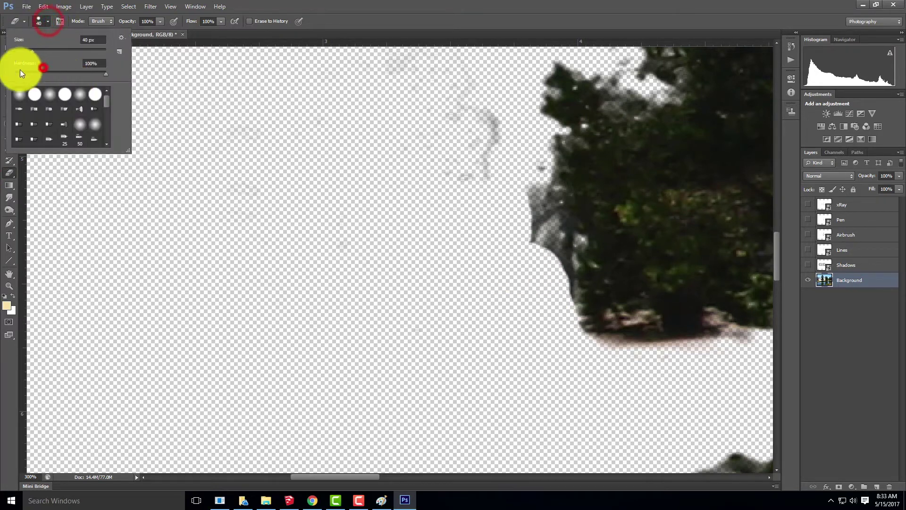
click(434, 192)
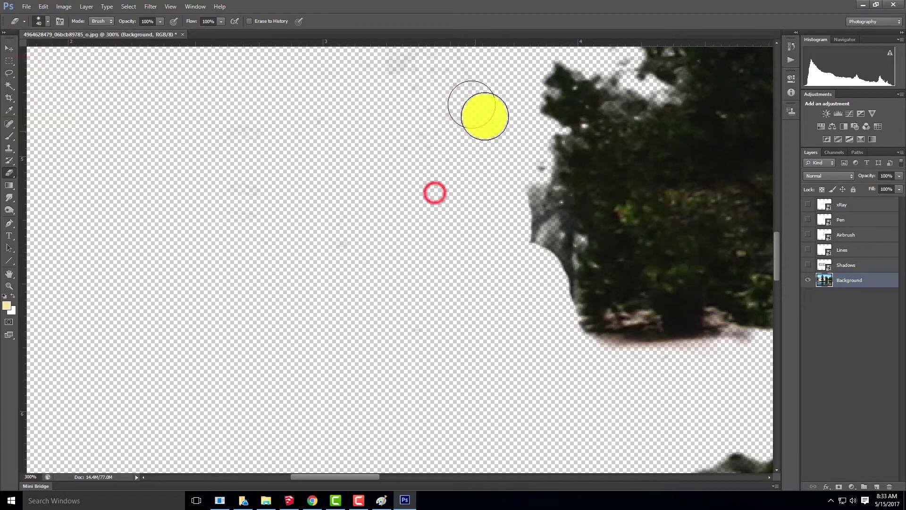
mouse_move(495, 162)
mouse_down()
mouse_move(520, 185)
mouse_move(529, 171)
mouse_move(518, 188)
mouse_move(540, 274)
mouse_move(533, 287)
mouse_move(537, 296)
mouse_move(531, 181)
mouse_move(553, 320)
mouse_up()
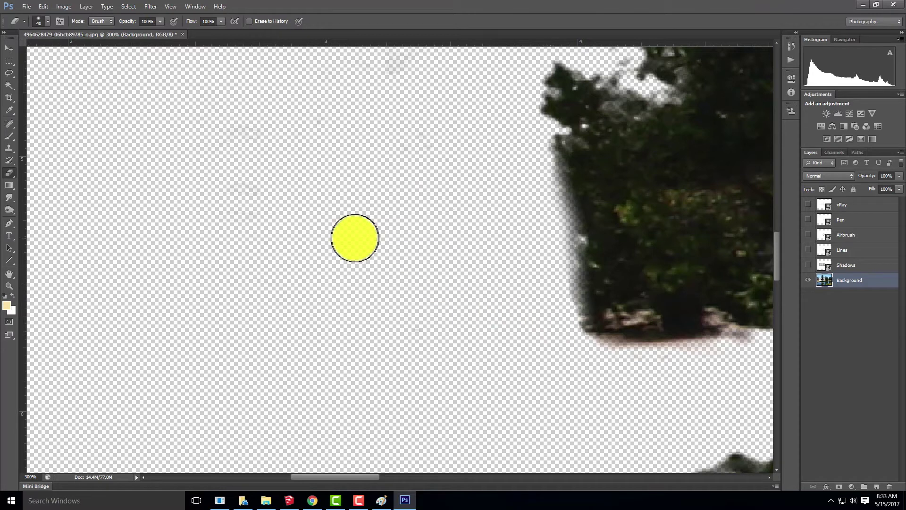
Set up the Clone Stamp with the 134 px grass-shaped brush tip for the bank below the house.
key(ctrl+minus)
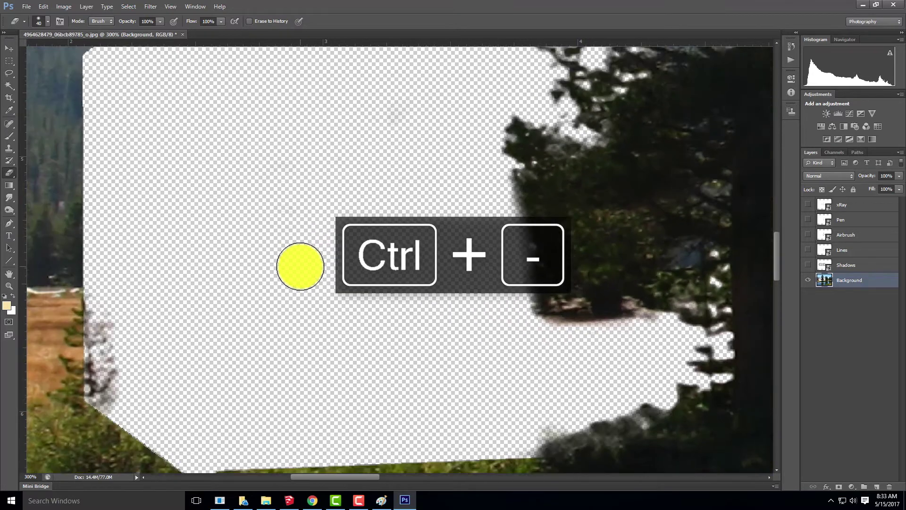
drag(293, 281, 292, 180)
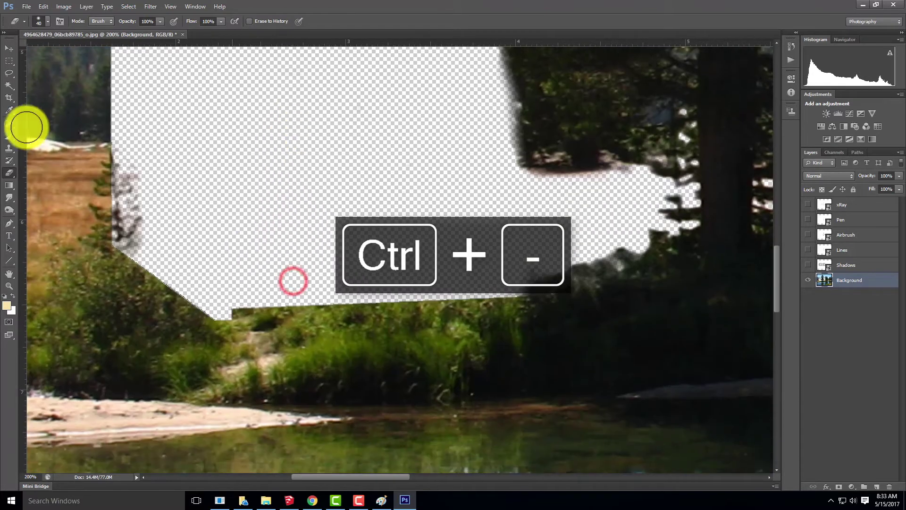
click(6, 149)
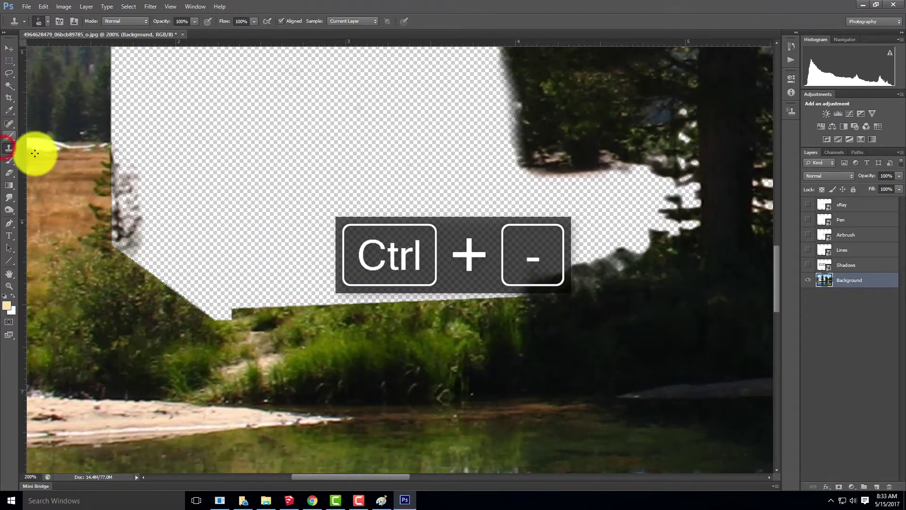
click(46, 21)
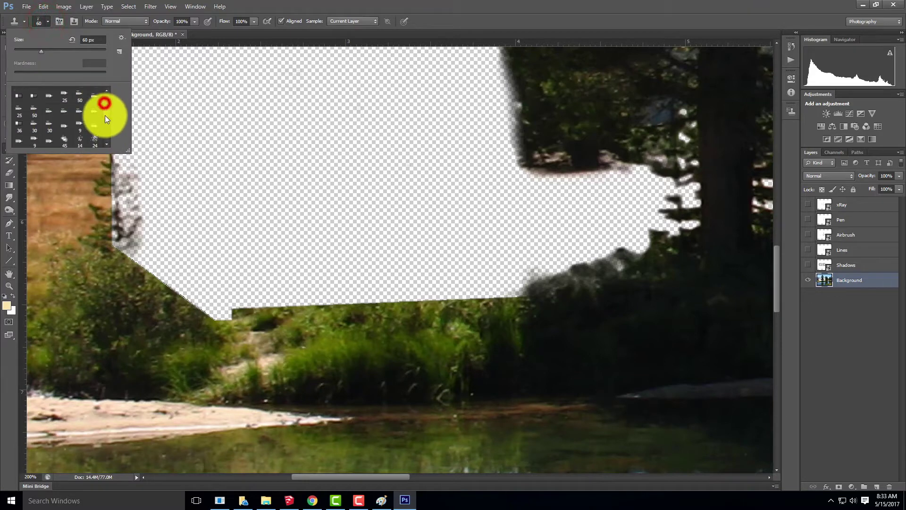
scroll(105, 121, down, 5)
click(97, 111)
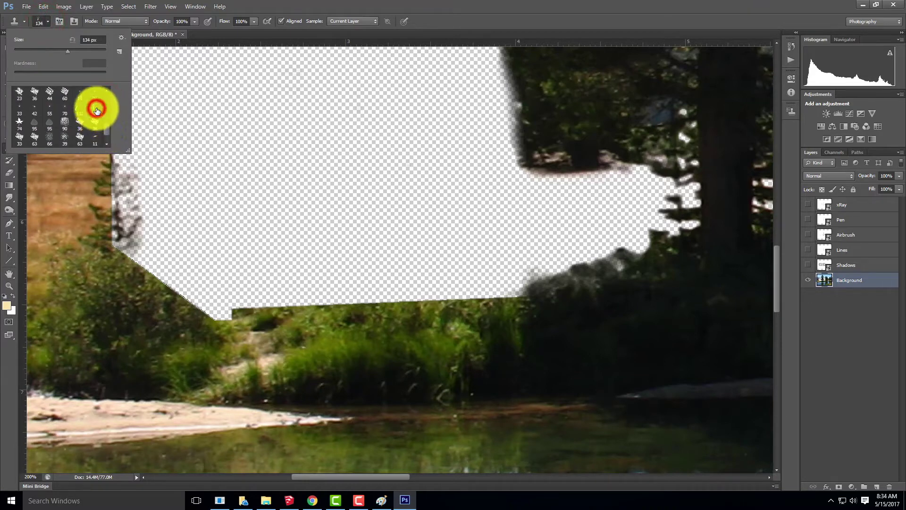
click(366, 330)
mouse_move(366, 312)
mouse_down()
mouse_move(404, 309)
mouse_move(356, 311)
mouse_up()
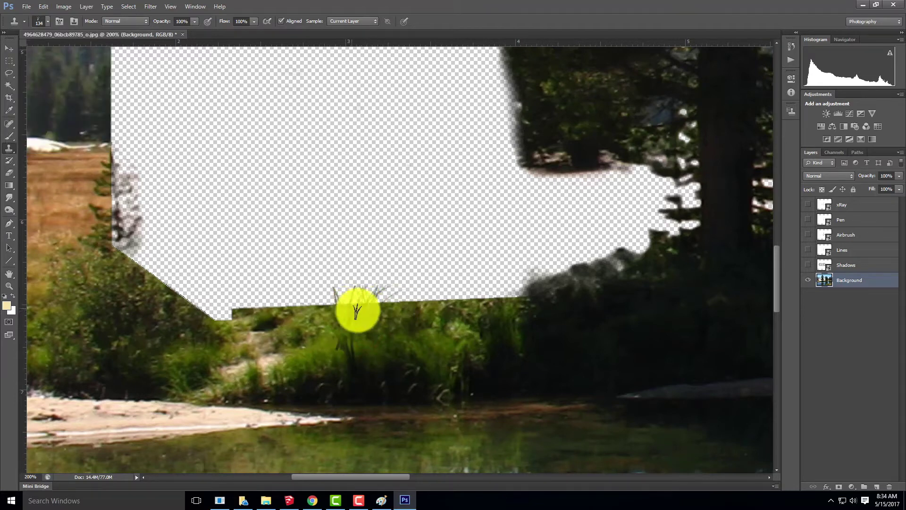
key(ctrl+z)
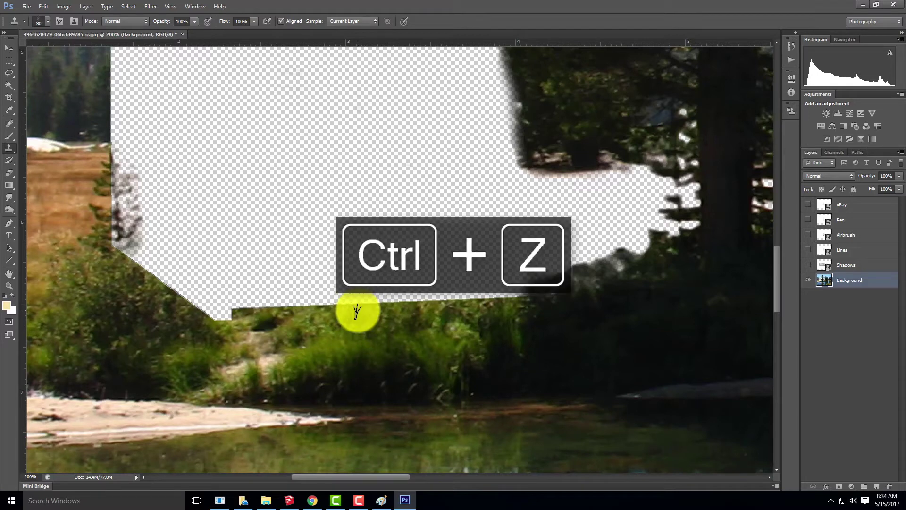
click(471, 305)
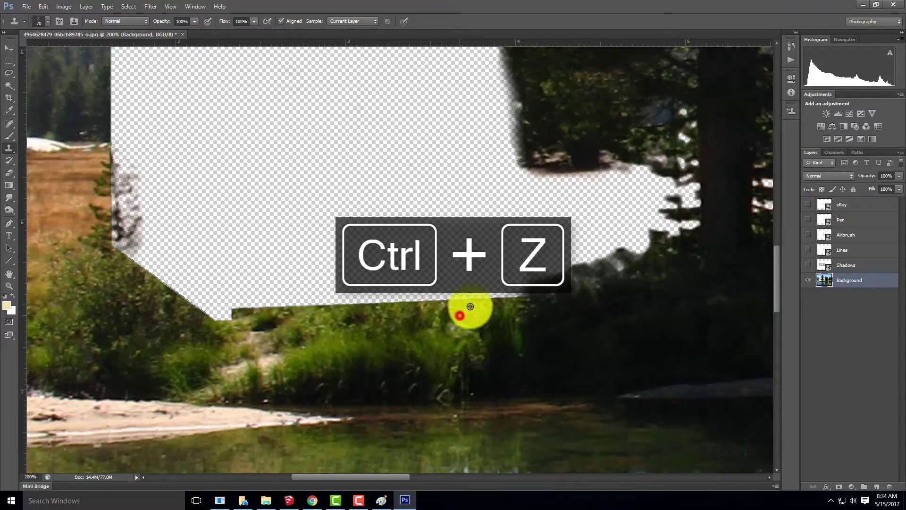
mouse_move(440, 306)
mouse_down()
mouse_move(377, 304)
mouse_move(453, 304)
mouse_move(393, 294)
mouse_move(412, 293)
mouse_move(317, 298)
mouse_move(437, 299)
mouse_up()
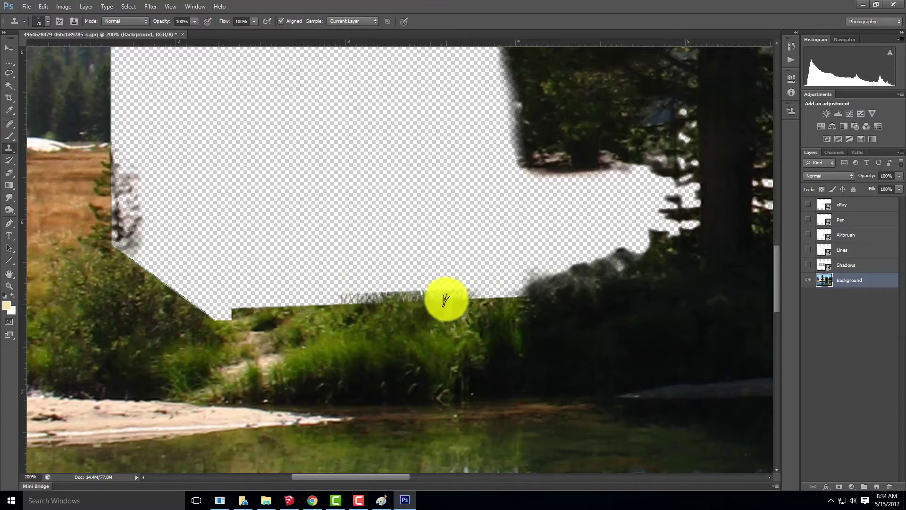
key(ctrl+z)
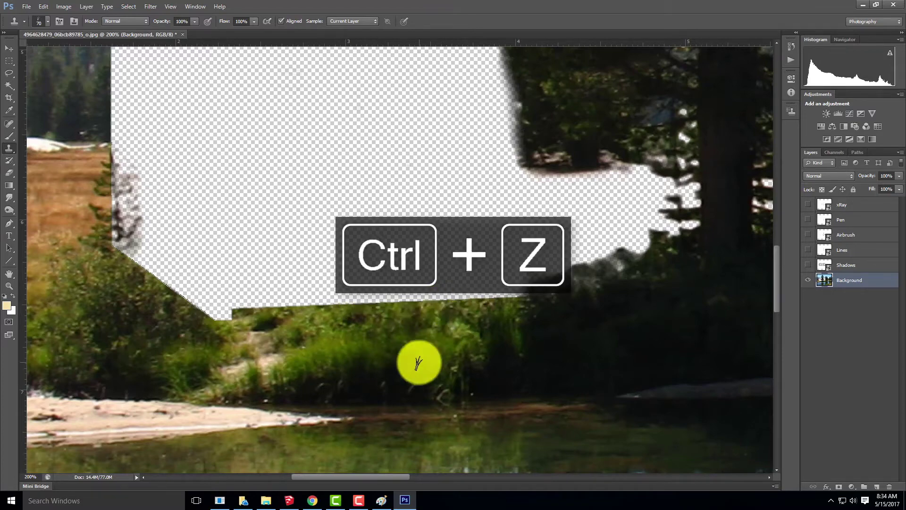
Clone grass from the bank over the straight cut edge below the house's left block, from the bush to the dark shrubs.
key(ctrl+minus)
drag(418, 362, 402, 274)
key(ctrl+equal)
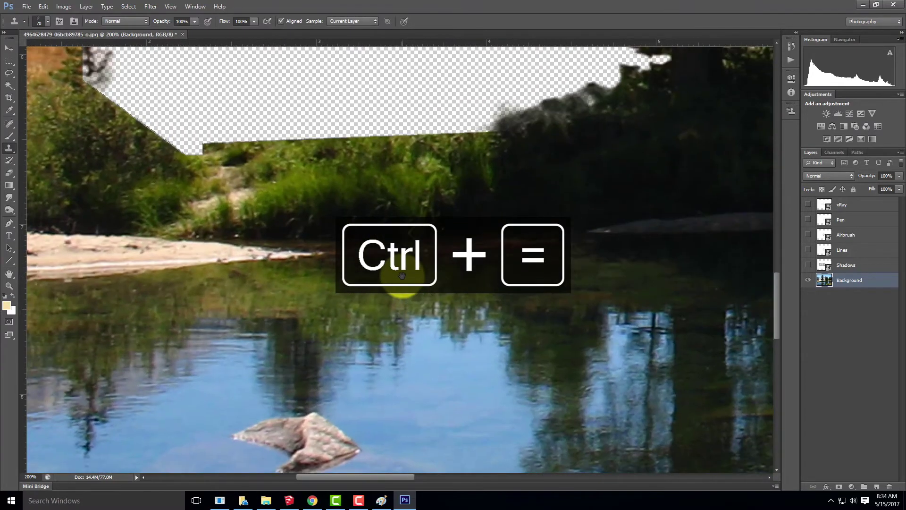
alt+click(411, 175)
mouse_move(415, 140)
mouse_down()
mouse_move(387, 137)
mouse_move(509, 135)
mouse_move(396, 148)
mouse_move(409, 150)
mouse_move(323, 143)
mouse_move(353, 141)
mouse_move(154, 146)
mouse_move(202, 168)
mouse_move(174, 164)
mouse_move(189, 171)
mouse_move(163, 140)
mouse_move(206, 165)
mouse_move(142, 141)
mouse_move(159, 135)
mouse_move(149, 133)
mouse_move(170, 142)
mouse_move(73, 81)
mouse_move(107, 116)
mouse_move(81, 70)
mouse_move(137, 126)
mouse_move(168, 134)
mouse_move(208, 172)
mouse_move(296, 152)
mouse_move(318, 154)
mouse_move(298, 160)
mouse_move(324, 170)
mouse_move(336, 166)
mouse_move(305, 172)
mouse_move(342, 167)
mouse_move(318, 164)
mouse_move(344, 172)
mouse_up()
Reduce the grass brush to 15–20 px and clone finer blades over the bank below the house's left block.
key(bracketleft)
key(bracketleft)
key(bracketleft)
key(bracketleft)
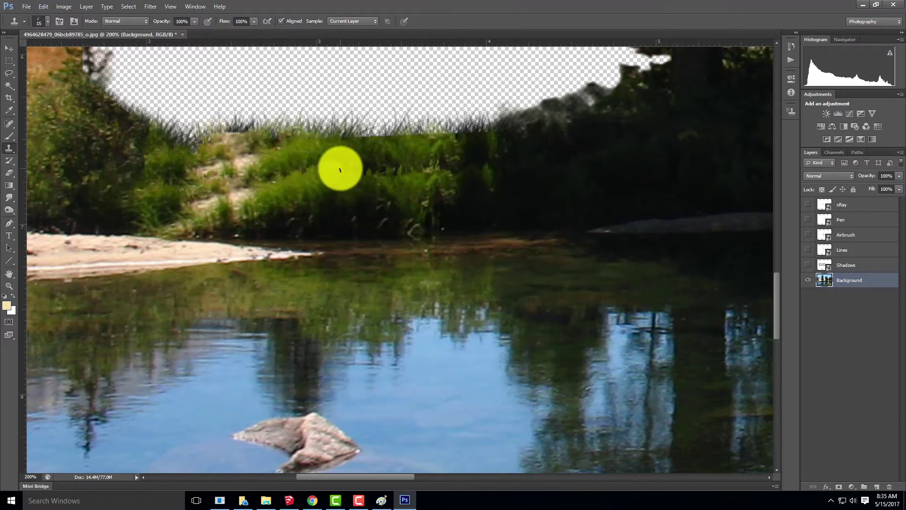
mouse_move(352, 169)
mouse_down()
mouse_move(371, 168)
mouse_move(351, 179)
mouse_move(310, 162)
mouse_move(347, 154)
mouse_move(398, 176)
mouse_move(412, 159)
mouse_move(417, 174)
mouse_move(319, 175)
mouse_up()
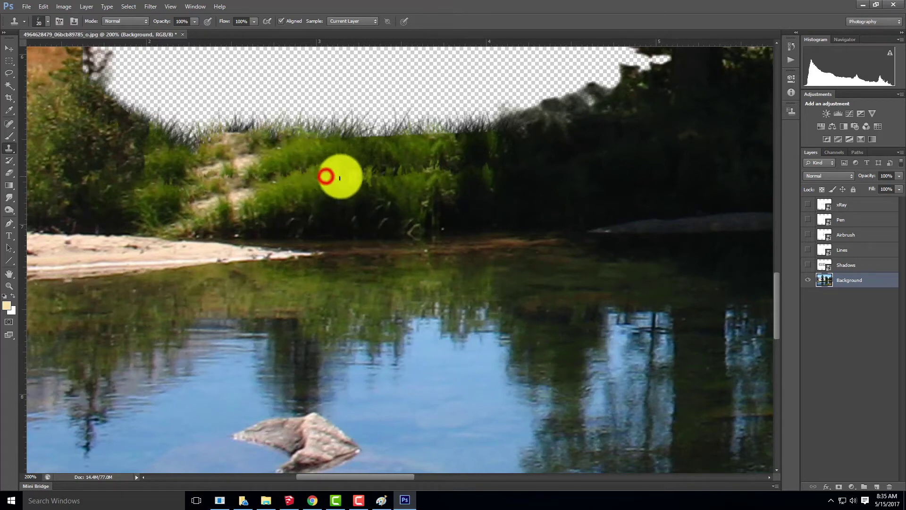
mouse_move(358, 177)
mouse_down()
mouse_move(338, 177)
mouse_move(474, 151)
mouse_up()
click(410, 158)
mouse_move(410, 158)
mouse_down()
mouse_move(382, 170)
mouse_move(394, 167)
mouse_move(370, 164)
mouse_move(410, 166)
mouse_move(374, 137)
mouse_move(335, 139)
mouse_move(348, 154)
mouse_move(304, 148)
mouse_up()
alt+click(373, 134)
alt+click(372, 134)
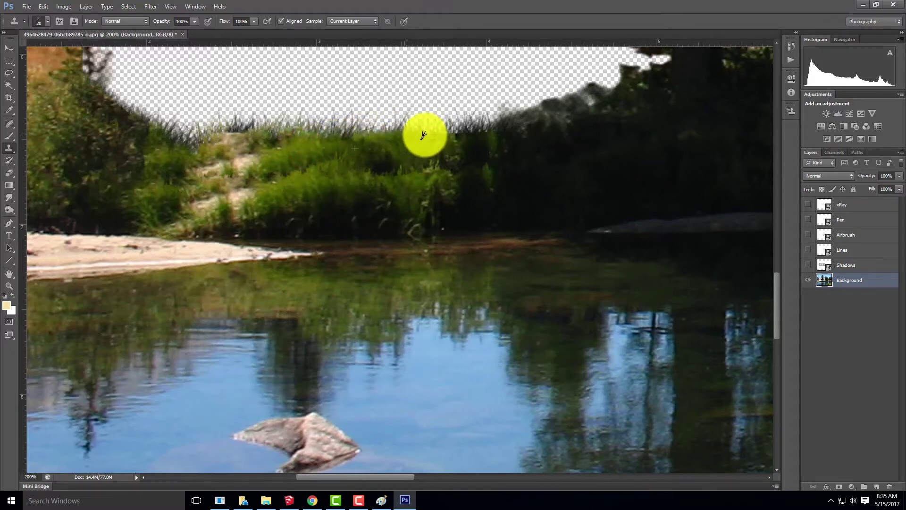
Show the Lines layer again and move the Background layer to the top of the layer stack.
click(807, 250)
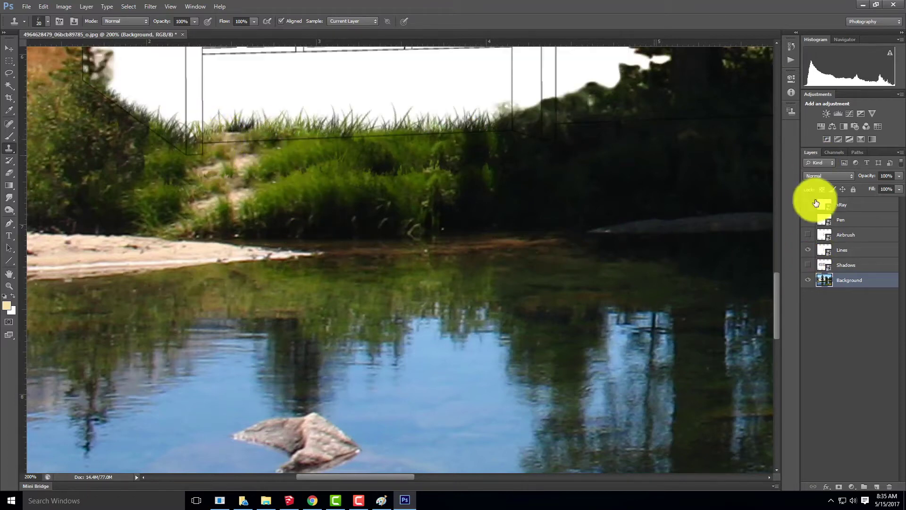
drag(858, 280, 846, 198)
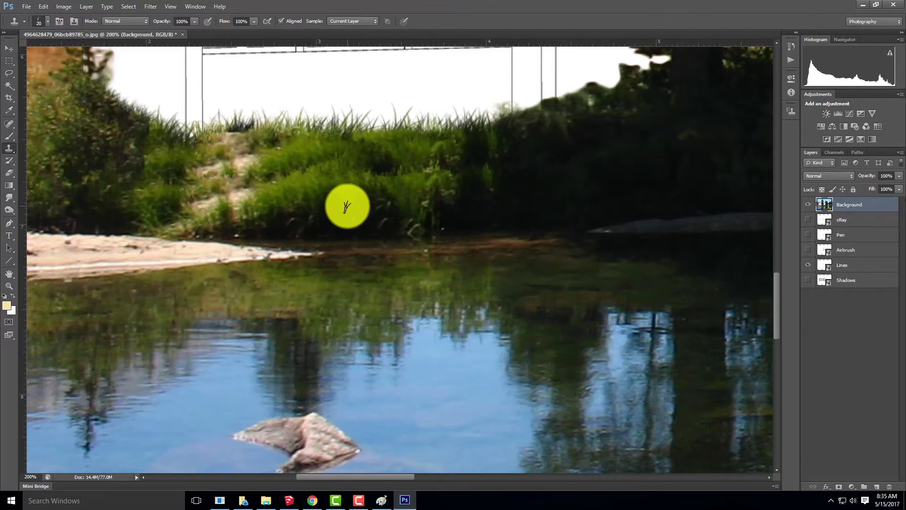
Clone grass over the middle of the right block's bottom edge with the 20 px grass brush, sampling from the bank below.
key(ctrl+minus)
key(ctrl+minus)
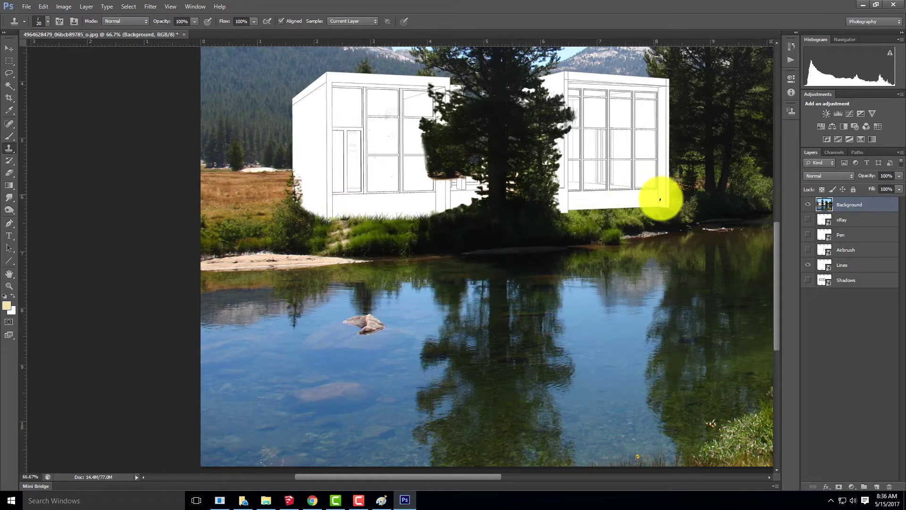
drag(662, 197, 514, 196)
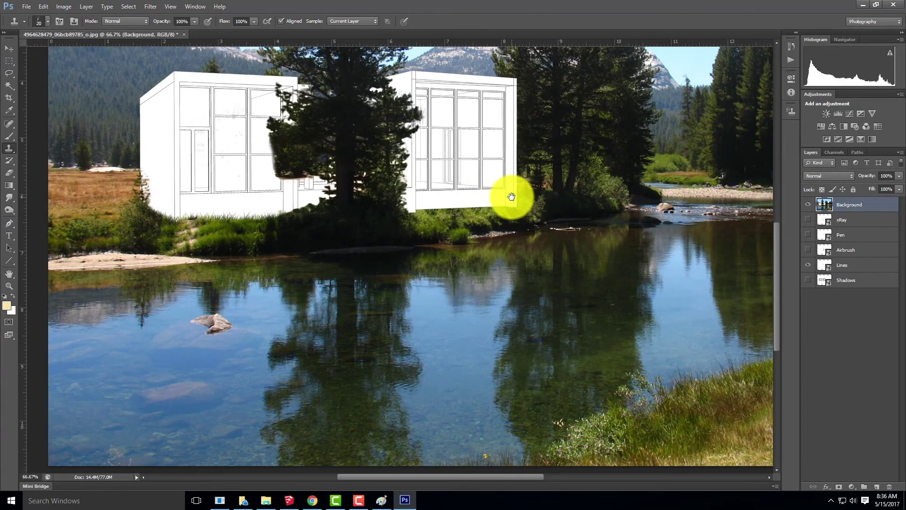
key(ctrl+equal)
key(ctrl+equal)
drag(682, 129, 398, 263)
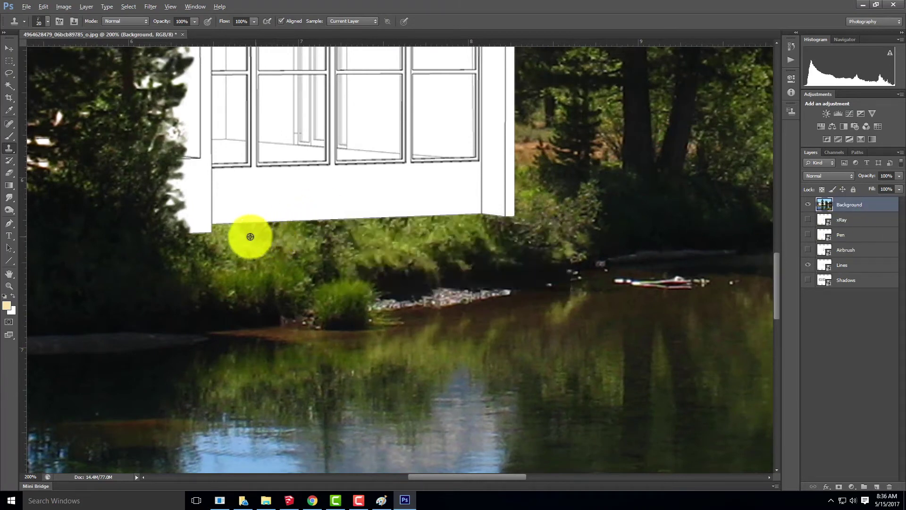
alt+click(232, 235)
click(269, 225)
mouse_move(324, 225)
mouse_down()
mouse_move(308, 218)
mouse_move(392, 221)
mouse_up()
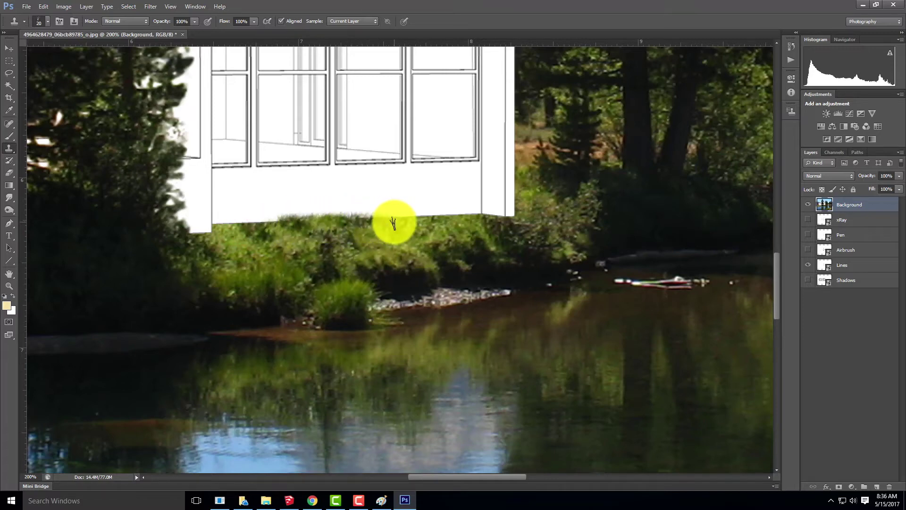
Enlarge the grass brush to 30 px and extend the cloned grass along the right block's bottom edge, undoing a misplaced stroke.
key(bracketright)
click(369, 217)
mouse_move(427, 218)
mouse_down()
mouse_move(419, 218)
mouse_move(489, 218)
mouse_move(259, 224)
mouse_move(452, 216)
mouse_move(461, 206)
mouse_move(173, 226)
mouse_move(259, 247)
mouse_up()
key(ctrl+z)
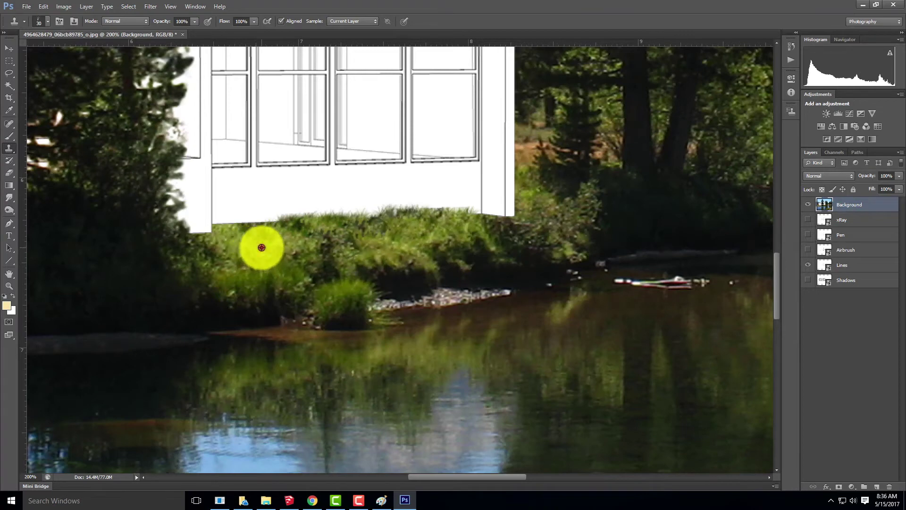
click(421, 216)
mouse_move(440, 216)
mouse_down()
mouse_move(481, 210)
mouse_move(259, 242)
mouse_move(429, 219)
mouse_move(230, 228)
mouse_move(438, 227)
mouse_move(421, 218)
mouse_move(212, 227)
mouse_move(257, 253)
mouse_move(196, 229)
mouse_move(215, 235)
mouse_up()
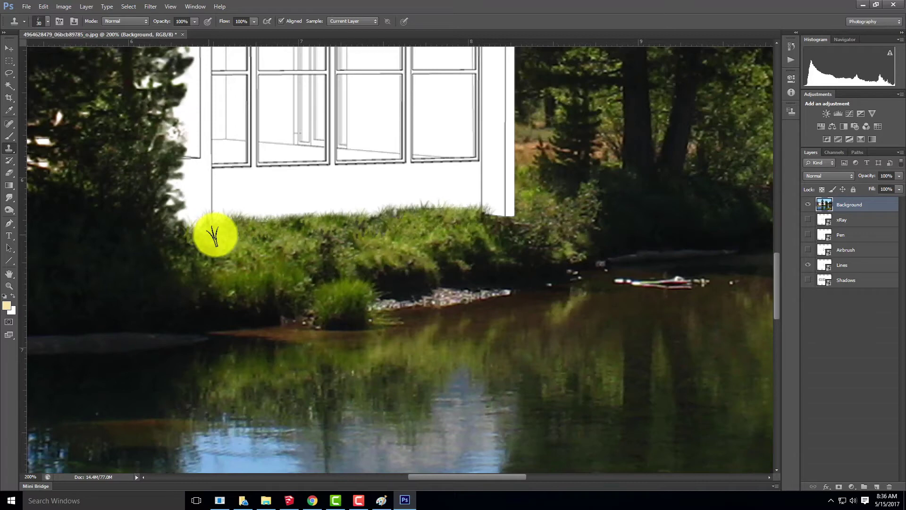
Clone grass over the bottom corner of the right block and blend it into the bushes beside the wall with the 30 px grass brush.
alt+click(410, 219)
drag(485, 218, 496, 221)
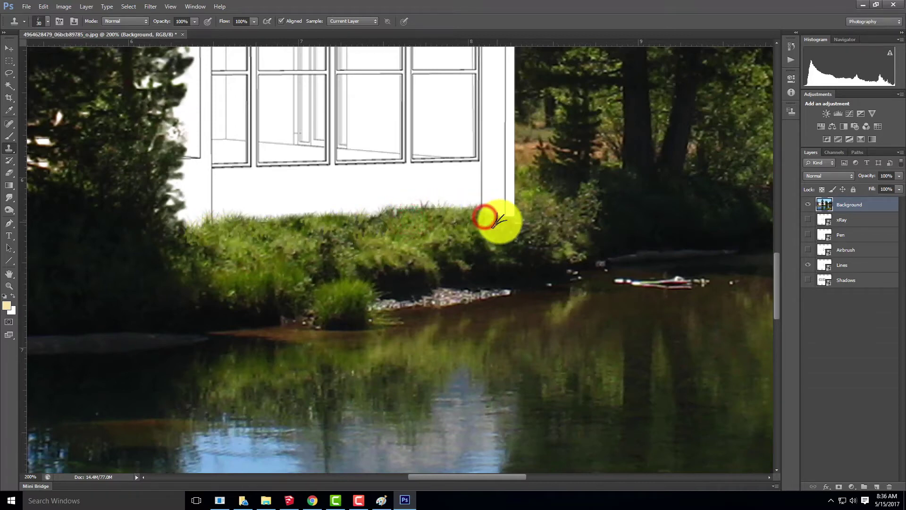
drag(504, 223, 526, 218)
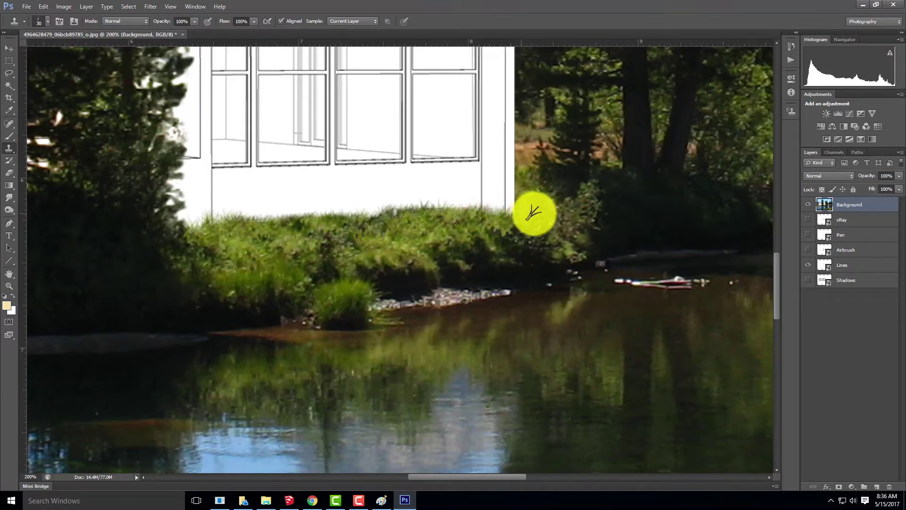
alt+click(541, 194)
click(520, 214)
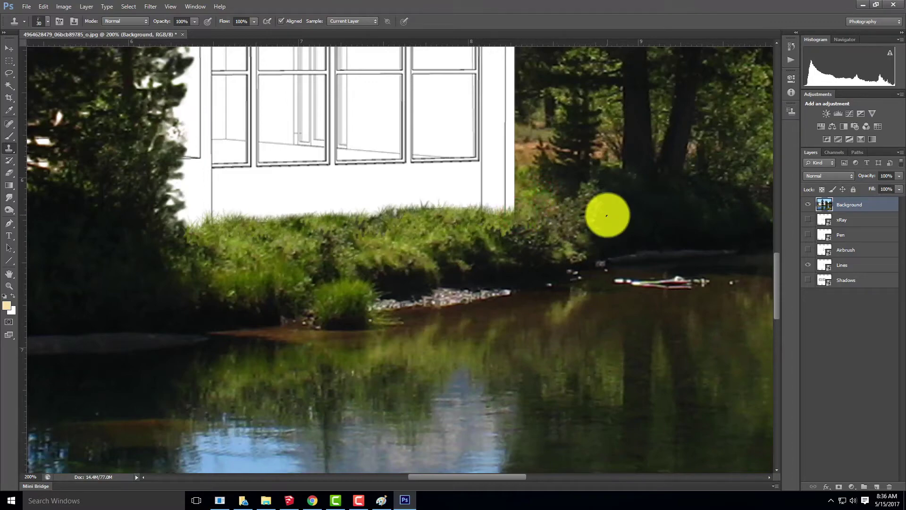
key(ctrl+0)
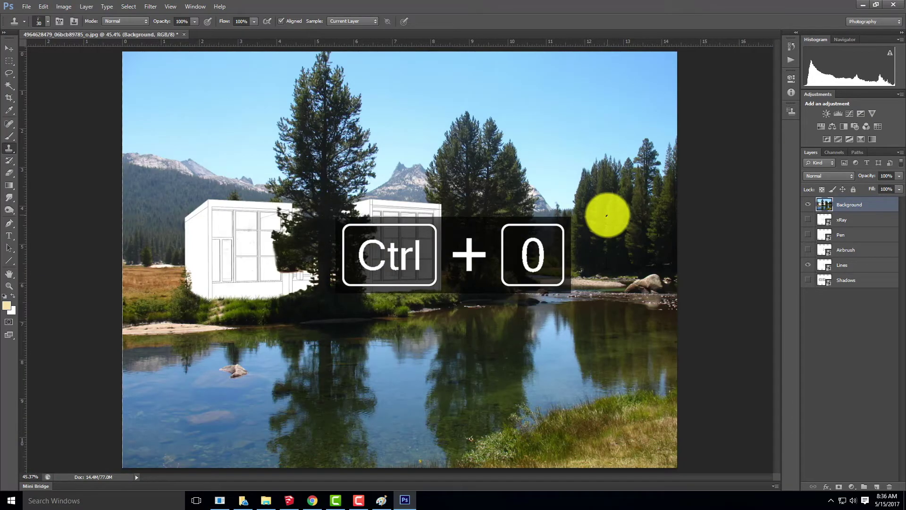
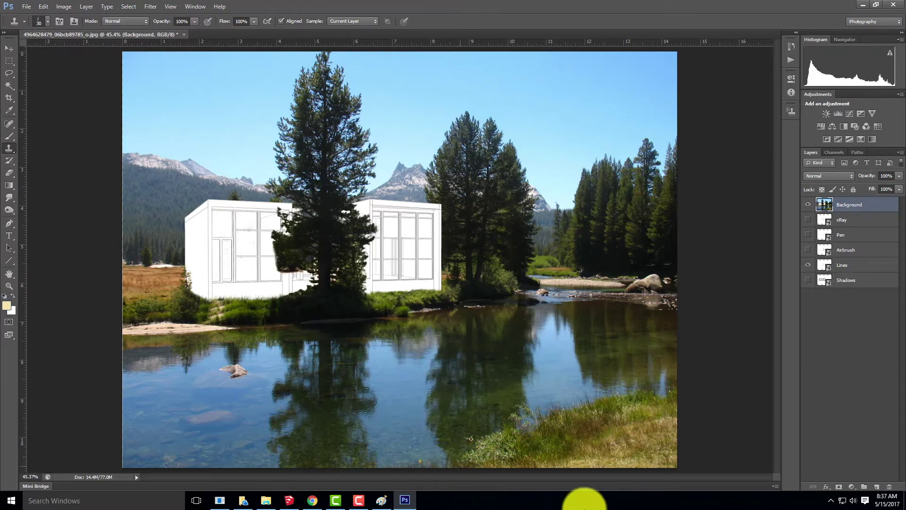
Switch to Chrome, return to the Flickr photo search and search for "clear sky".
click(306, 502)
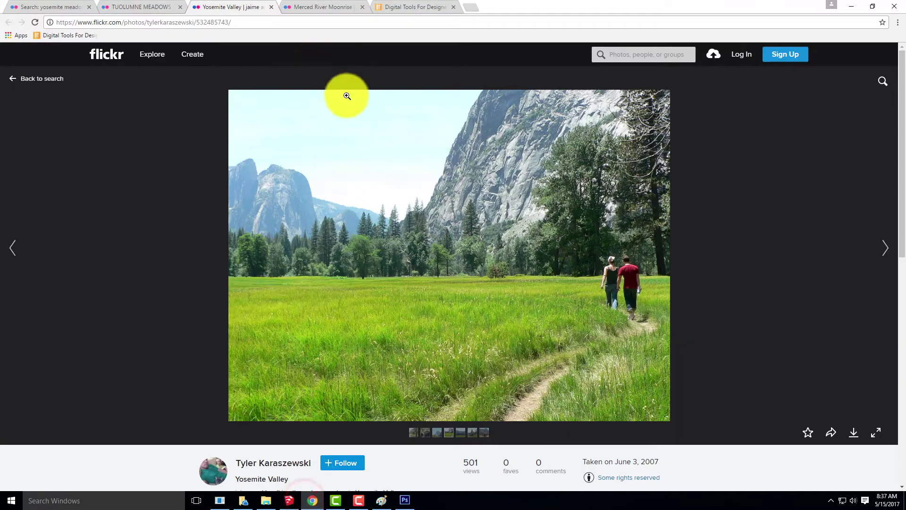
click(19, 5)
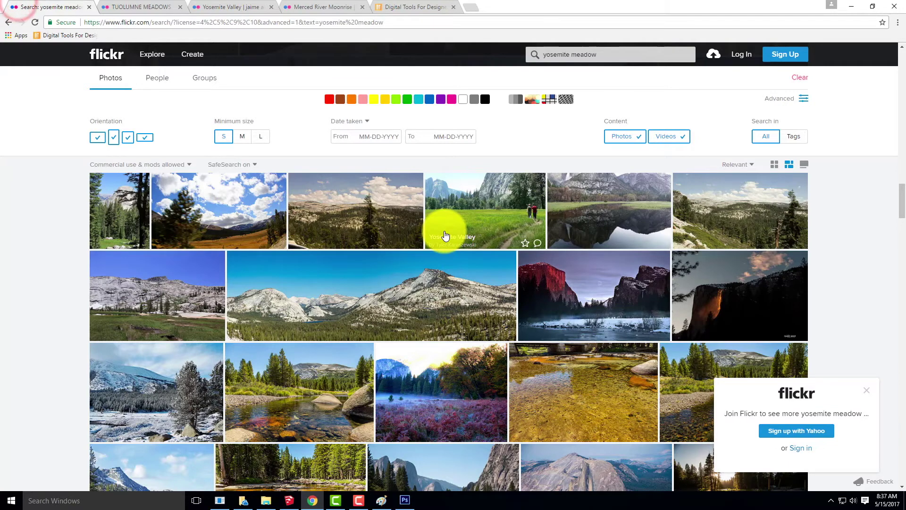
click(599, 55)
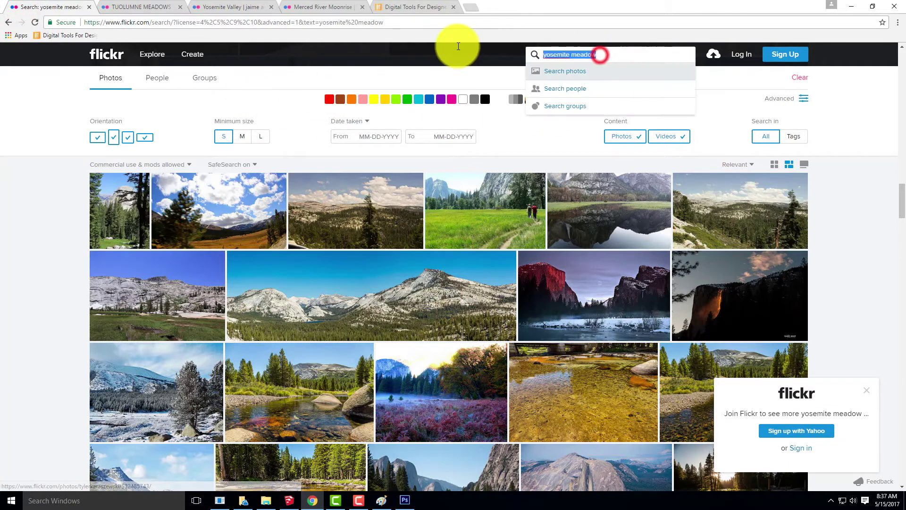
text(cle)
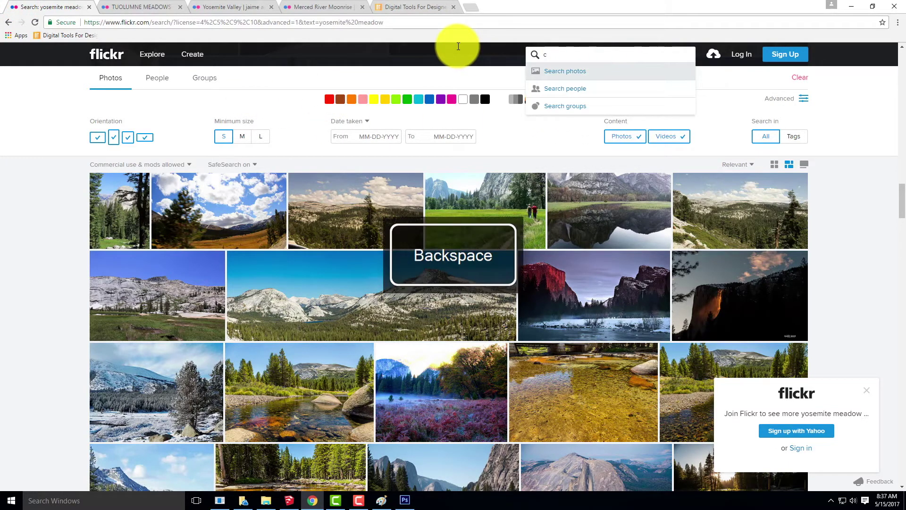
text(lear sky)
key(Return)
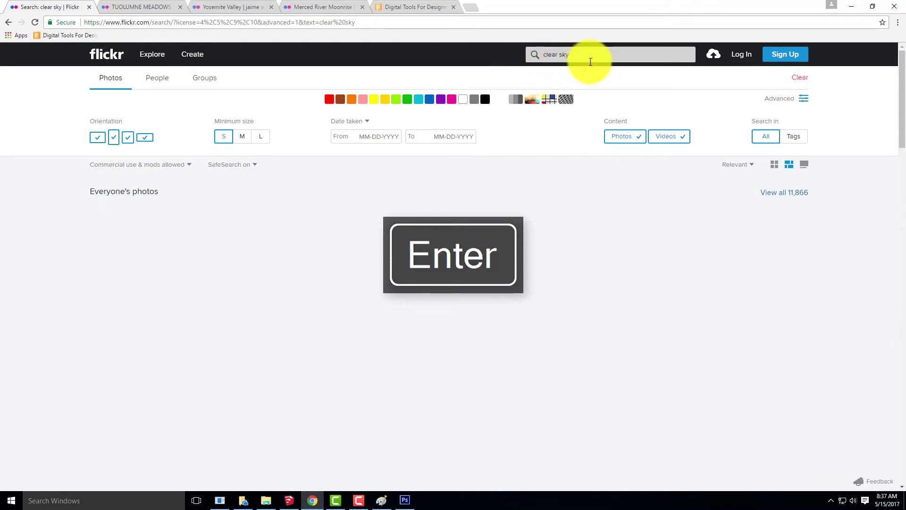
Replace the Flickr search term with "high clouds" and run the photo search.
click(594, 53)
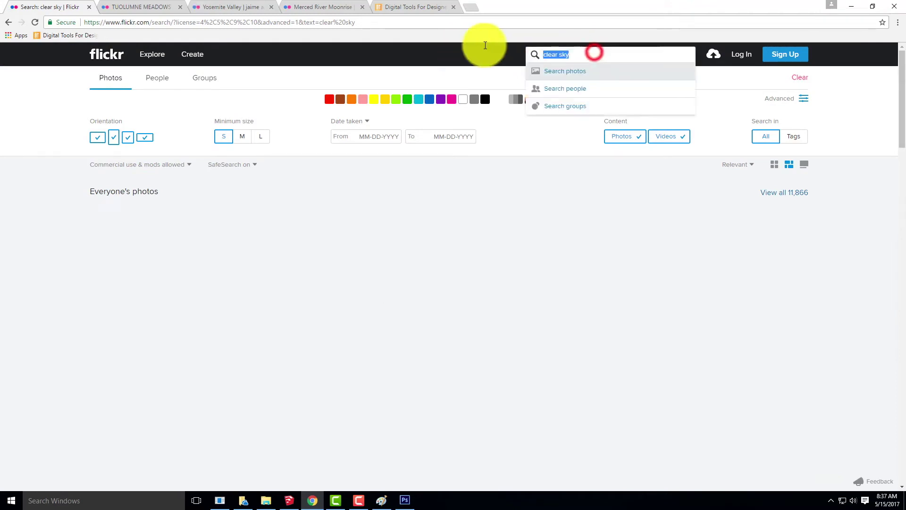
text(high t)
key(BackSpace)
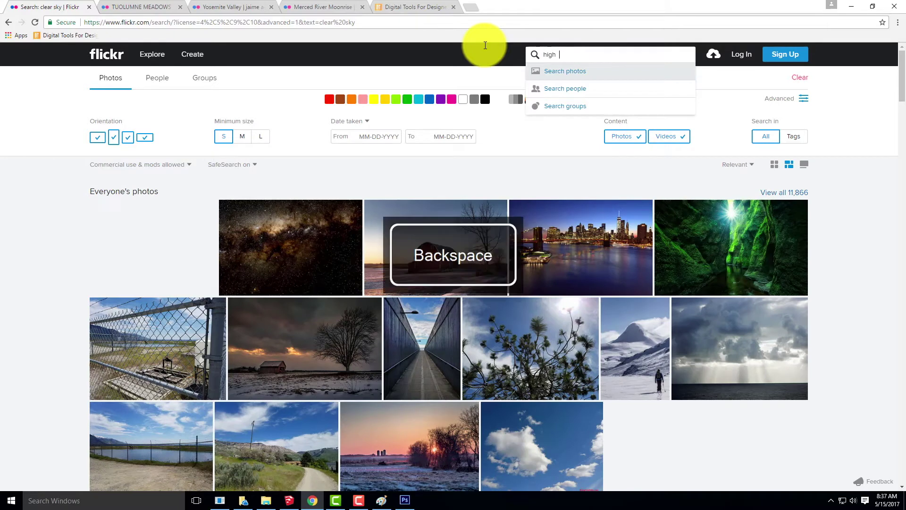
text(clouds)
key(Return)
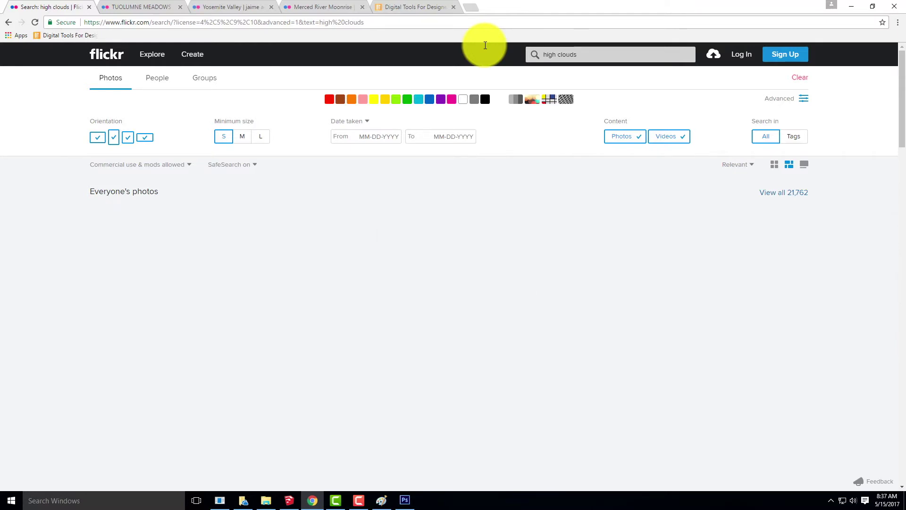
Find the pale blue "Clouds" photo in the search results, open it and download it at the Original (3648 × 2736) size.
scroll(646, 304, down, 3)
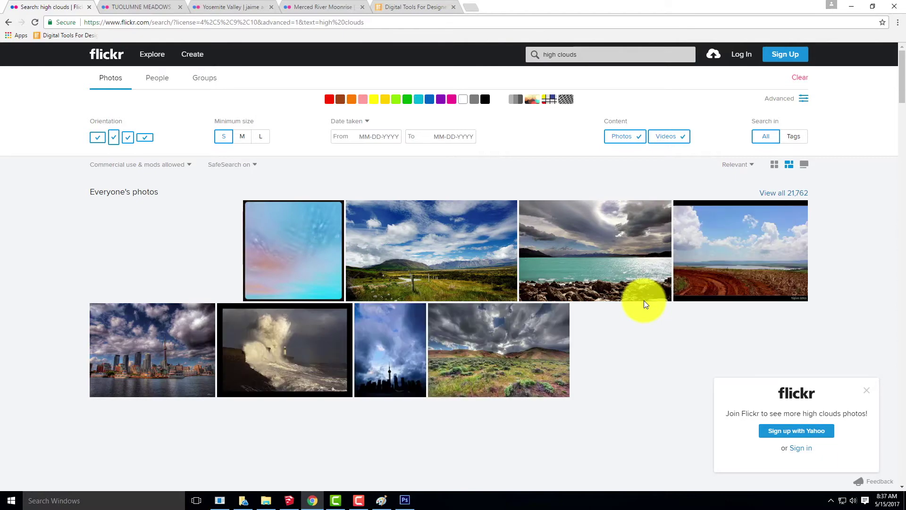
scroll(646, 304, down, 2)
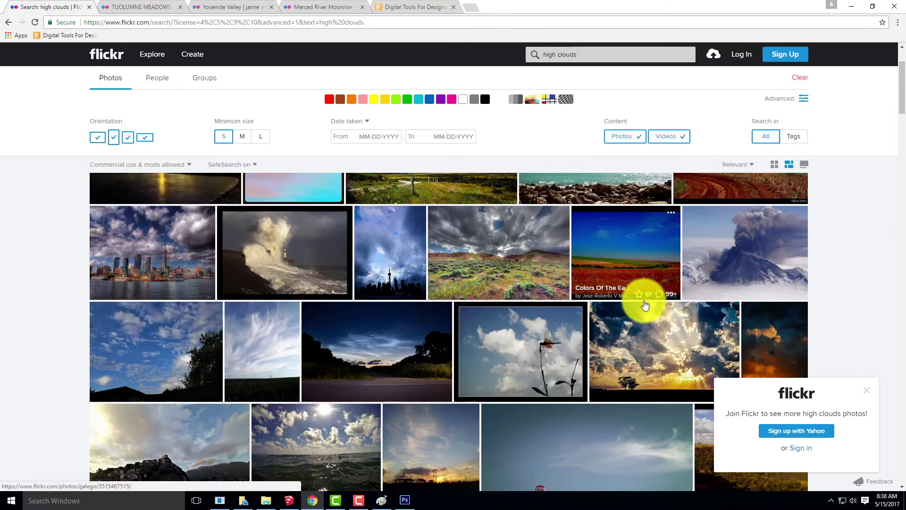
scroll(646, 304, down, 3)
scroll(645, 304, down, 1)
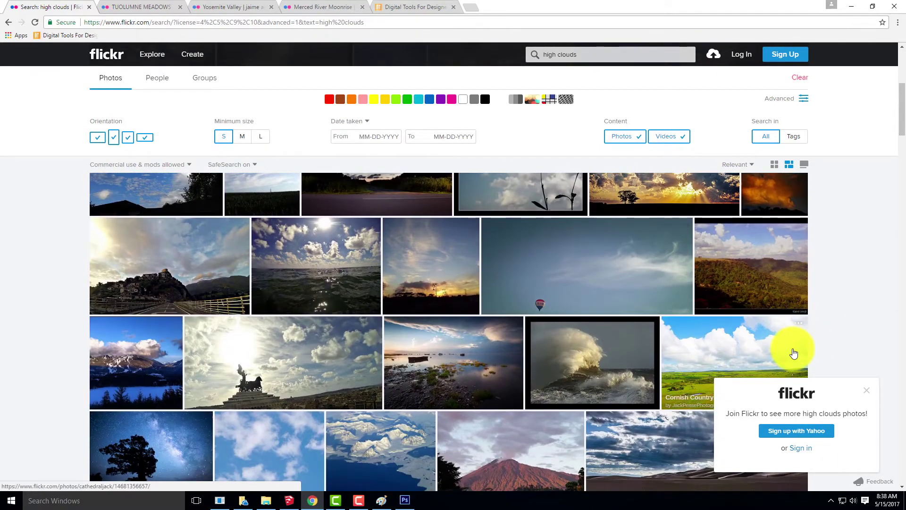
scroll(769, 315, down, 6)
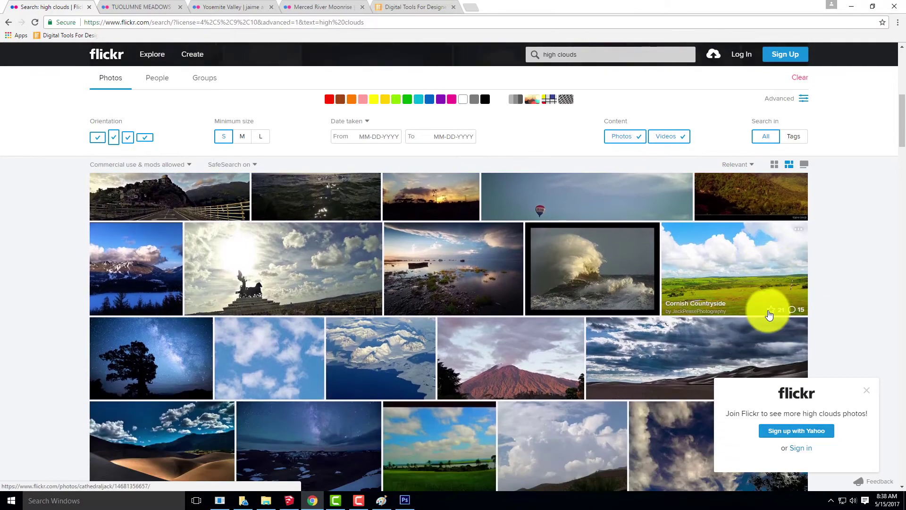
scroll(769, 315, down, 5)
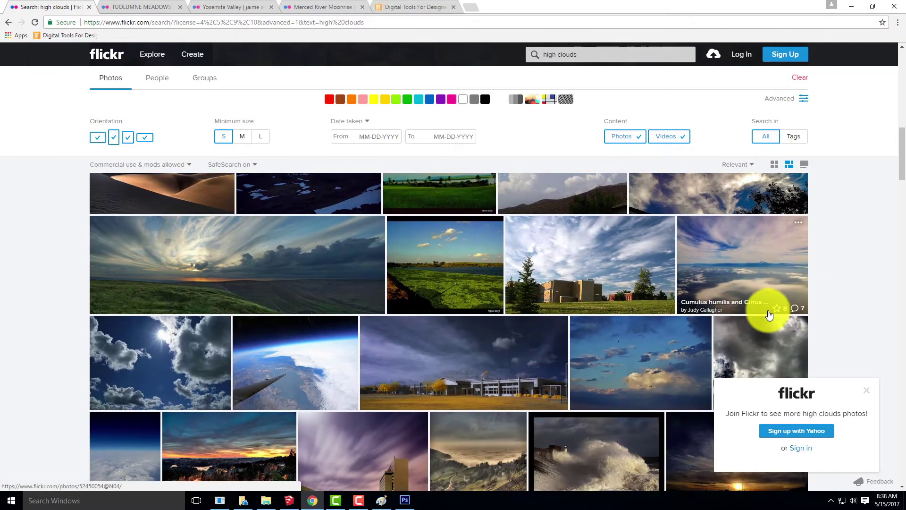
scroll(769, 314, down, 3)
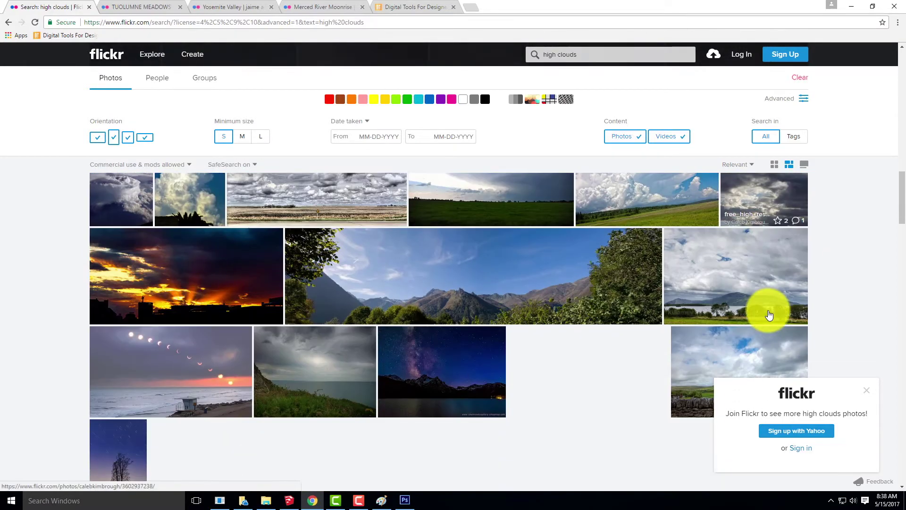
scroll(770, 315, down, 4)
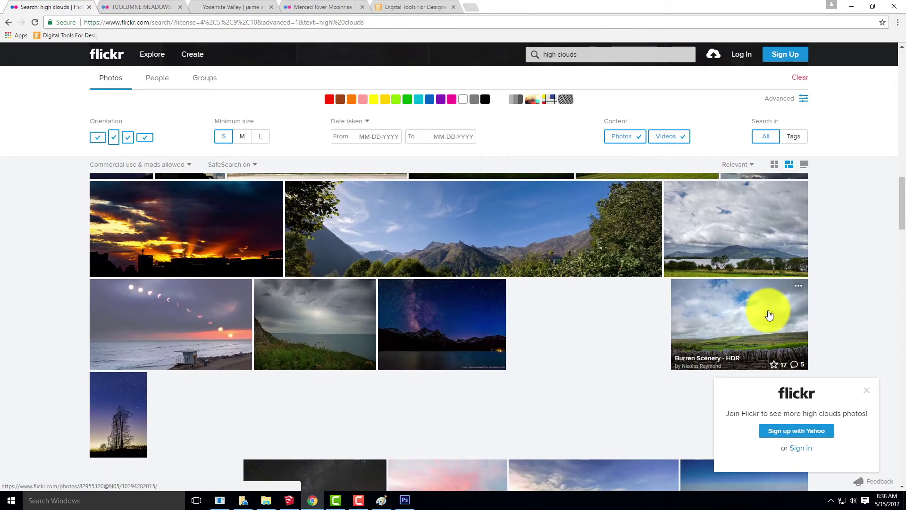
scroll(769, 315, down, 7)
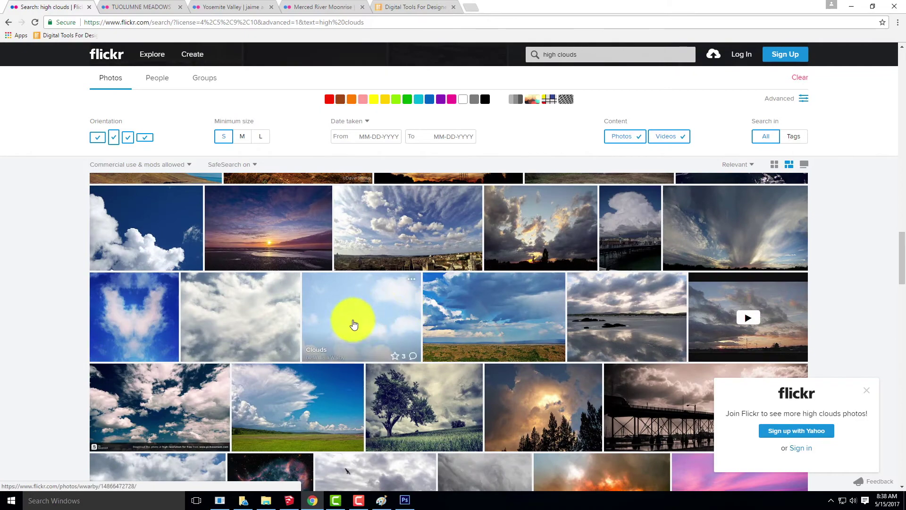
click(382, 315)
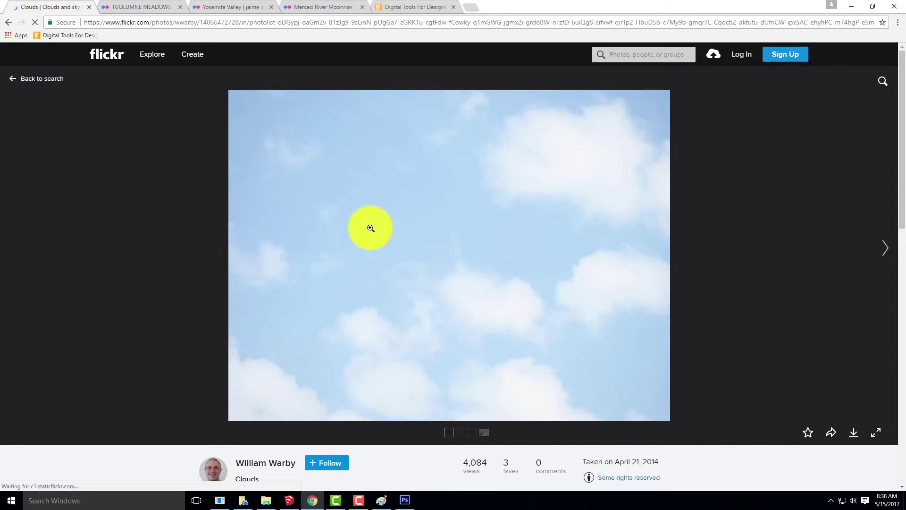
click(856, 434)
click(829, 399)
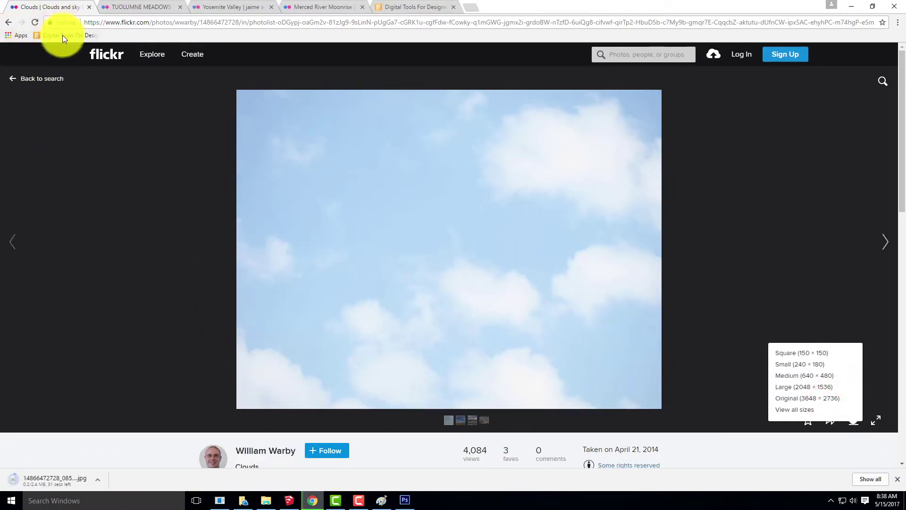
click(100, 478)
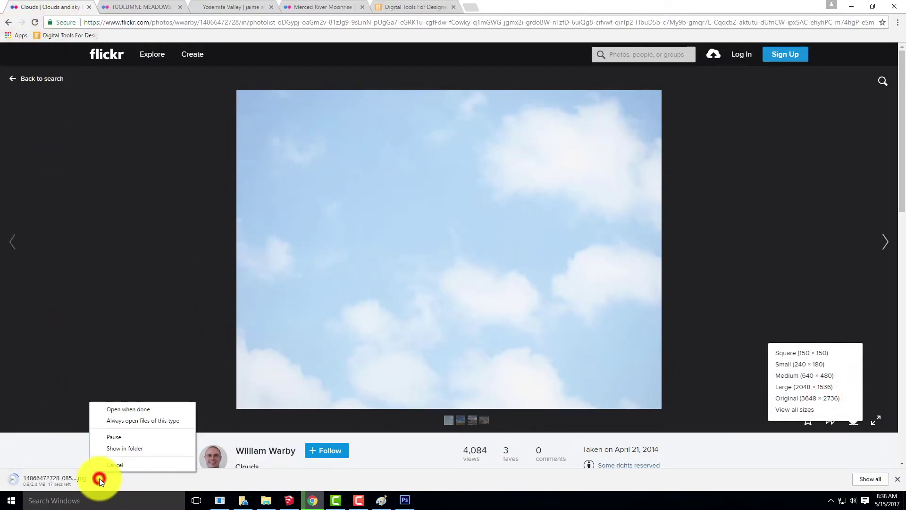
click(124, 449)
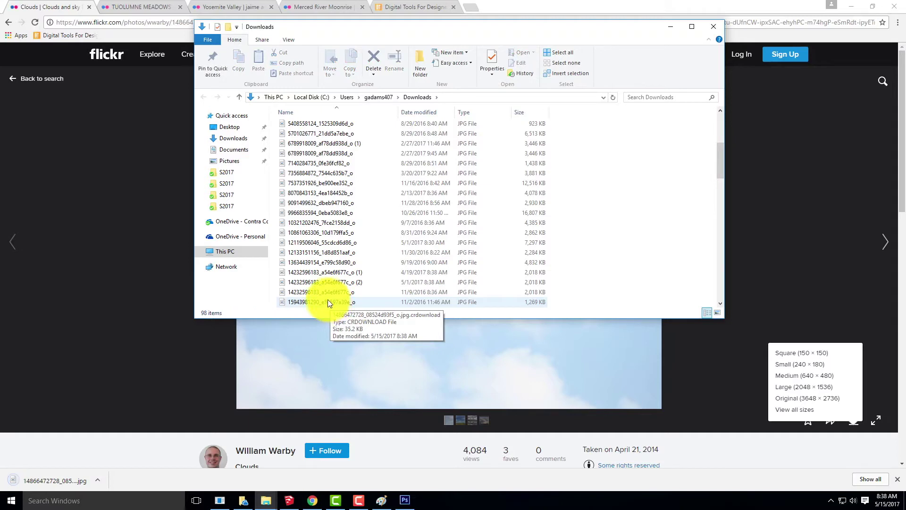
click(95, 481)
click(143, 443)
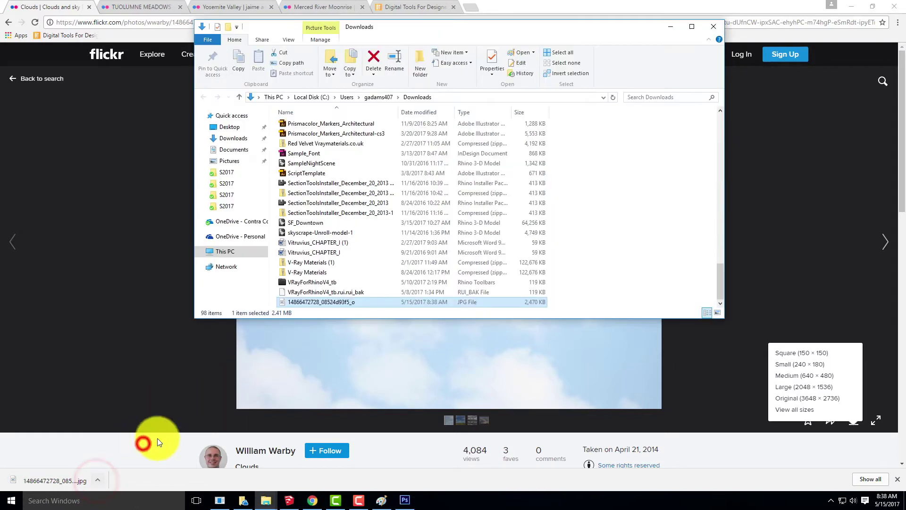
right_click(327, 304)
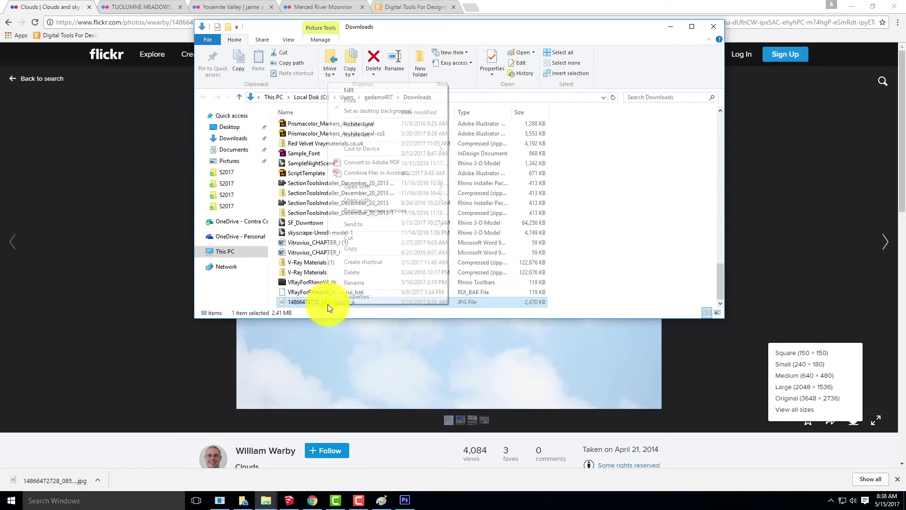
click(359, 247)
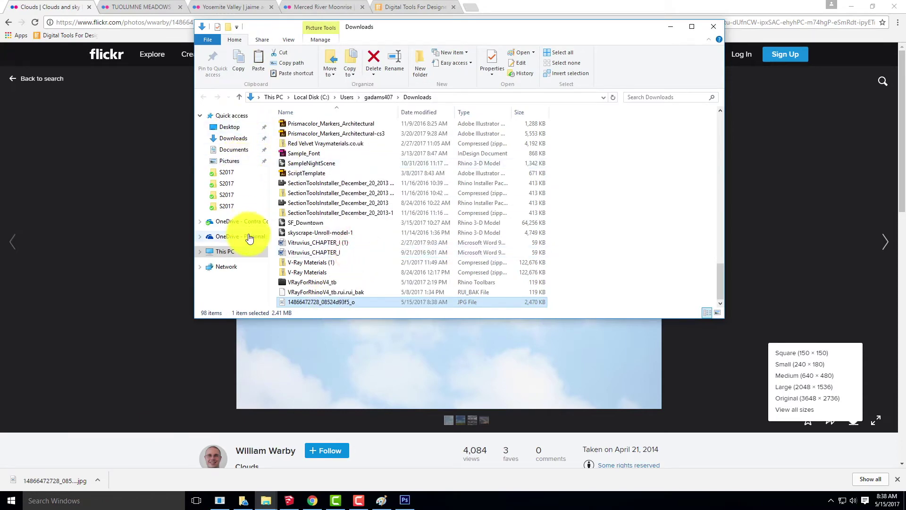
Paste the cloud photo into the Contra Costa OneDrive folder Live Demonstrations > Live - A135 Exercises > Ex130 > S2017.
click(243, 221)
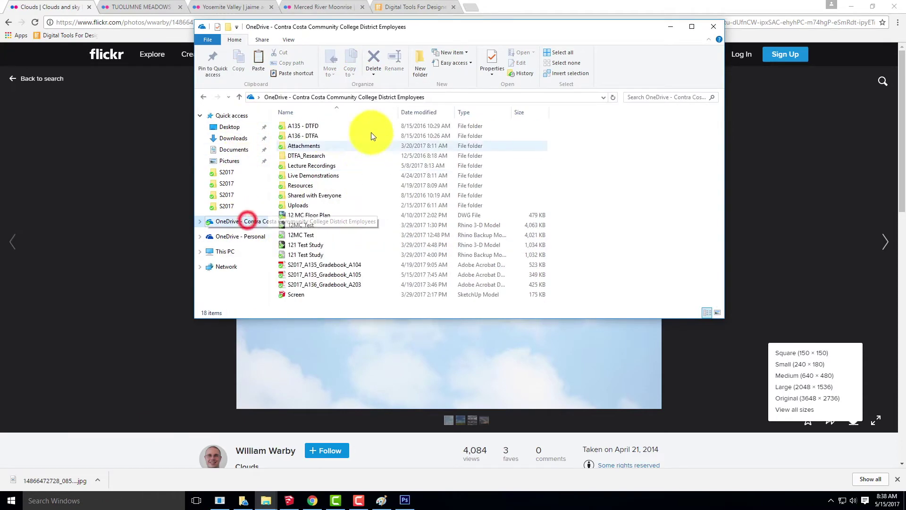
double_click(314, 176)
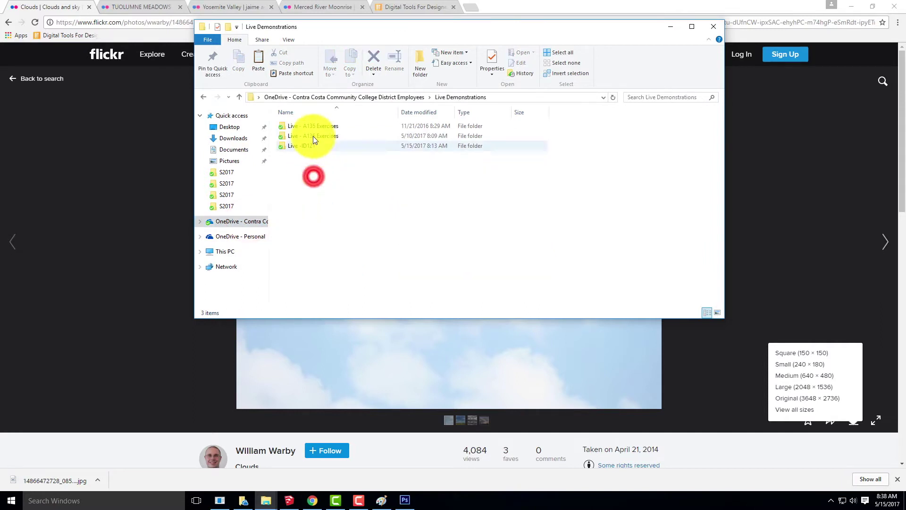
click(313, 128)
double_click(313, 128)
double_click(304, 290)
double_click(295, 155)
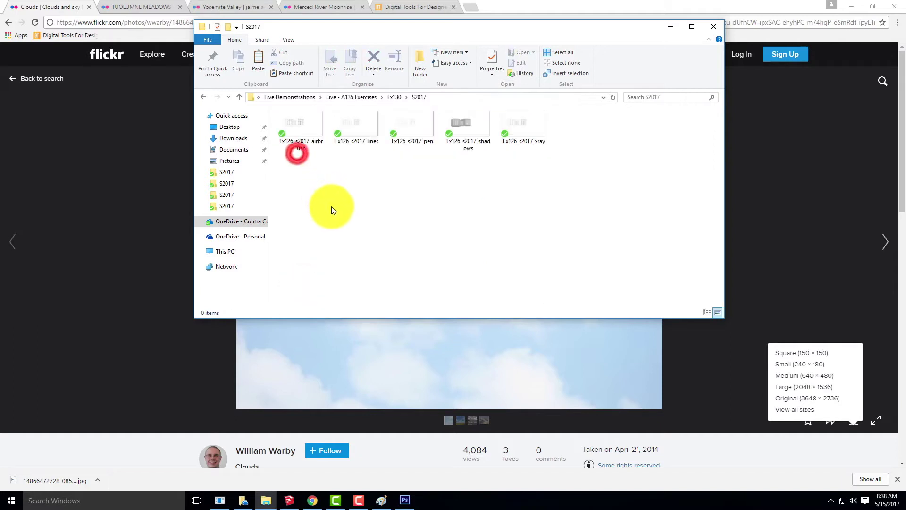
right_click(332, 206)
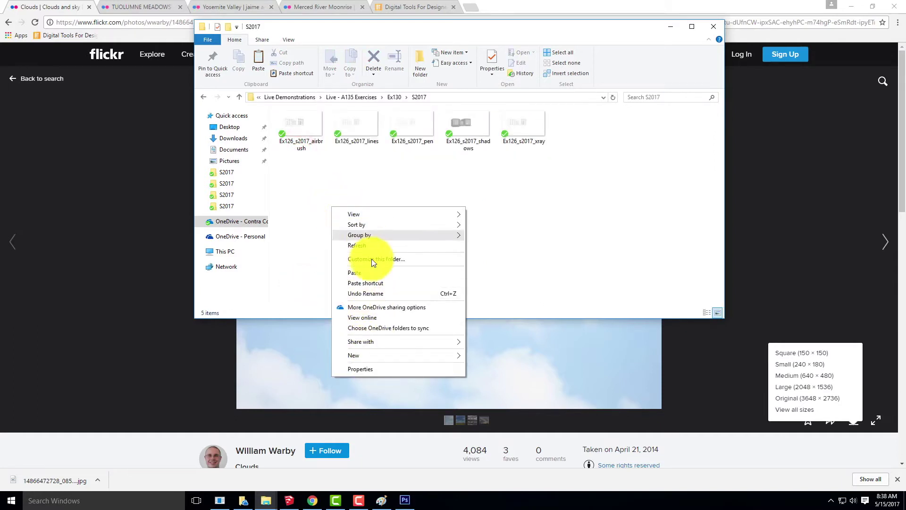
click(369, 274)
click(407, 244)
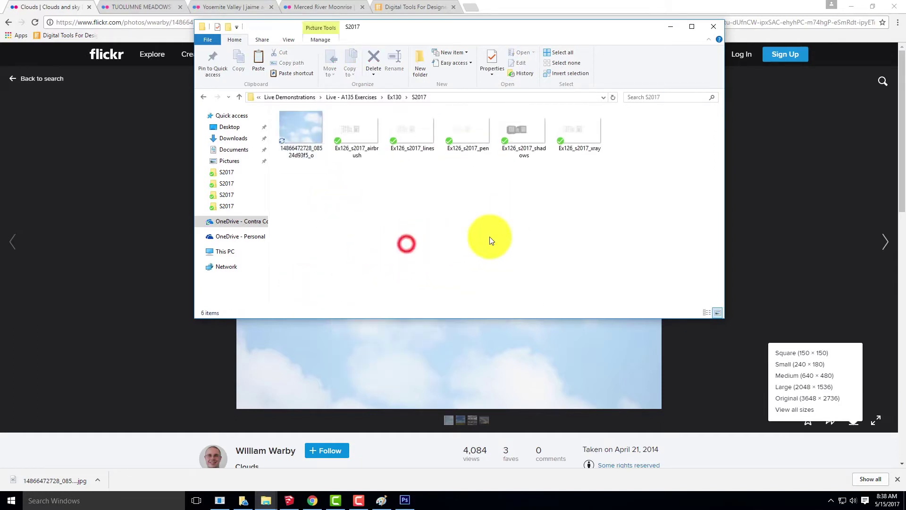
click(405, 503)
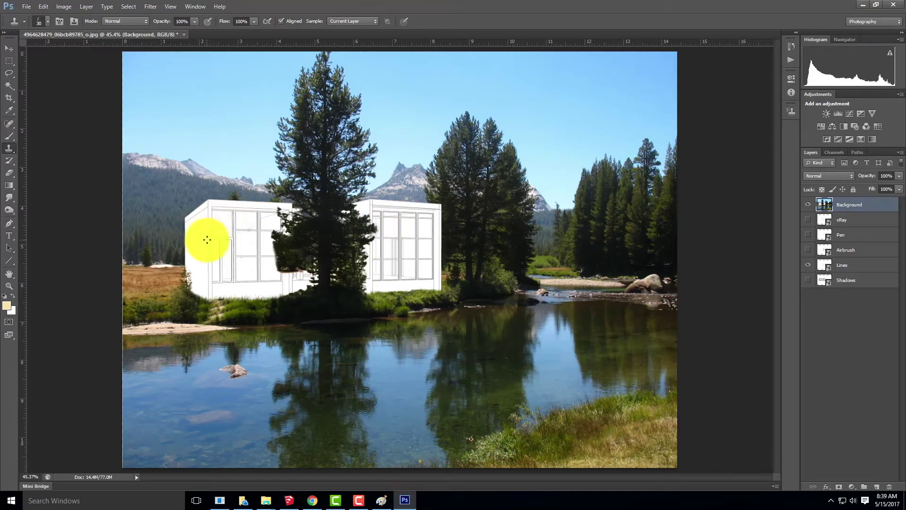
click(27, 6)
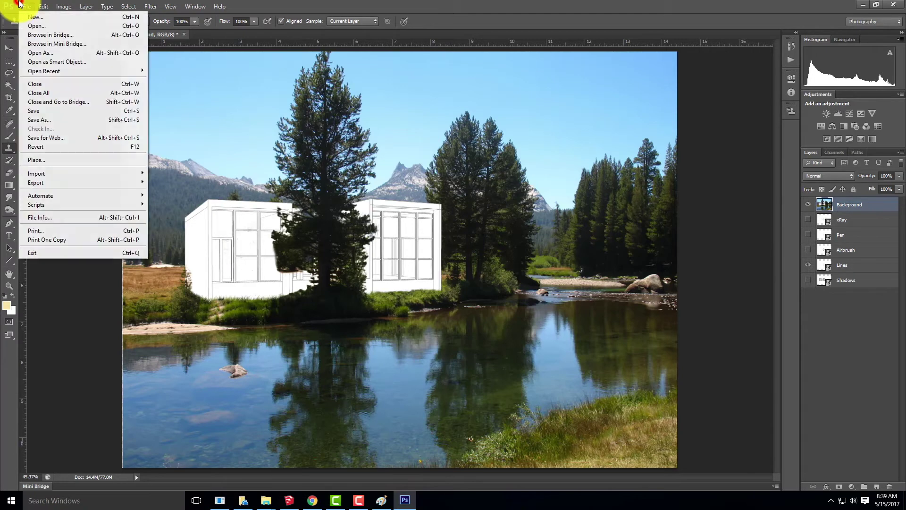
click(50, 161)
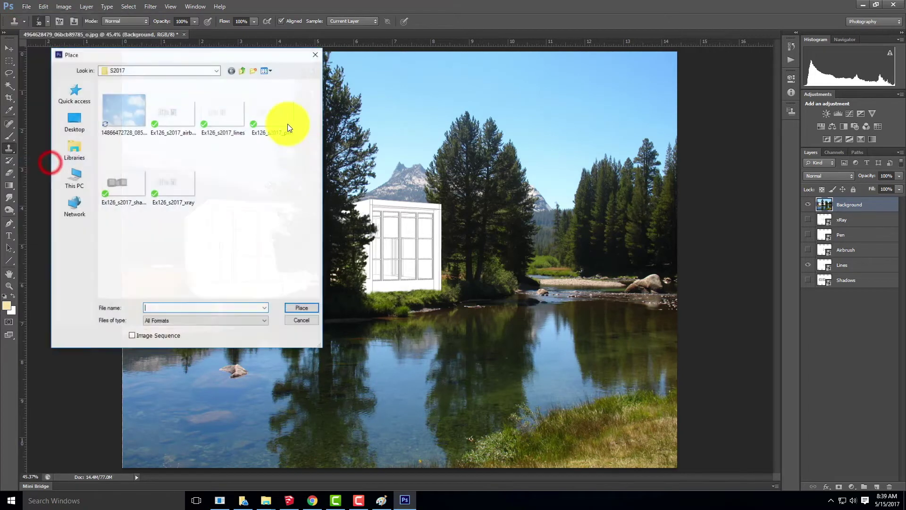
click(300, 308)
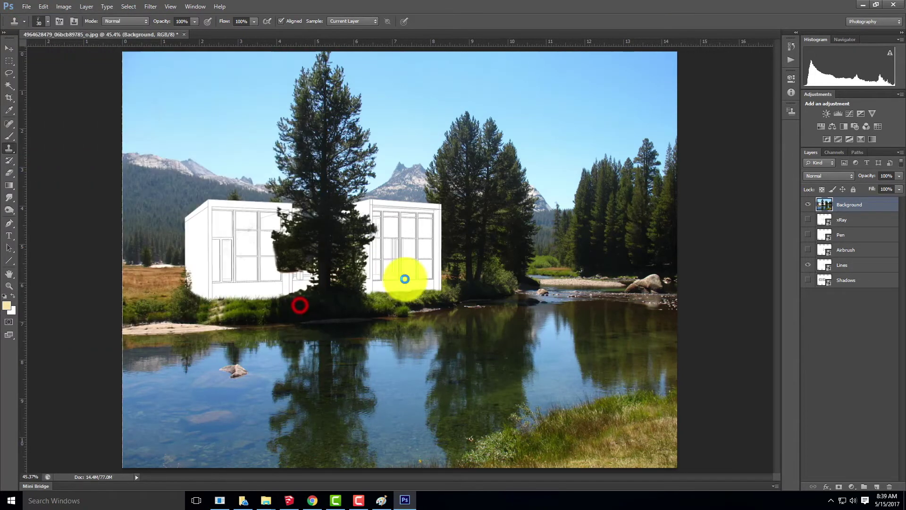
Scale the placed cloud photo to about 50% in proportion, position it over the house and commit the placement.
drag(677, 52, 494, 189)
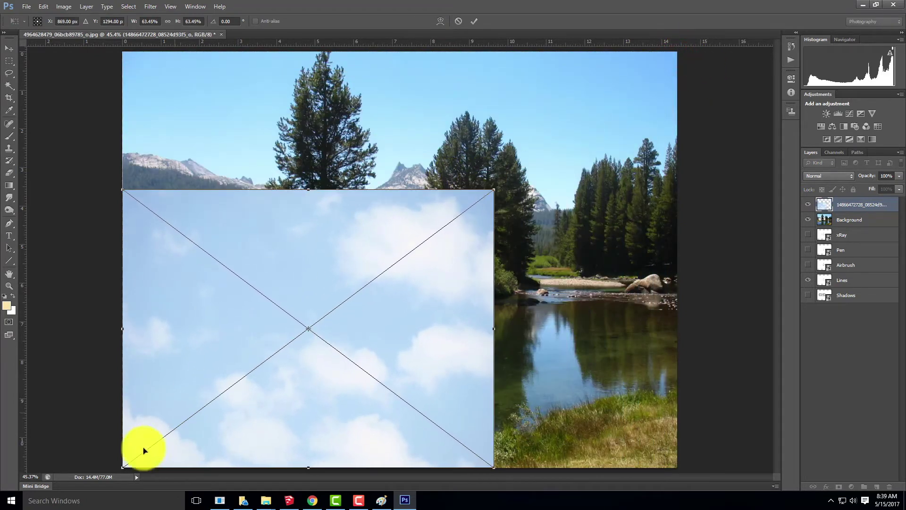
drag(127, 465, 179, 421)
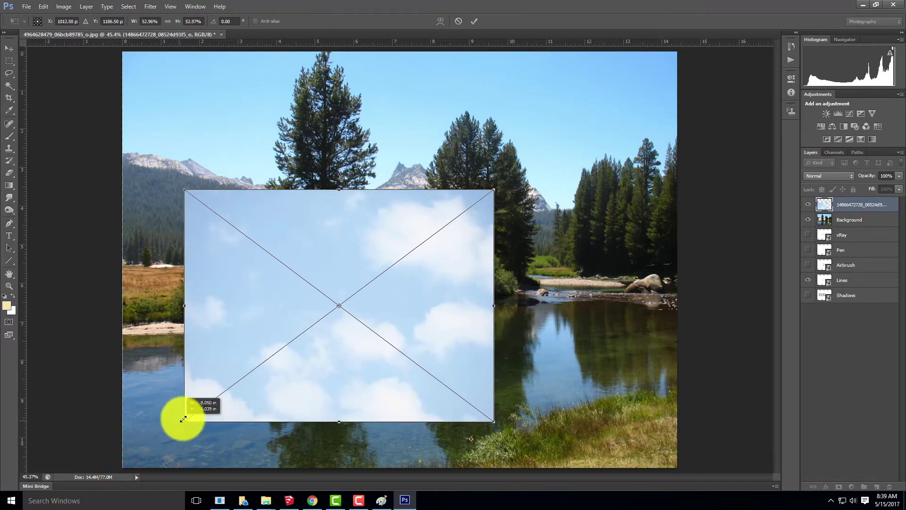
drag(494, 189, 479, 206)
drag(359, 309, 361, 281)
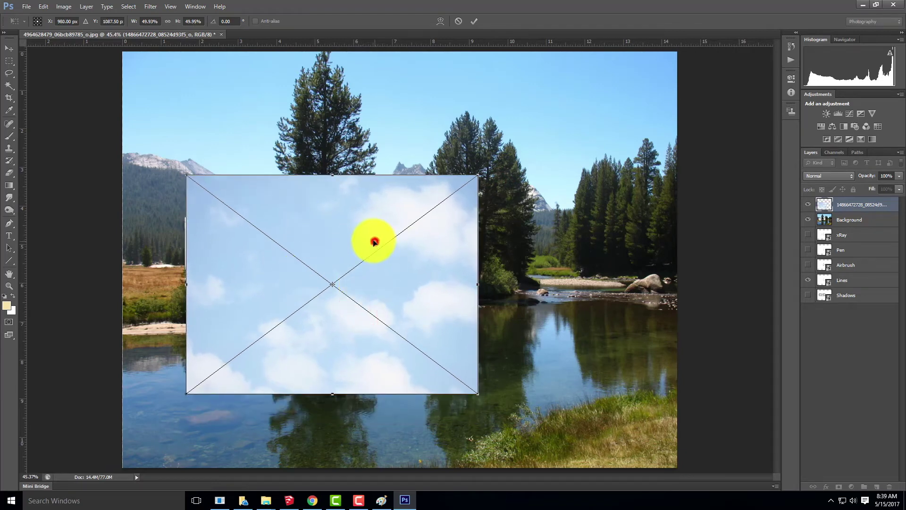
drag(374, 242, 372, 238)
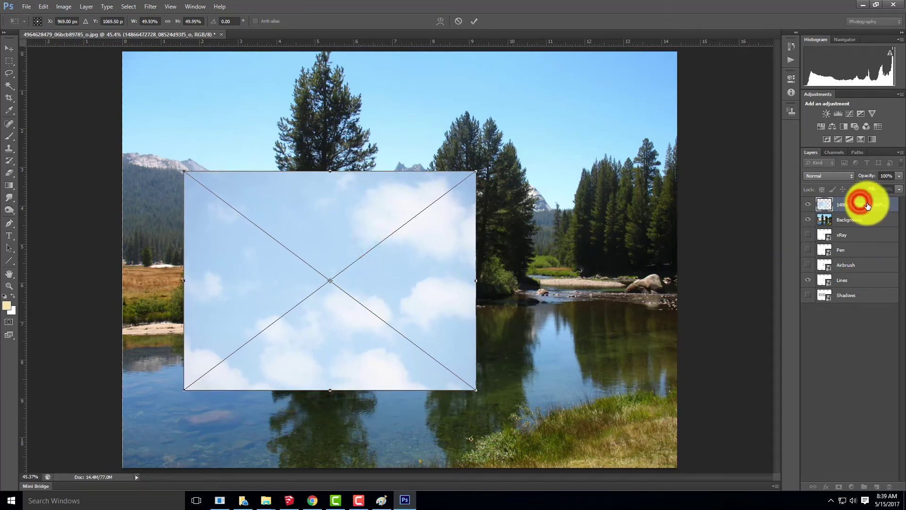
click(475, 22)
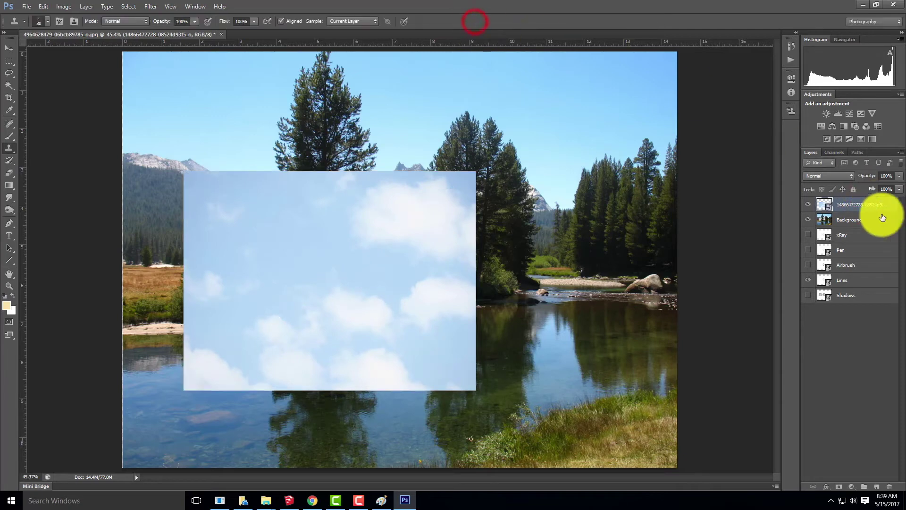
Rename the cloud photo layer as Windows and move it beneath the Shadows layer at the bottom of the layer stack.
double_click(857, 205)
text(Window)
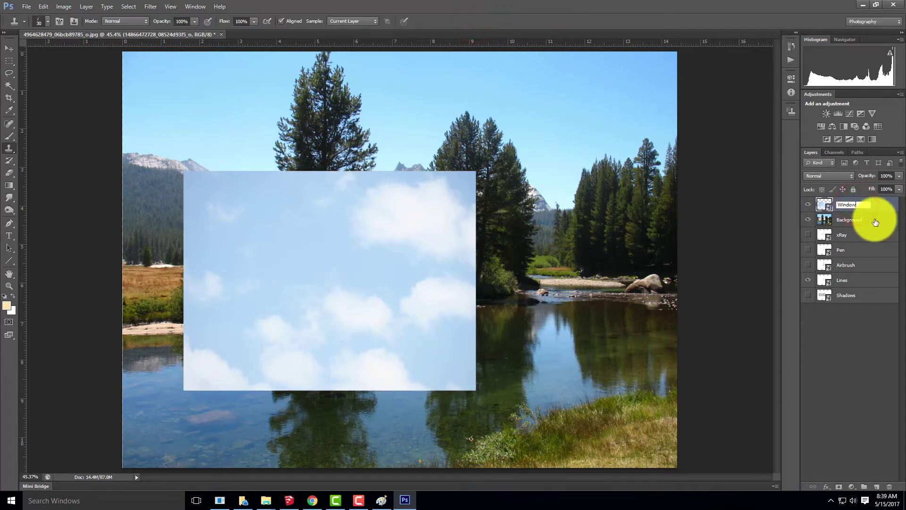
text(s)
key(Return)
drag(871, 204, 872, 315)
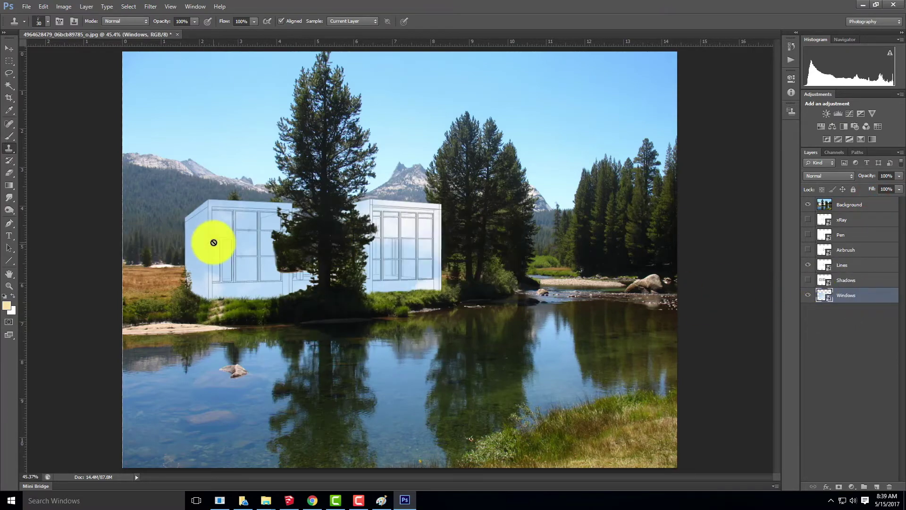
On the Lines layer, select the upper pane and both narrow lower panes in the left block's first window column using the Magic Wand.
key(ctrl+equal)
key(ctrl+equal)
key(ctrl+equal)
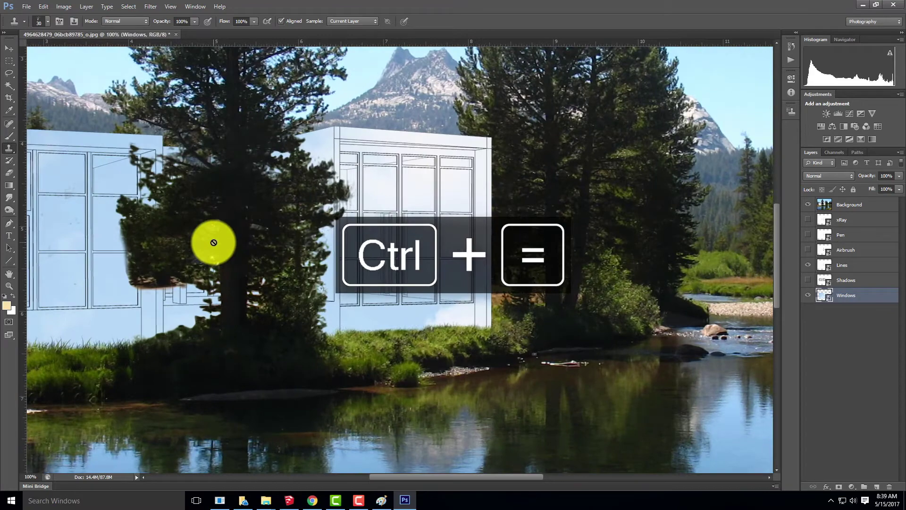
click(870, 262)
drag(131, 230, 213, 231)
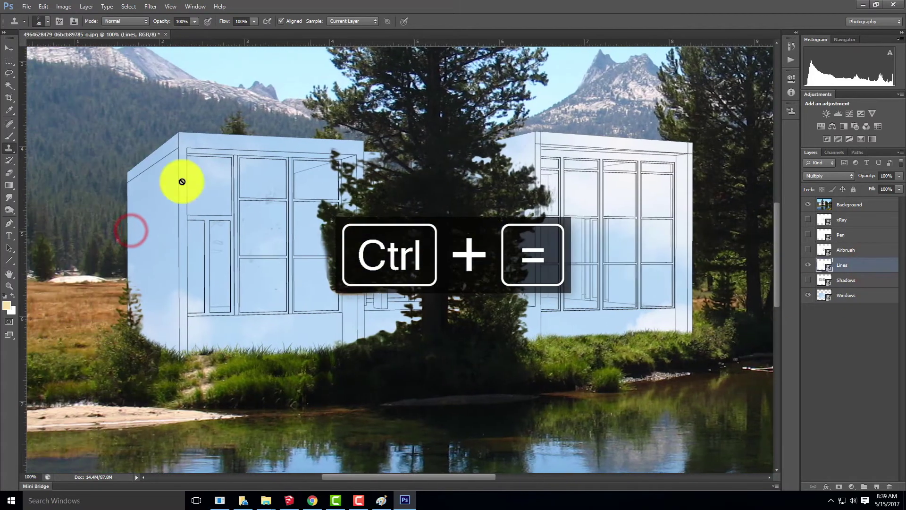
click(8, 86)
click(212, 188)
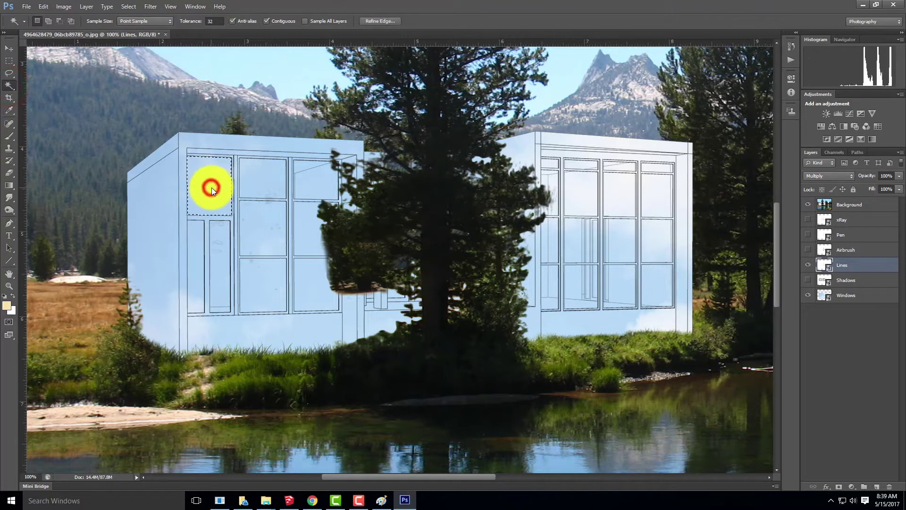
shift+click(195, 245)
shift+click(219, 250)
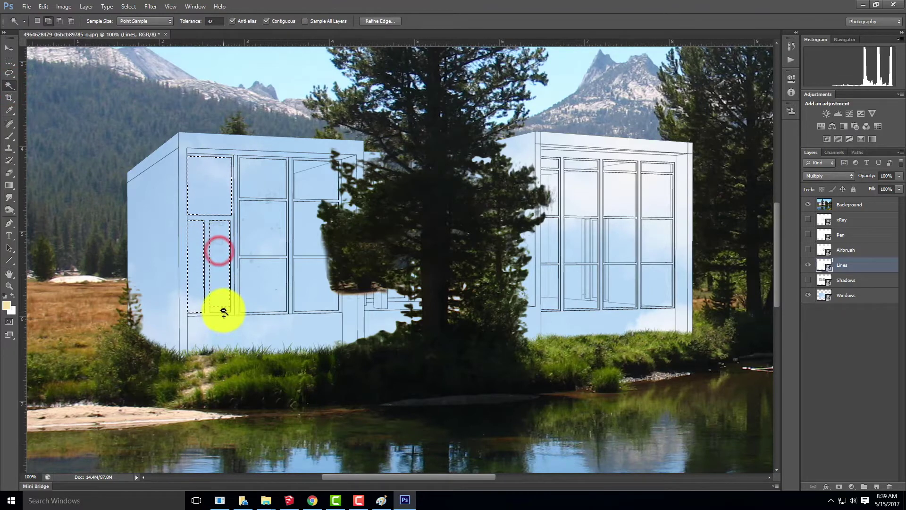
shift+click(223, 310)
Add the six panes in the left block's second and third window columns to the selection.
shift+click(263, 297)
shift+click(272, 240)
shift+click(267, 179)
shift+click(314, 181)
shift+click(309, 225)
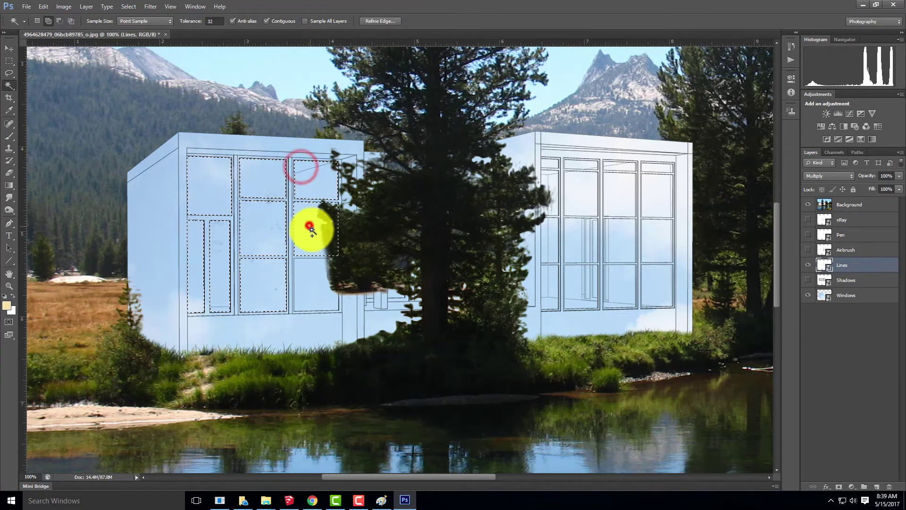
shift+click(314, 278)
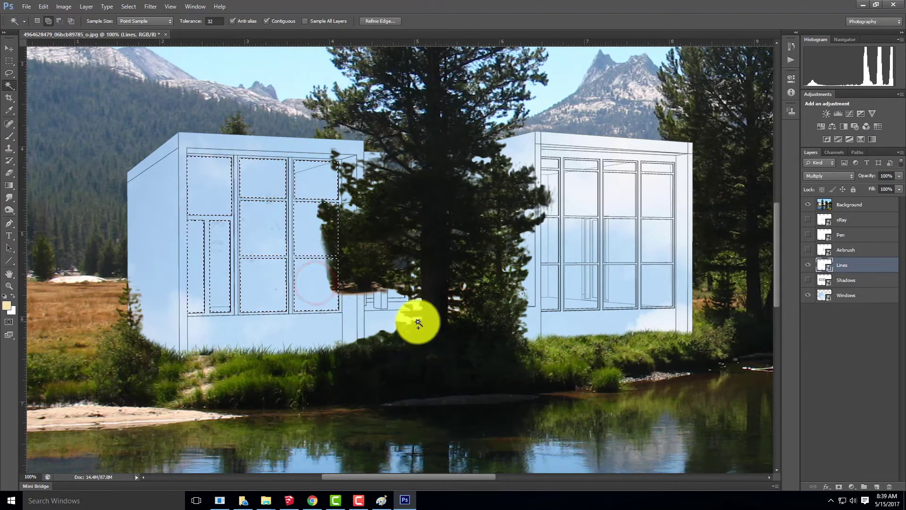
Hide the Background layer and add the window panes of the house's recessed middle section to the selection.
click(808, 204)
shift+click(370, 218)
shift+click(399, 237)
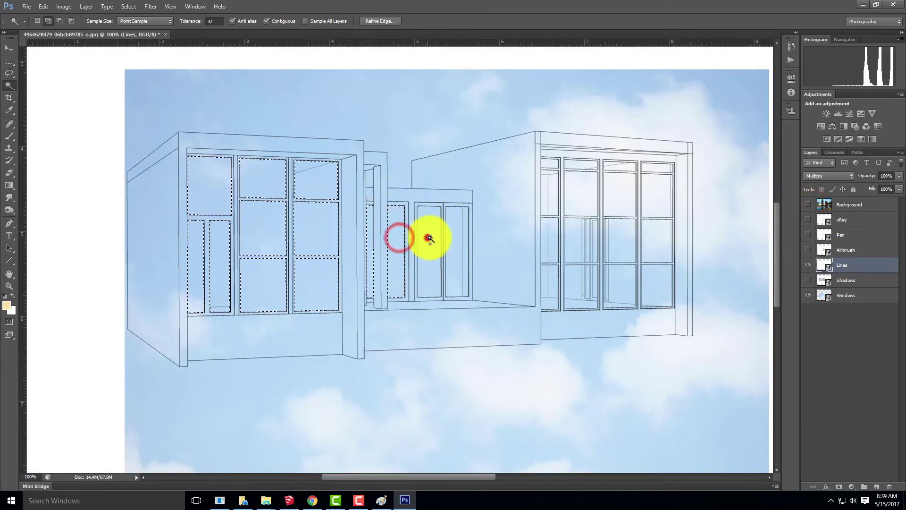
shift+click(426, 236)
shift+click(461, 237)
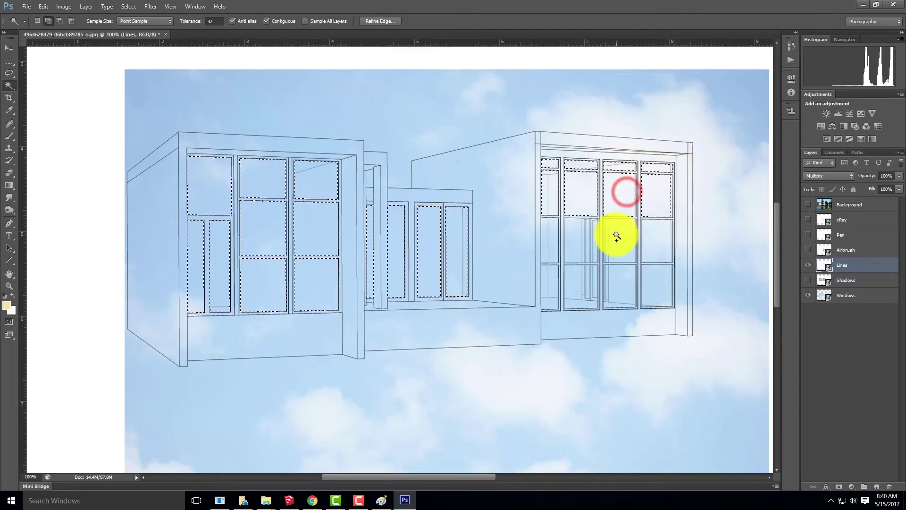
Add the remaining middle and bottom panes of the right-hand building's window wall to the selection with the Magic Wand.
click(651, 237)
click(655, 281)
click(627, 287)
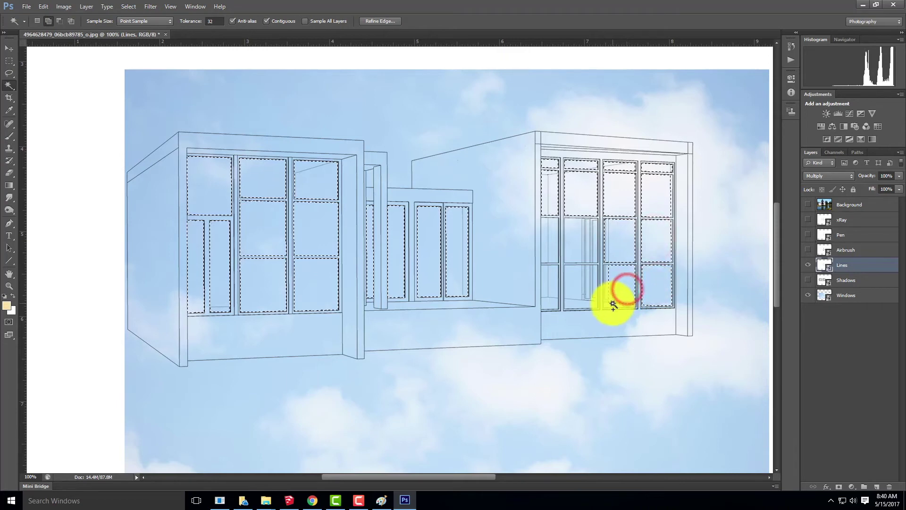
click(577, 297)
click(548, 287)
click(545, 303)
click(547, 242)
click(573, 236)
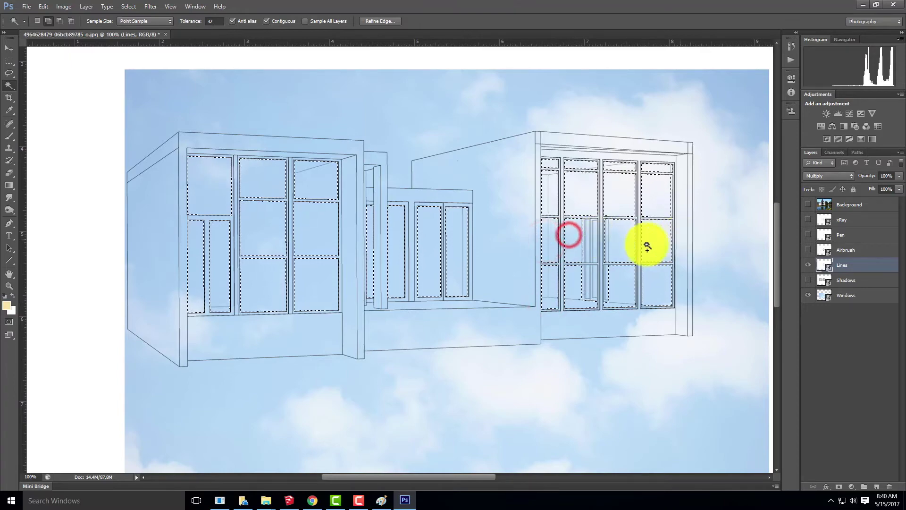
Try to add the narrow strips between the interior lines of the second column's middle pane to the selection with the Magic Wand.
key(ctrl+equal)
key(ctrl+equal)
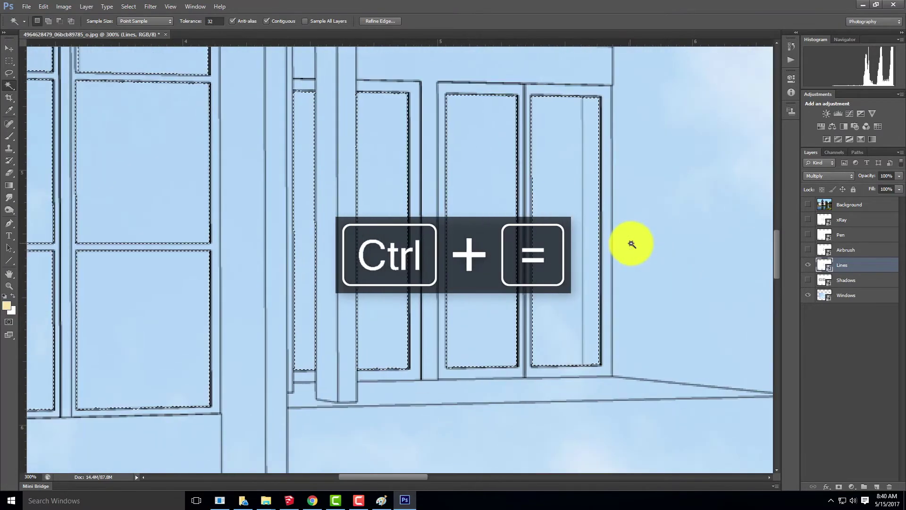
drag(725, 191, 196, 212)
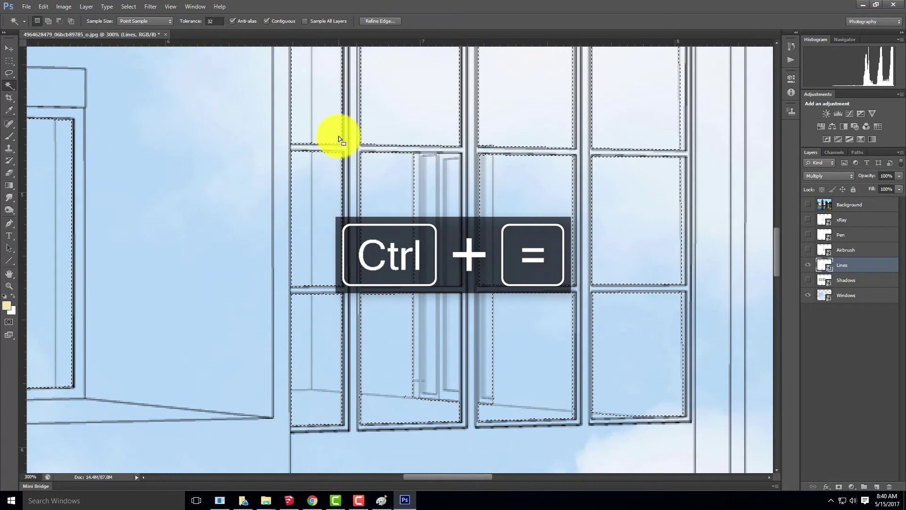
click(440, 193)
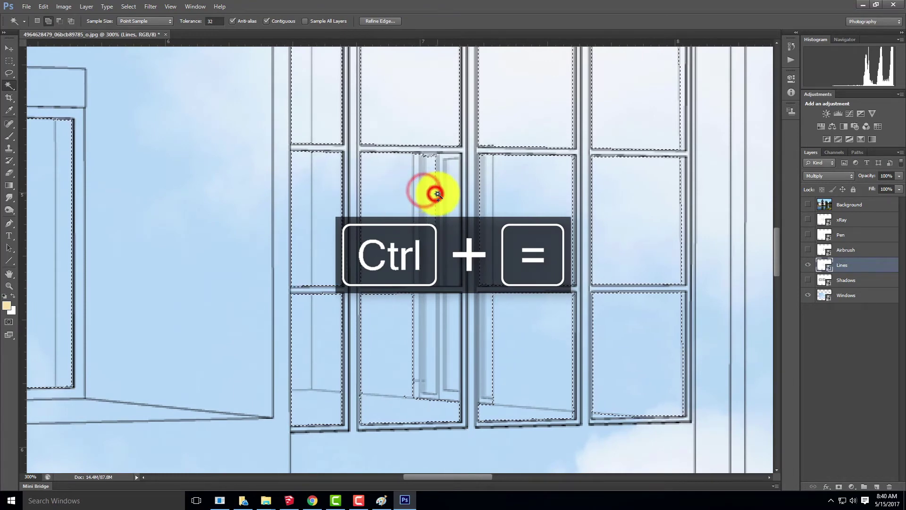
click(438, 161)
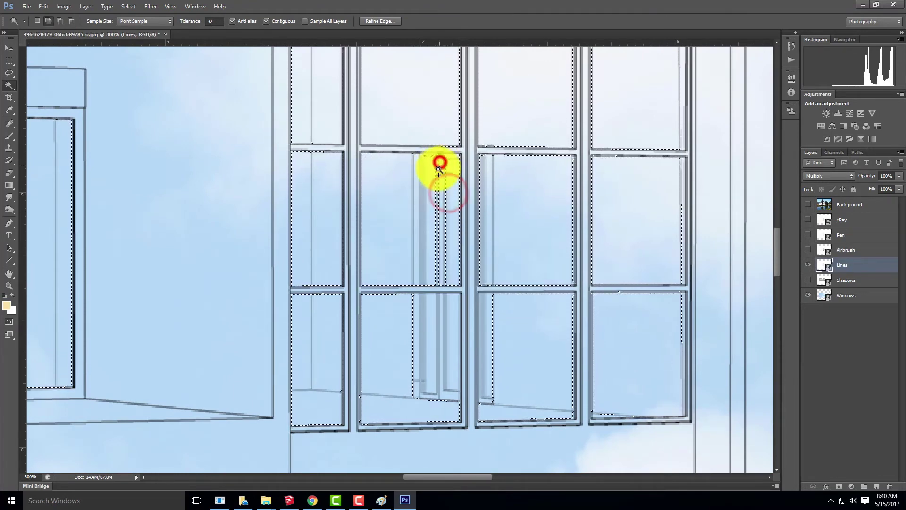
click(429, 155)
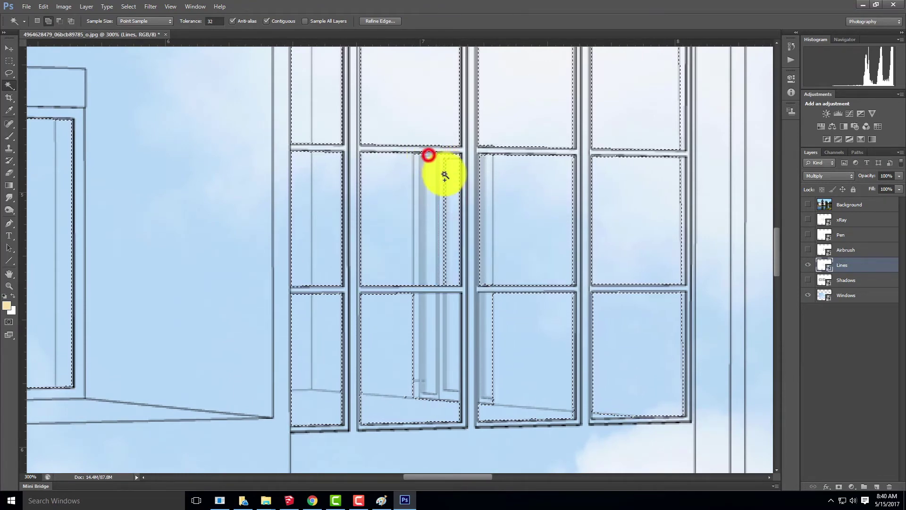
Trace full pane outlines in the second and third columns of the right-hand window wall with the Polygonal Lasso, adding them to the selection.
click(9, 98)
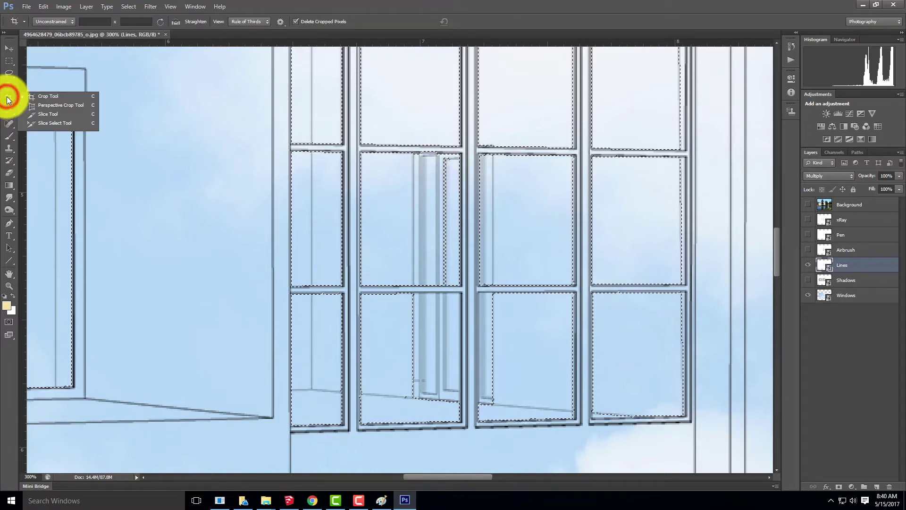
drag(9, 73, 34, 80)
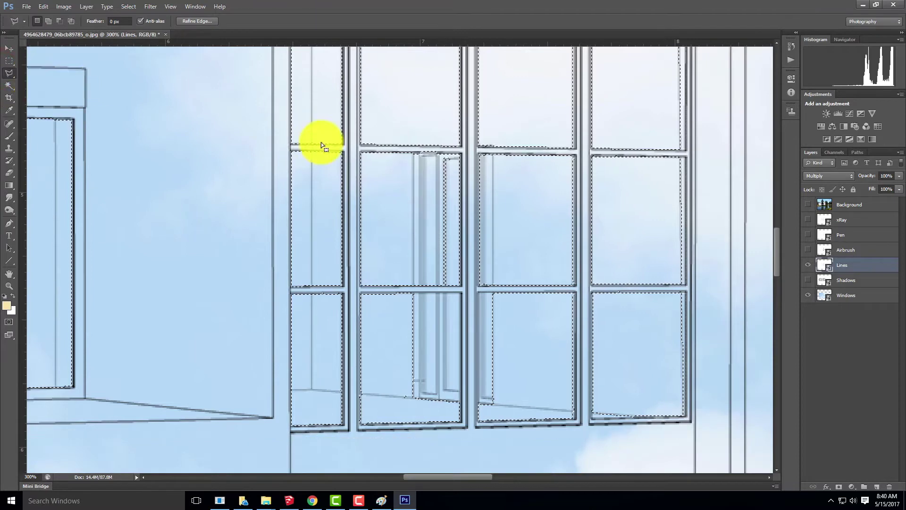
click(361, 154)
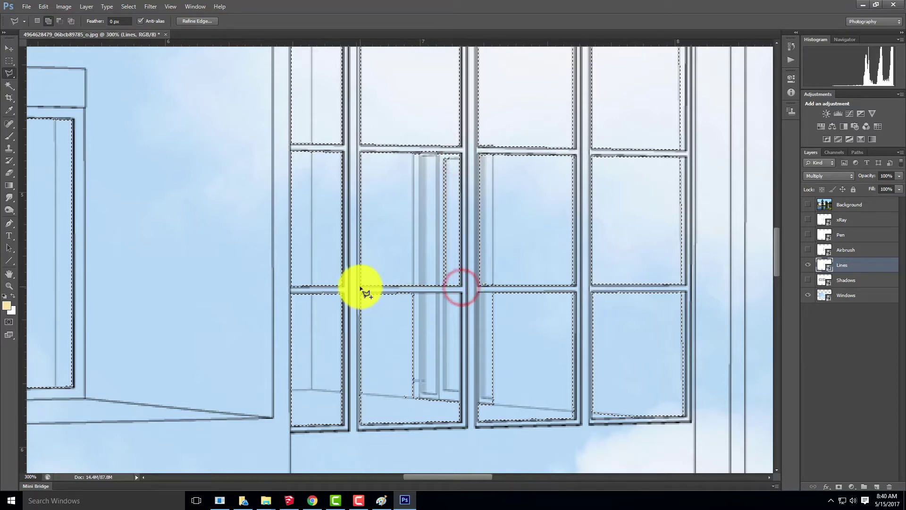
click(361, 152)
click(478, 153)
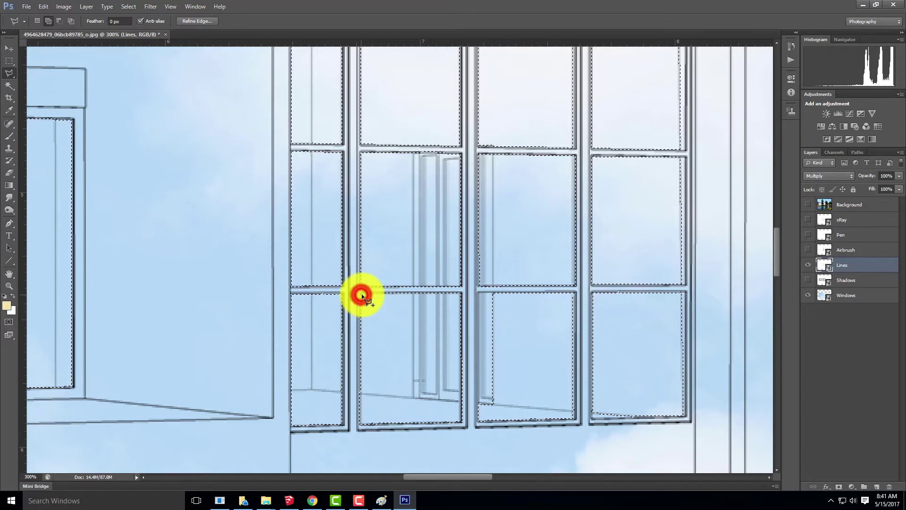
Add the whole bottom pane of the third column to the selection by tracing its corners with the Polygonal Lasso.
click(478, 293)
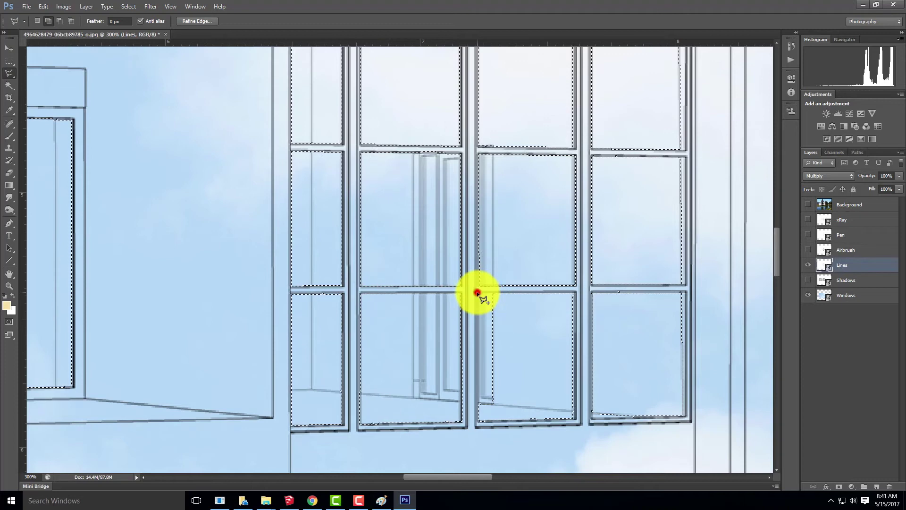
click(479, 421)
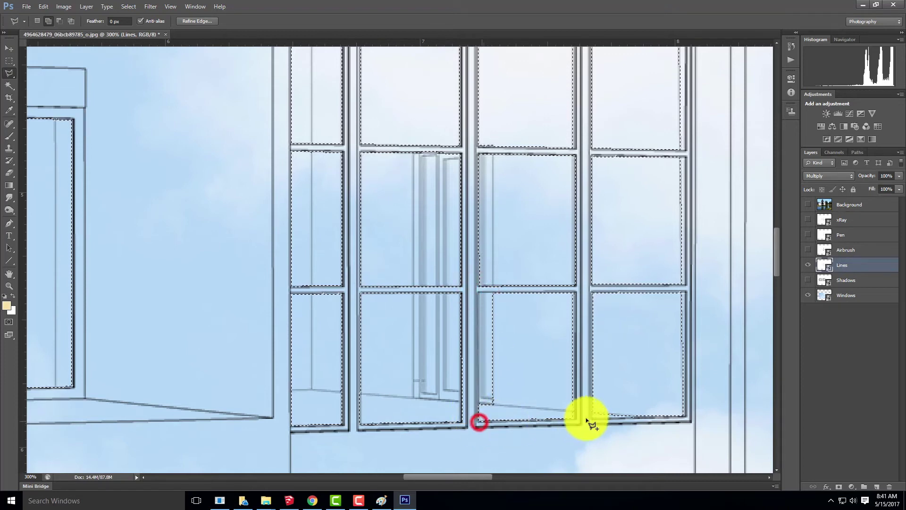
click(576, 419)
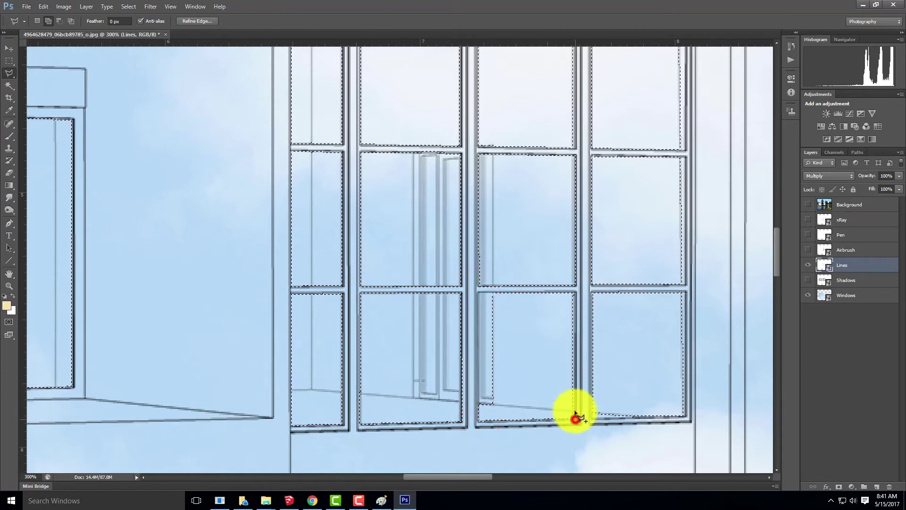
click(576, 291)
click(478, 293)
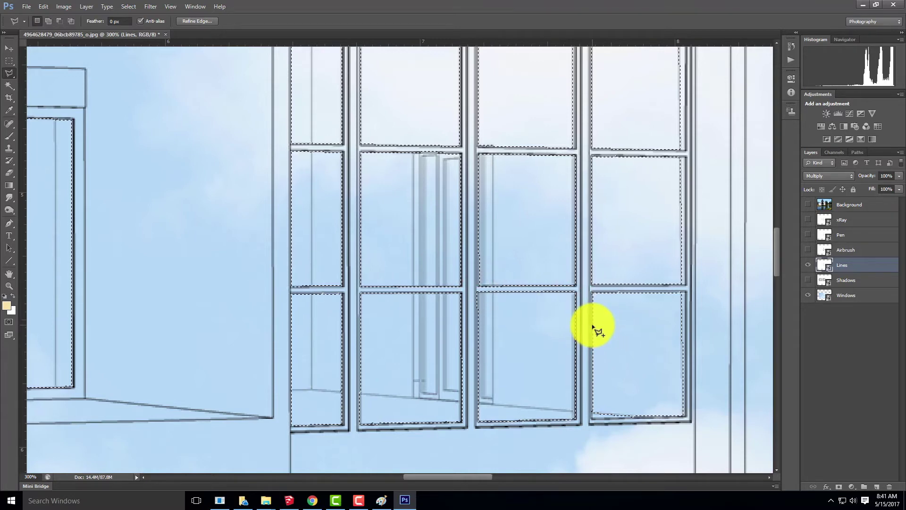
Mask the Windows layer with the glass pane selection and show the Background layer.
key(ctrl+0)
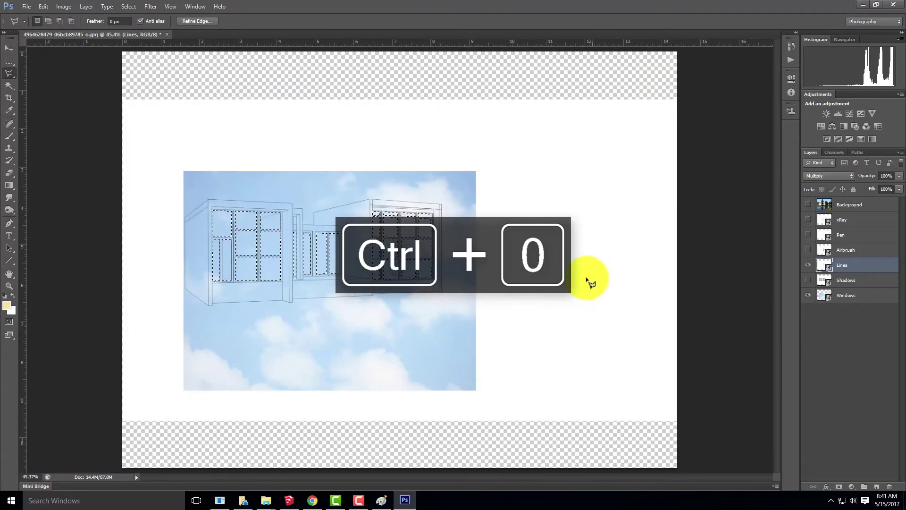
click(856, 294)
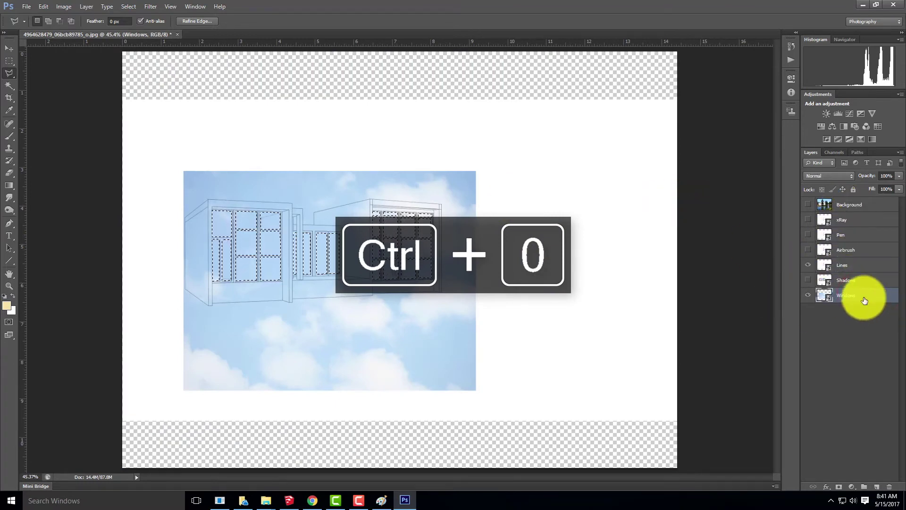
click(839, 487)
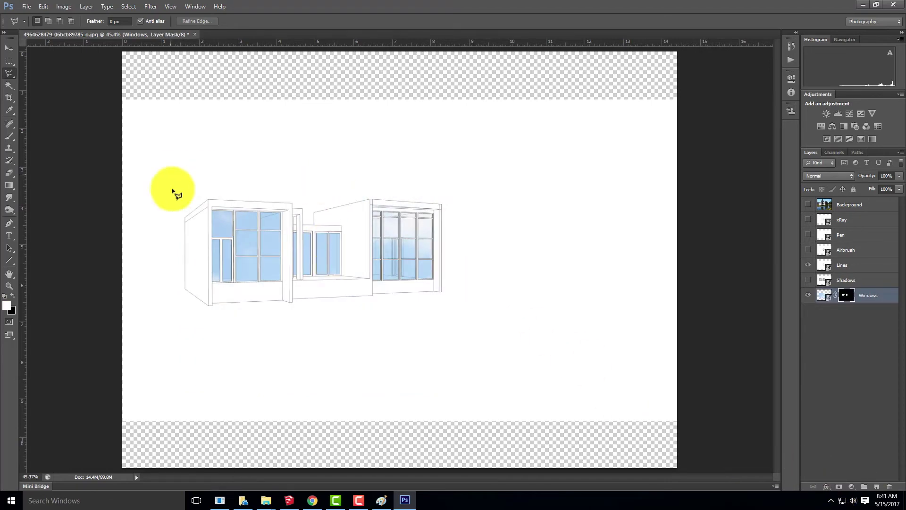
click(809, 205)
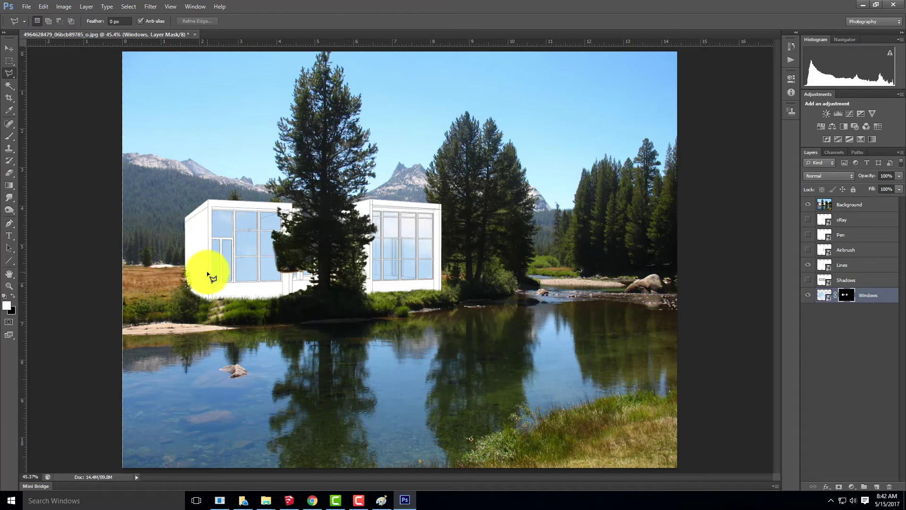
Place the wood plank image 3a3227934f7a8677c4dcb6ee00f2d1fe from the F2016 folder of Ex130 above the Windows layer.
click(30, 5)
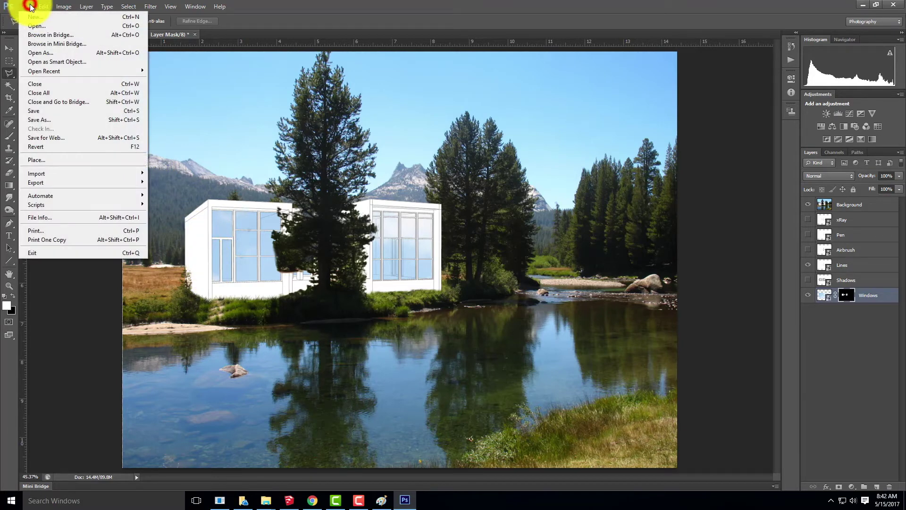
click(45, 158)
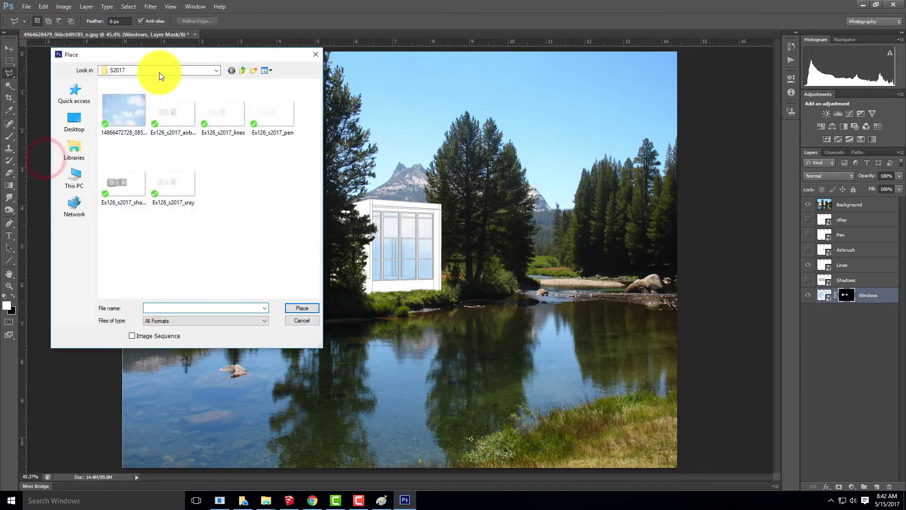
click(244, 71)
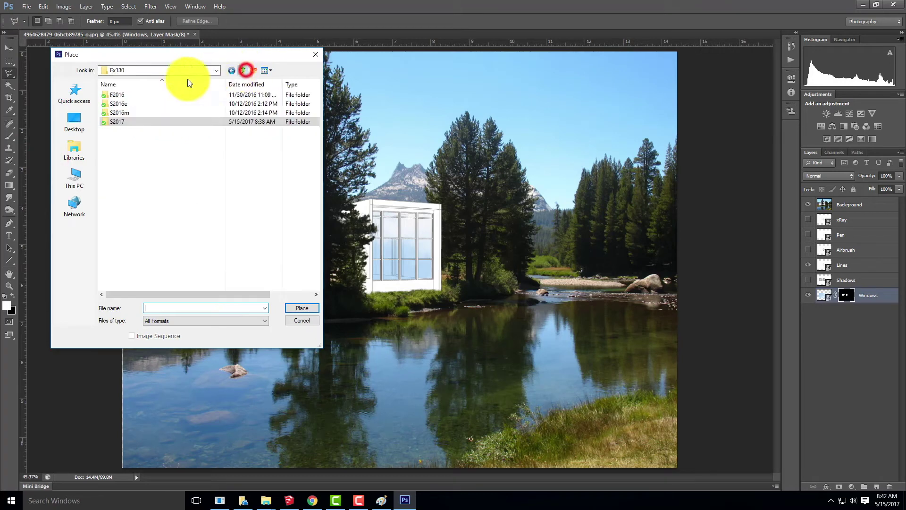
click(128, 93)
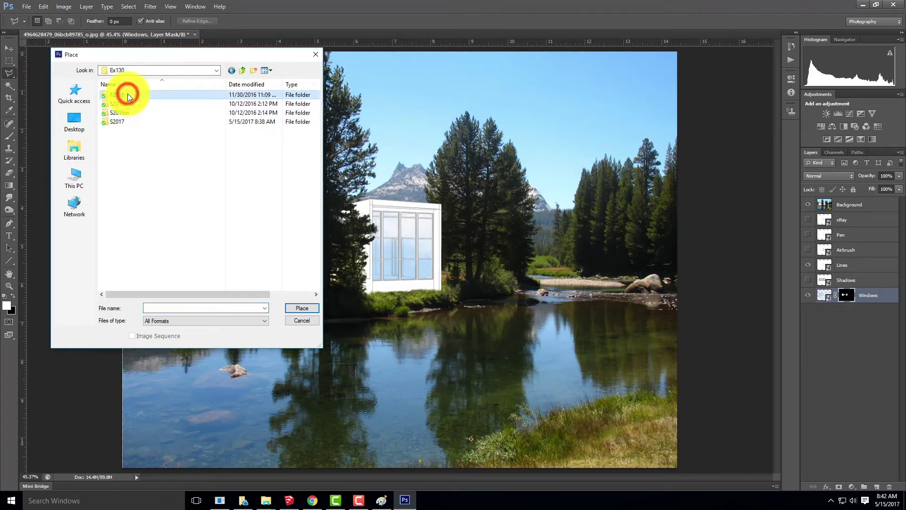
double_click(127, 93)
click(119, 108)
click(294, 308)
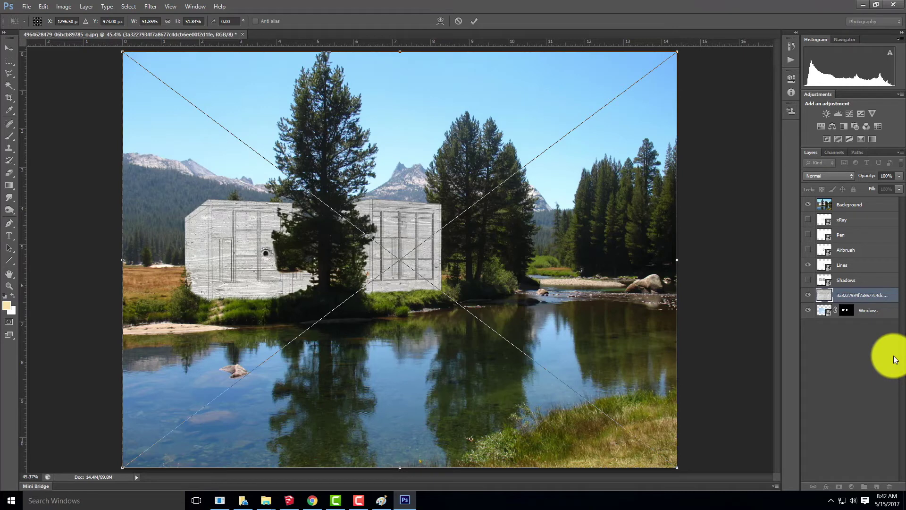
click(474, 20)
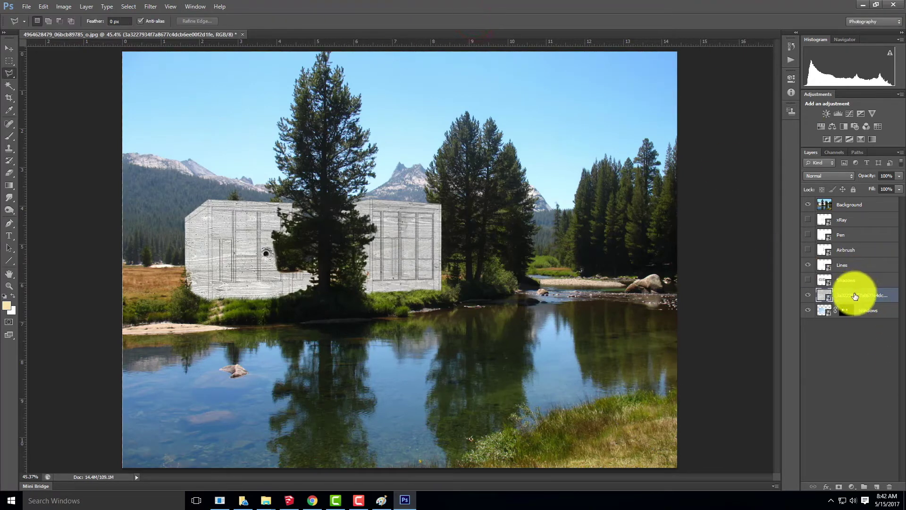
Hide the Background layer and scale the wood texture to about 8%, positioned beside the left building over its side wall.
click(809, 204)
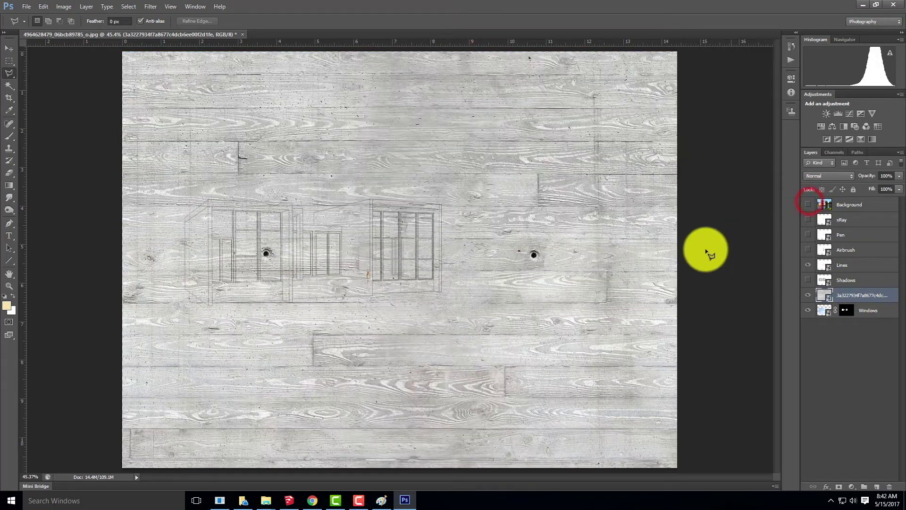
click(43, 6)
click(70, 182)
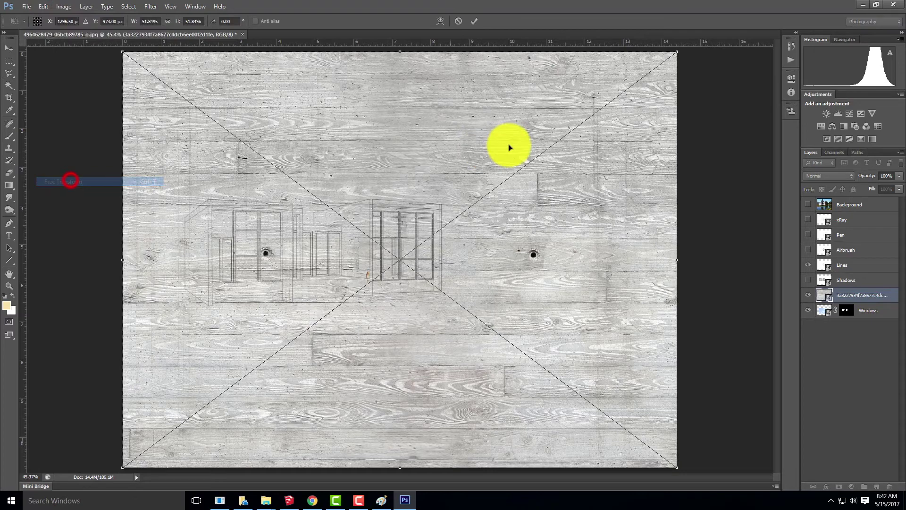
drag(662, 63, 158, 208)
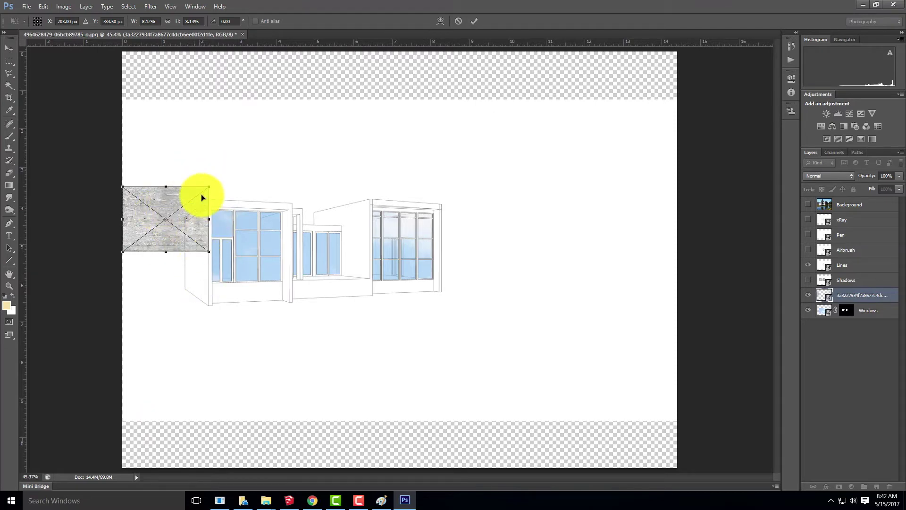
click(471, 18)
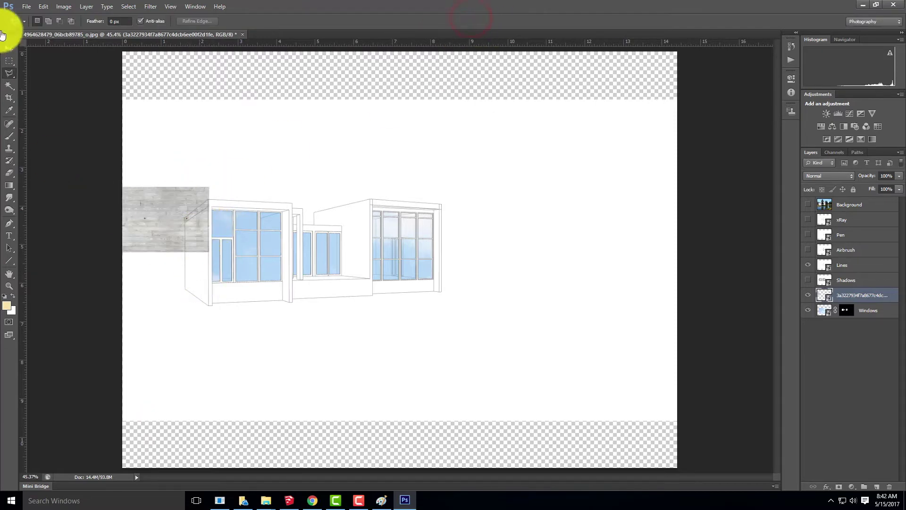
Copy the wood texture patch to a new layer and align the copy directly beneath the original to extend the planks downward.
click(9, 61)
drag(222, 283, 229, 303)
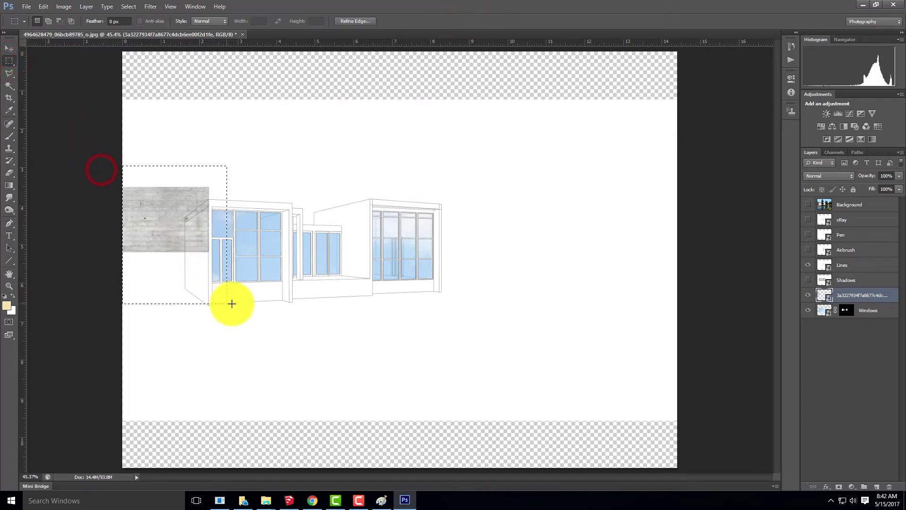
key(ctrl+c)
key(ctrl+v)
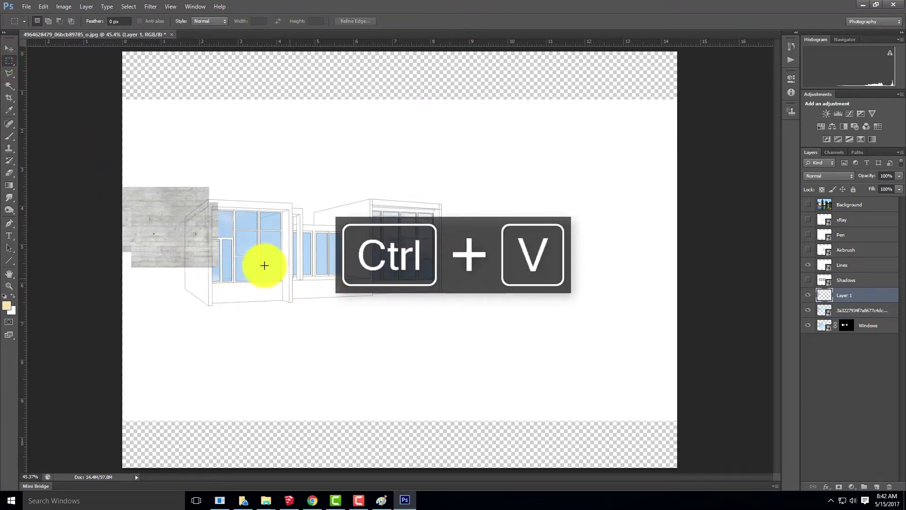
click(8, 47)
drag(184, 239, 174, 289)
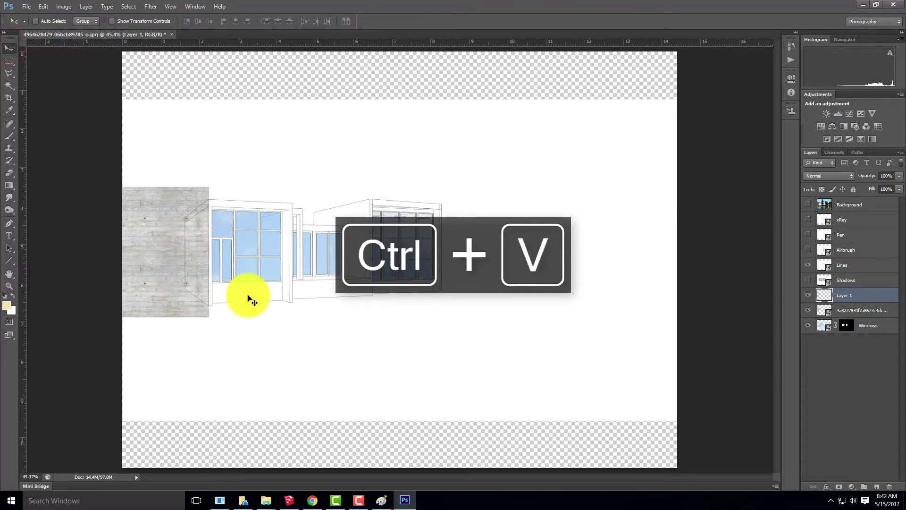
Merge Layer 1 with the wood texture layer beneath it and rename the merged layer Concrete01.
key(ctrl+equal)
key(ctrl+equal)
key(ctrl+equal)
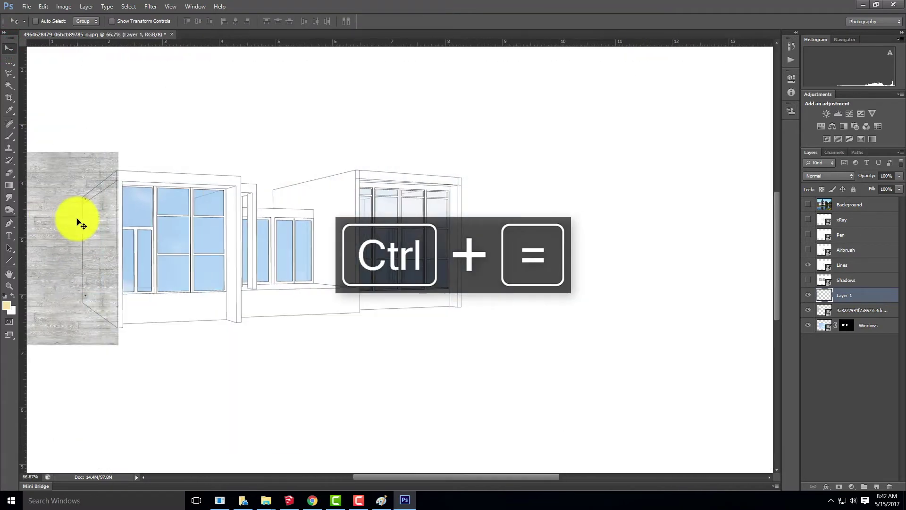
drag(102, 159, 510, 182)
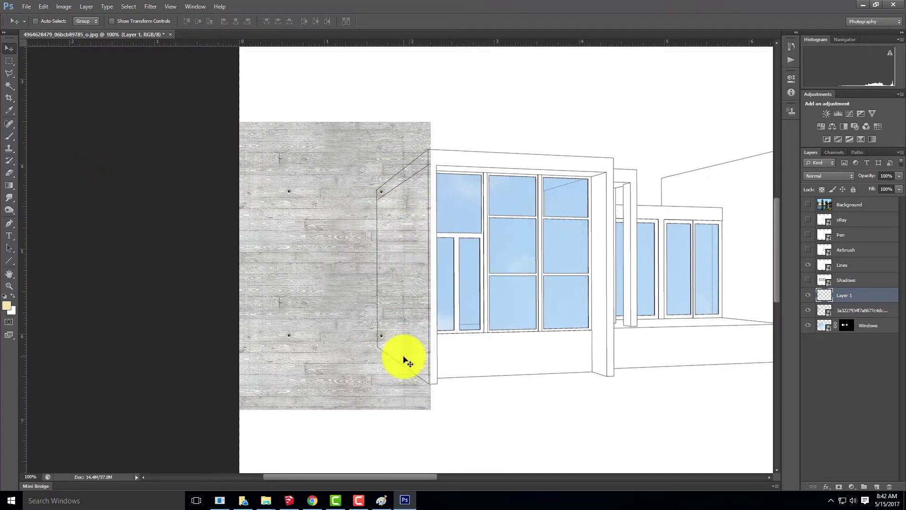
shift+click(865, 309)
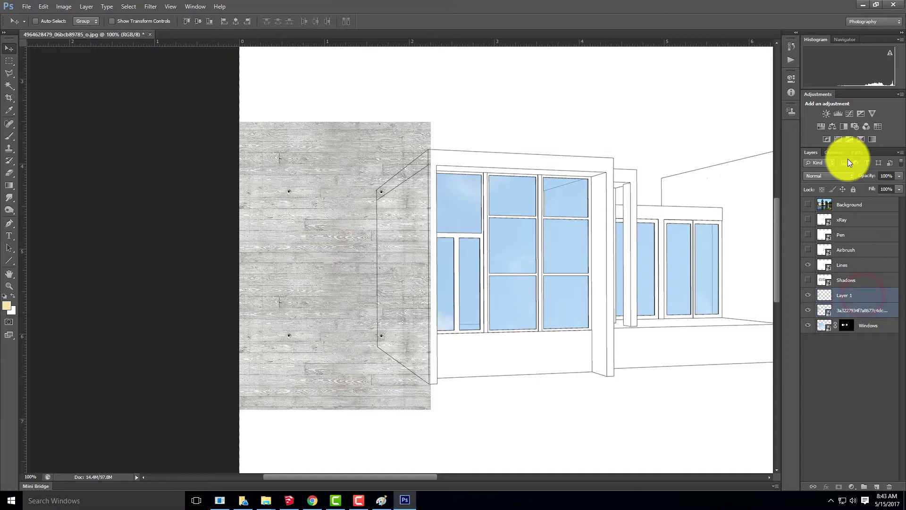
right_click(863, 297)
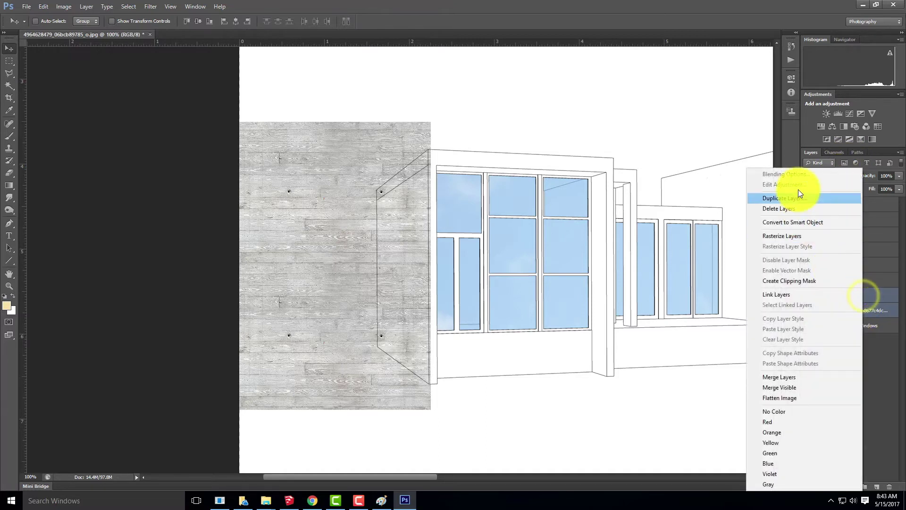
click(800, 376)
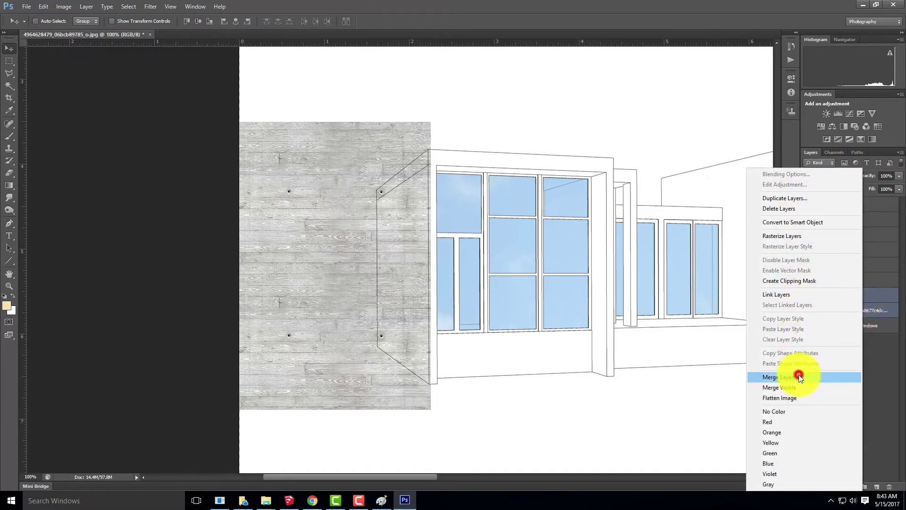
double_click(846, 296)
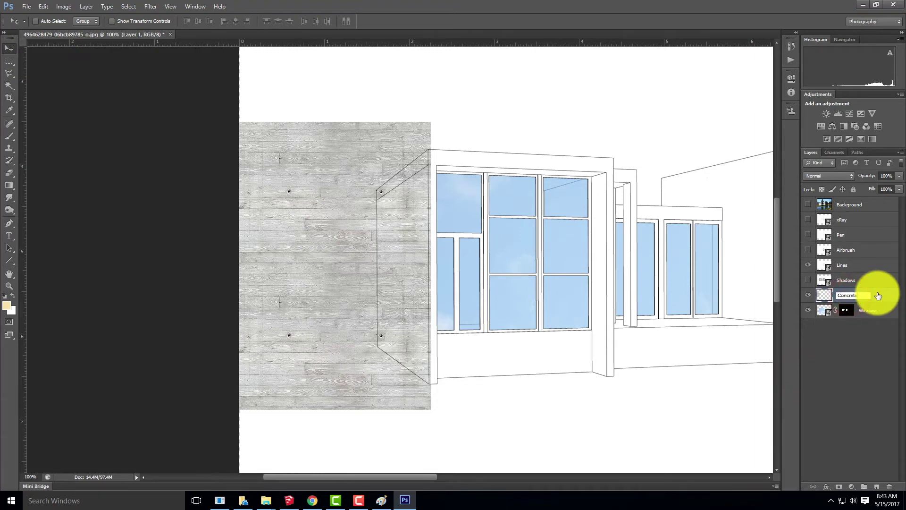
text(Concrete01)
key(Return)
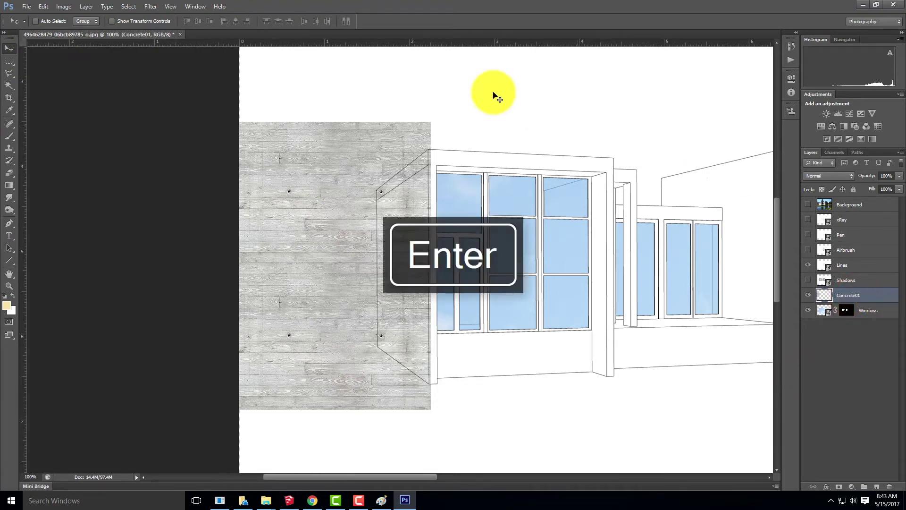
Skew the Concrete01 texture so its four corners follow the perspective outline of the left building's side wall.
click(64, 6)
mouse_move(41, 6)
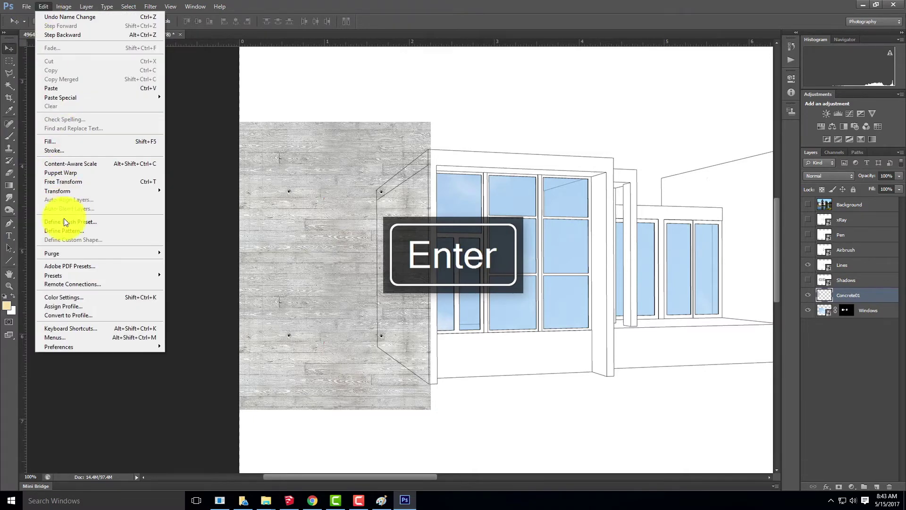
mouse_move(73, 192)
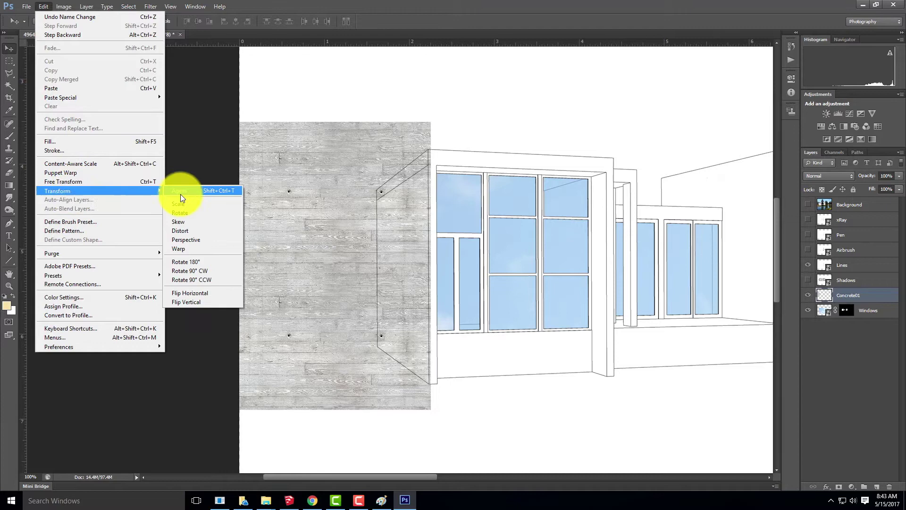
click(186, 223)
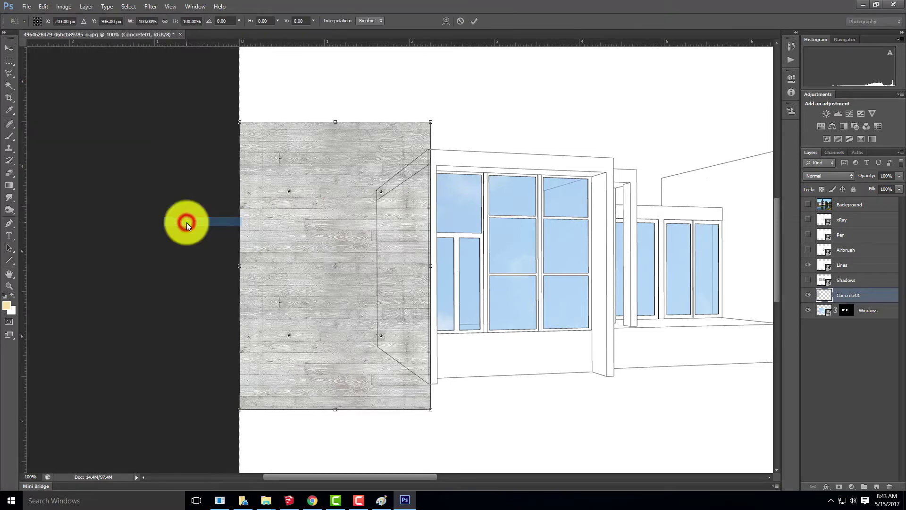
drag(239, 122, 235, 260)
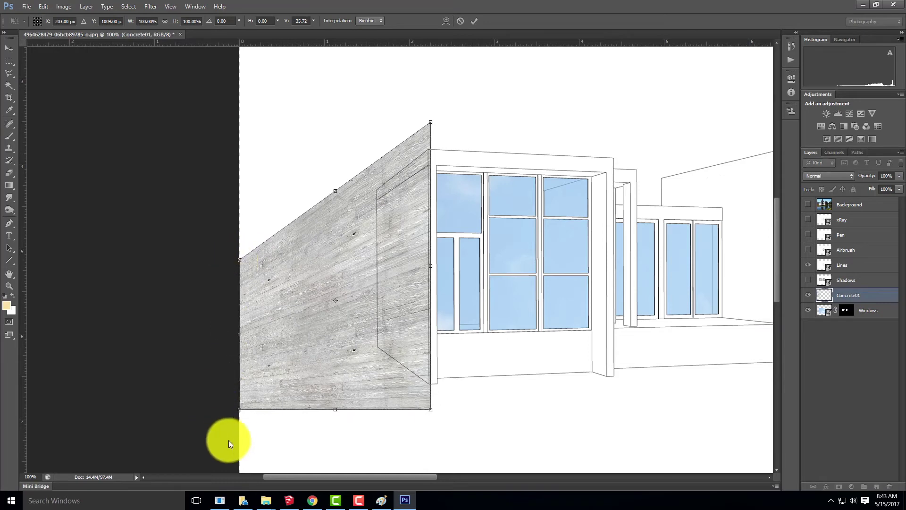
drag(239, 410, 319, 360)
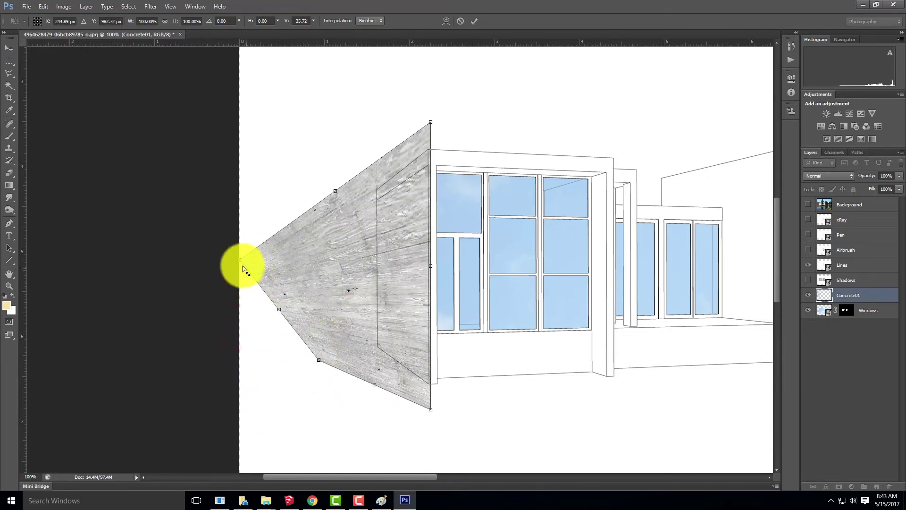
drag(241, 262, 357, 225)
drag(320, 361, 361, 374)
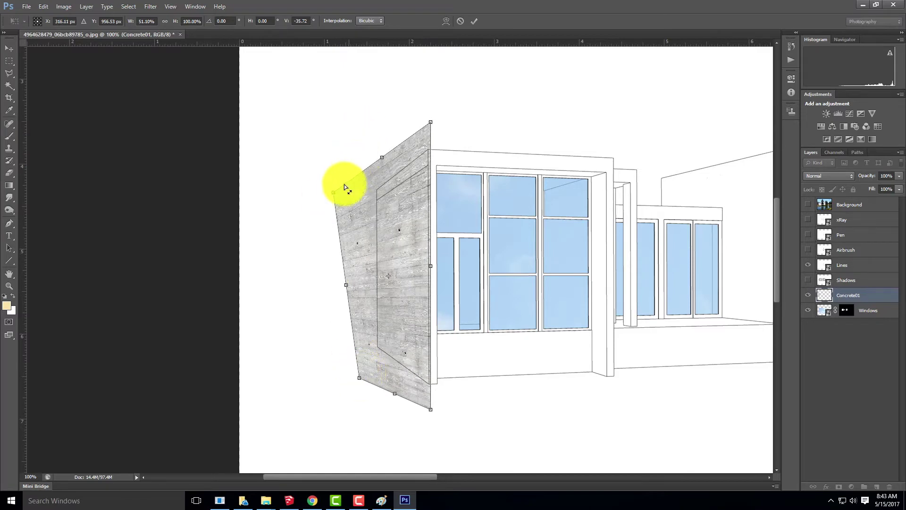
drag(335, 192, 389, 180)
drag(358, 380, 381, 350)
drag(432, 410, 432, 390)
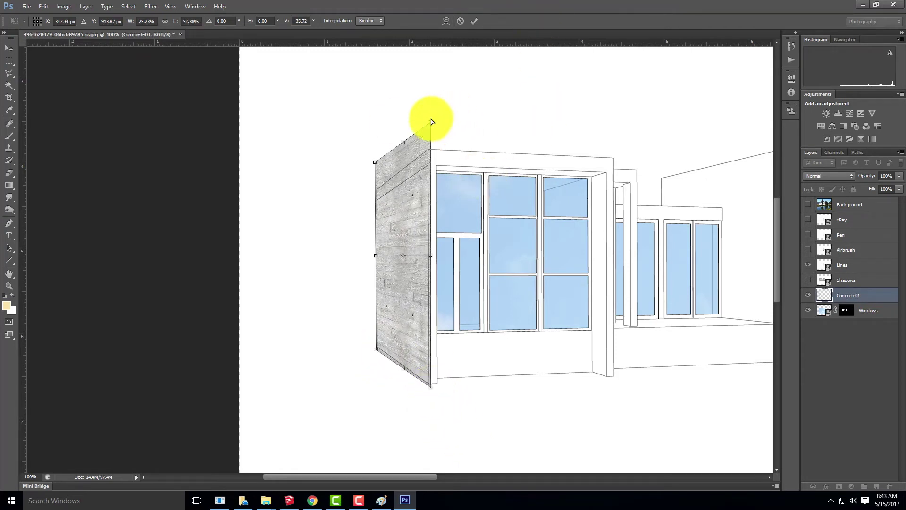
drag(431, 121, 433, 143)
drag(375, 162, 376, 189)
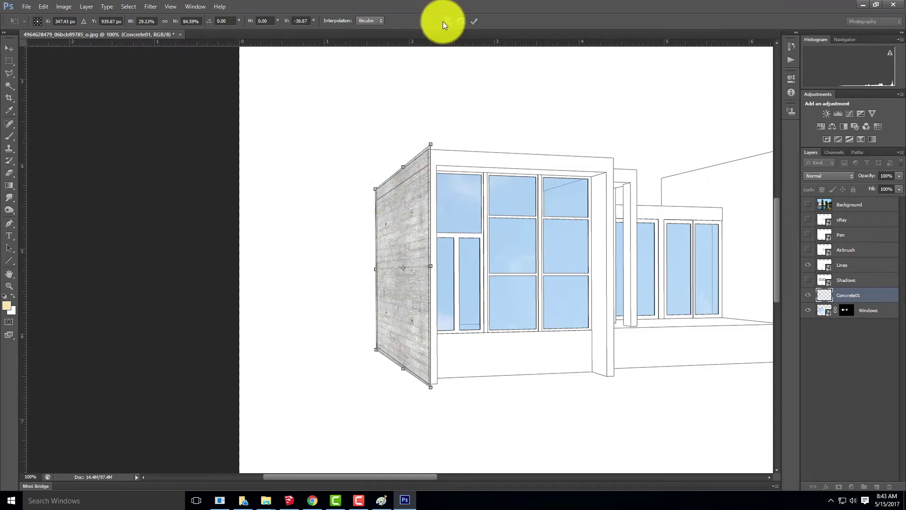
click(473, 20)
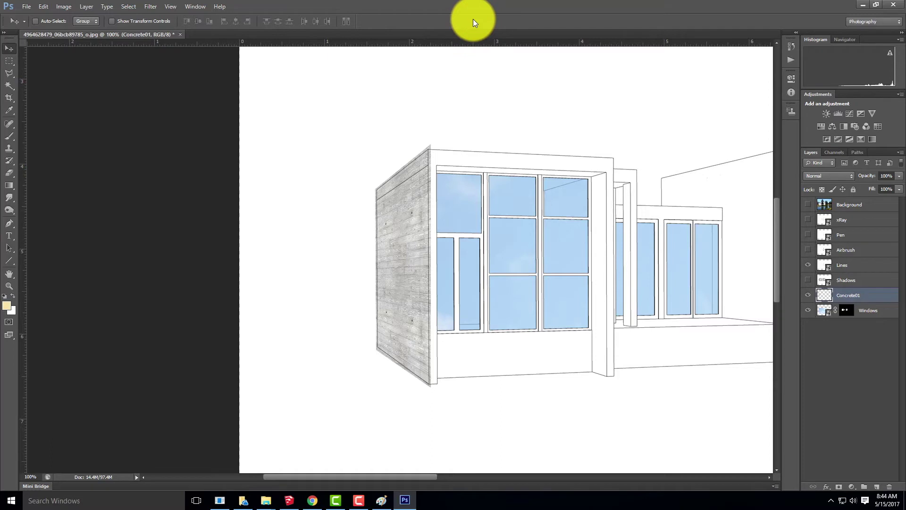
Select the left building's side wall and its upper strip from the Lines layer with the Magic Wand and mask Concrete01 with that selection.
click(857, 268)
click(9, 84)
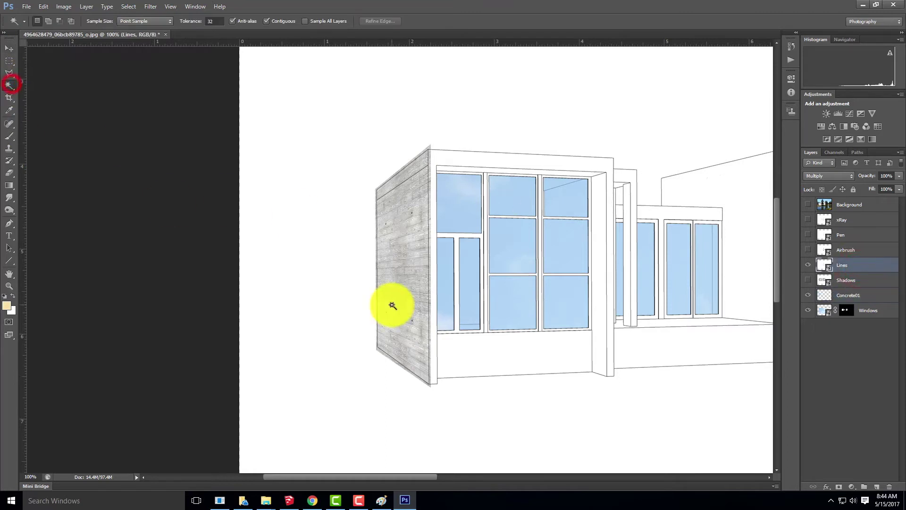
click(392, 305)
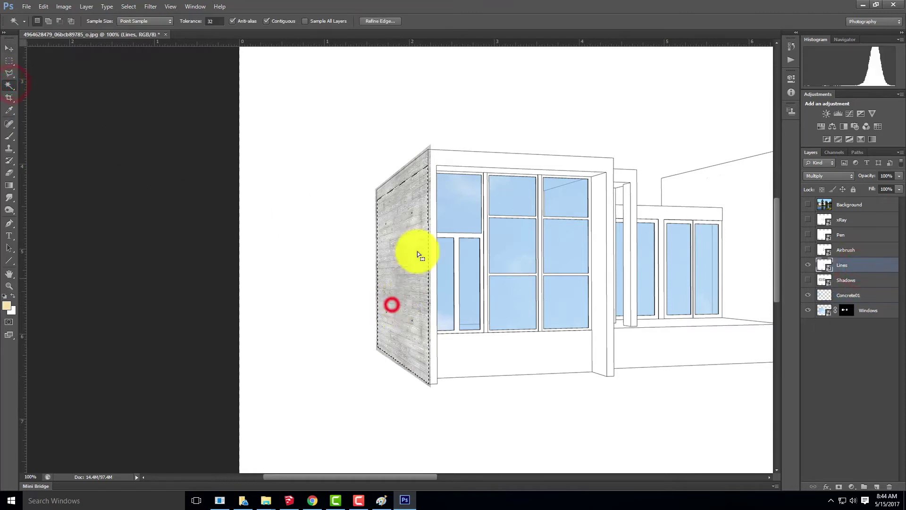
shift+click(406, 172)
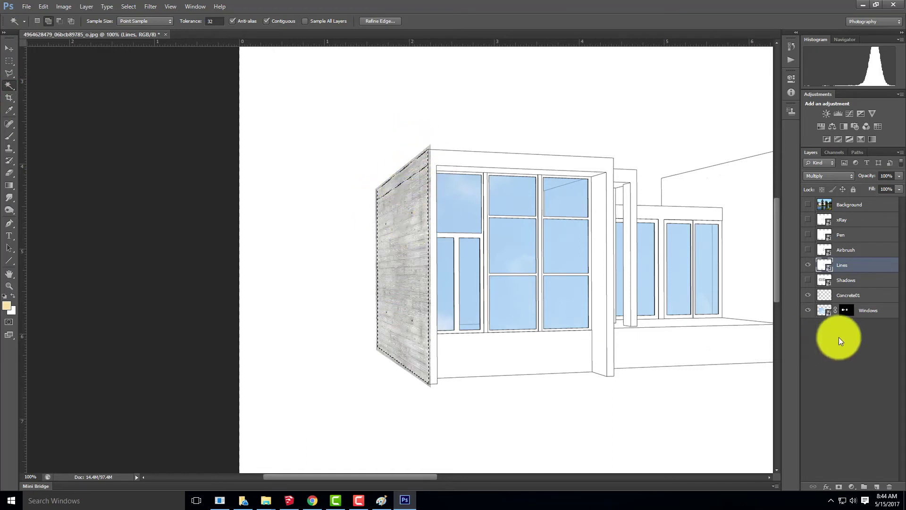
click(861, 294)
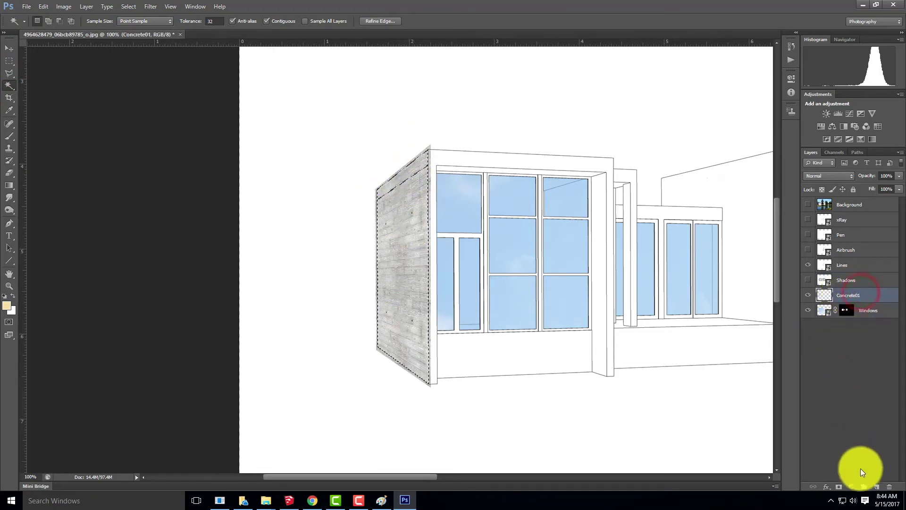
click(837, 489)
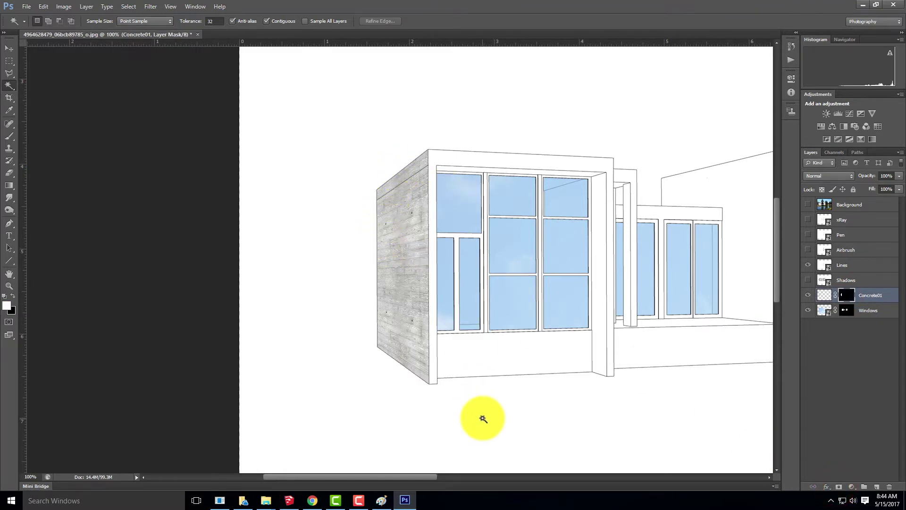
Place the wood plank image 3a3227934f7a8677c4dcb6ee00f2d1fe from the F2016 folder again, above the Concrete01 layer.
drag(678, 115, 556, 152)
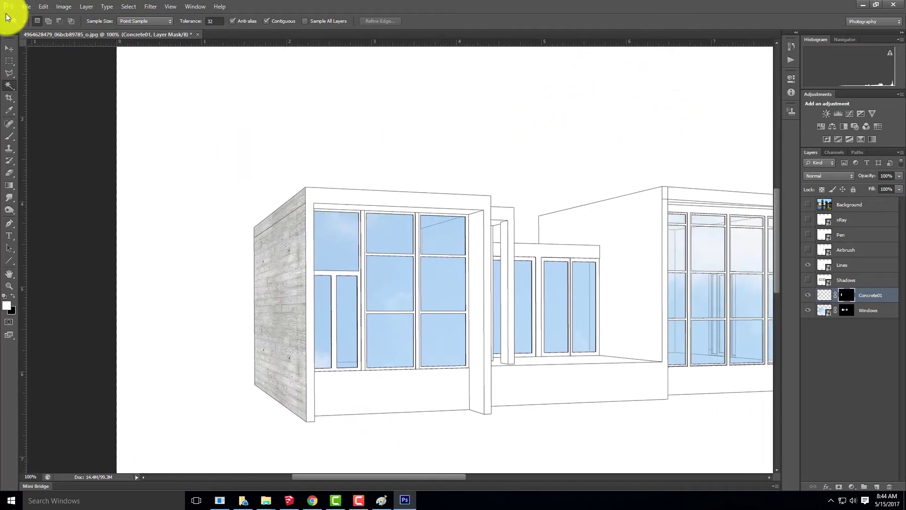
click(26, 7)
click(45, 160)
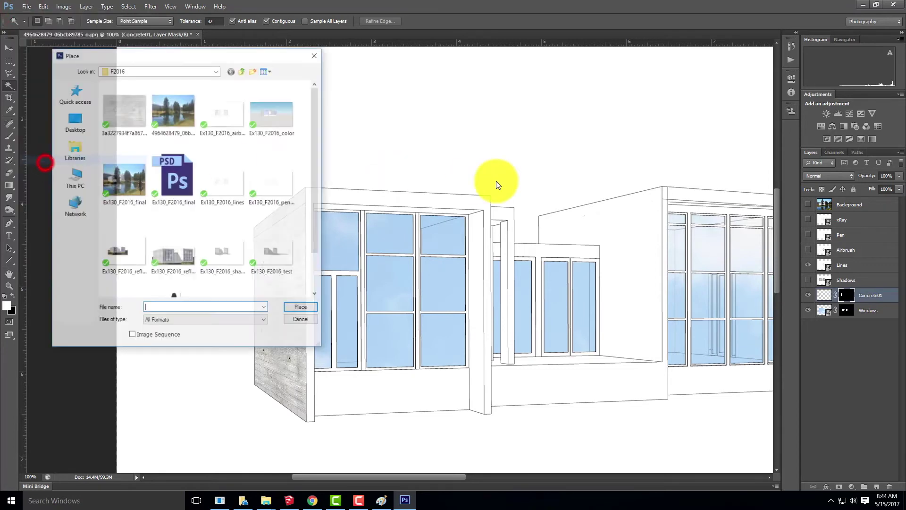
click(125, 107)
click(307, 308)
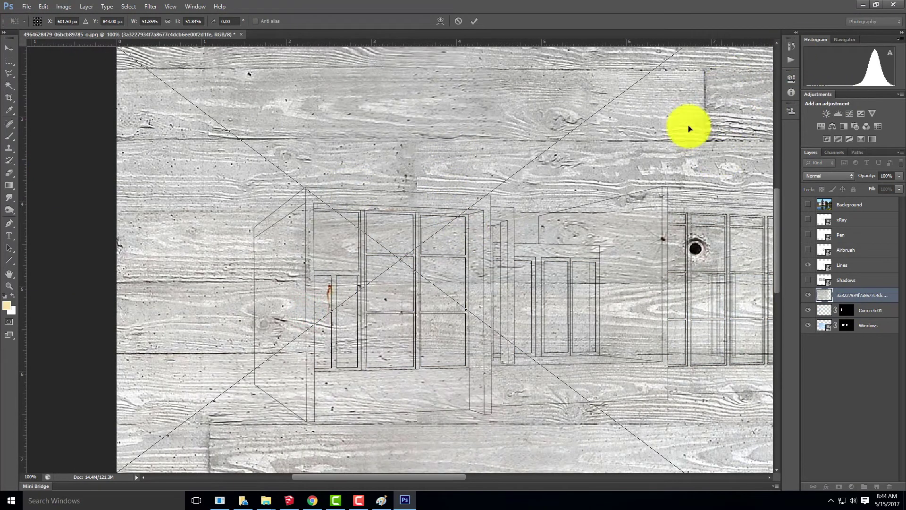
Scale the newly placed wood texture down to about 8.2% and move it over the left building's front.
key(ctrl+minus)
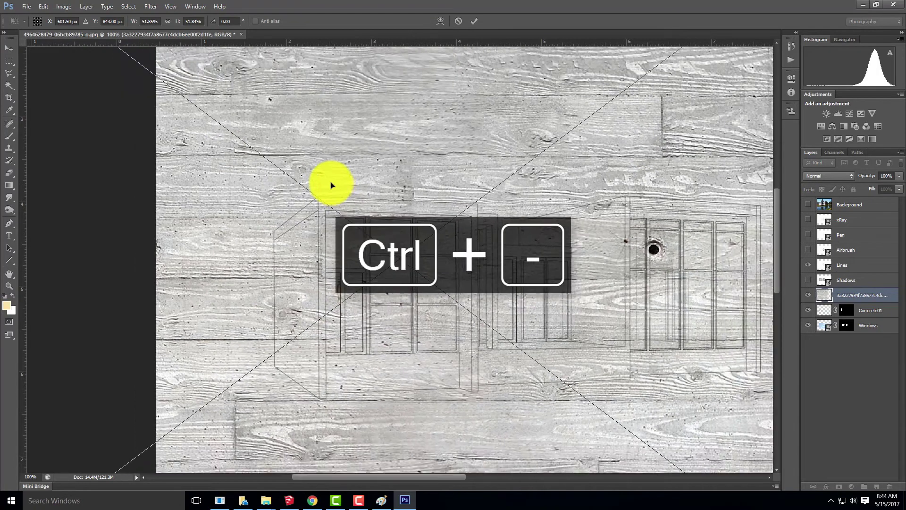
key(ctrl+minus)
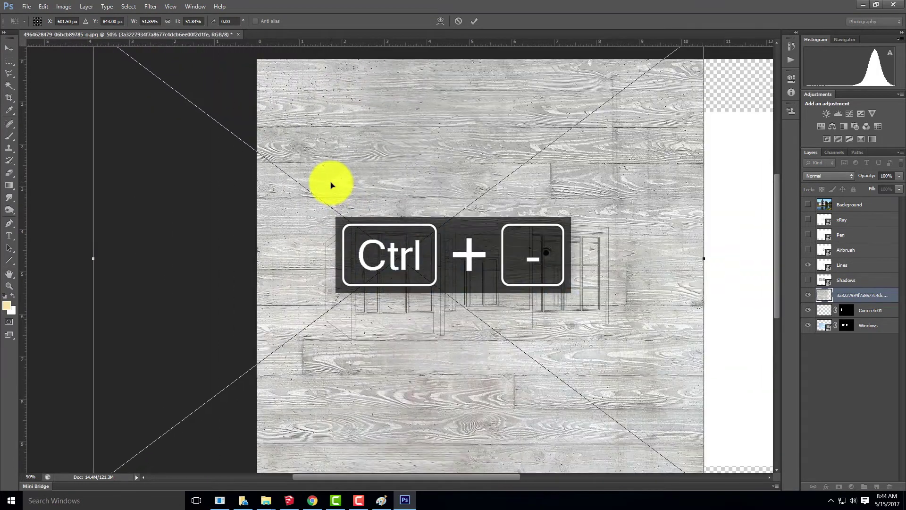
key(ctrl+minus)
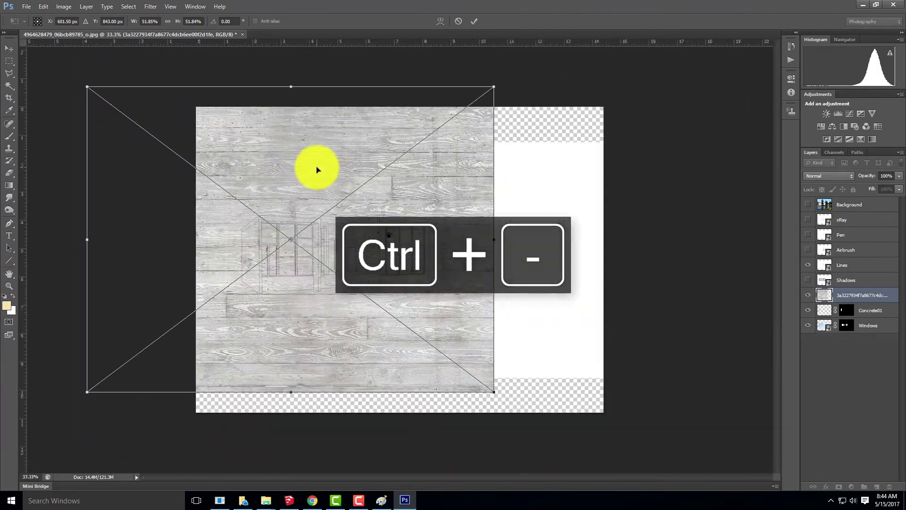
drag(493, 87, 206, 276)
drag(83, 393, 188, 329)
drag(218, 303, 291, 237)
key(ctrl+equal)
key(ctrl+equal)
key(ctrl+equal)
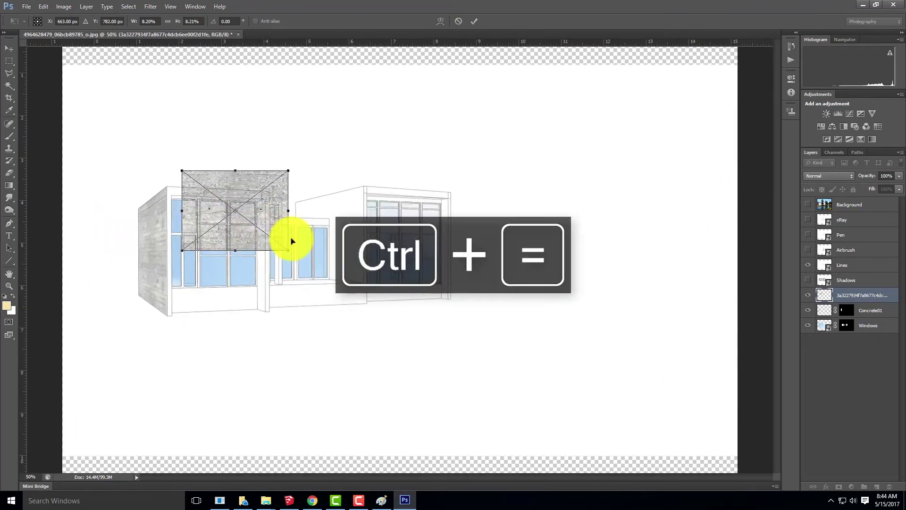
Align the wood texture with the left building's front corner and resize it to about 8% to span the facade's width.
drag(194, 168, 463, 196)
drag(340, 148, 312, 169)
drag(436, 291, 426, 272)
drag(342, 213, 343, 203)
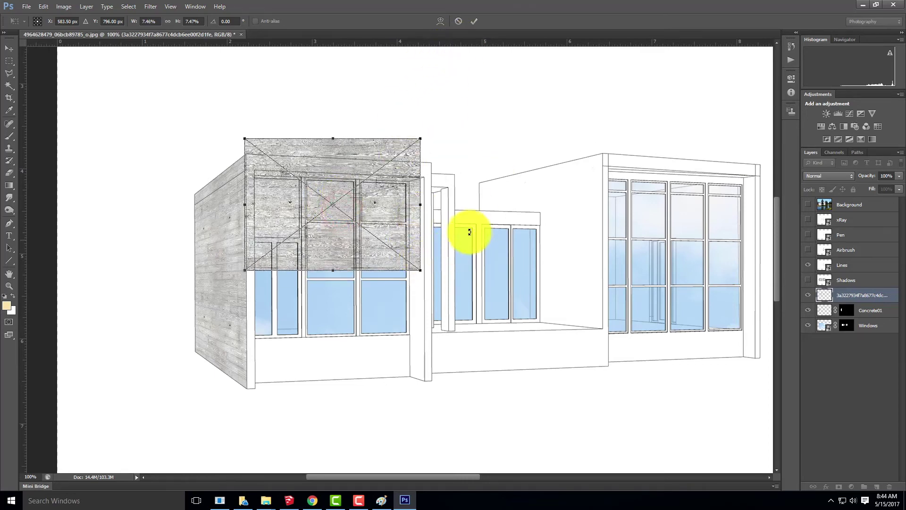
drag(421, 269, 434, 280)
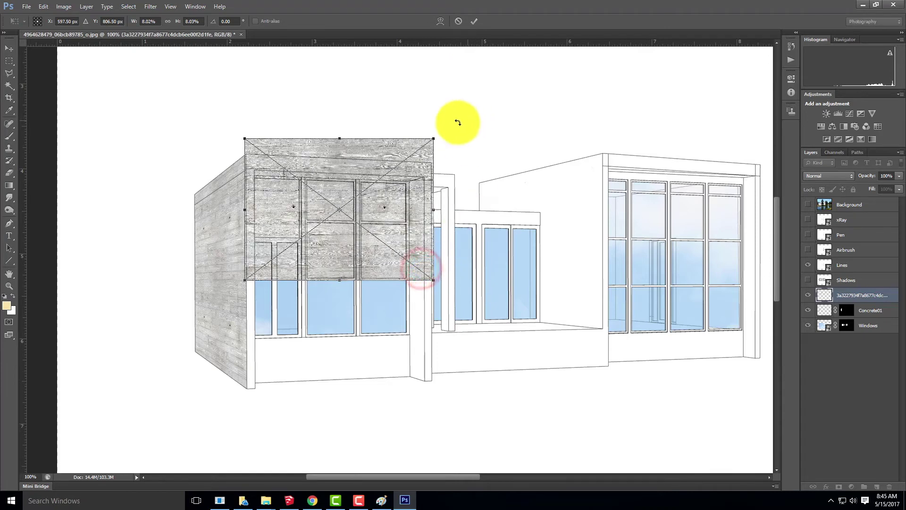
click(476, 24)
Copy the front wood texture patch to a new layer and move the copy directly beneath the original to cover the lower facade.
click(9, 60)
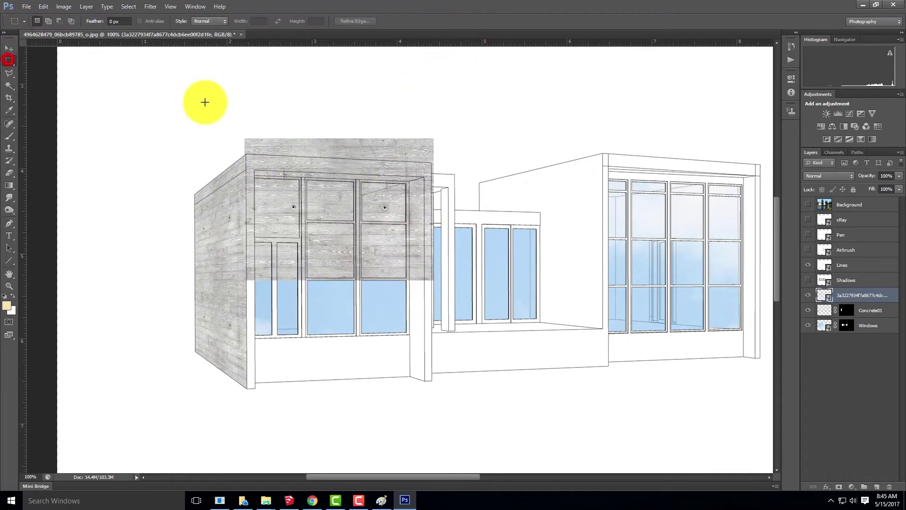
drag(219, 112, 457, 298)
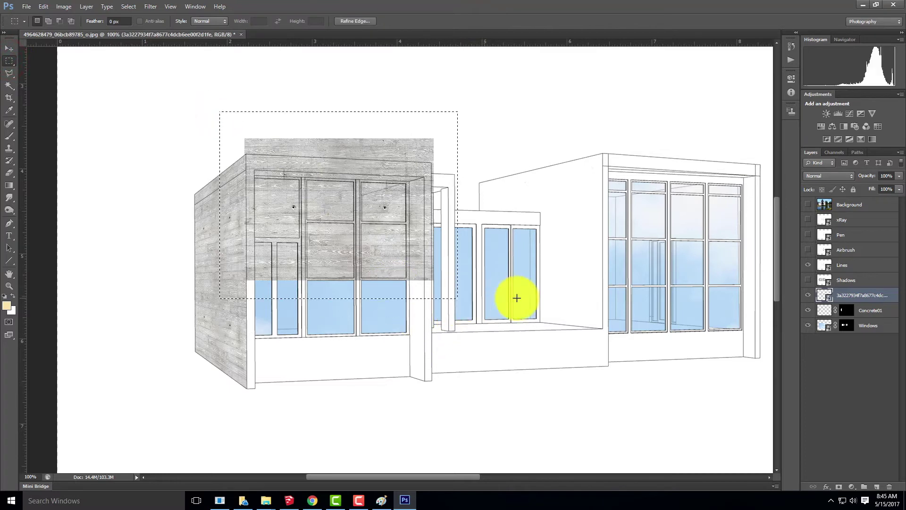
key(alt+c)
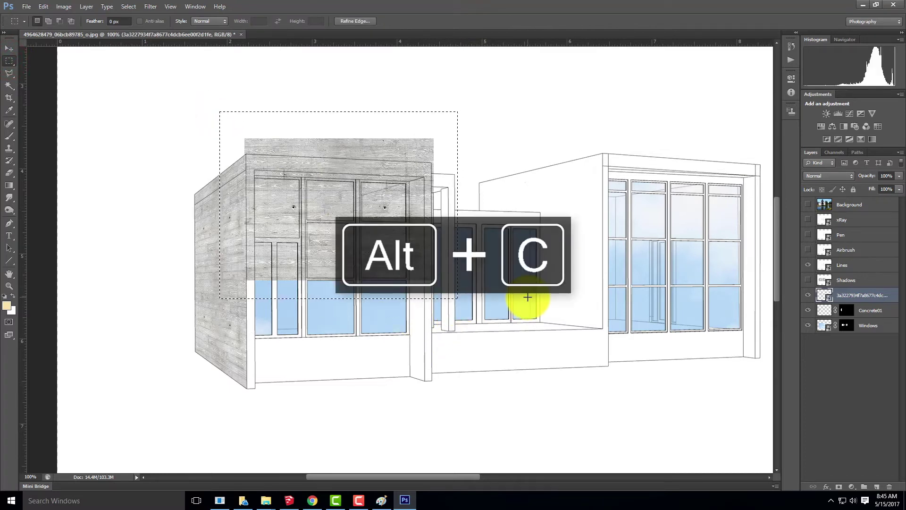
key(ctrl+c)
key(ctrl+v)
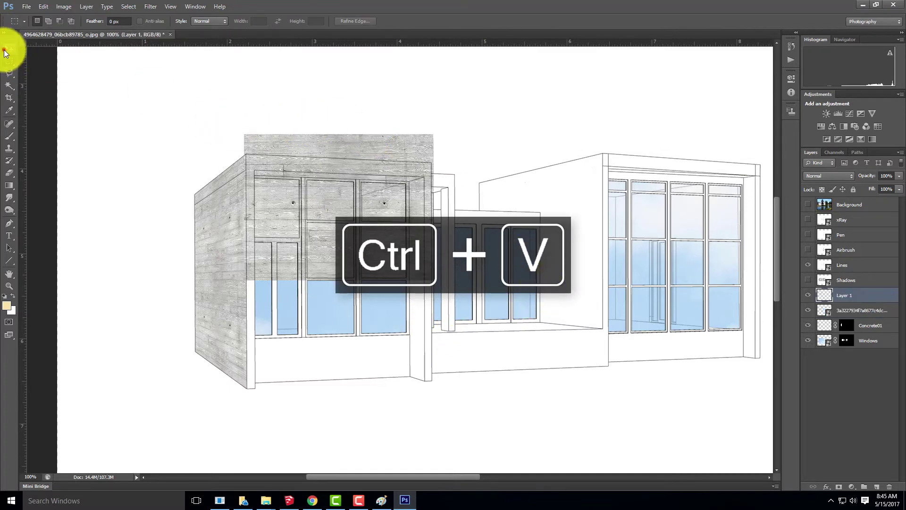
click(8, 49)
drag(319, 194, 319, 341)
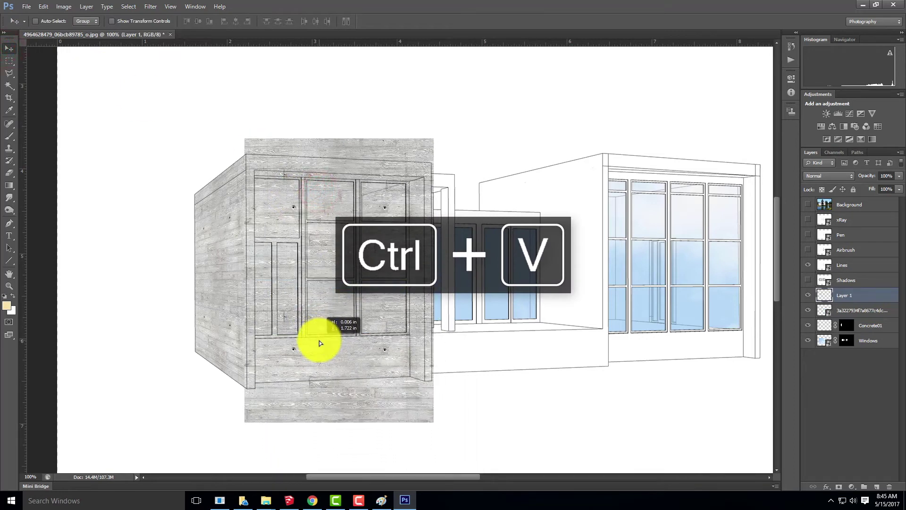
Paste four more copies of the wood patch and tile them in two rows across the middle and right building fronts.
key(ctrl+v)
drag(369, 272, 503, 216)
key(ctrl+v)
drag(374, 283, 514, 356)
key(ctrl+v)
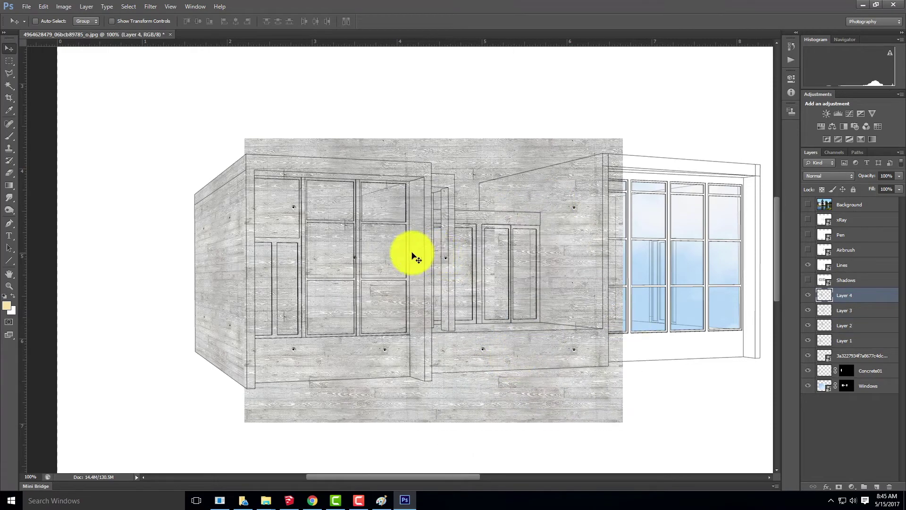
drag(400, 254, 719, 199)
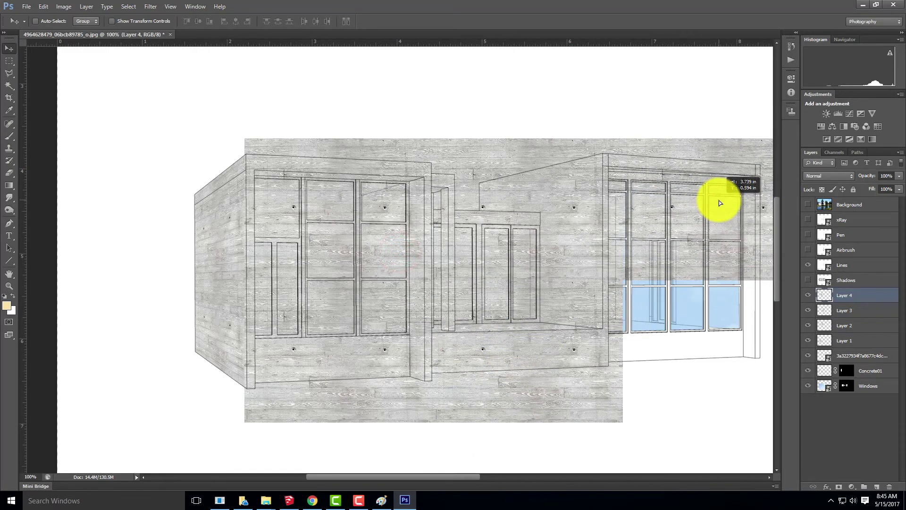
key(ctrl+v)
drag(538, 291, 737, 347)
Paste three more wood patch copies and line them up as an extra row above the tiled texture.
drag(663, 294, 560, 286)
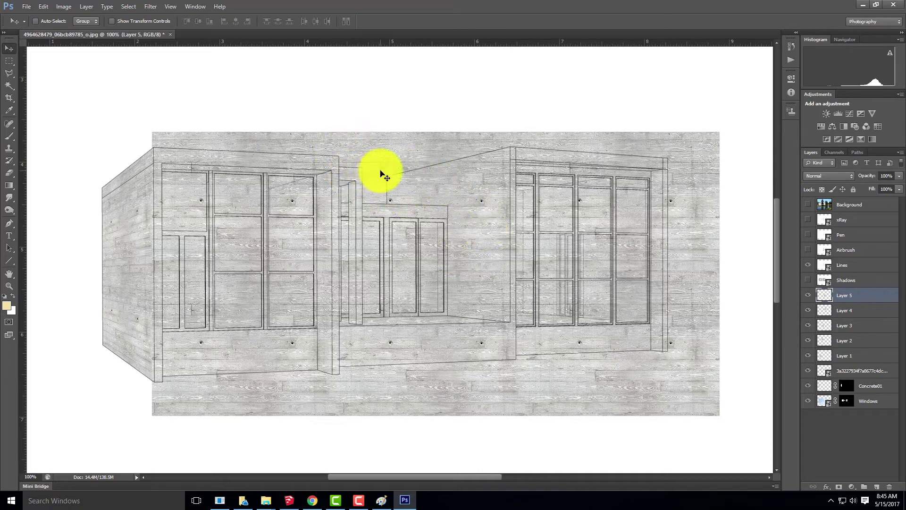
key(ctrl+v)
drag(404, 245, 258, 85)
key(ctrl+v)
drag(330, 257, 380, 90)
key(ctrl+v)
drag(441, 268, 668, 92)
Paste three further wood patch copies and stack them as a column extending the texture beyond the right building.
drag(731, 179, 451, 176)
key(ctrl+v)
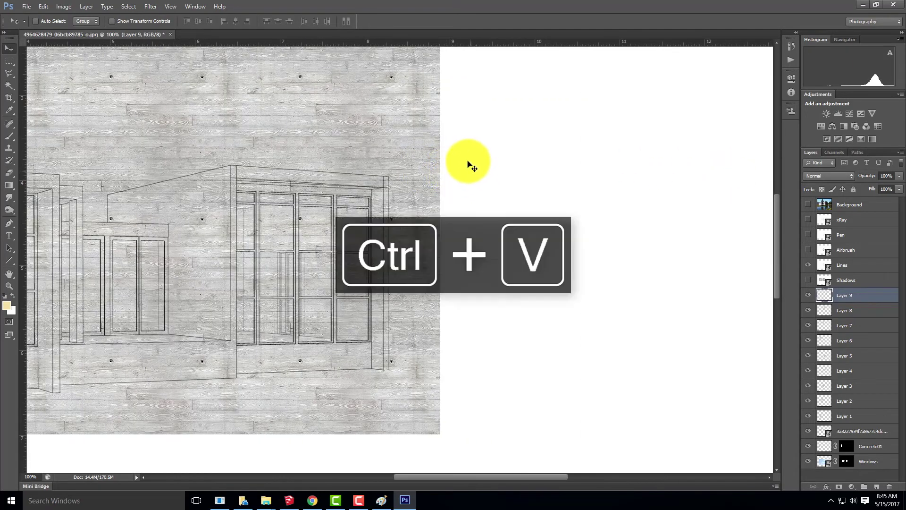
drag(463, 259, 585, 335)
key(ctrl+v)
drag(471, 304, 552, 218)
key(ctrl+v)
drag(405, 241, 542, 68)
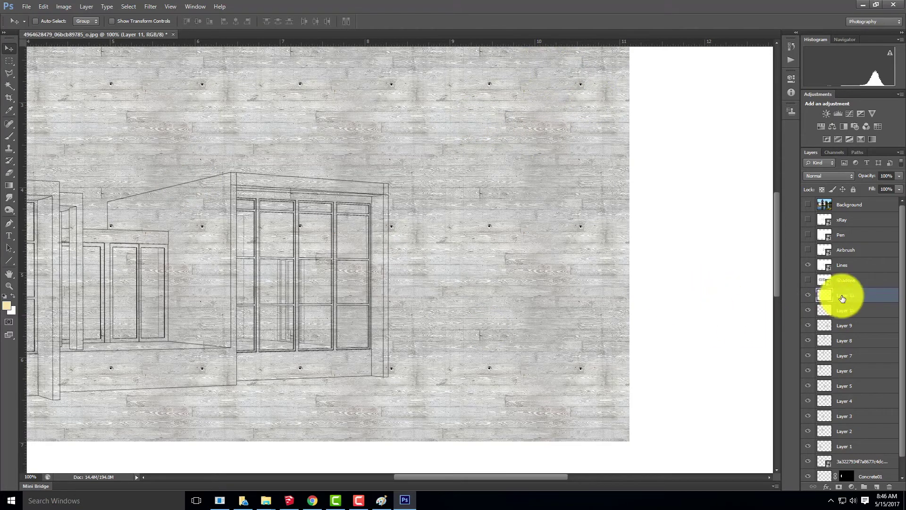
Merge the original wood texture layer with all its pasted copies and rename the merged layer Concrete02.
scroll(863, 311, down, 1)
shift+click(866, 449)
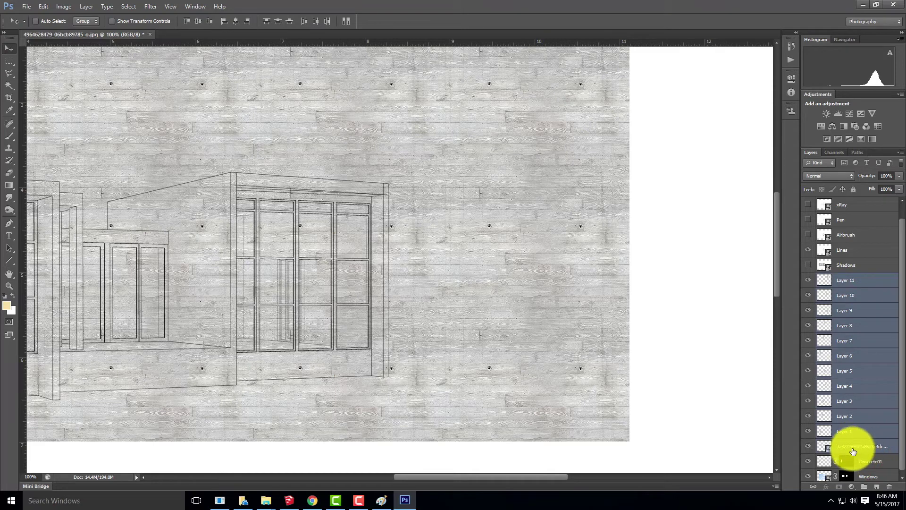
right_click(860, 385)
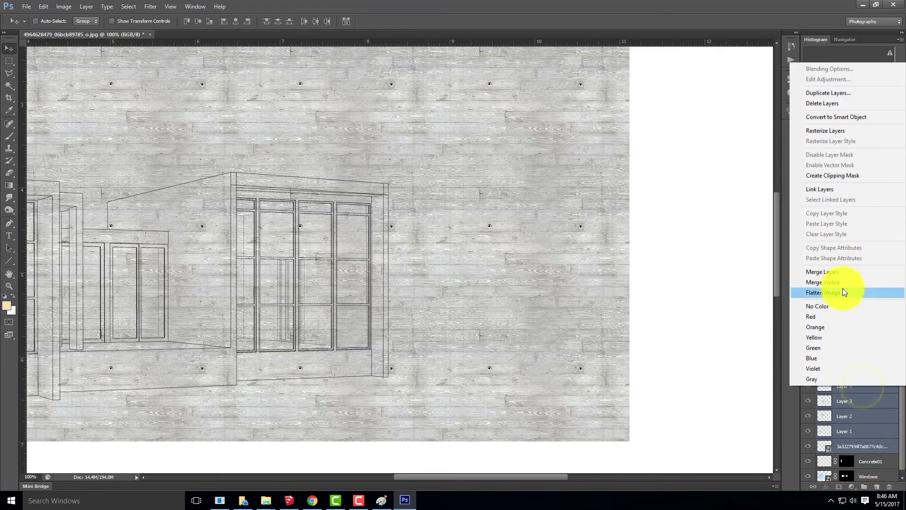
click(839, 273)
double_click(851, 295)
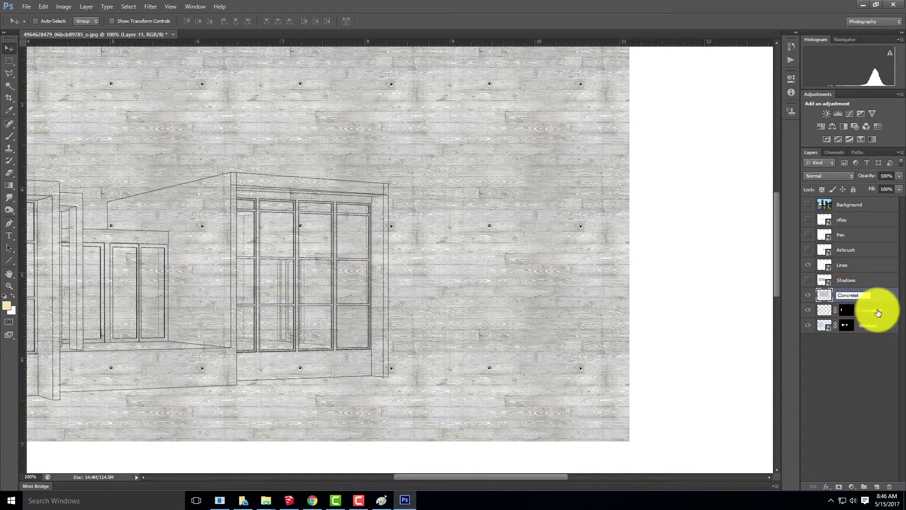
text(Concrete02)
key(Return)
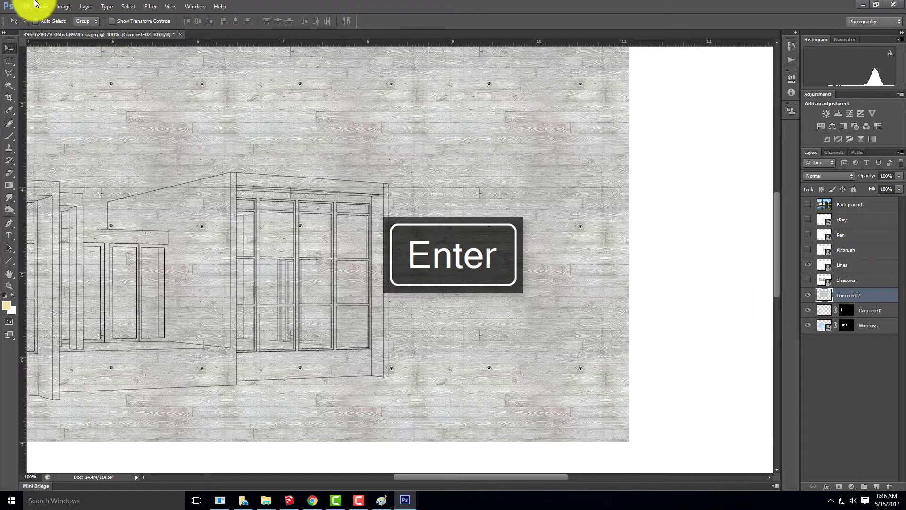
Skew the Concrete02 texture so its lower edge follows the perspective of the building's base line.
click(43, 7)
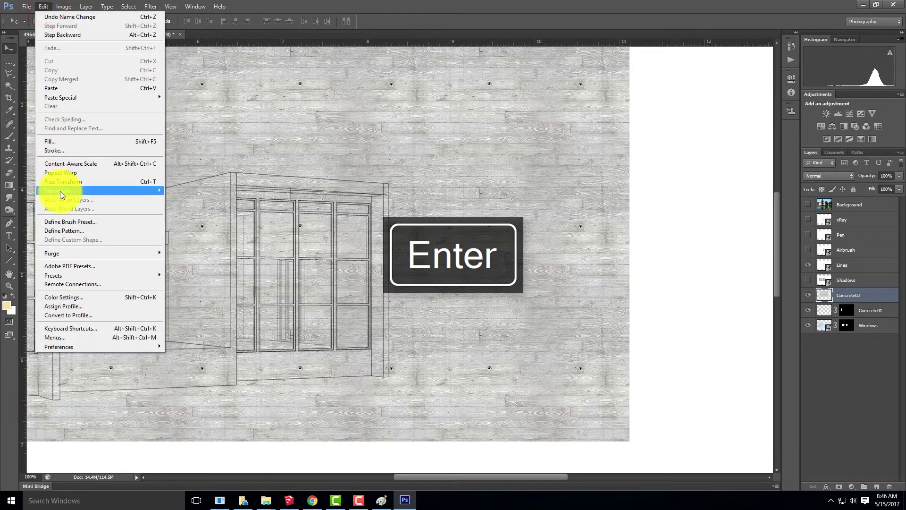
mouse_move(61, 190)
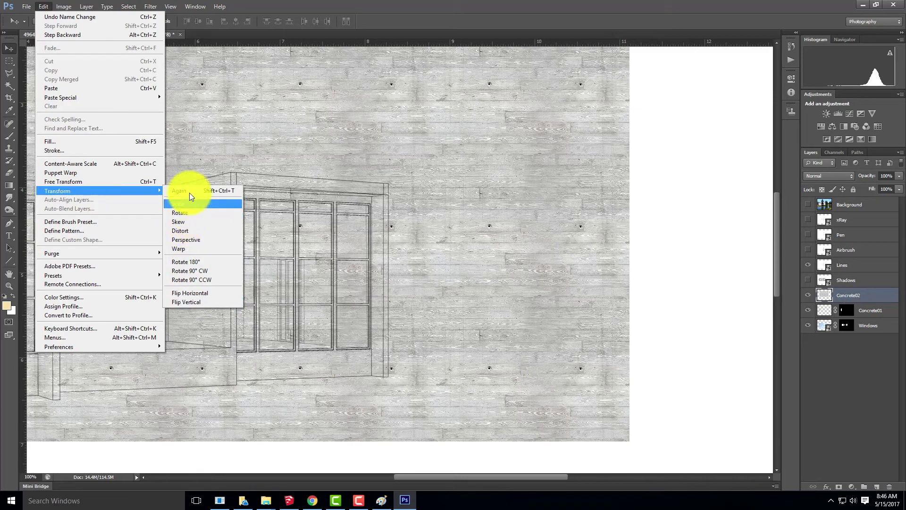
click(178, 225)
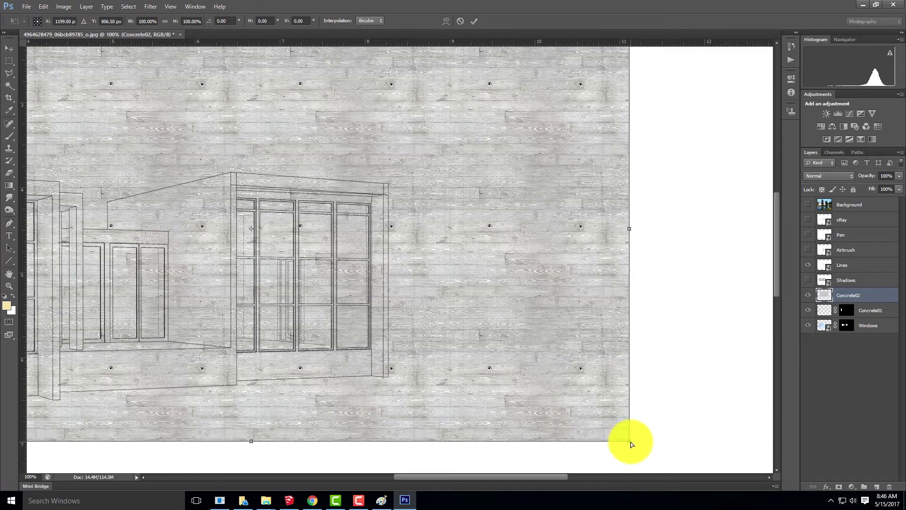
drag(630, 442, 614, 349)
drag(306, 313, 576, 290)
drag(144, 419, 160, 355)
drag(376, 124, 377, 157)
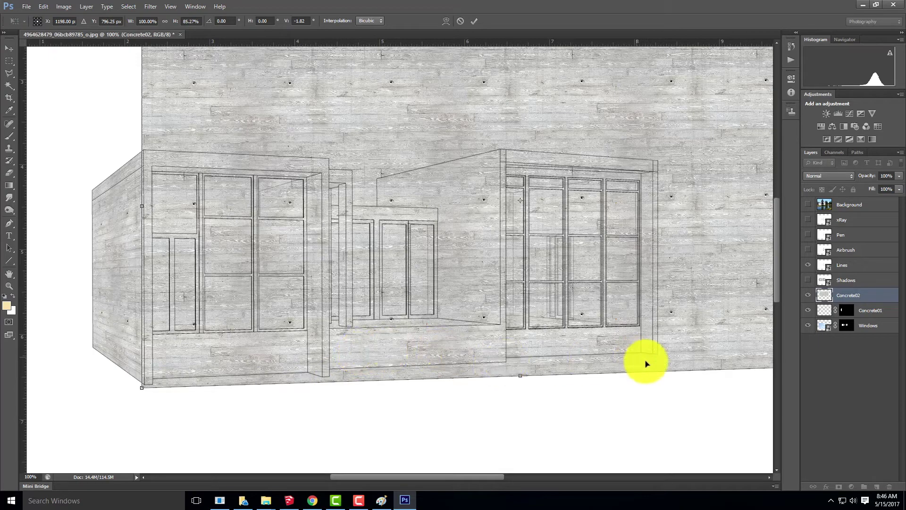
drag(695, 330, 473, 323)
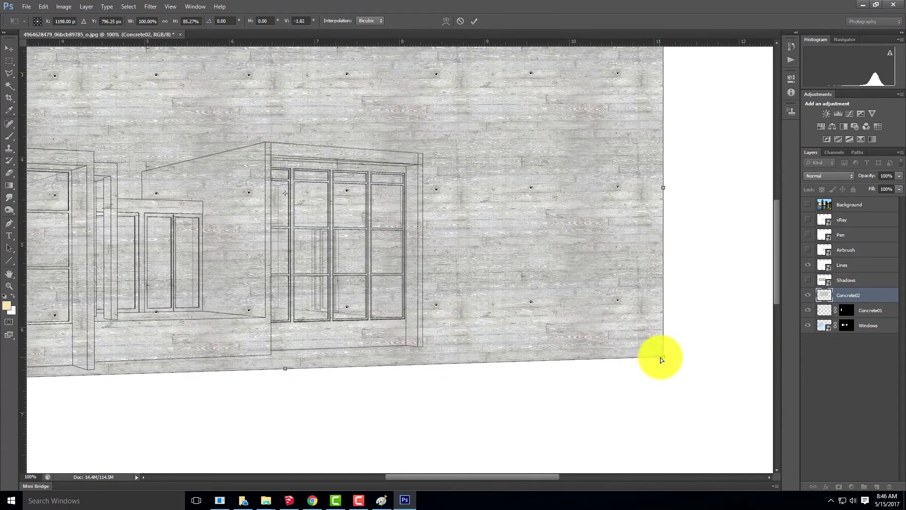
drag(665, 359, 664, 346)
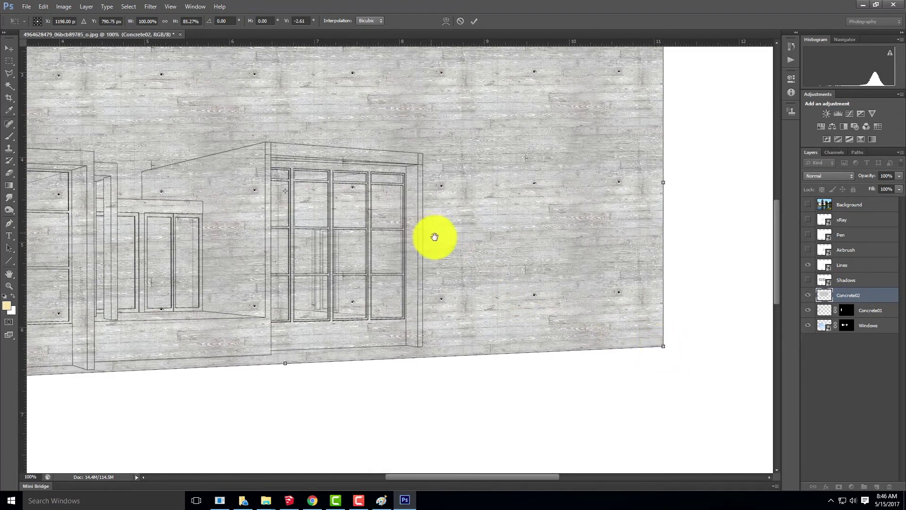
Skew the upper edge of the Concrete02 texture to match the slope of the rooflines and apply the transformation.
drag(435, 237, 540, 376)
drag(486, 326, 520, 297)
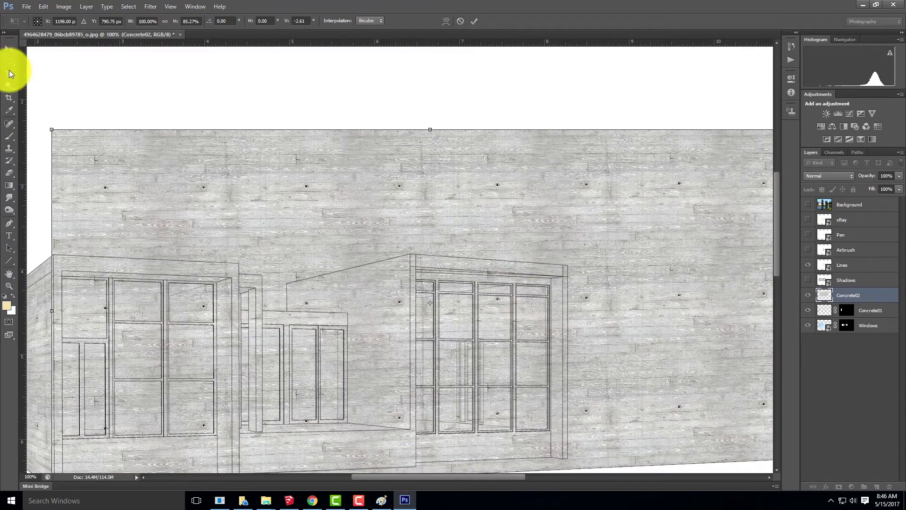
drag(52, 130, 52, 152)
drag(425, 174, 348, 162)
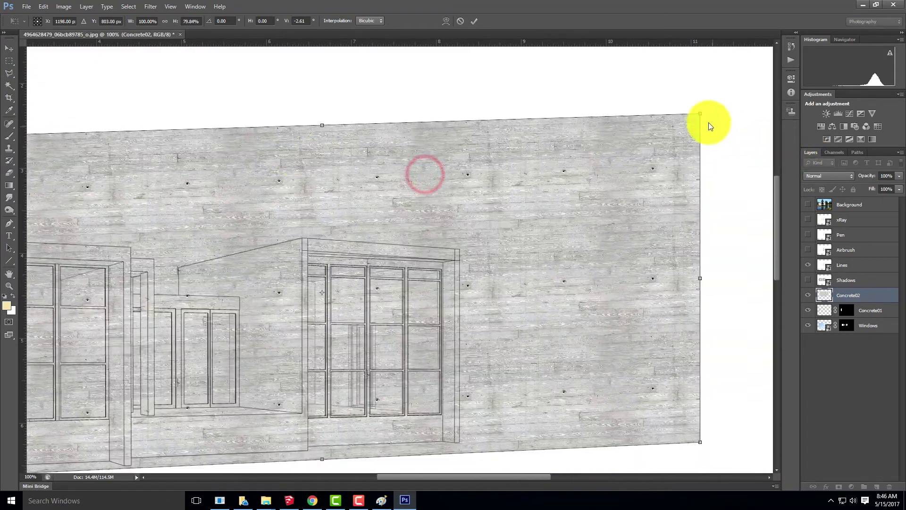
drag(701, 114, 693, 178)
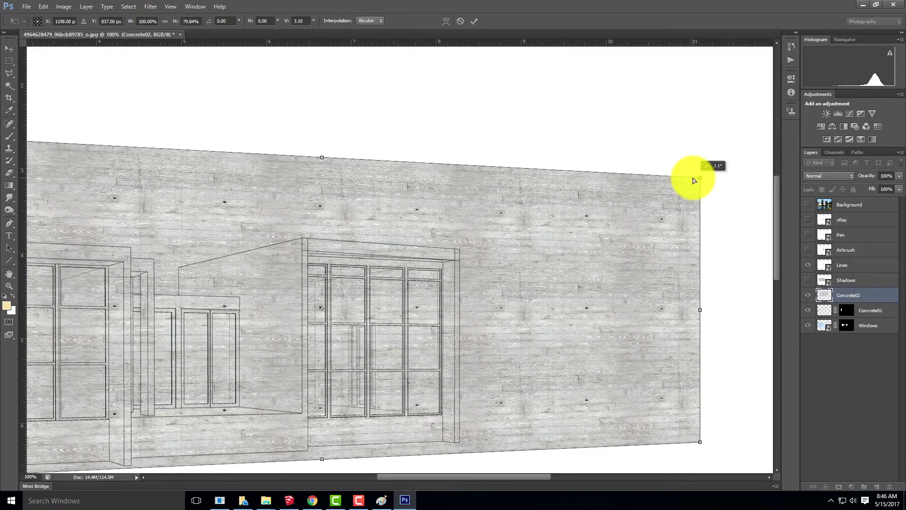
drag(693, 177, 692, 179)
drag(496, 180, 613, 148)
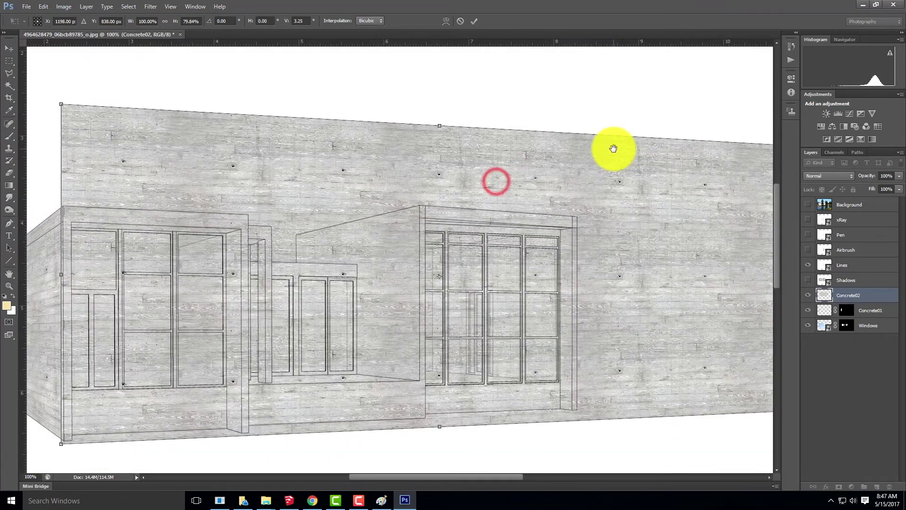
click(473, 19)
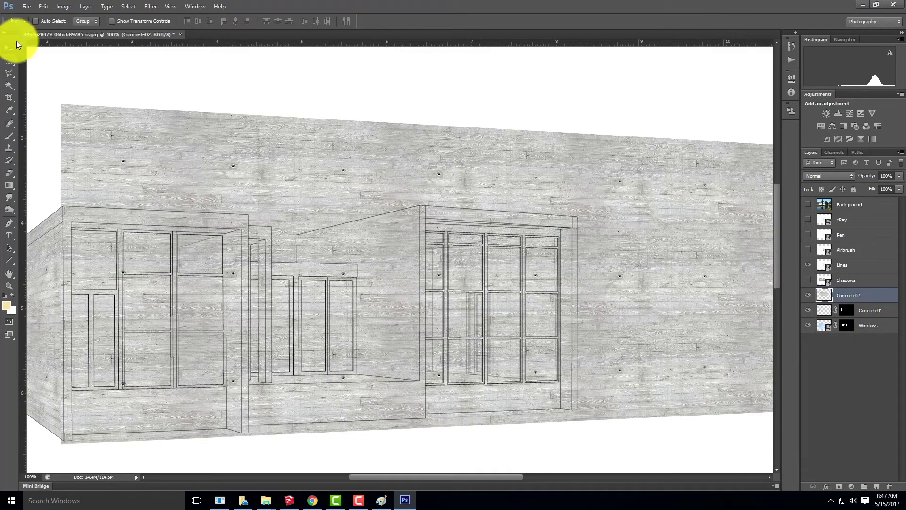
On the Lines layer, select the front-facing outer frames, lower walls and right window frames with the Magic Wand.
click(849, 267)
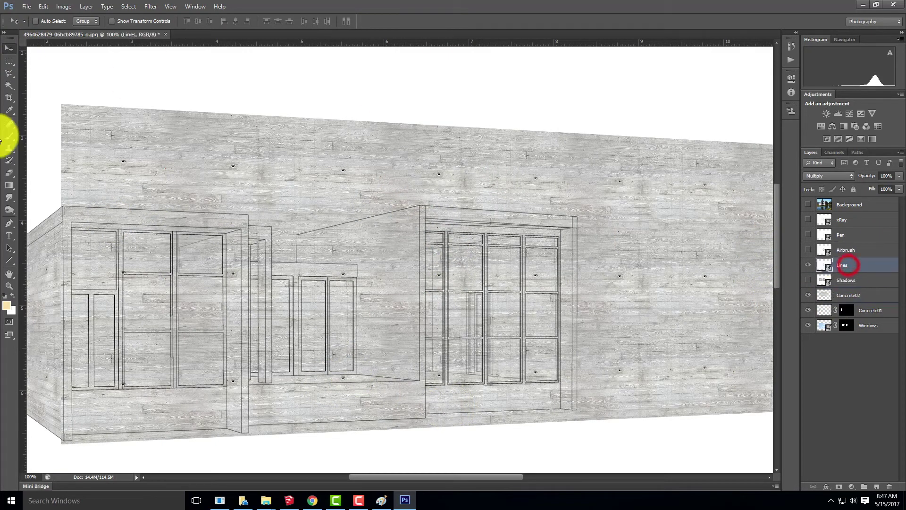
click(9, 85)
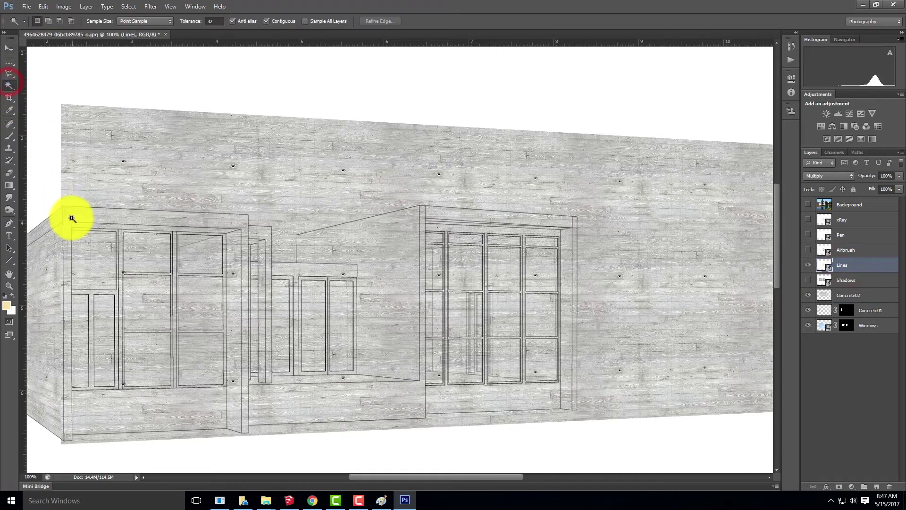
key(shift)
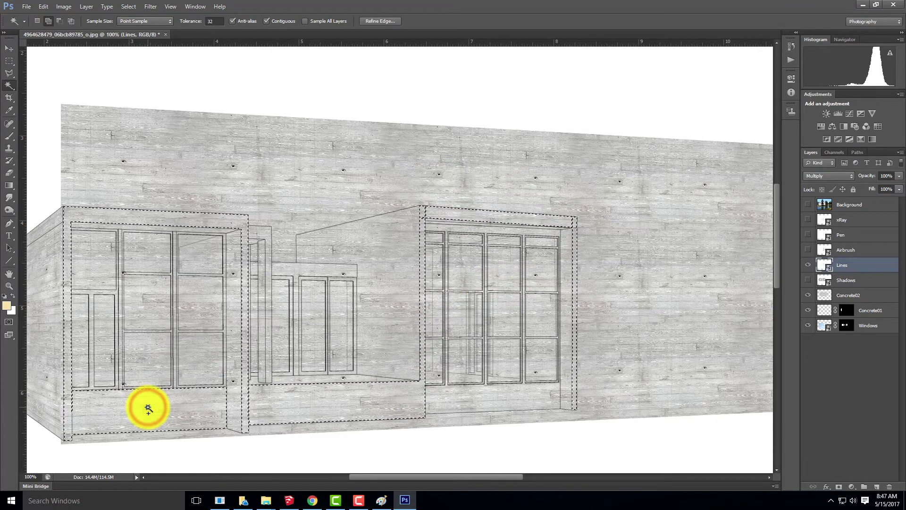
click(468, 406)
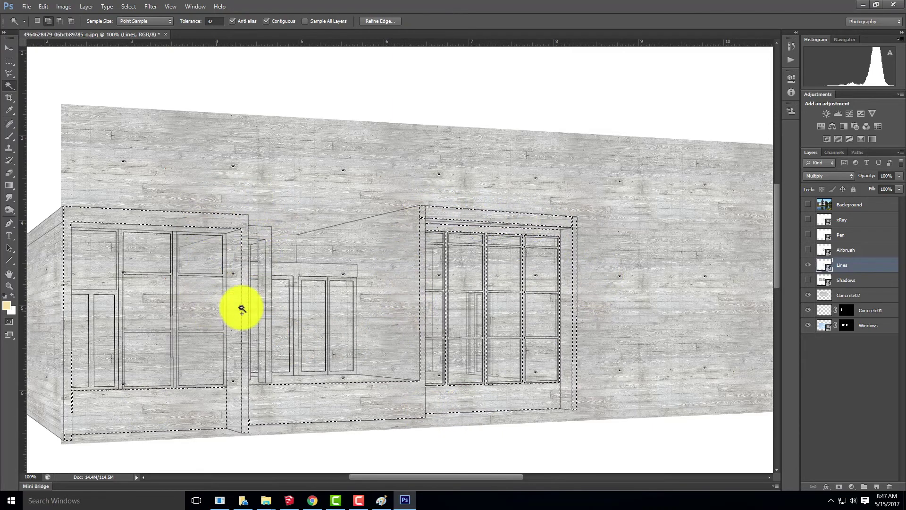
Add a layer mask to Concrete02 from the front wall selection.
click(849, 295)
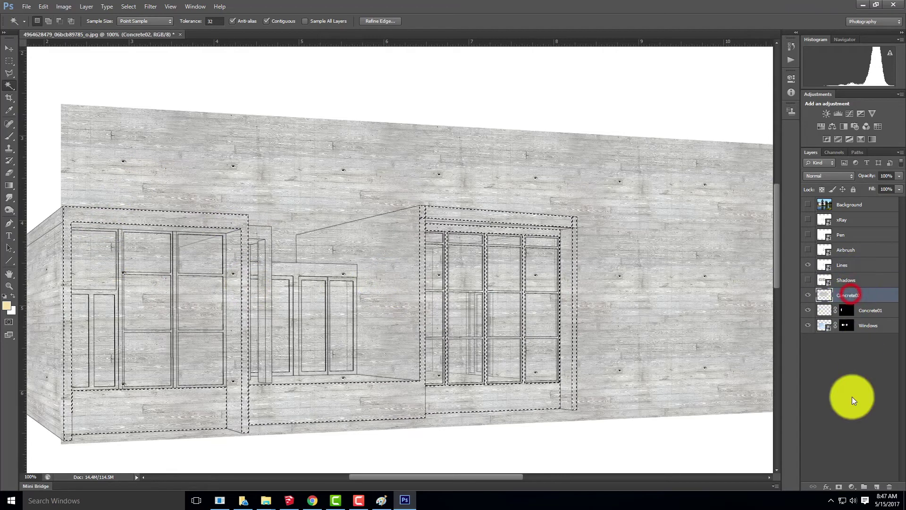
click(836, 490)
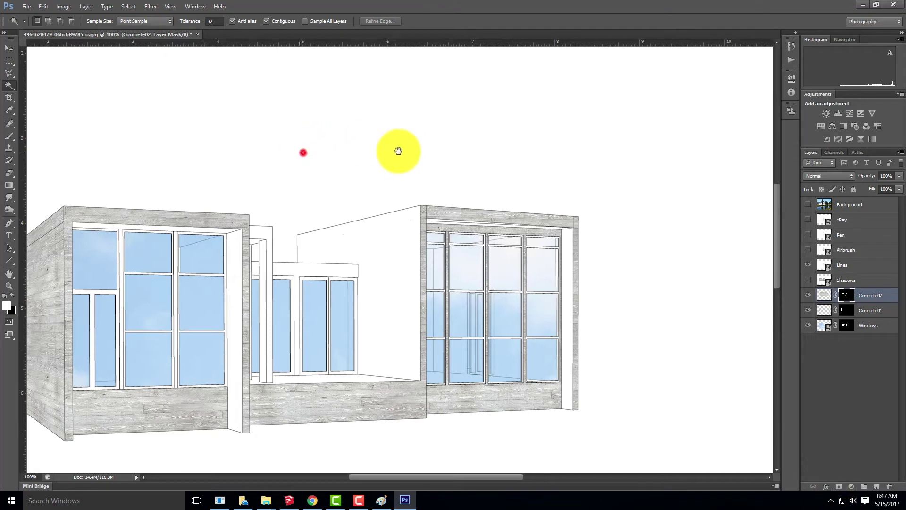
drag(398, 151, 417, 143)
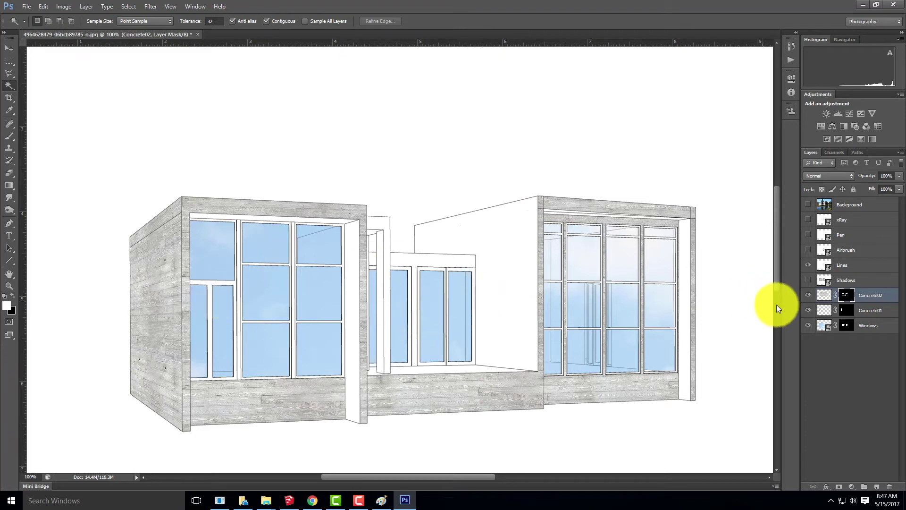
Show the Background and Shadows layers and move Shadows above Background in the layer stack.
click(807, 204)
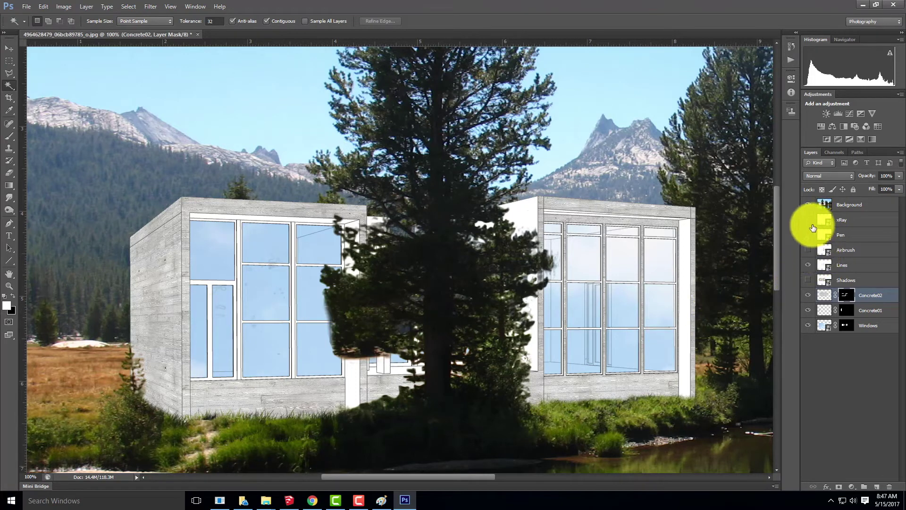
click(808, 281)
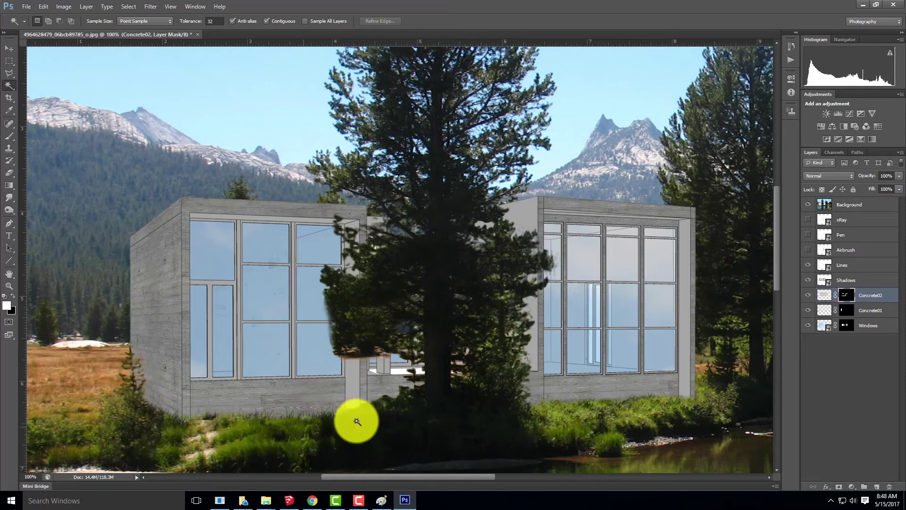
drag(852, 282, 843, 202)
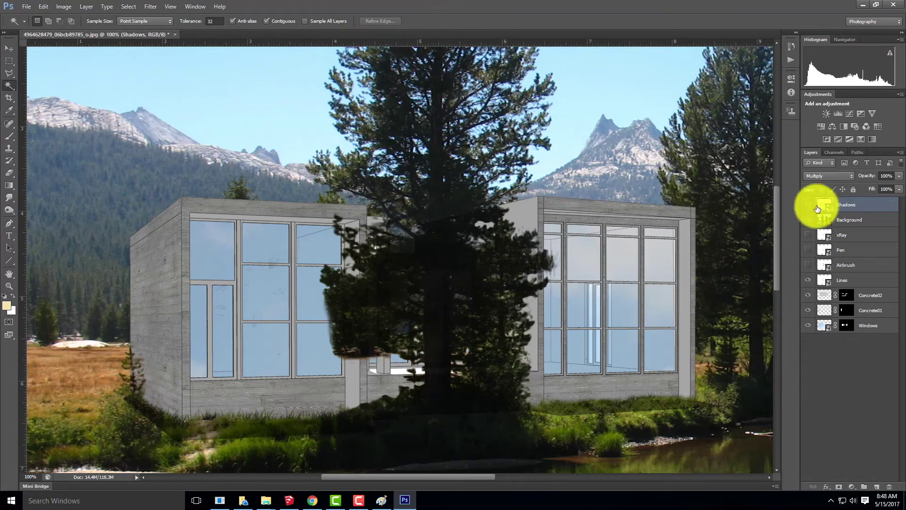
Hide the Background, Lines, Concrete02, Concrete01 and Windows layers to isolate the Shadows layer.
click(808, 220)
click(807, 280)
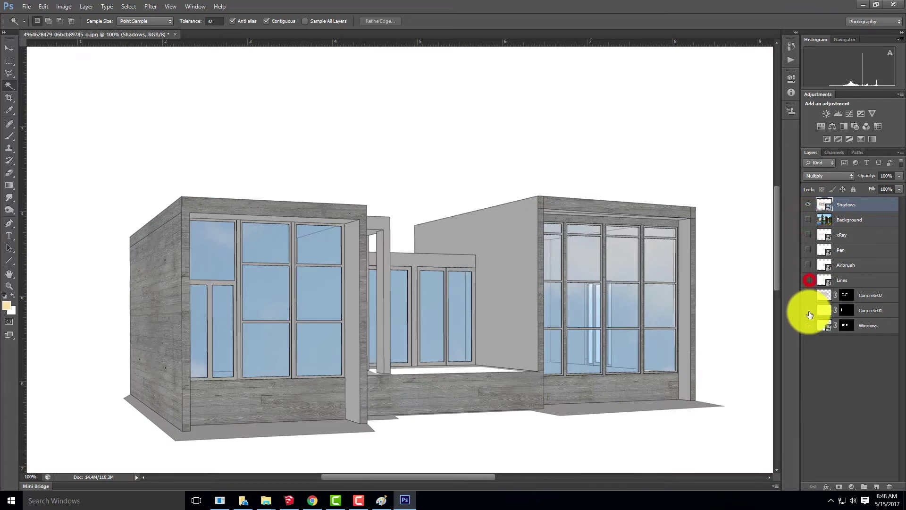
Rasterize the Shadows layer for retouching with the Clone Stamp tool around the left block's ground shadow.
drag(289, 262, 325, 156)
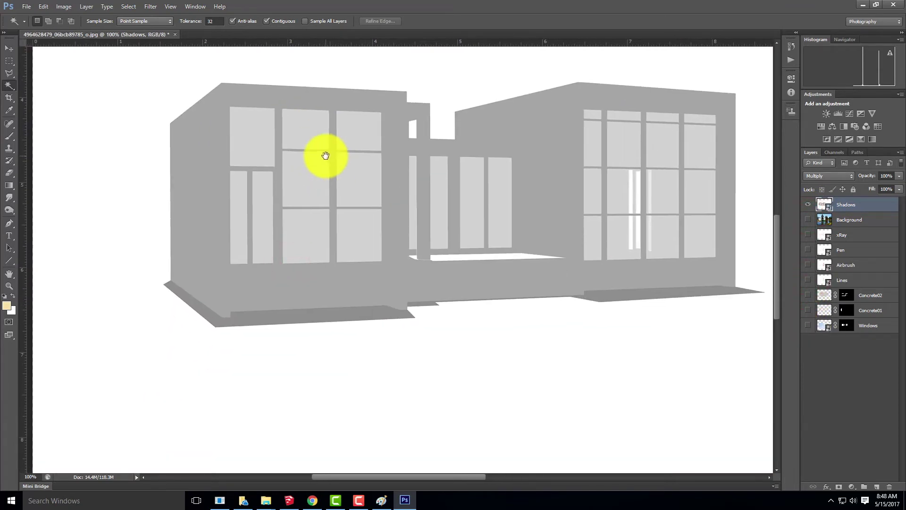
key(ctrl+equal)
key(ctrl+equal)
drag(216, 131, 518, 80)
drag(314, 192, 522, 135)
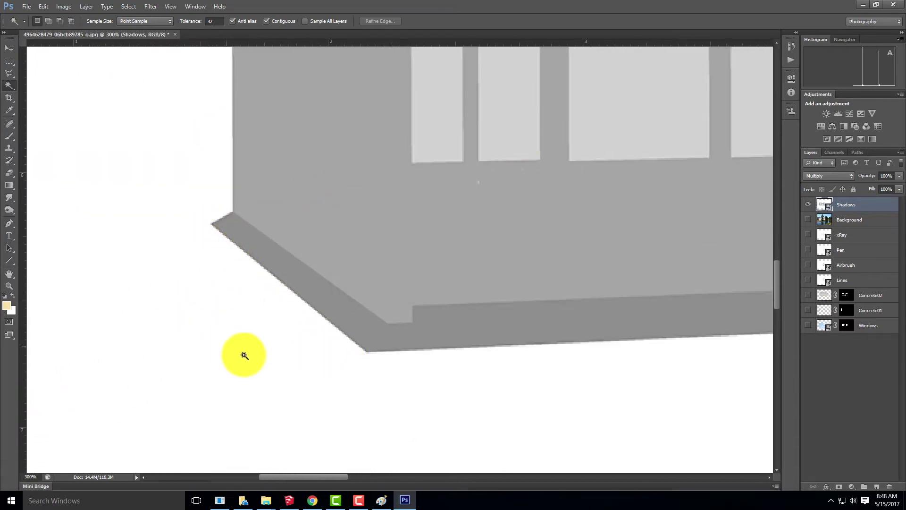
click(10, 148)
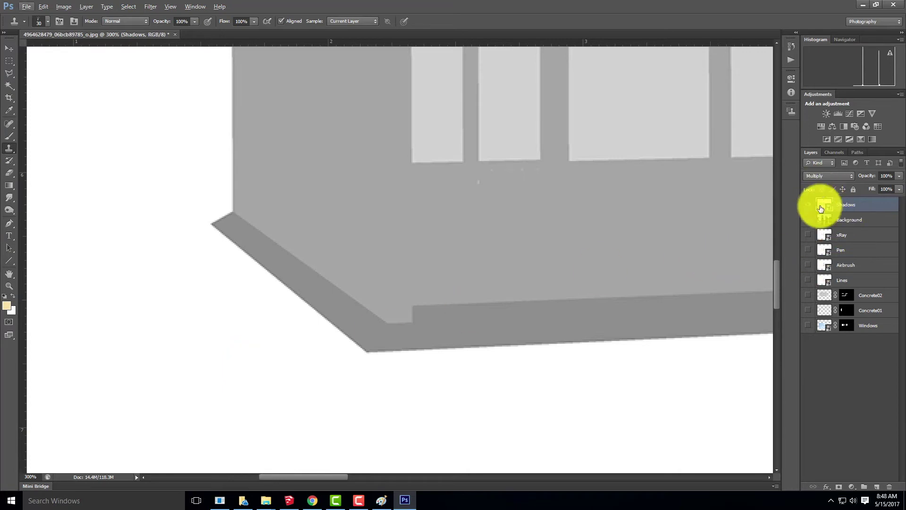
right_click(855, 205)
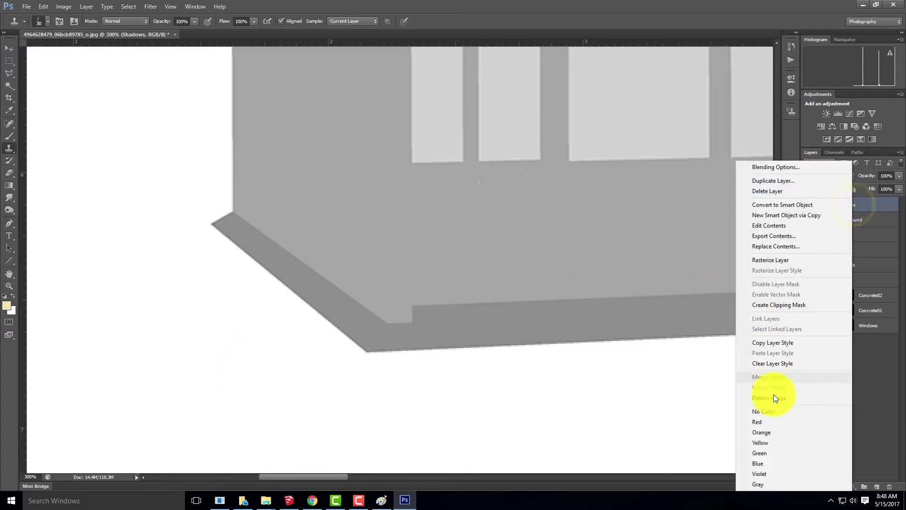
click(788, 260)
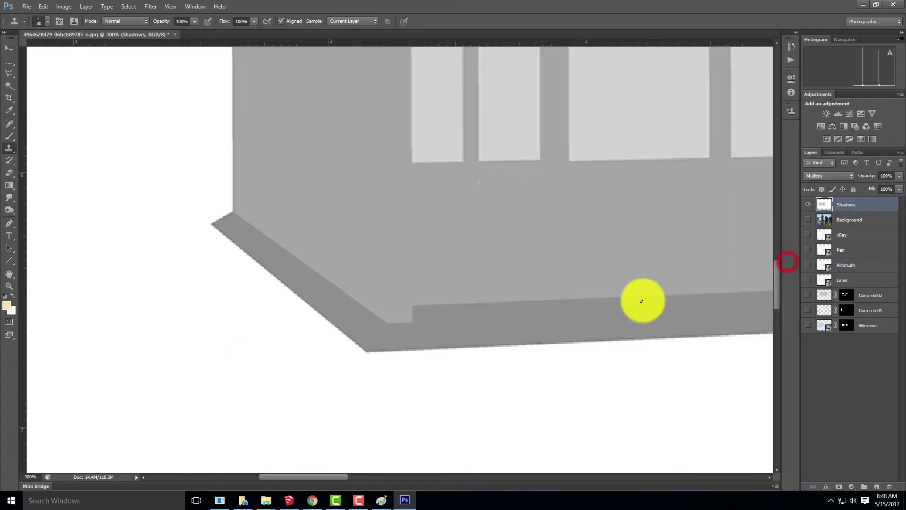
Clone white grass-shaped strokes, brush size 30, over the front edge of the left block's ground shadow on the Shadows layer.
alt+click(406, 419)
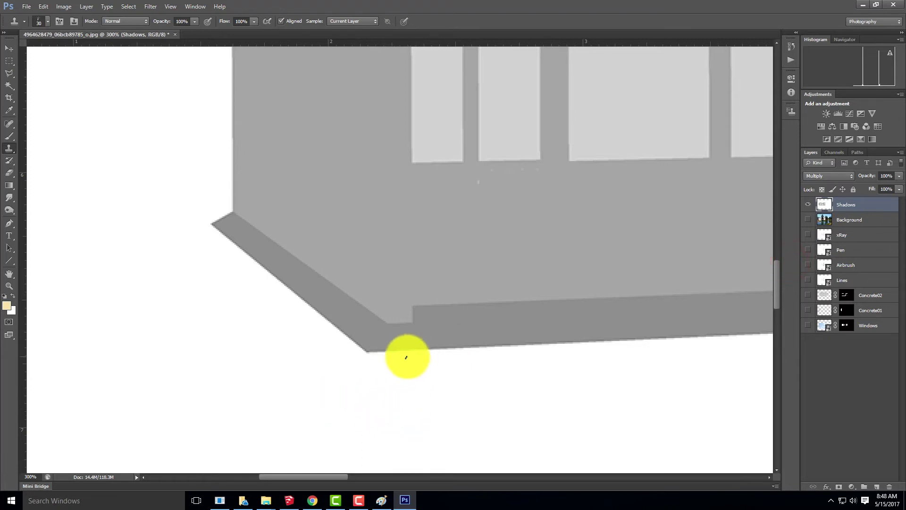
mouse_move(397, 357)
mouse_down()
mouse_move(360, 356)
mouse_move(522, 361)
mouse_move(444, 360)
mouse_move(488, 355)
mouse_move(455, 355)
mouse_up()
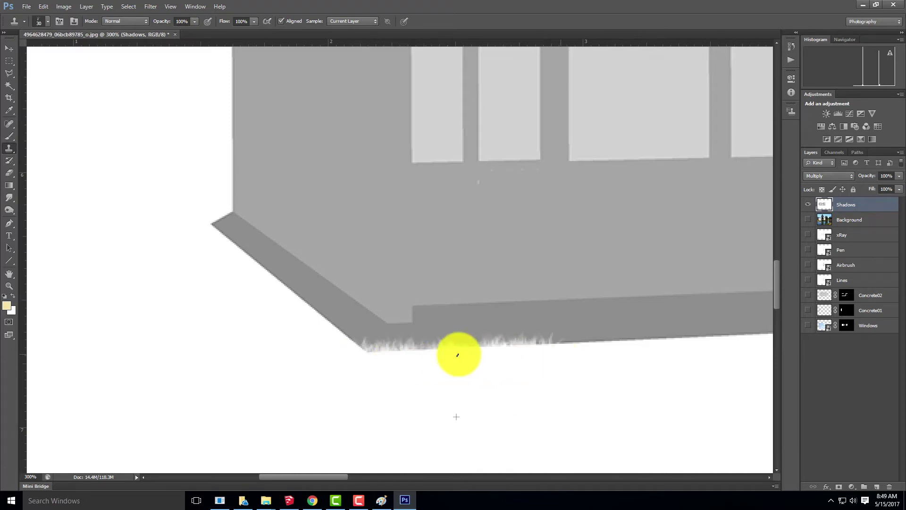
click(809, 220)
mouse_move(563, 363)
mouse_down()
mouse_move(522, 347)
mouse_move(635, 348)
mouse_up()
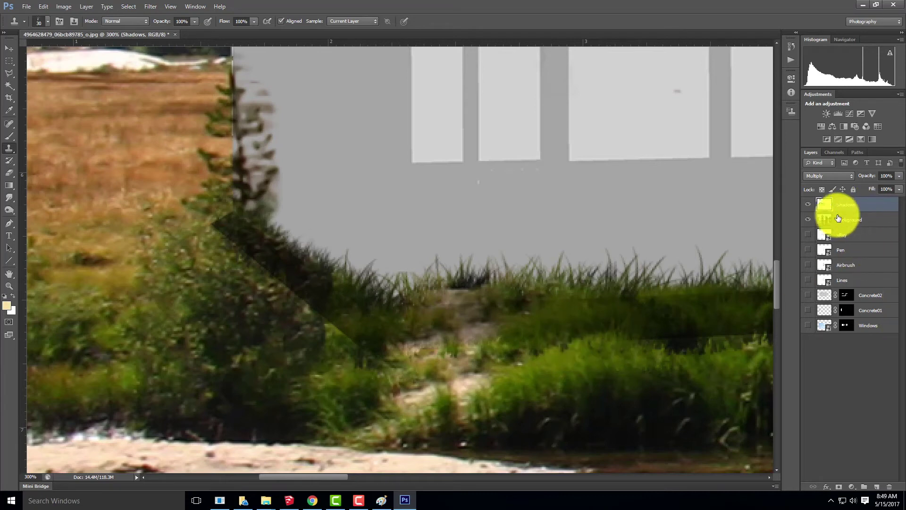
click(809, 219)
mouse_move(664, 299)
mouse_down()
mouse_move(379, 284)
mouse_move(384, 321)
mouse_move(436, 326)
mouse_move(336, 327)
mouse_move(532, 330)
mouse_move(412, 324)
mouse_move(666, 316)
mouse_up()
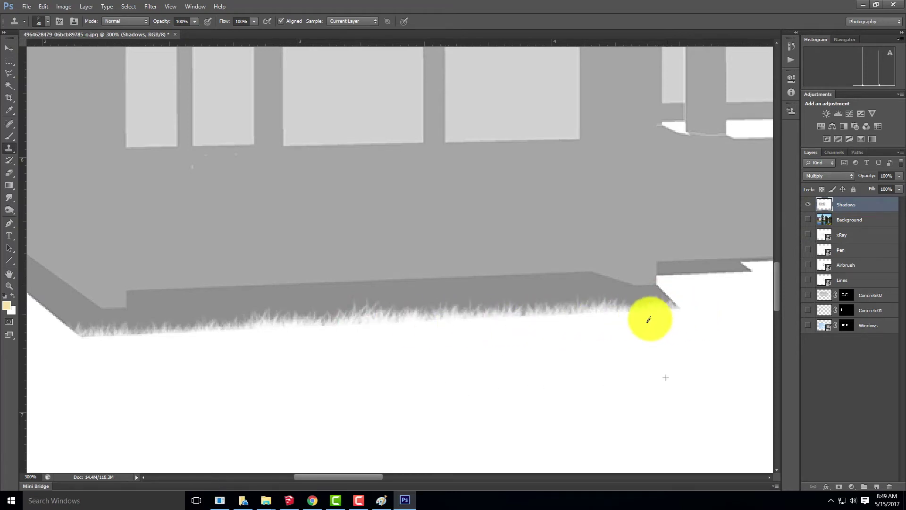
Clone white grass strokes along the diagonal side edge of the left block's ground shadow, reducing the brush size to 15.
drag(331, 325, 690, 333)
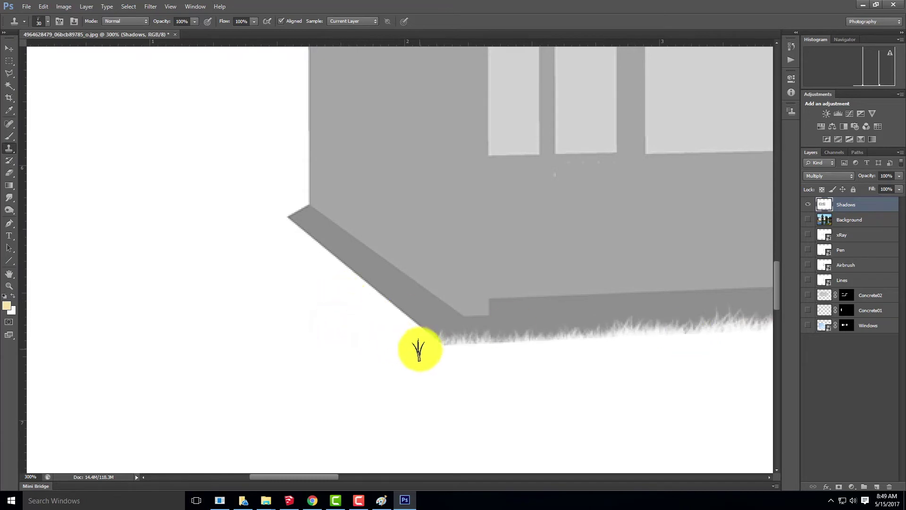
mouse_move(444, 352)
mouse_down()
mouse_move(451, 354)
mouse_move(396, 312)
mouse_move(425, 340)
mouse_move(405, 328)
mouse_move(314, 249)
mouse_move(357, 279)
mouse_up()
key(bracketleft)
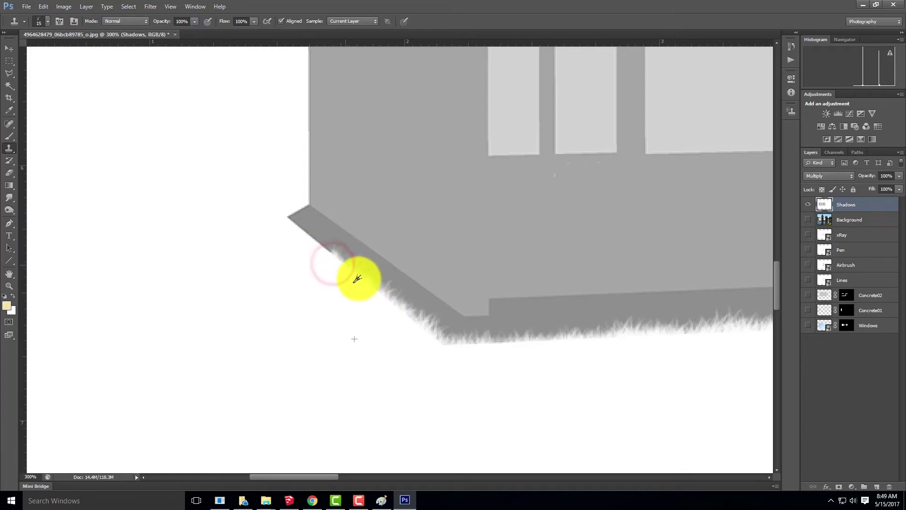
mouse_move(304, 233)
mouse_down()
mouse_move(333, 254)
mouse_move(286, 215)
mouse_move(385, 298)
mouse_move(486, 338)
mouse_up()
Clone white grass strokes, brush size 30, along the right block's ground shadow from its front-left corner to the far tip.
mouse_move(622, 259)
mouse_down()
mouse_move(334, 249)
mouse_move(282, 265)
mouse_up()
drag(573, 269, 331, 287)
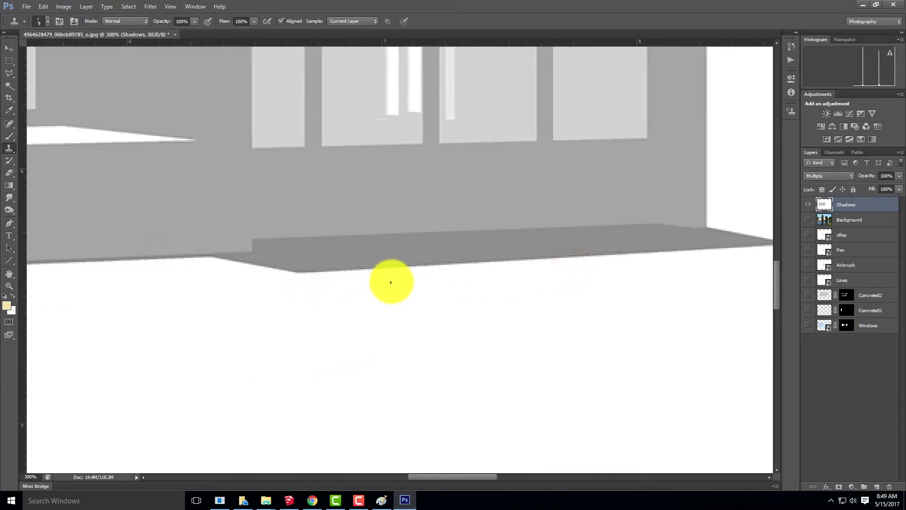
key(bracketright)
mouse_move(414, 269)
mouse_down()
mouse_move(291, 275)
mouse_move(509, 277)
mouse_move(543, 272)
mouse_move(359, 272)
mouse_move(579, 272)
mouse_move(556, 268)
mouse_move(776, 255)
mouse_up()
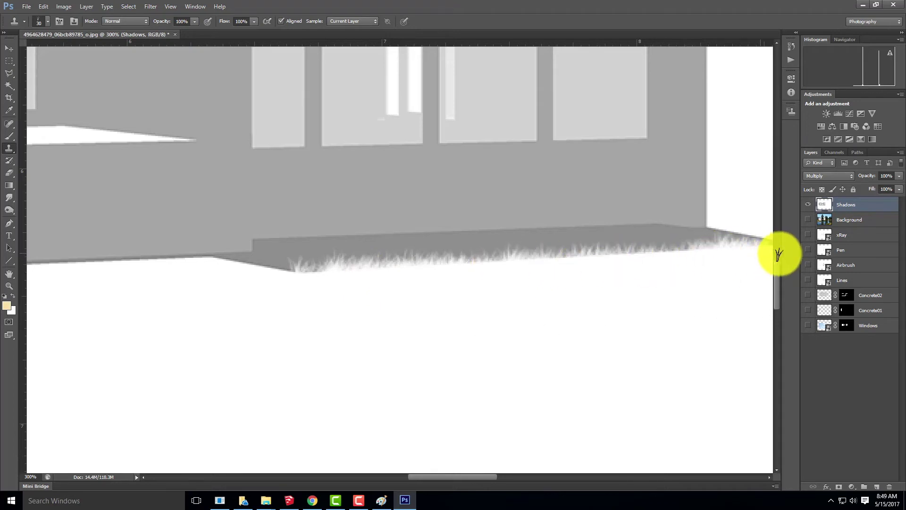
mouse_move(307, 285)
mouse_down()
mouse_move(261, 265)
mouse_move(285, 275)
mouse_move(228, 268)
mouse_move(255, 279)
mouse_up()
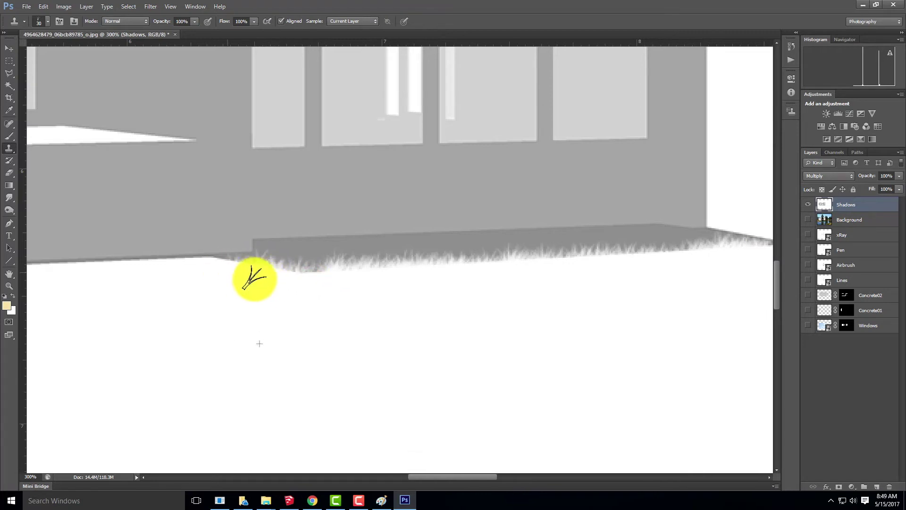
drag(751, 293, 455, 313)
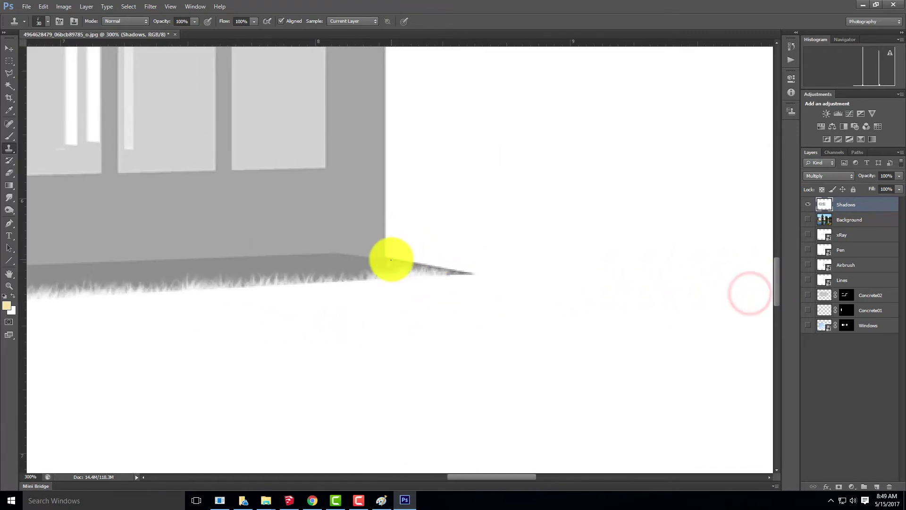
mouse_move(427, 263)
mouse_down()
mouse_move(461, 269)
mouse_move(386, 249)
mouse_move(473, 273)
mouse_up()
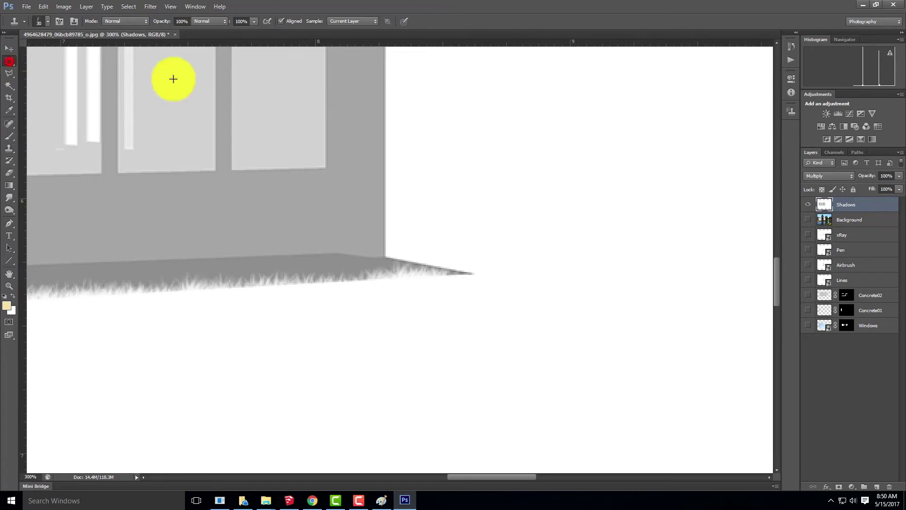
Fill a rectangular selection in the blank area beside the right block with the sampled ground-shadow grey, and deselect it.
key(m)
mouse_move(572, 132)
mouse_down()
mouse_move(755, 330)
mouse_move(754, 348)
mouse_up()
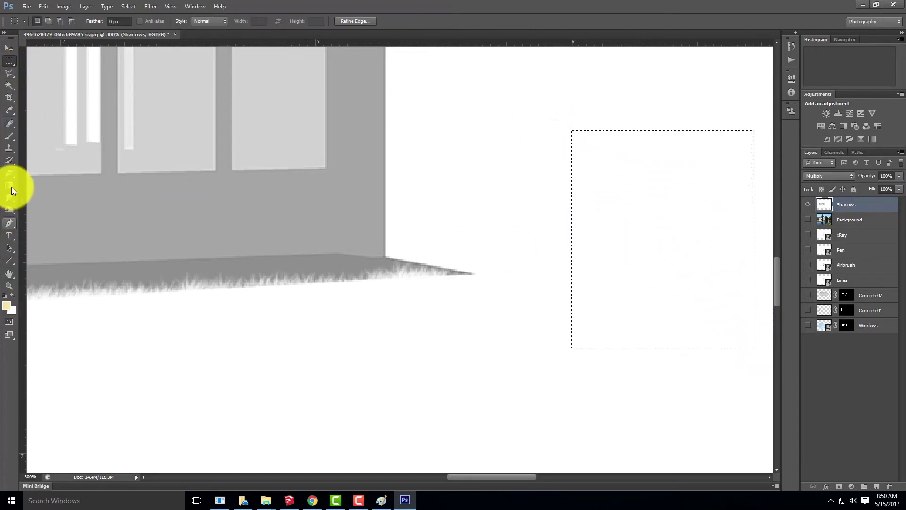
click(6, 118)
click(156, 268)
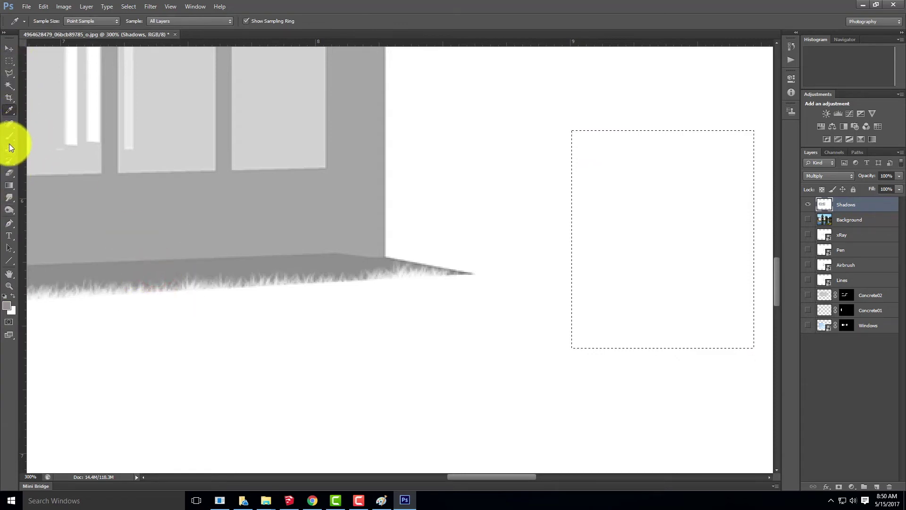
drag(10, 183, 45, 192)
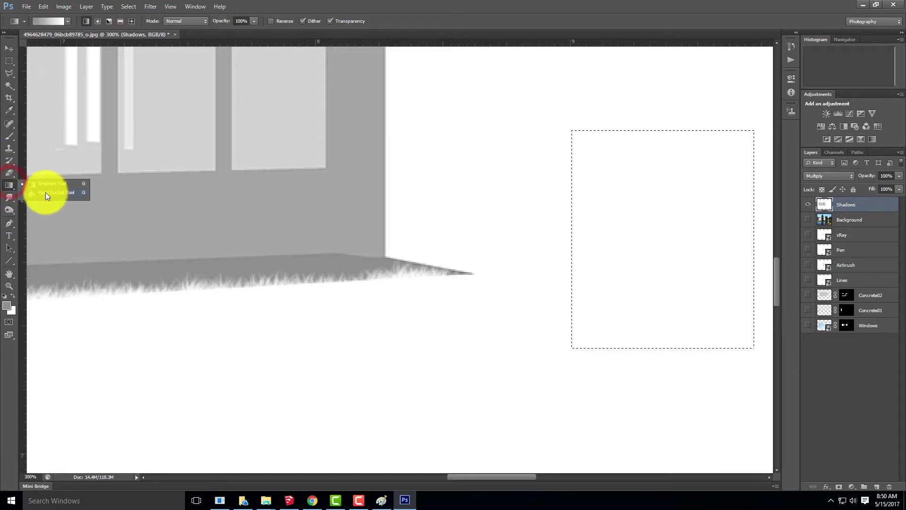
click(622, 209)
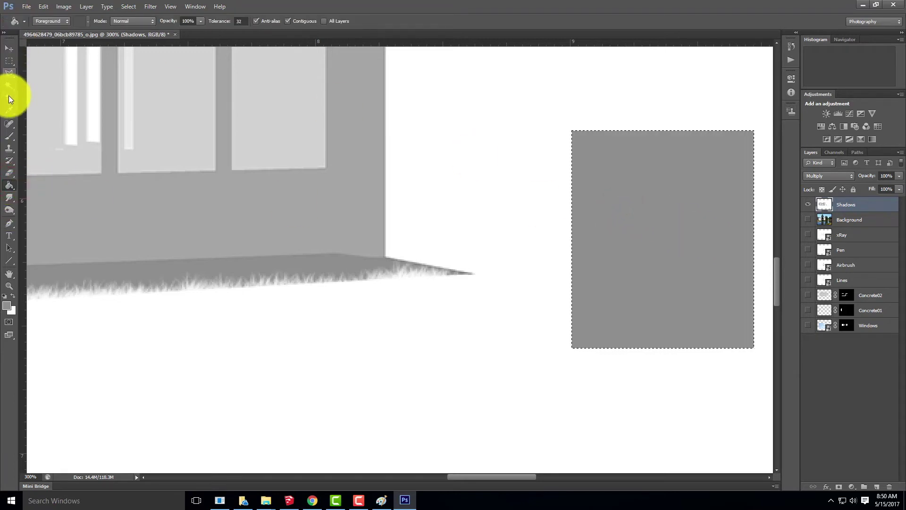
click(9, 61)
click(169, 99)
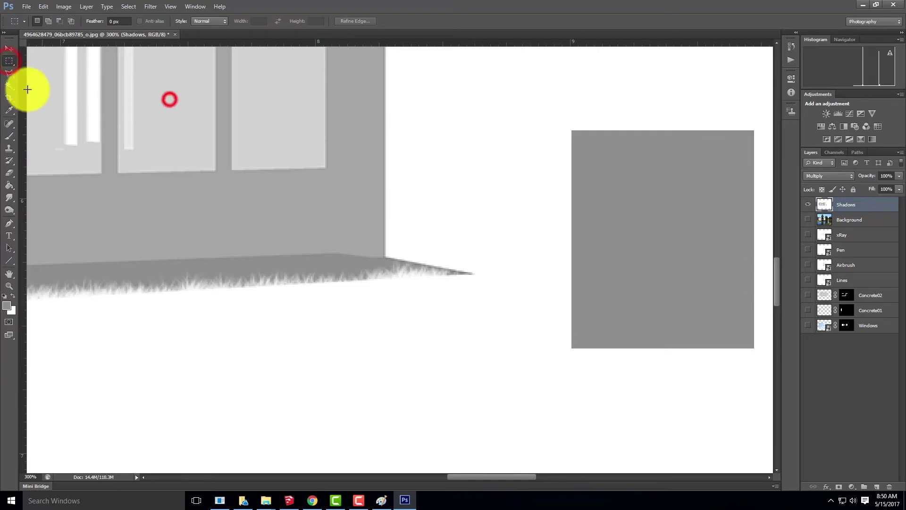
Clone grey grass blades from the filled rectangle onto the right block's shadow tip and trim its lower edge with cloned white.
click(6, 151)
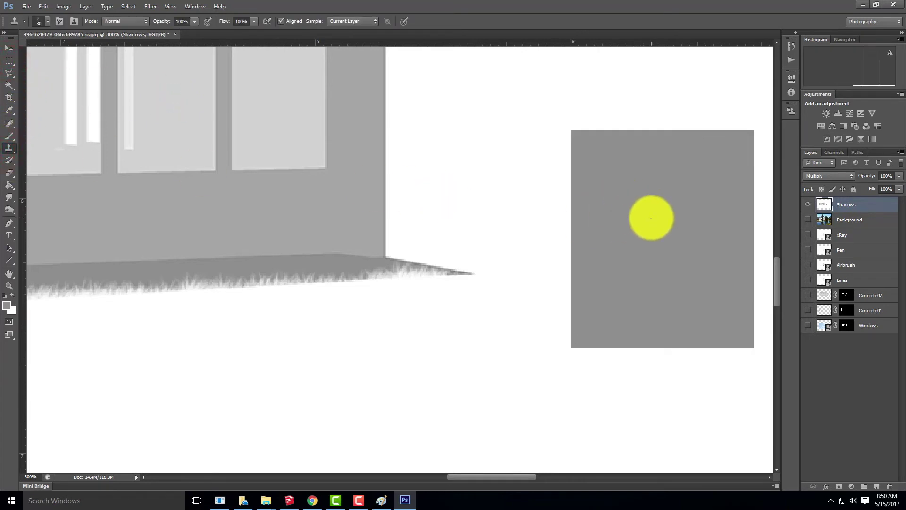
alt+click(658, 222)
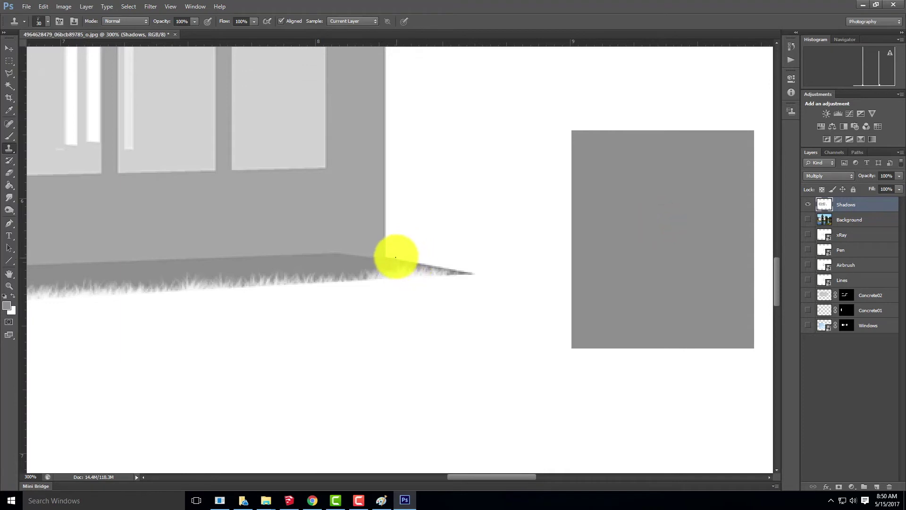
drag(396, 257, 481, 275)
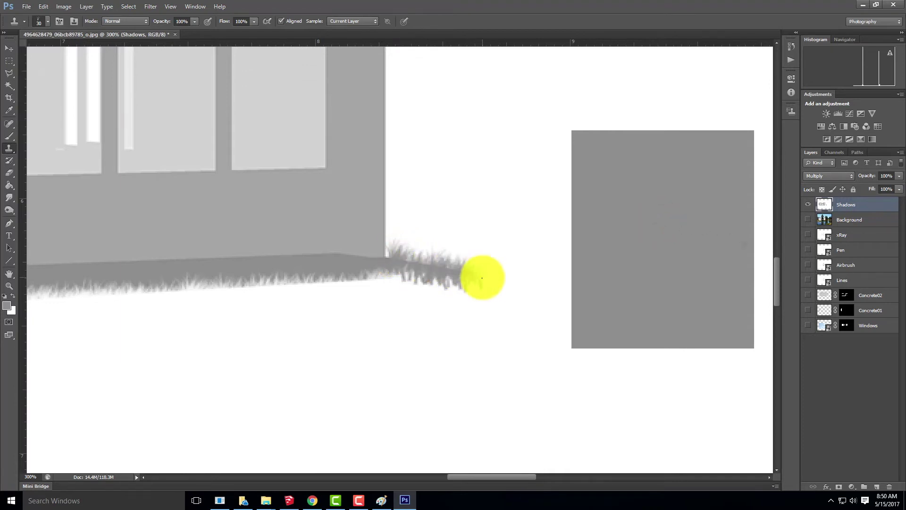
drag(419, 261, 392, 256)
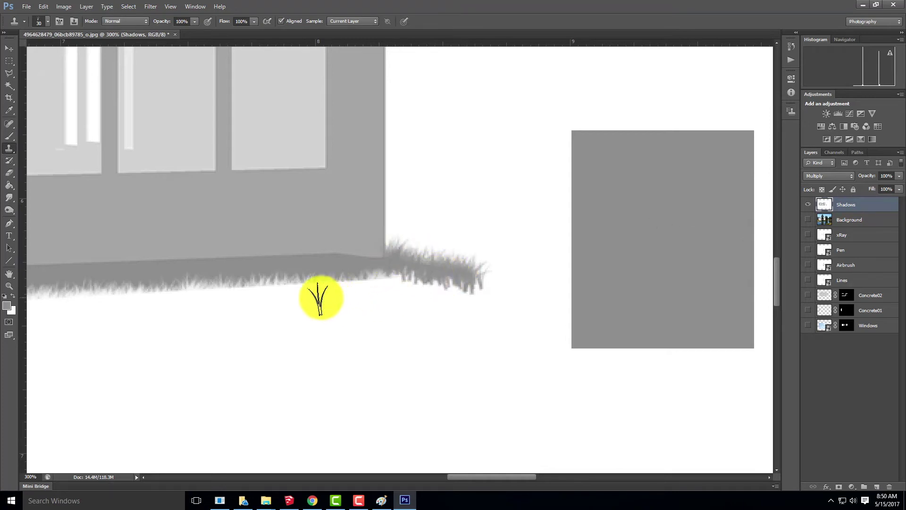
alt+click(326, 342)
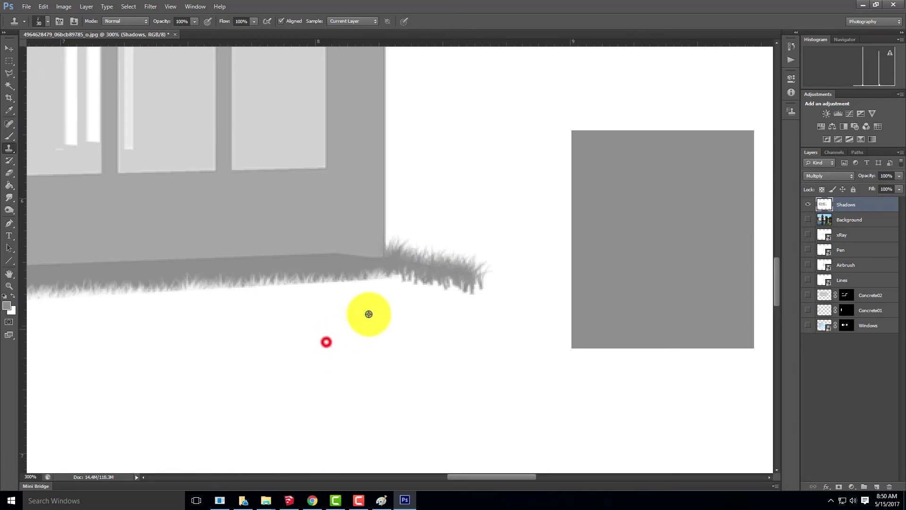
click(431, 283)
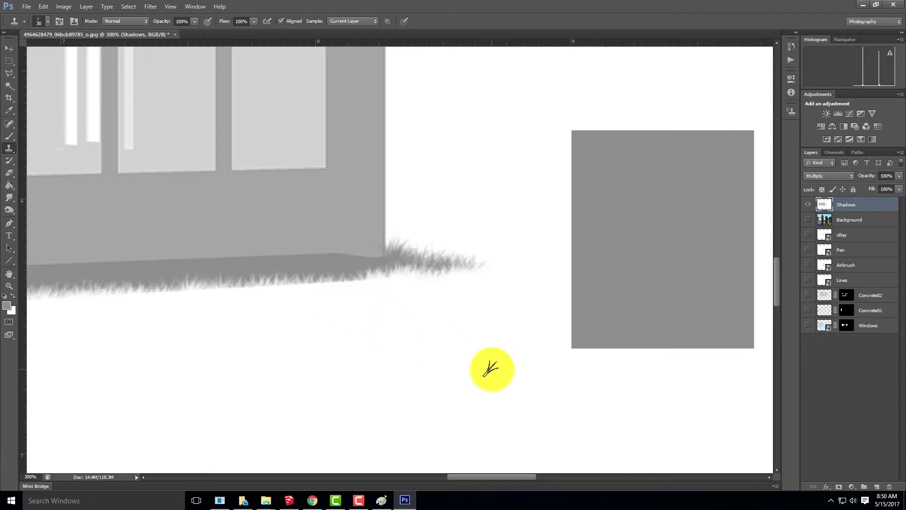
With Background shown and Shadows hidden, clone grass on the Background layer along the bank's upper edge below the right block.
click(809, 220)
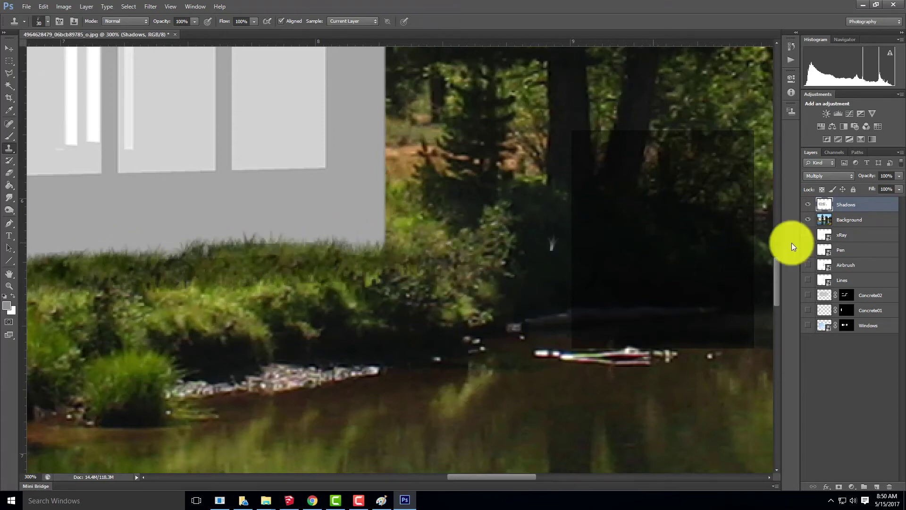
click(808, 206)
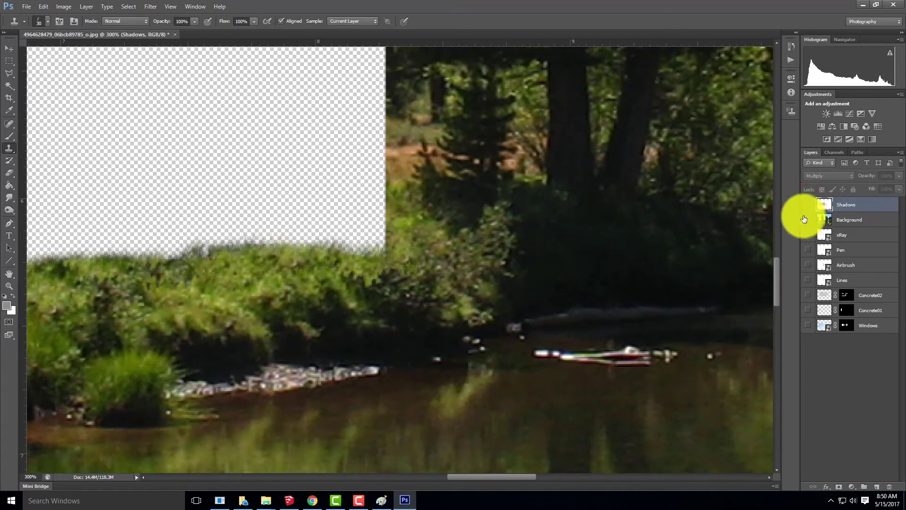
click(843, 221)
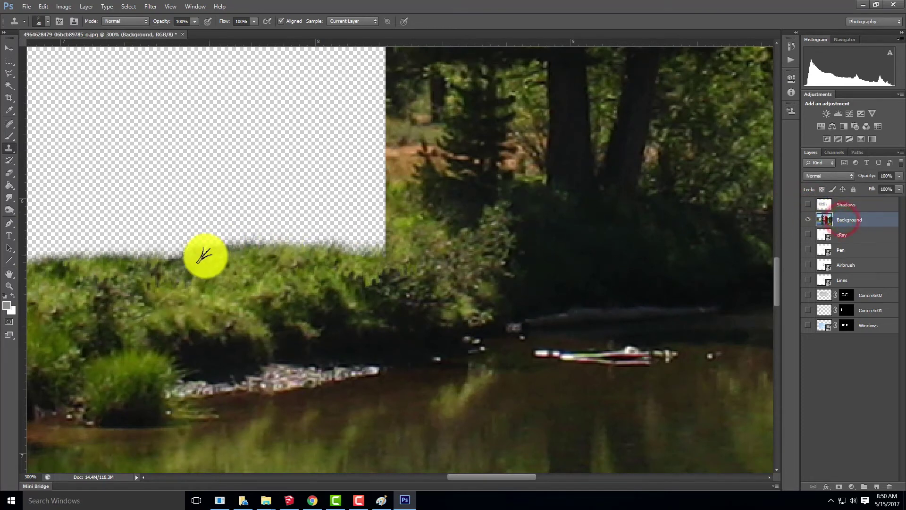
alt+click(231, 279)
click(257, 247)
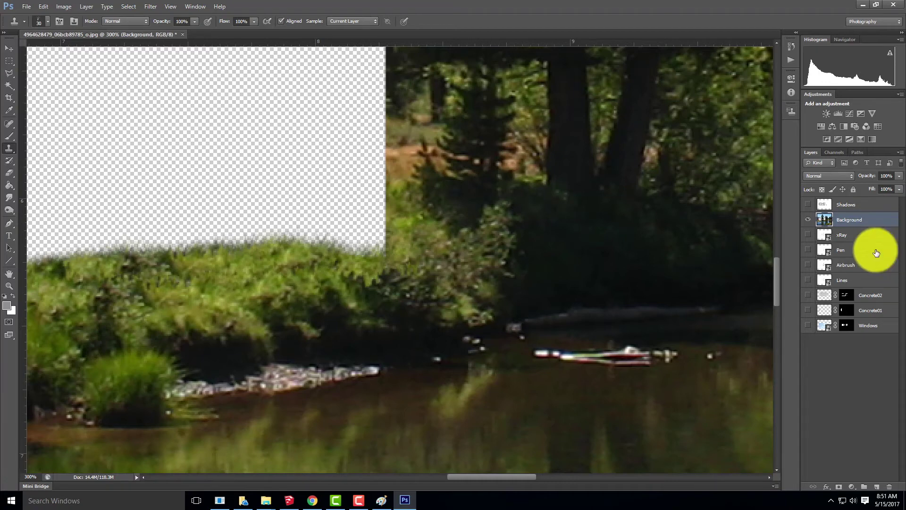
Show the Shadows and Lines layers over the Background, with Shadows as the active layer.
click(807, 205)
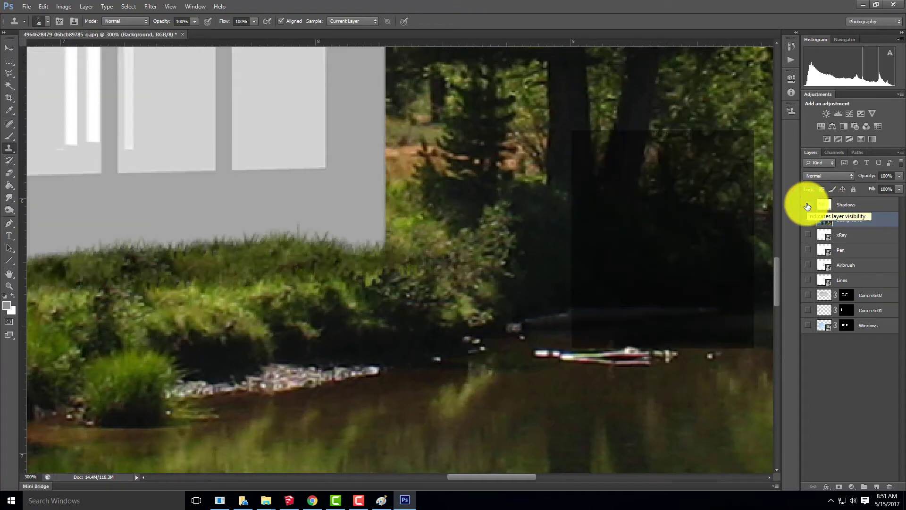
drag(300, 213, 603, 205)
drag(273, 254, 435, 261)
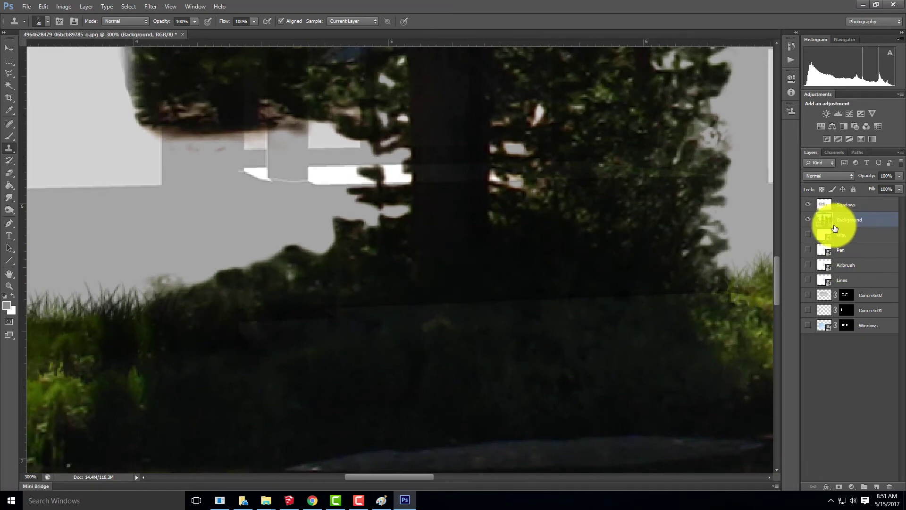
click(846, 204)
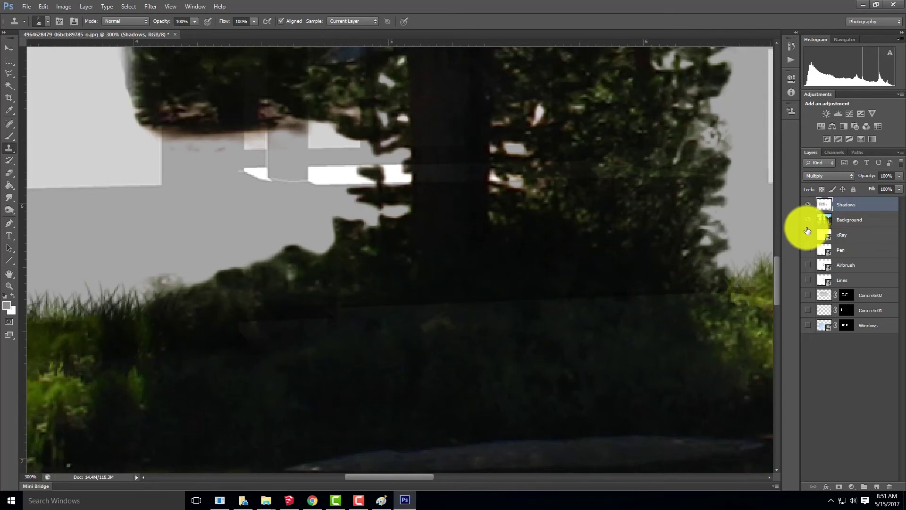
click(808, 281)
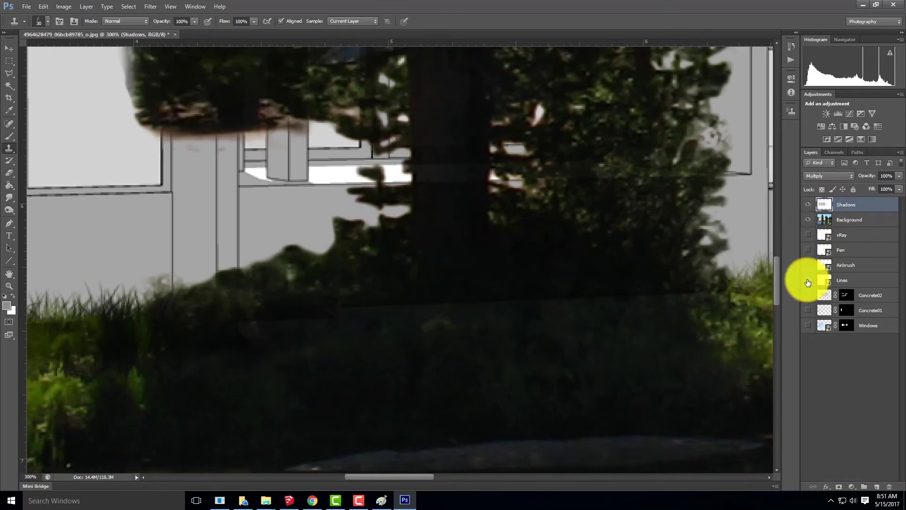
Add a layer mask to the Shadows layer and paint it black with a soft brush over the base of the large foreground tree.
key(ctrl+minus)
key(ctrl+minus)
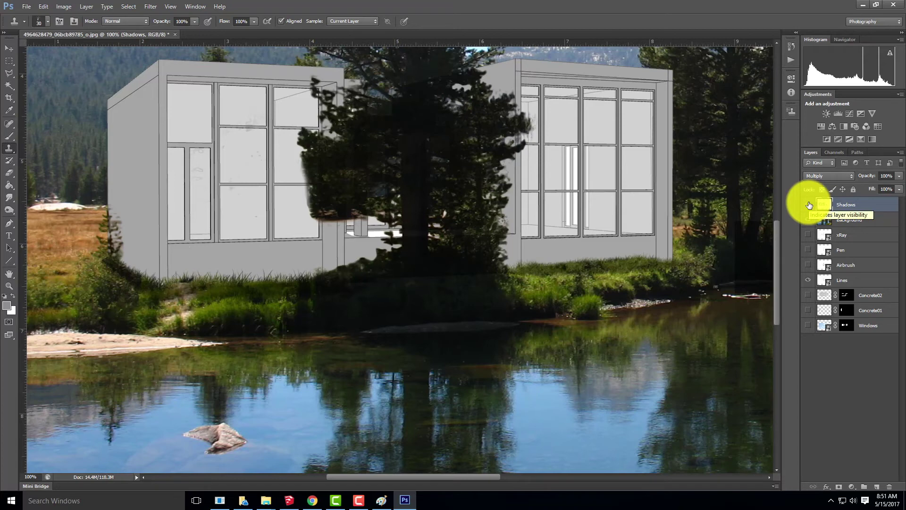
click(809, 218)
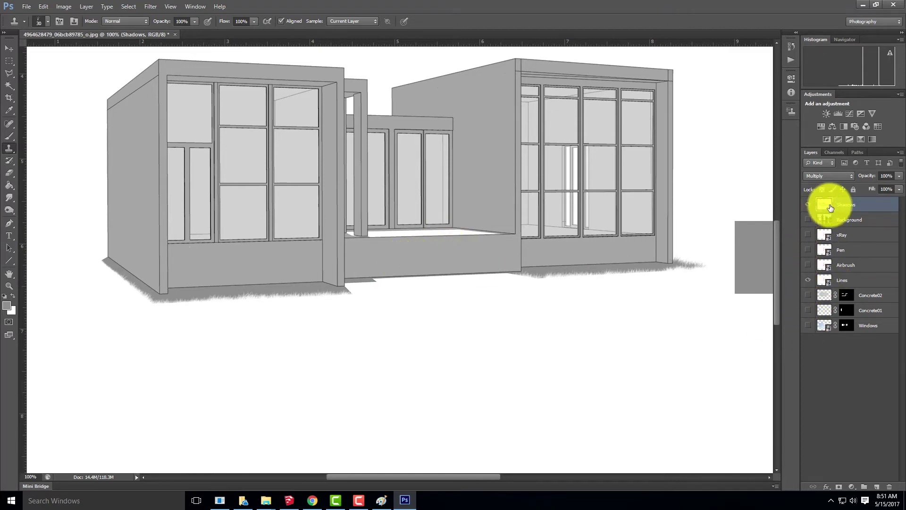
click(838, 486)
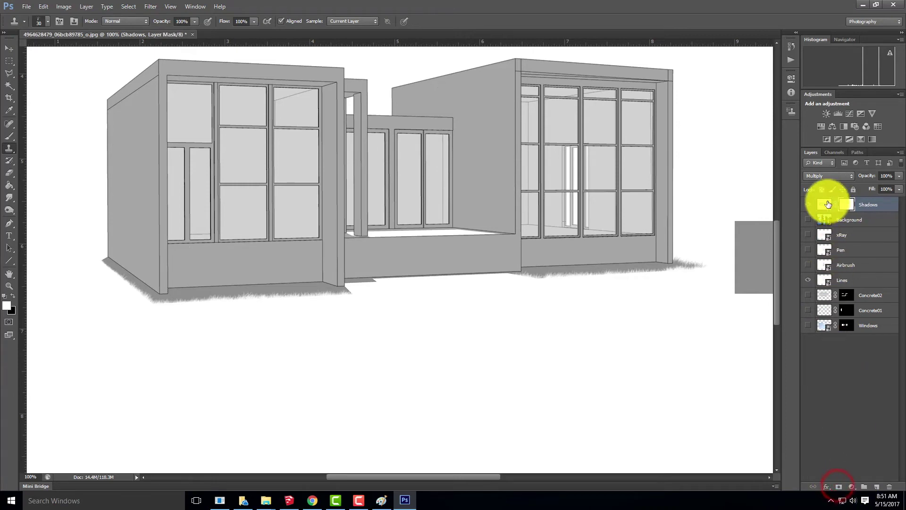
click(809, 220)
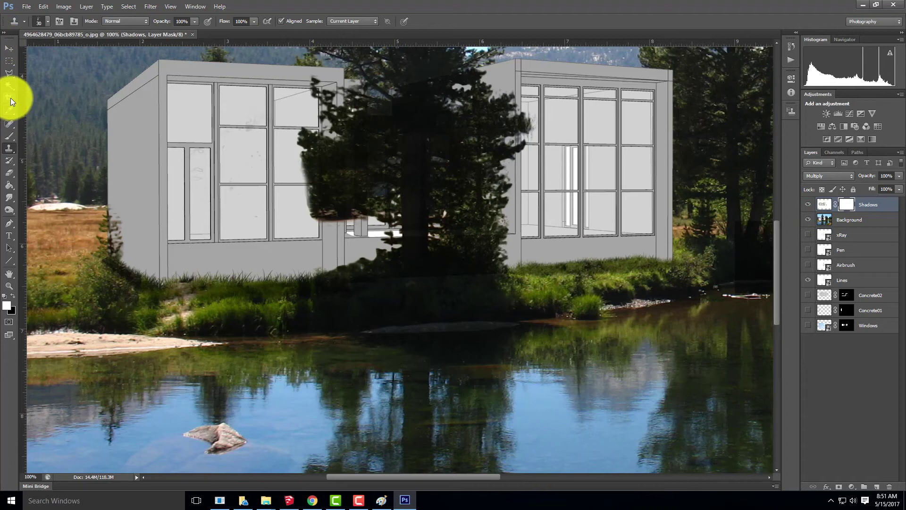
click(10, 136)
click(12, 296)
click(425, 285)
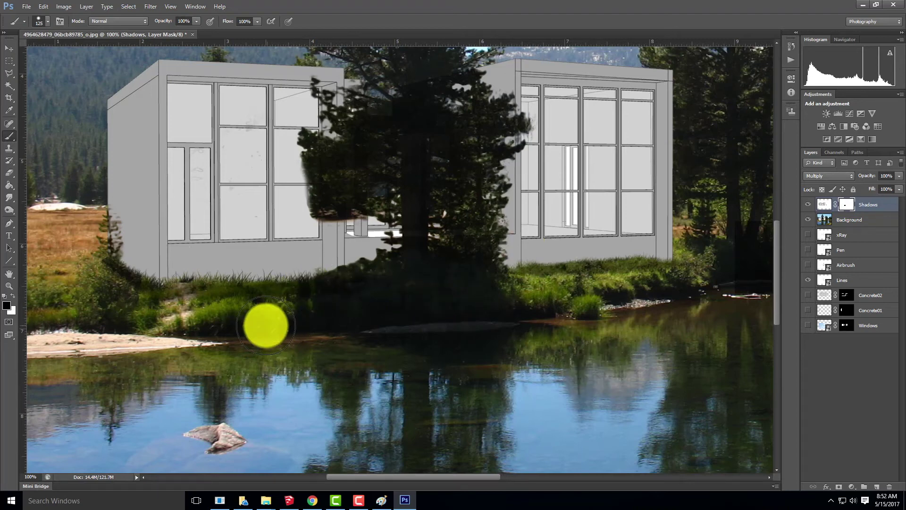
Show the xRay, Pen, Concrete02 and Concrete01 layers together with Lines, Background and Shadows.
click(808, 233)
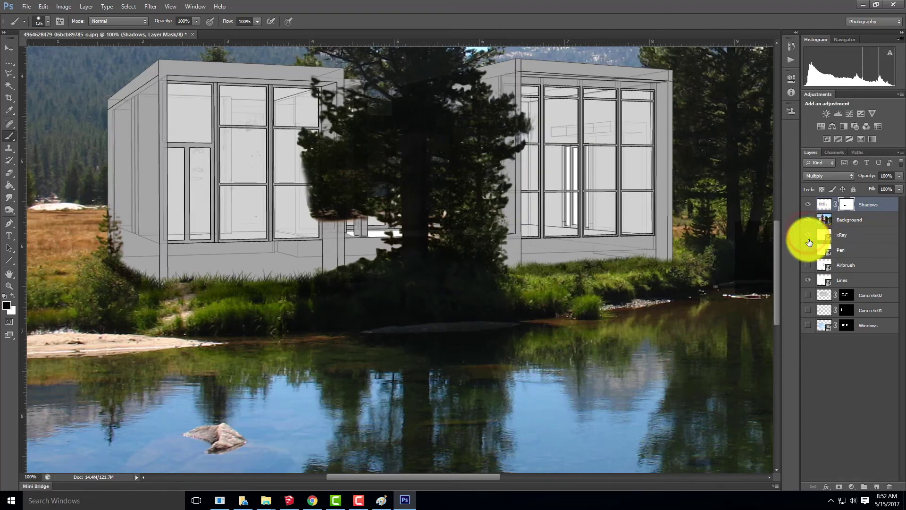
drag(808, 250, 808, 263)
click(808, 263)
click(808, 263)
click(808, 263)
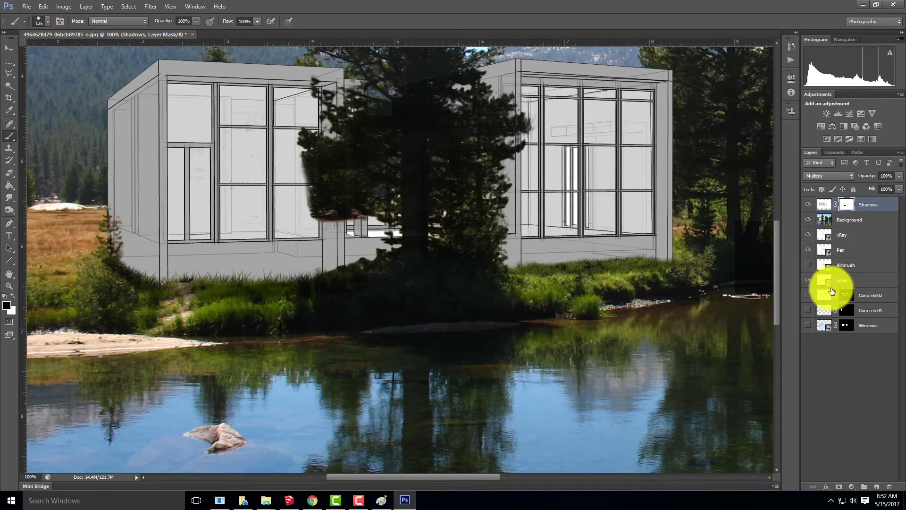
drag(808, 296, 810, 308)
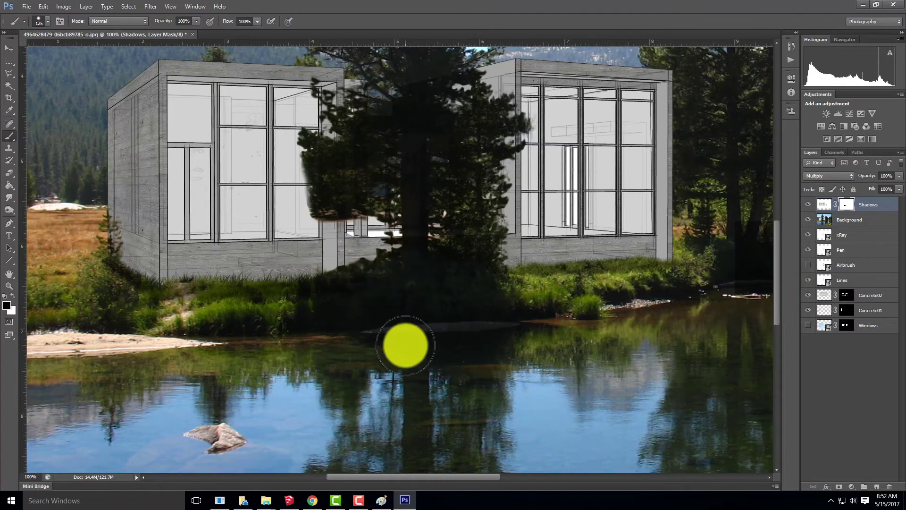
key(ctrl+0)
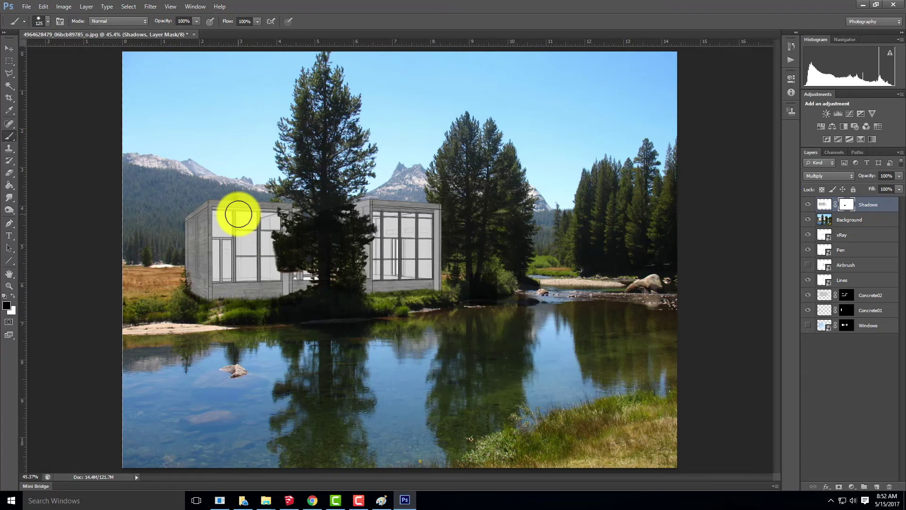
With Background hidden, paint the grey sample rectangle white on the Shadows layer inside a rectangular selection, and deselect it.
click(810, 223)
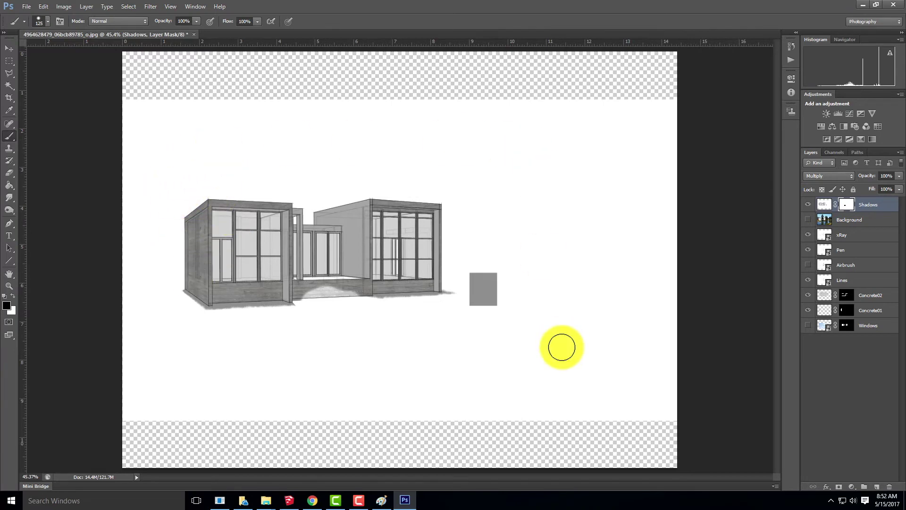
click(10, 62)
drag(463, 262, 532, 347)
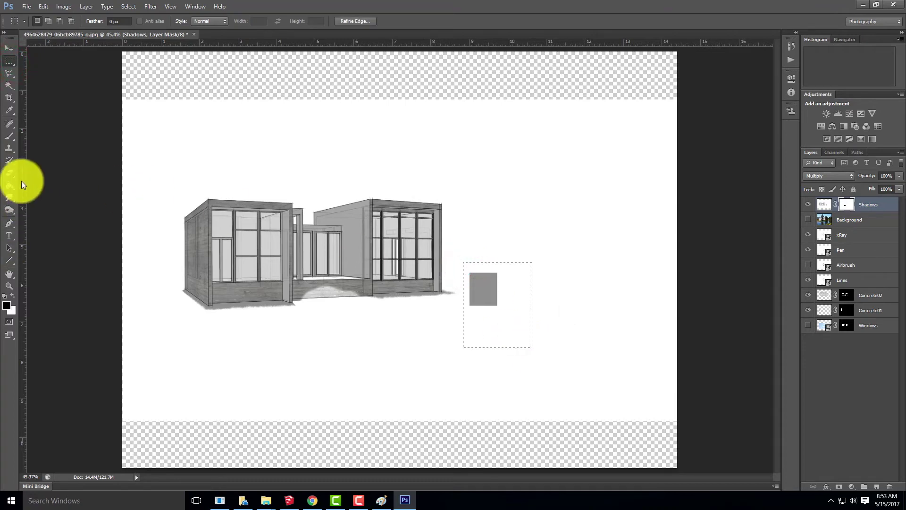
click(10, 137)
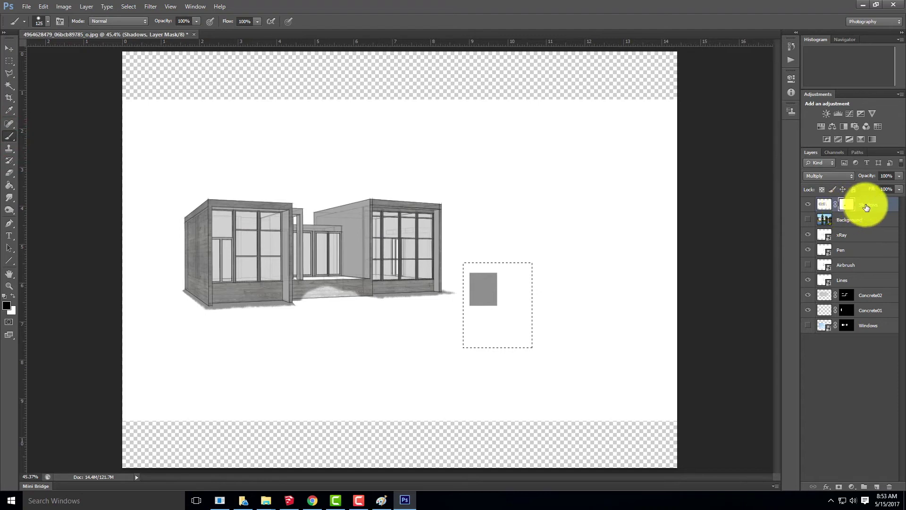
click(824, 203)
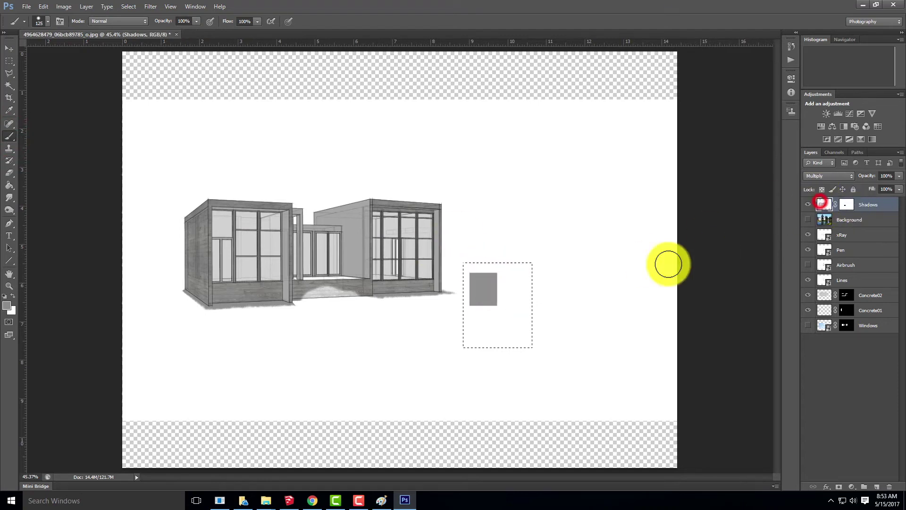
click(13, 297)
mouse_move(486, 290)
mouse_down()
mouse_move(466, 279)
mouse_move(476, 267)
mouse_move(505, 315)
mouse_up()
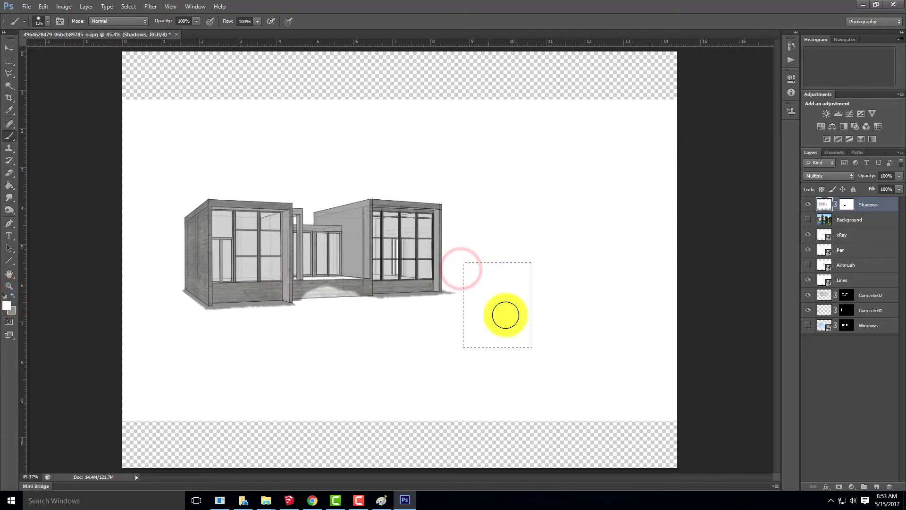
click(9, 60)
click(367, 143)
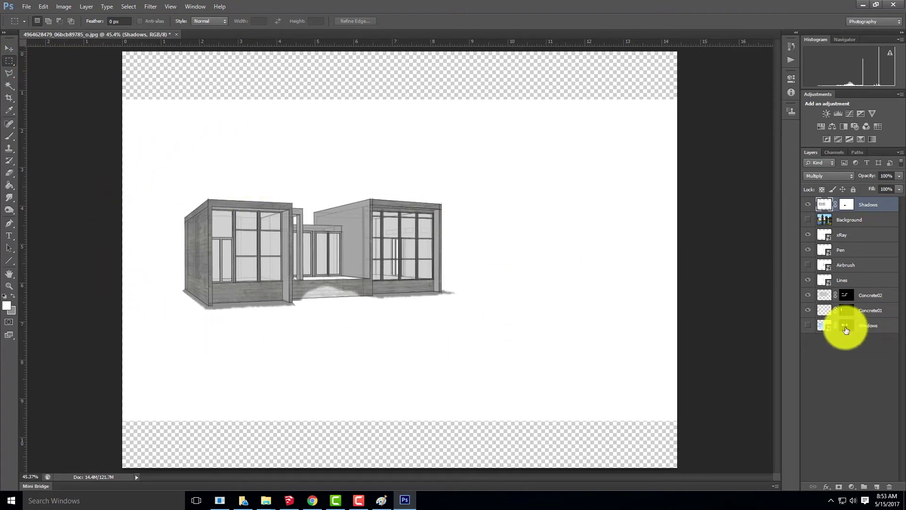
click(808, 219)
click(808, 220)
click(26, 7)
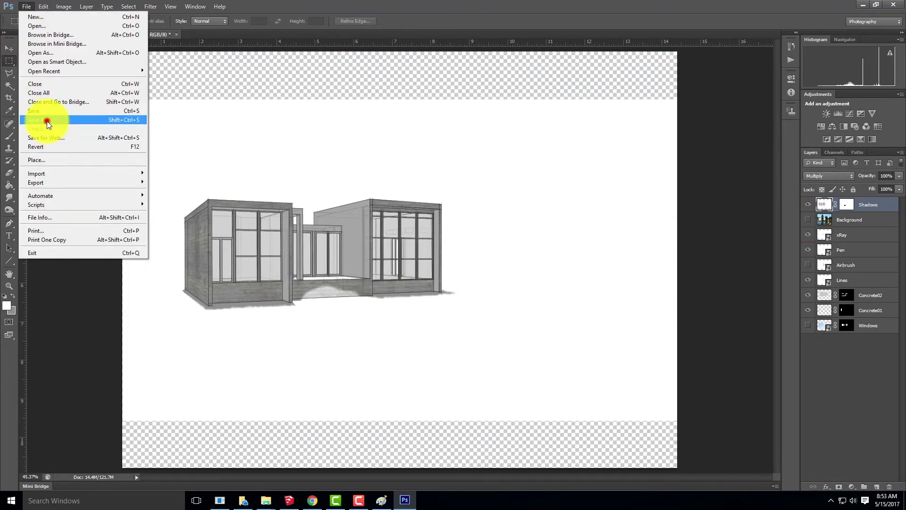
click(47, 120)
click(179, 235)
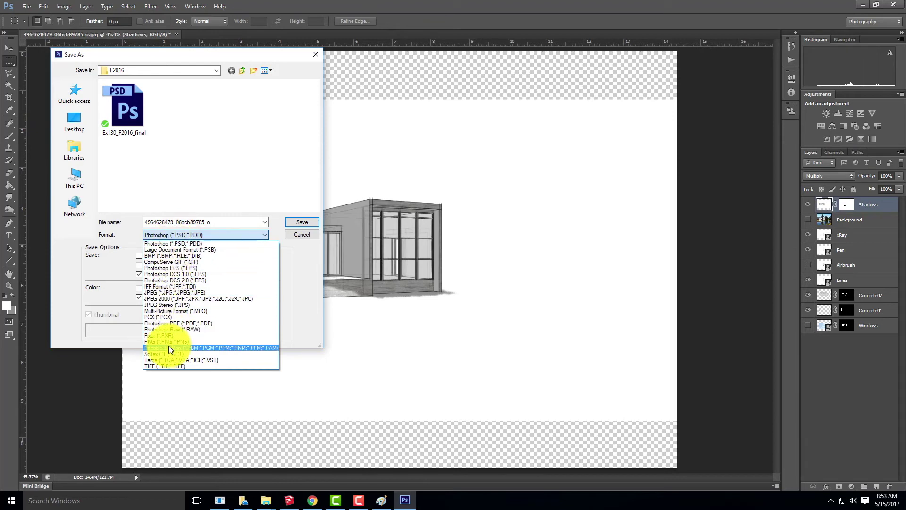
click(169, 292)
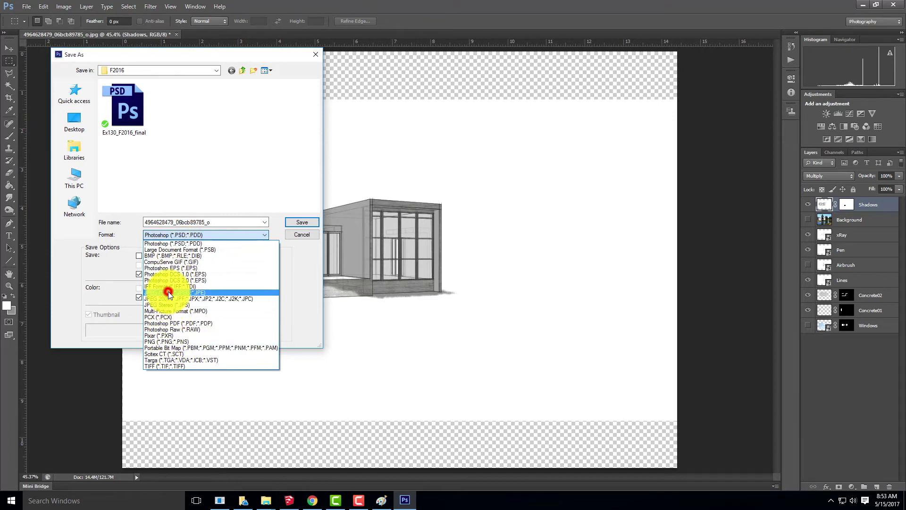
click(308, 234)
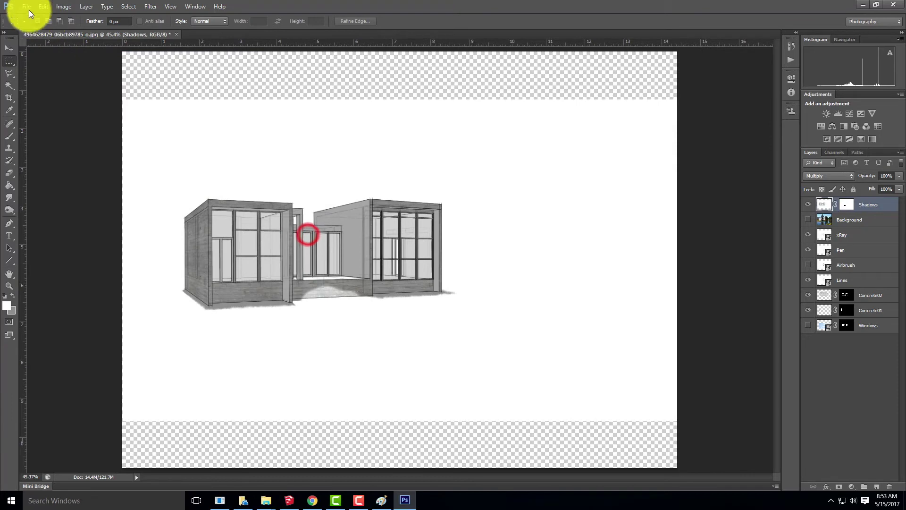
Save the layered document in Photoshop format as Ex130_S2017 in the Ex130 project's S2017 folder.
click(27, 6)
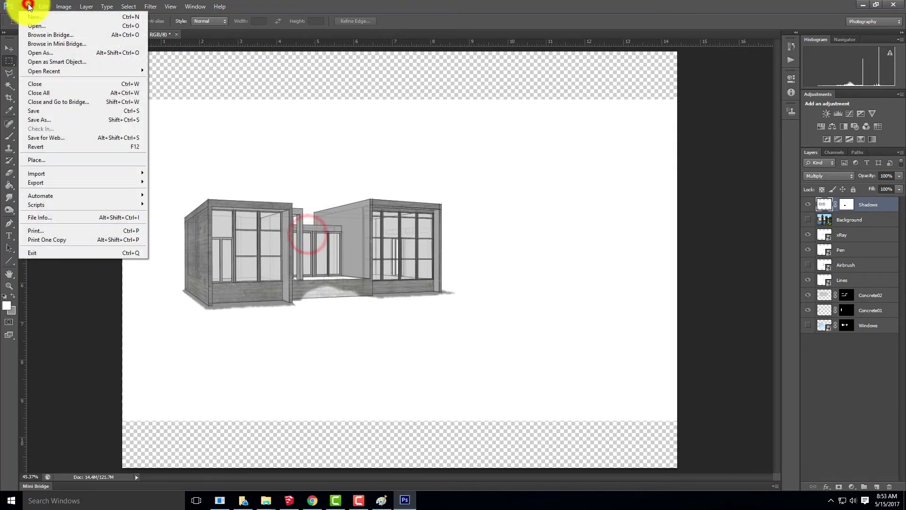
click(36, 117)
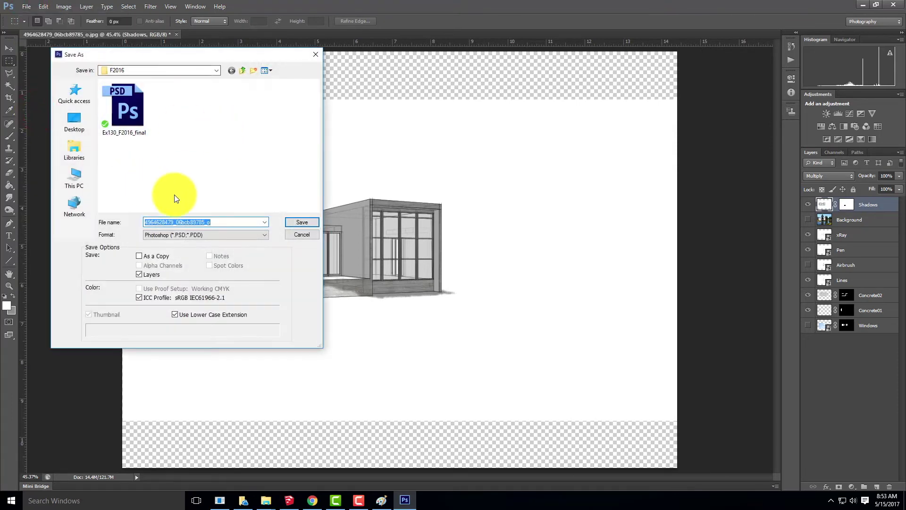
click(169, 71)
click(142, 138)
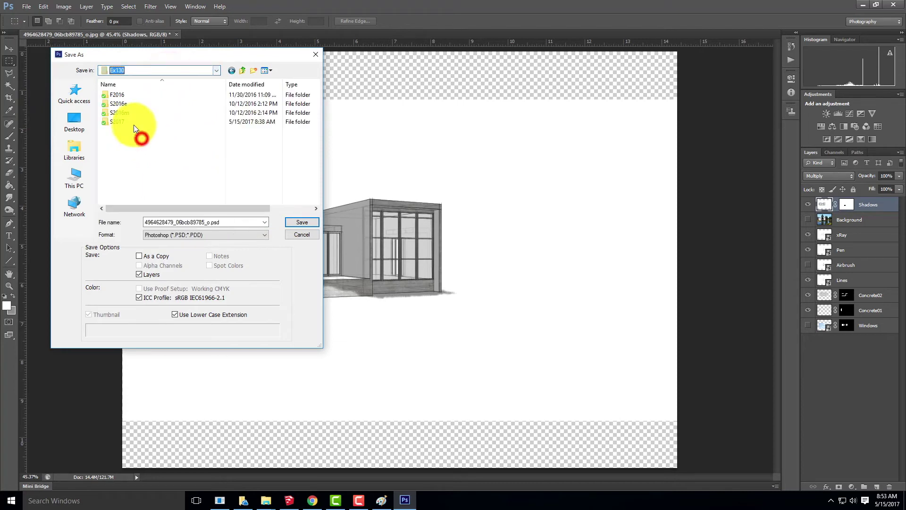
double_click(118, 123)
double_click(192, 223)
text(Ex130_S2017)
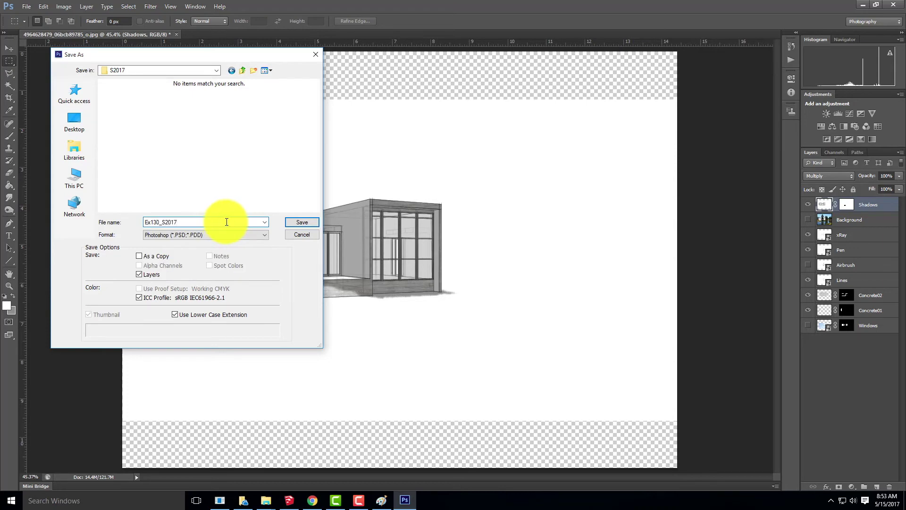
click(310, 224)
click(571, 152)
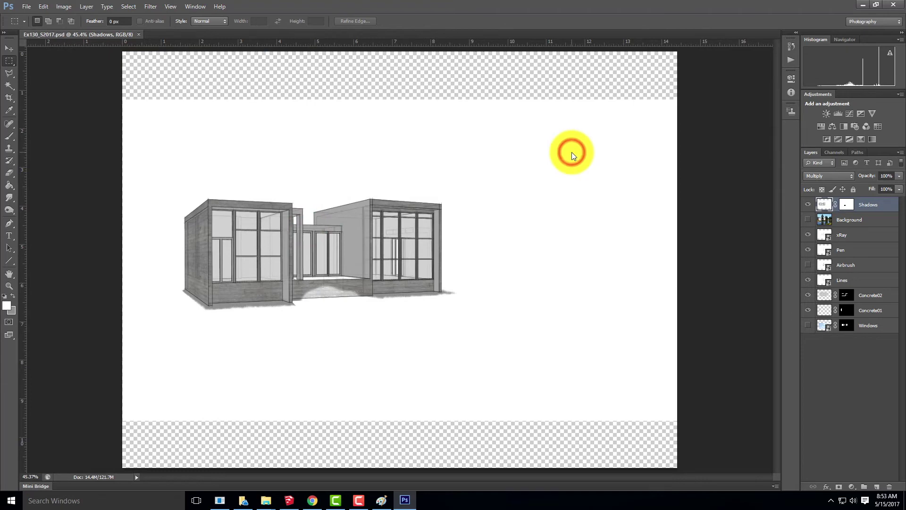
Save a JPEG copy of the building without the background as Ex130_S2017_completebuilding.jpg in the S2017 folder.
click(27, 8)
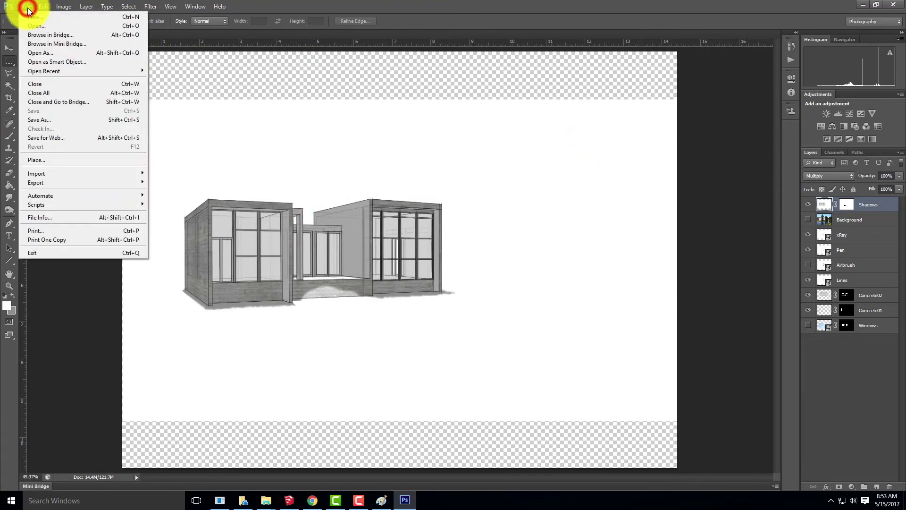
click(37, 118)
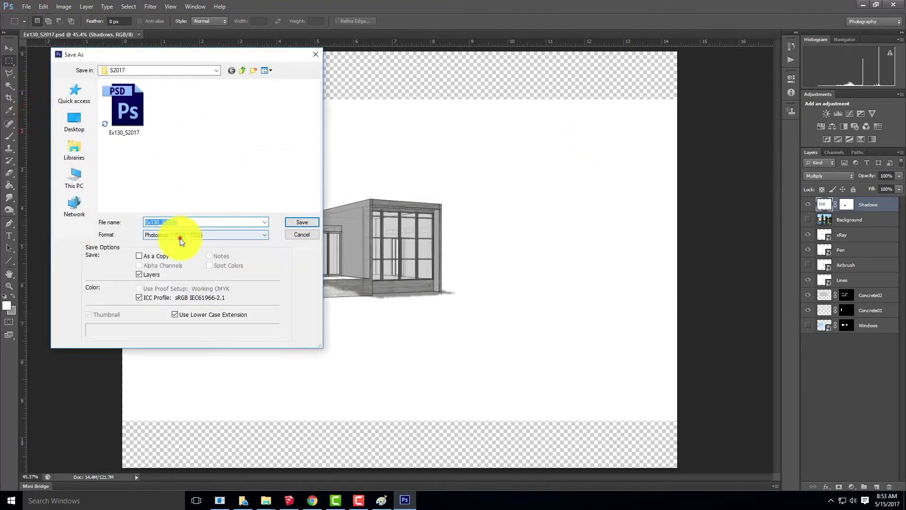
click(179, 235)
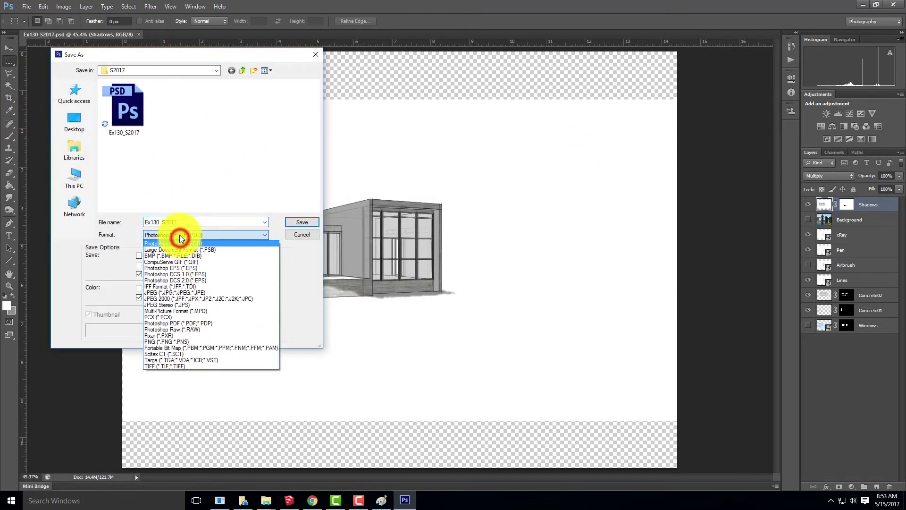
click(159, 292)
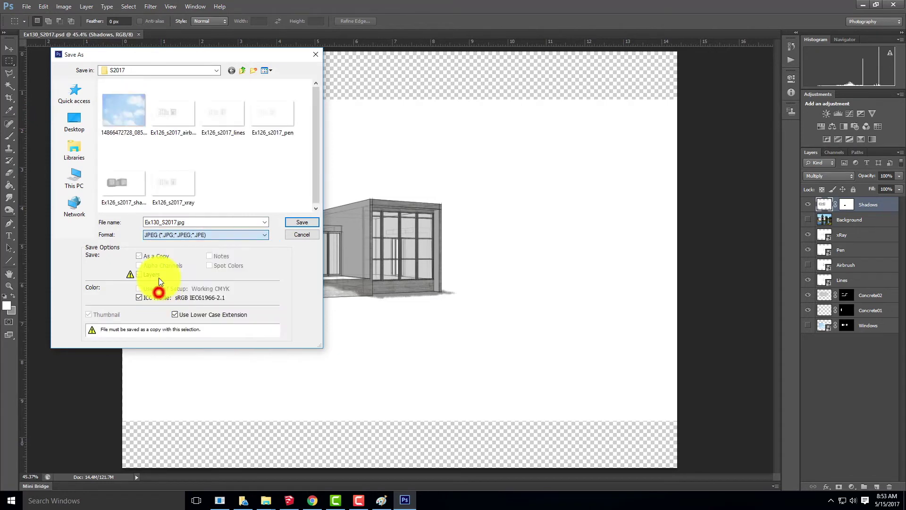
double_click(190, 219)
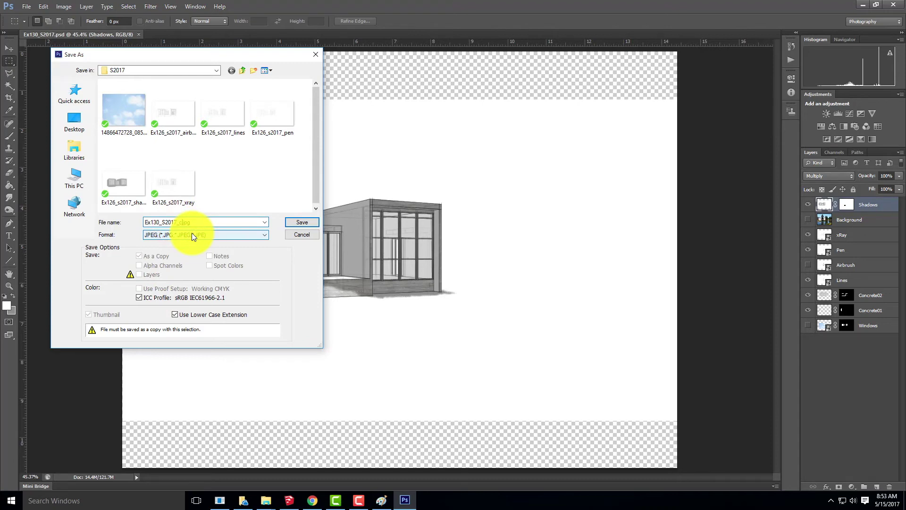
key(BackSpace)
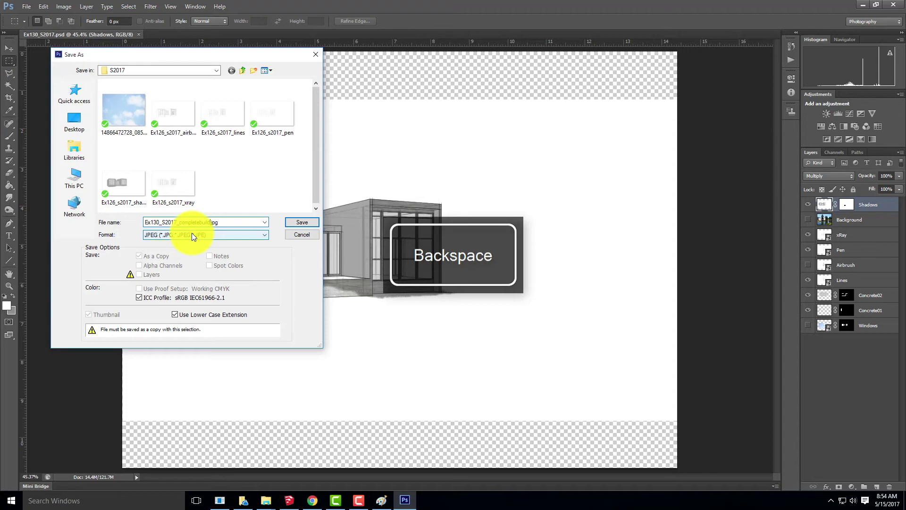
click(299, 222)
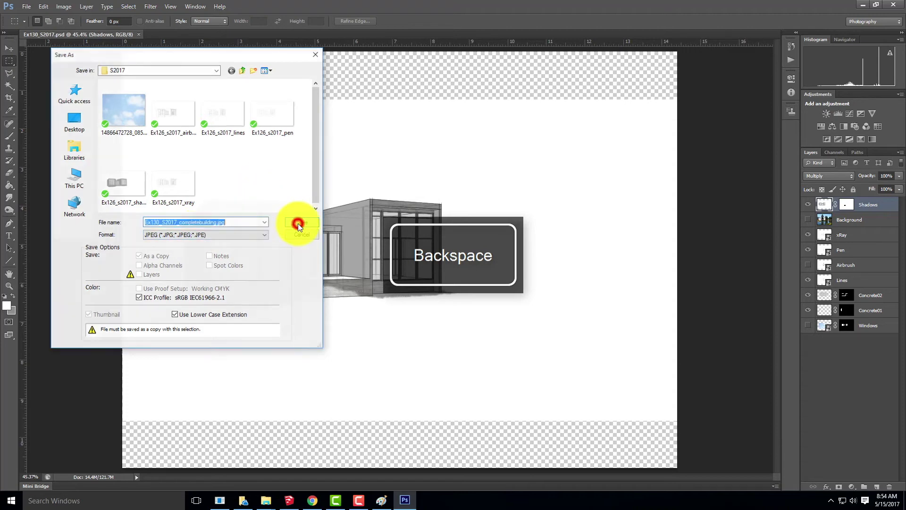
click(506, 141)
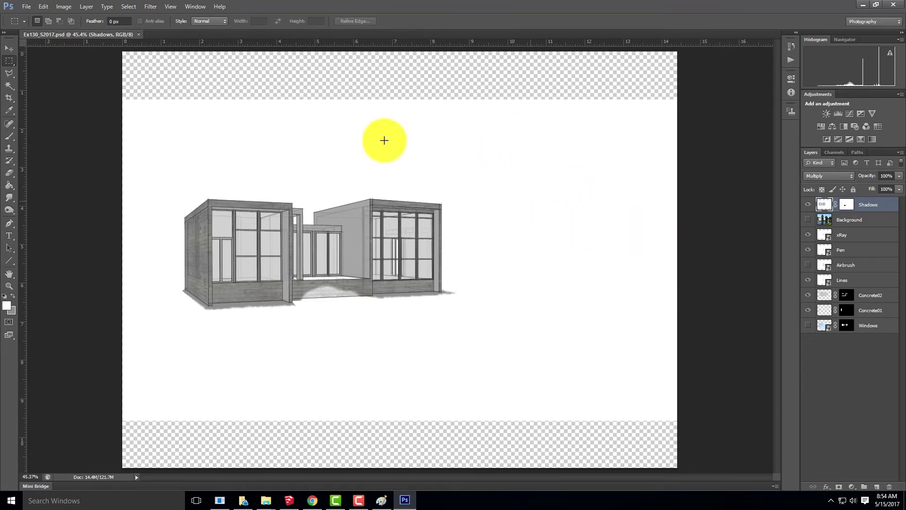
Turn the Shadows layer off and on to compare, and show the Background layer again.
click(808, 204)
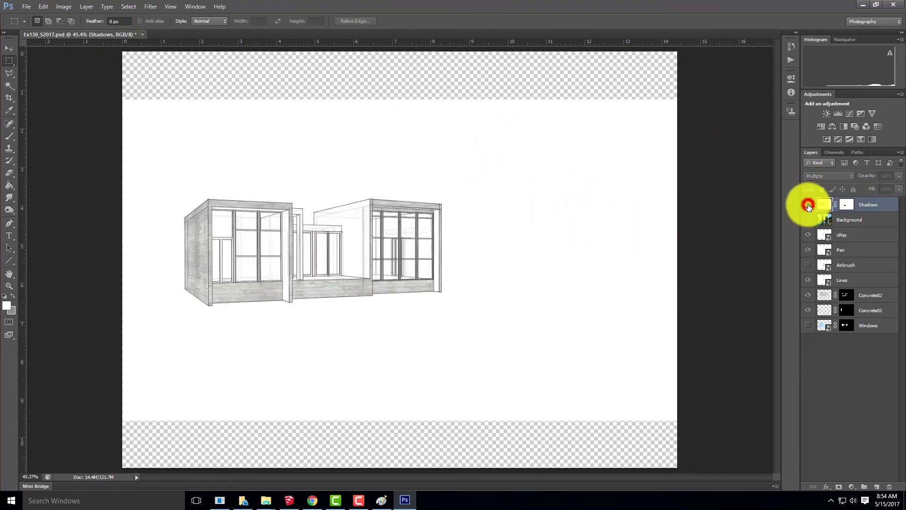
click(808, 205)
click(808, 219)
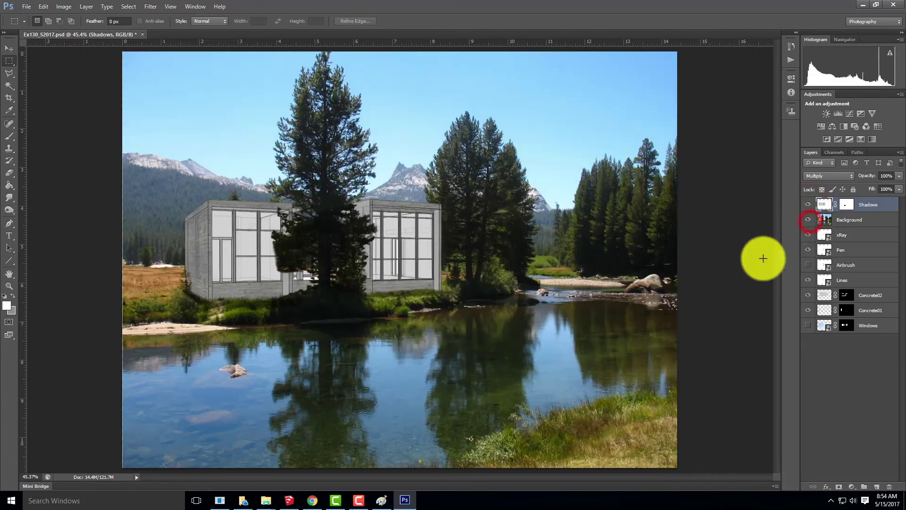
Place Ex130_S2017_completebuilding.jpg as a new layer above Shadows and set its blend mode to Multiply.
click(25, 7)
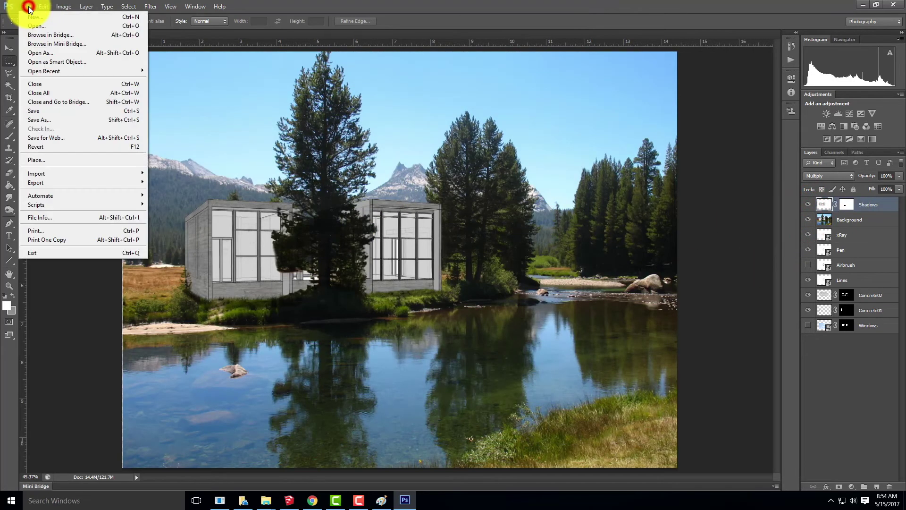
click(38, 161)
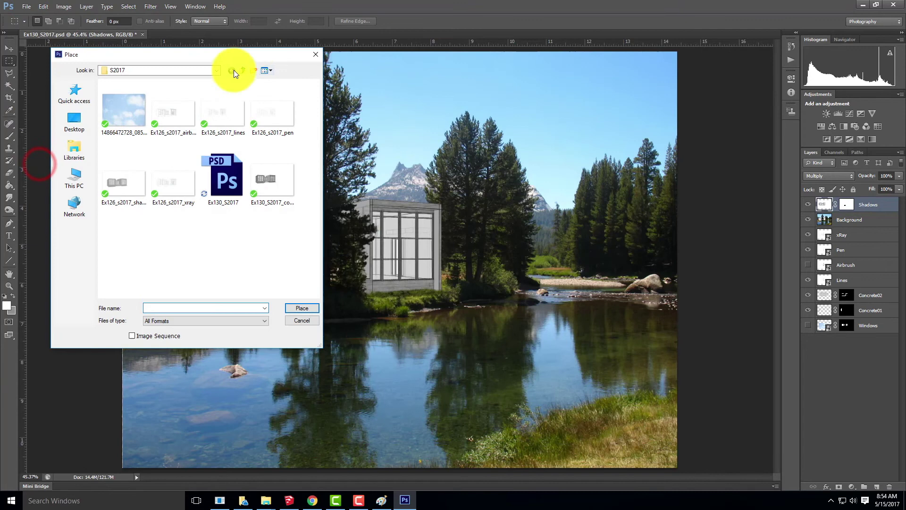
click(272, 184)
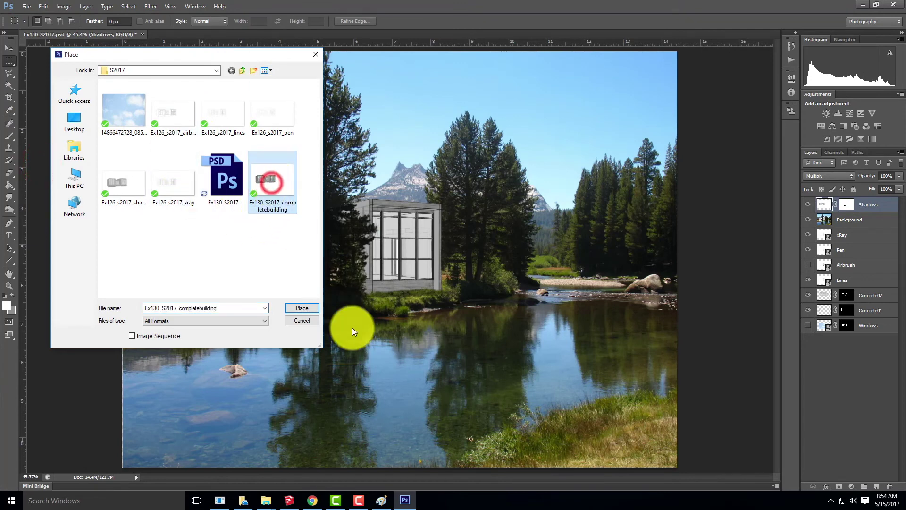
click(302, 308)
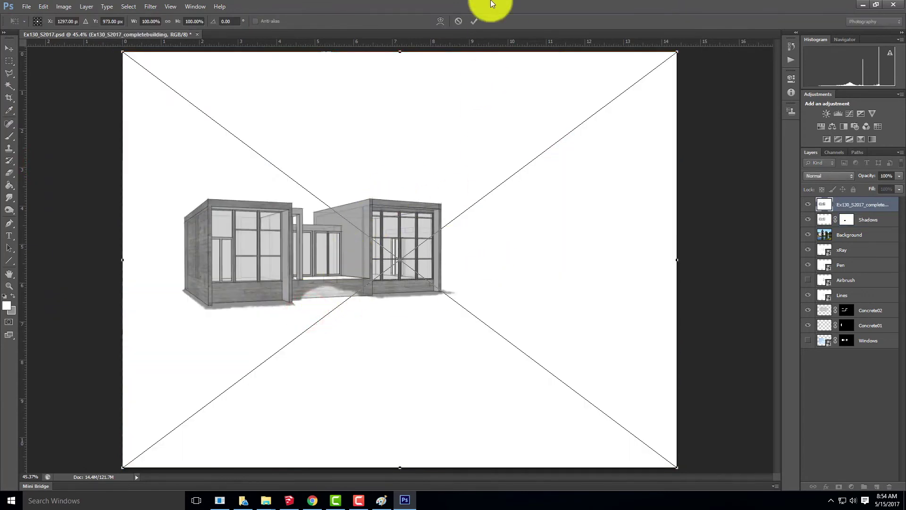
click(475, 22)
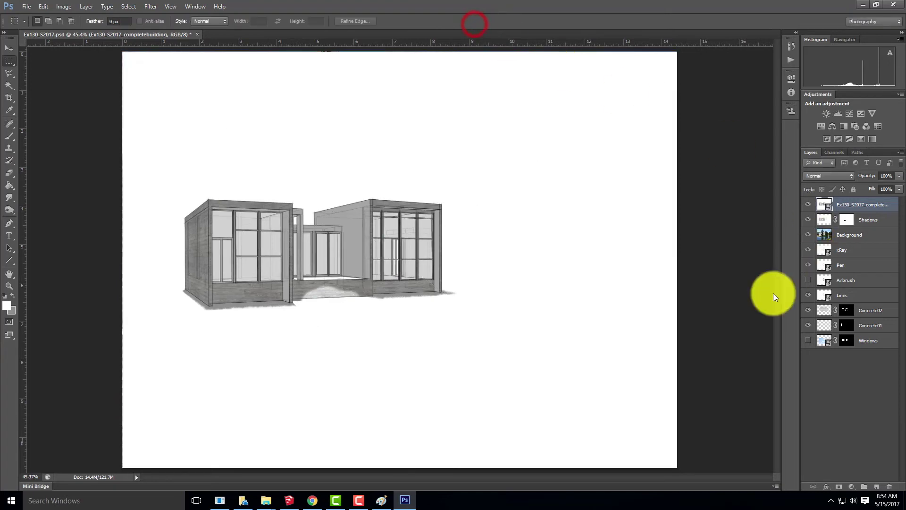
click(835, 175)
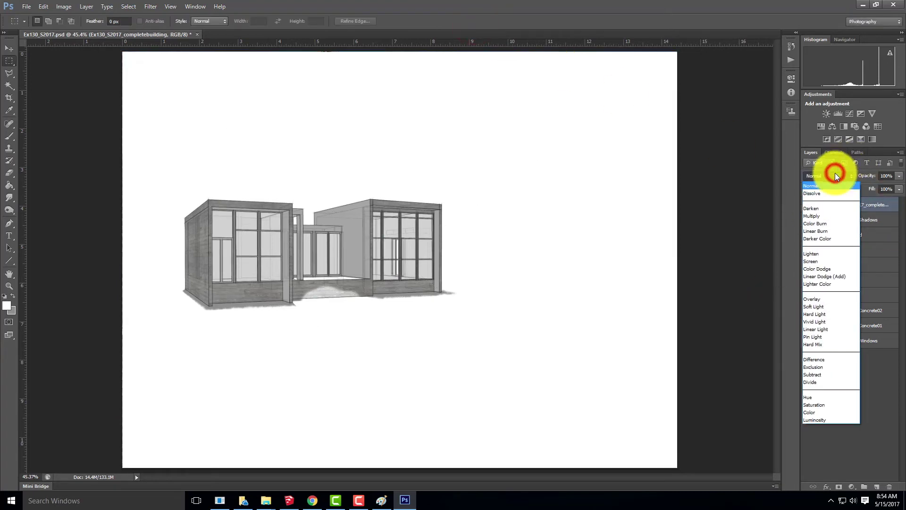
click(828, 213)
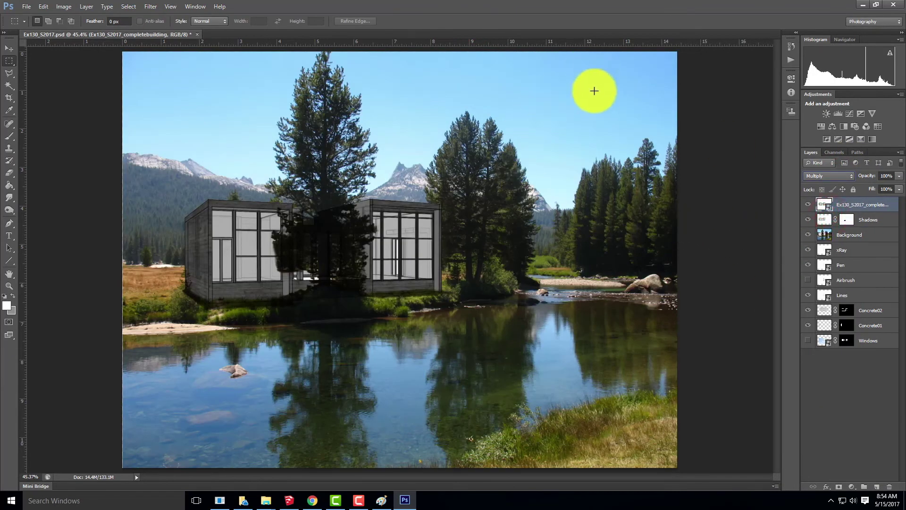
With Background hidden, flip the placed building layer vertically and move it straight down below the original building as a reflection.
click(809, 234)
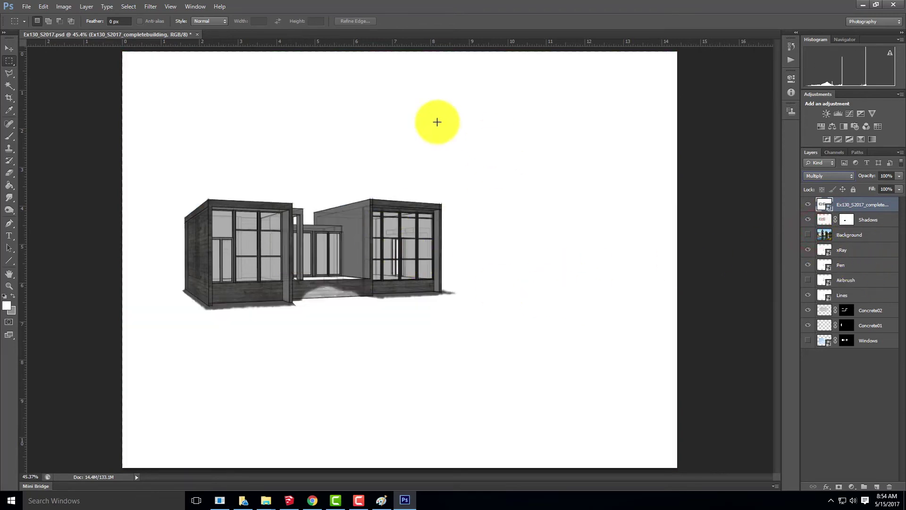
click(46, 6)
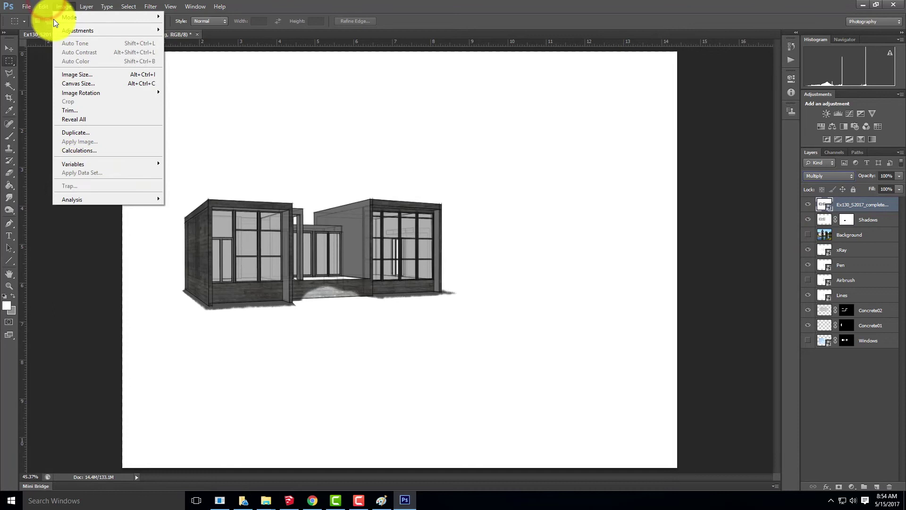
mouse_move(62, 194)
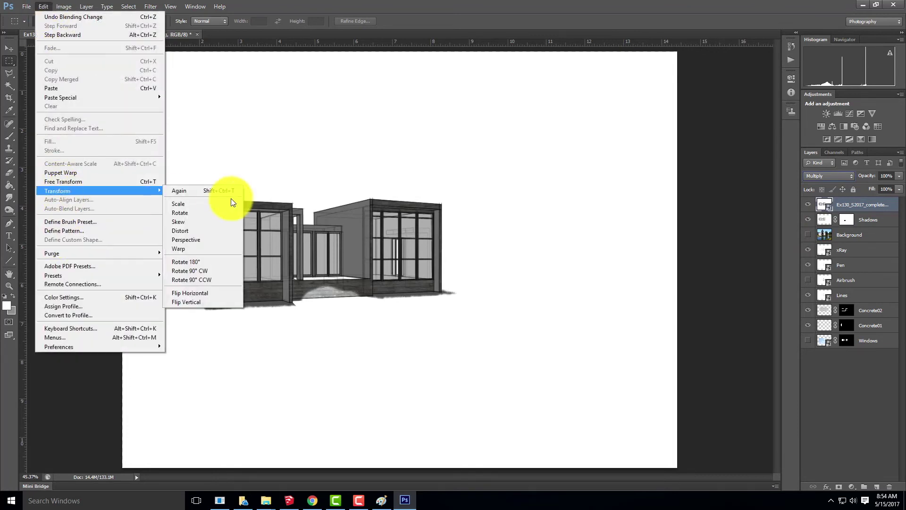
click(214, 303)
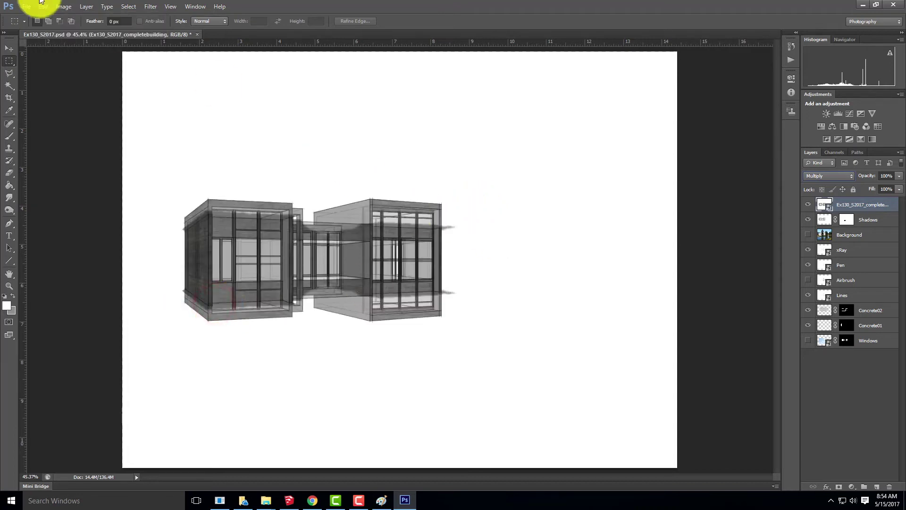
click(10, 49)
drag(389, 249, 391, 356)
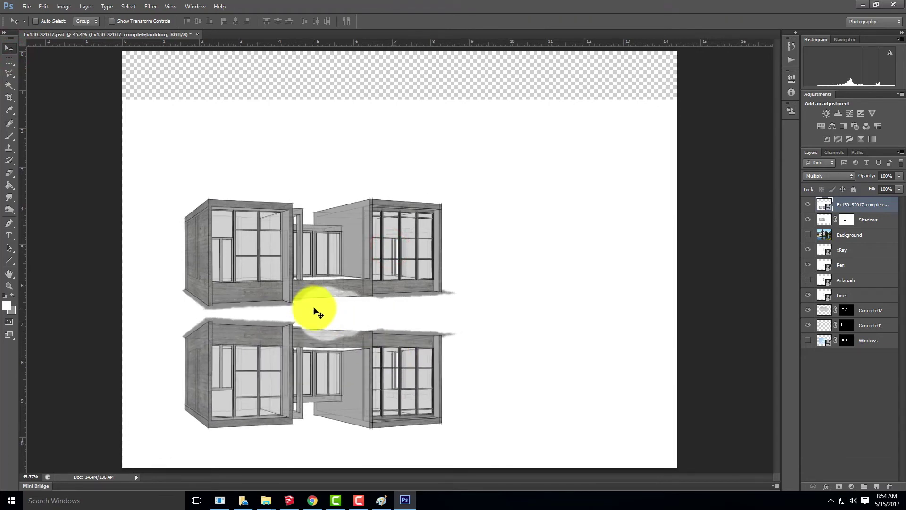
Show the Background layer and move the reflection up slightly towards the shoreline.
click(808, 234)
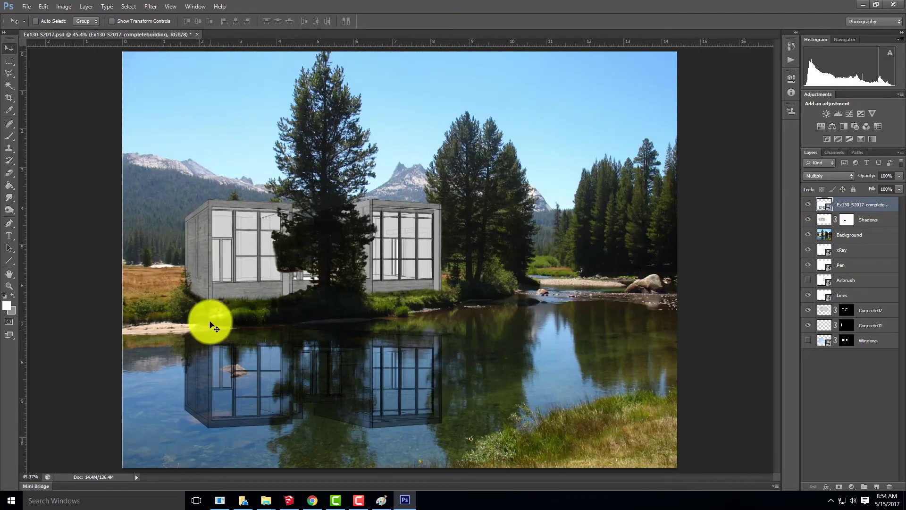
click(391, 372)
drag(391, 372, 390, 358)
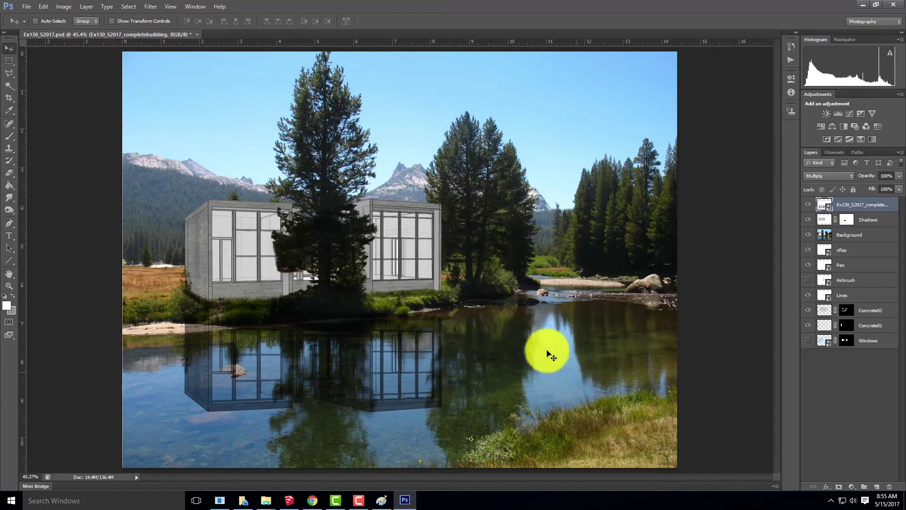
Skew the reflection so both lower corners flare outwards, shift it slightly down in the water, and apply the transformation.
click(43, 6)
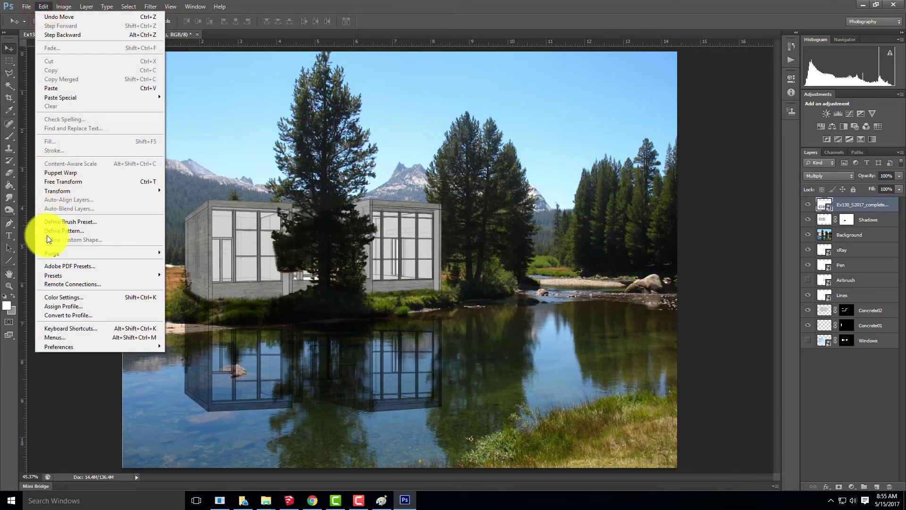
mouse_move(70, 192)
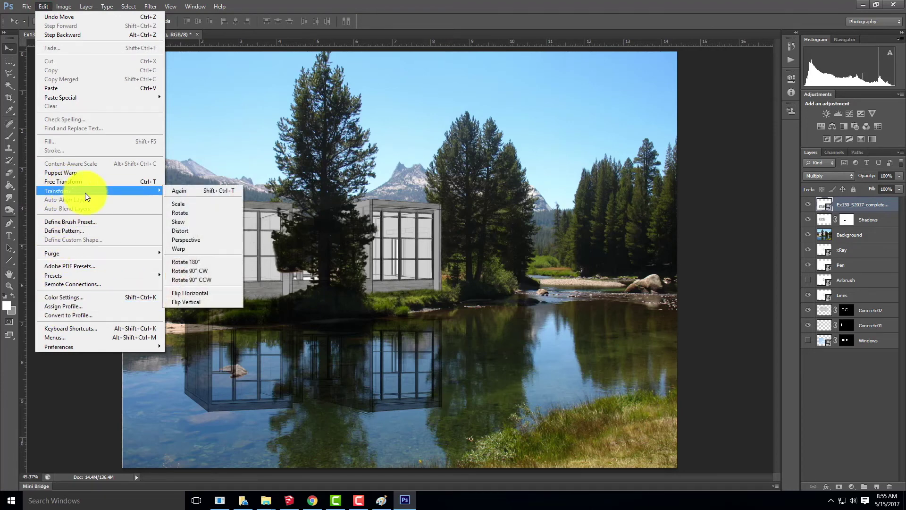
click(191, 224)
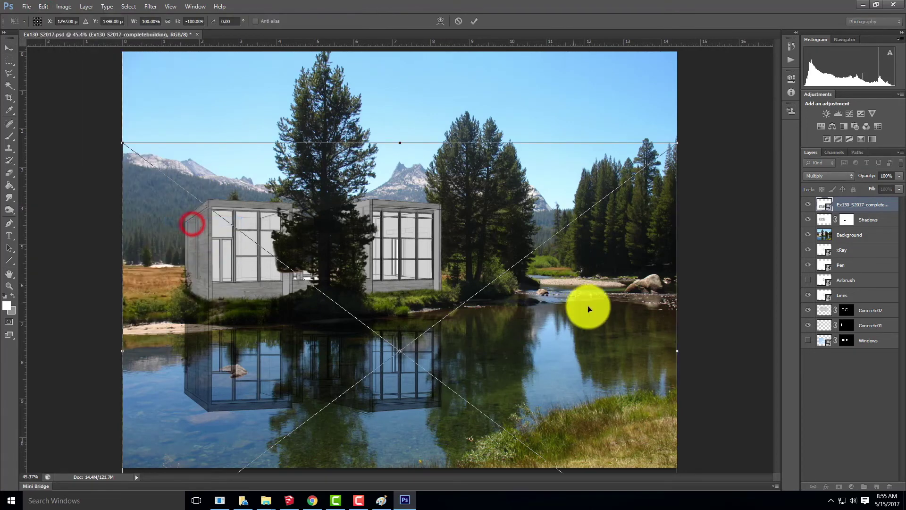
key(ctrl+minus)
key(ctrl+minus)
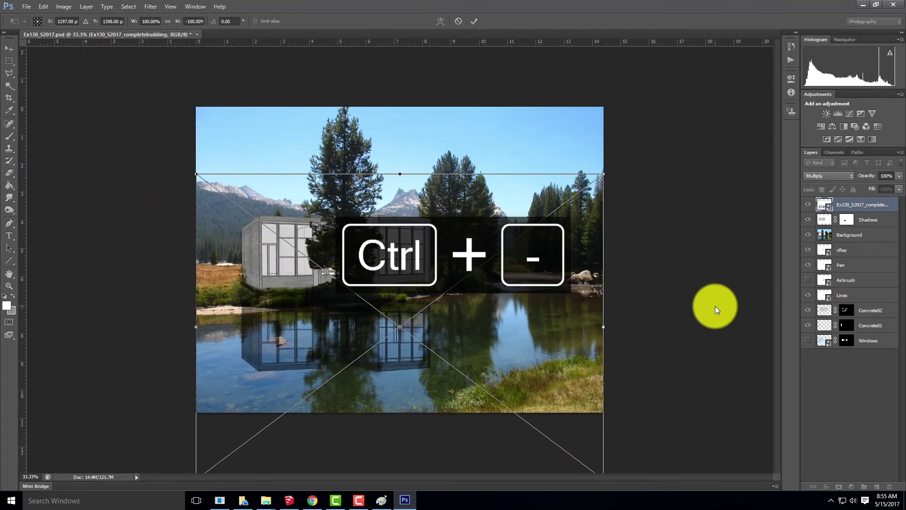
drag(554, 426, 573, 423)
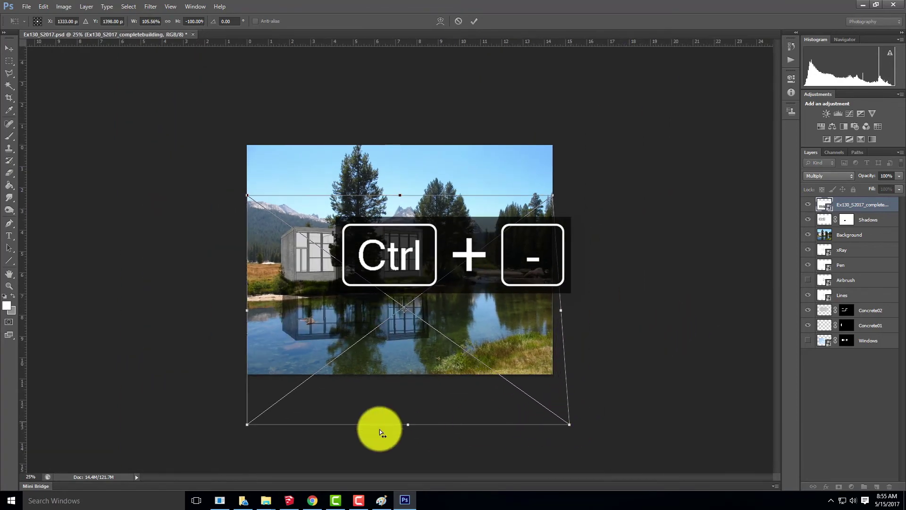
drag(246, 427, 225, 434)
drag(405, 317, 408, 324)
drag(570, 430, 588, 425)
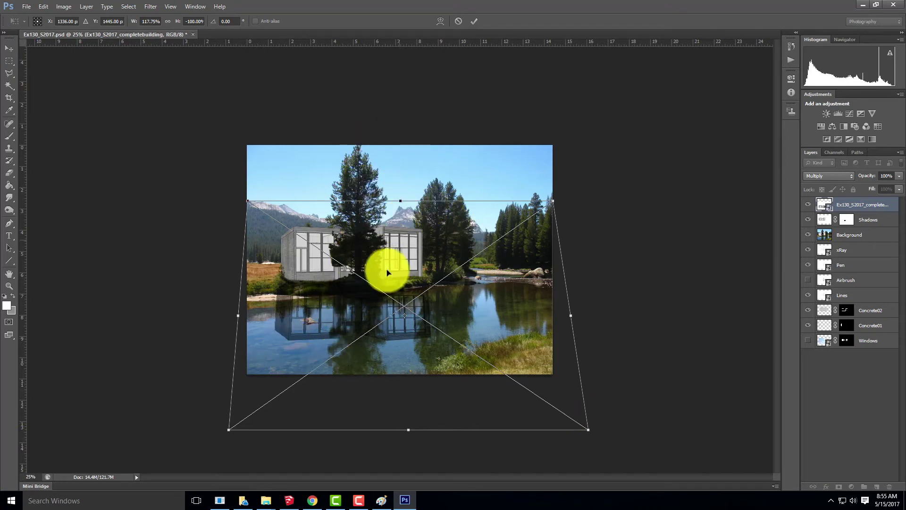
drag(407, 326, 407, 326)
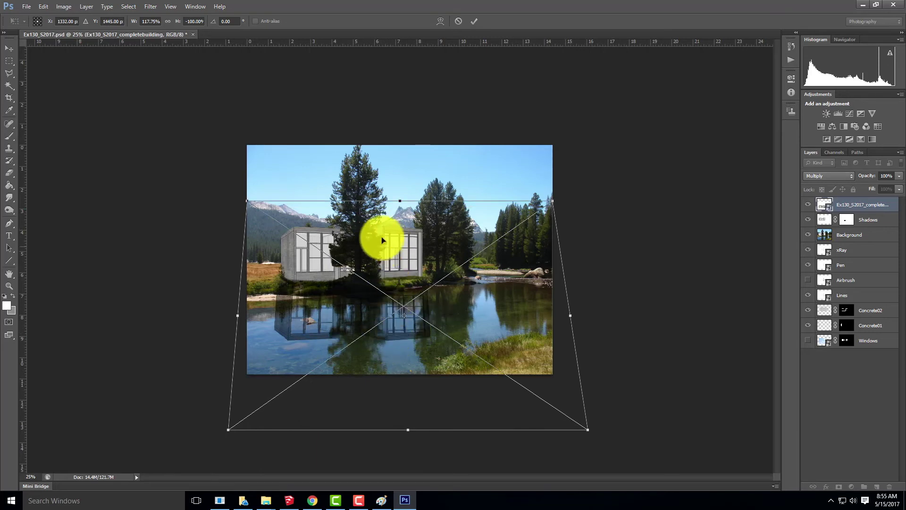
drag(443, 305, 444, 313)
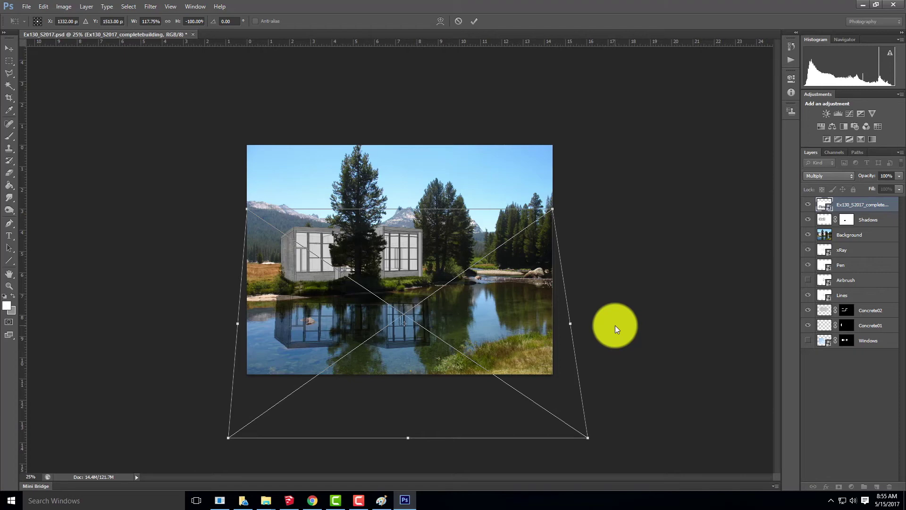
click(472, 22)
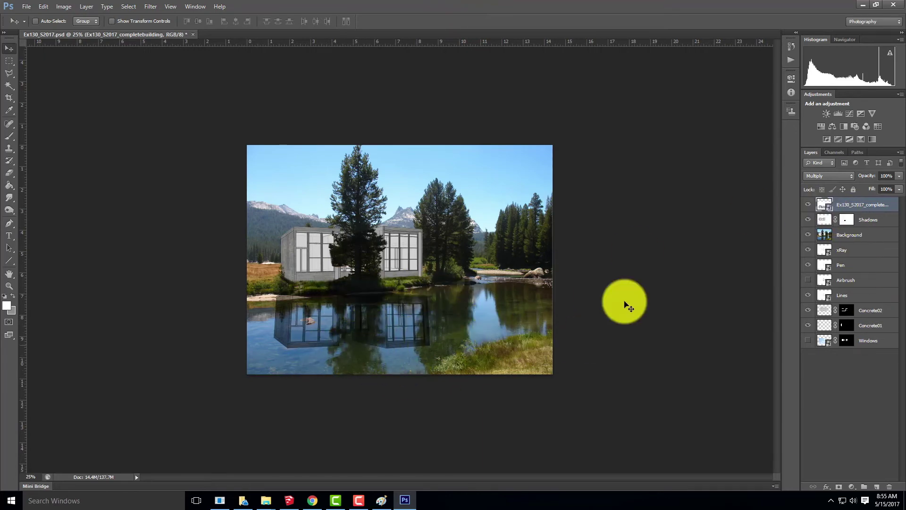
Reduce the reflection layer's opacity to 49%.
click(900, 176)
drag(886, 191, 883, 193)
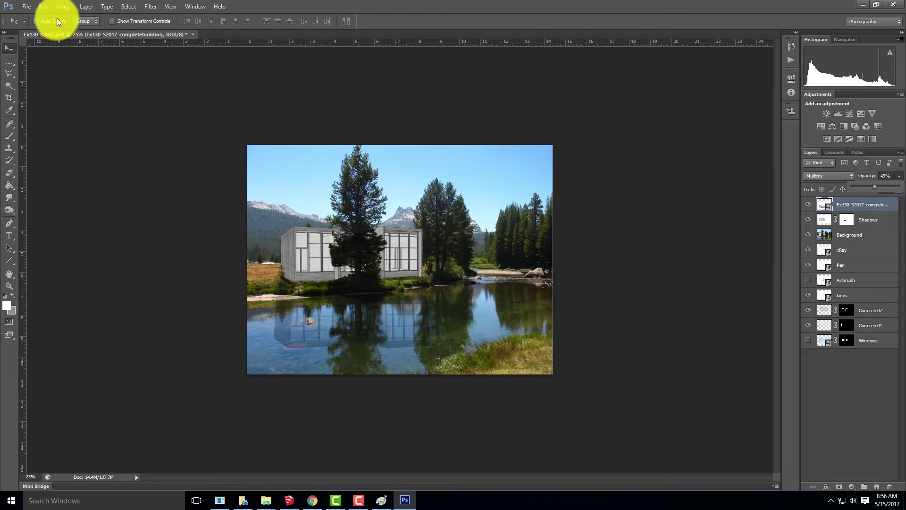
Add a Hue/Saturation adjustment layer above the reflection and clip it to the reflection layer.
click(130, 7)
mouse_move(106, 4)
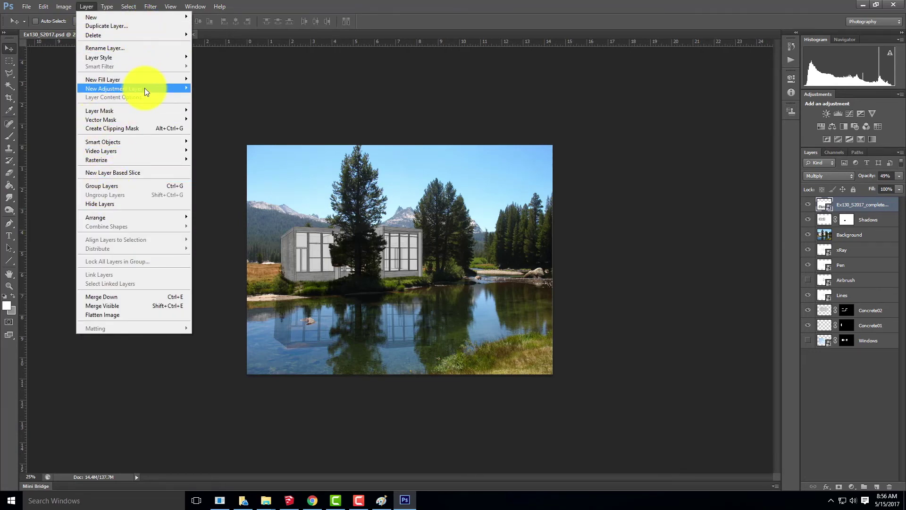
mouse_move(144, 88)
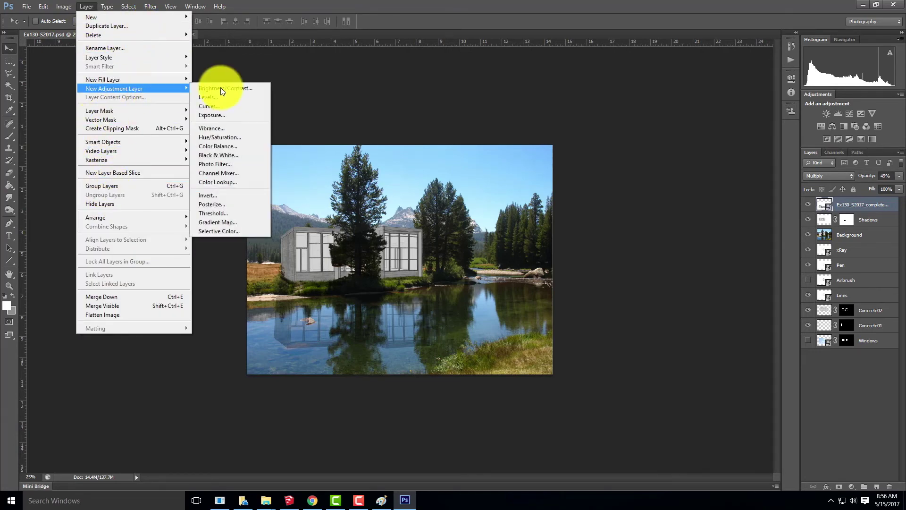
click(231, 138)
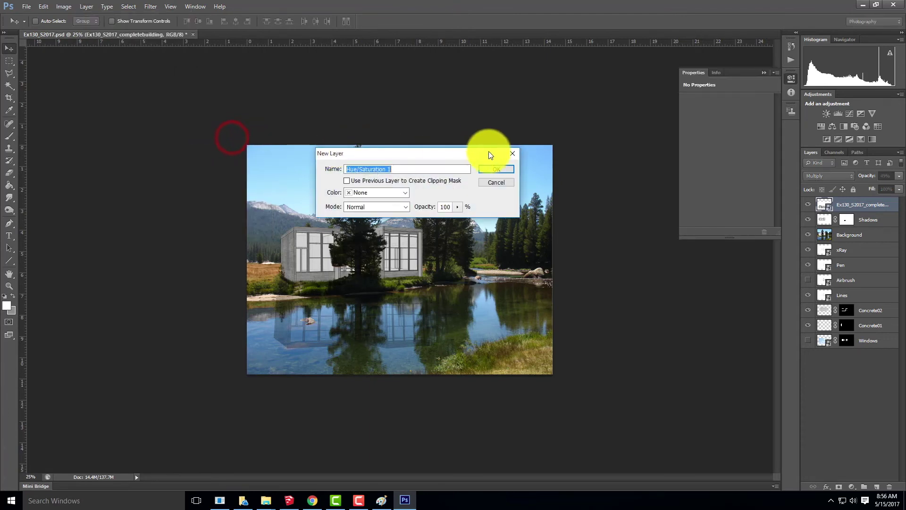
click(500, 168)
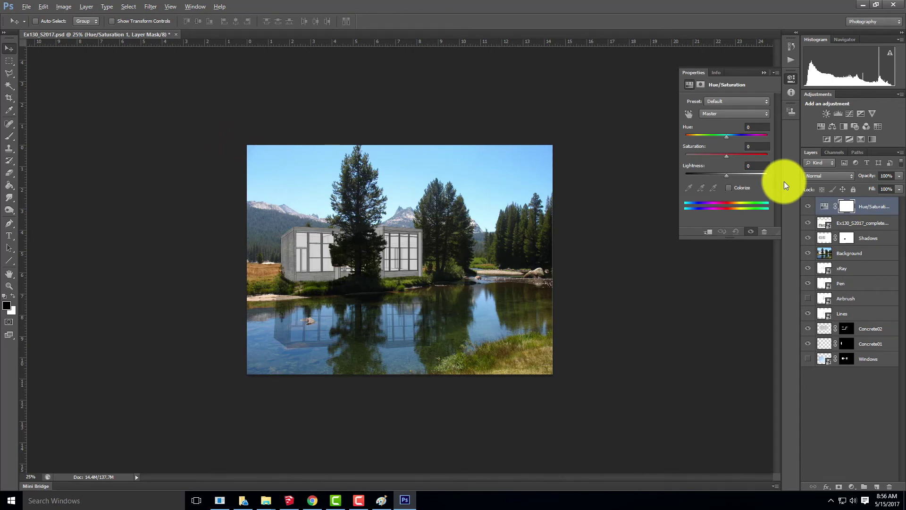
key(ctrl+alt+g)
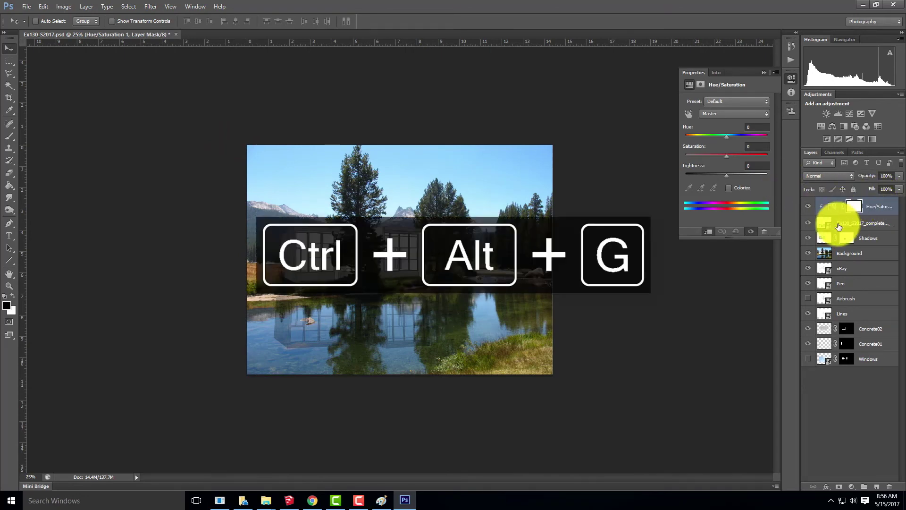
Isolate the reflection by hiding all layers beneath it, and set the Hue/Saturation adjustment's hue to -31.
drag(727, 136, 718, 138)
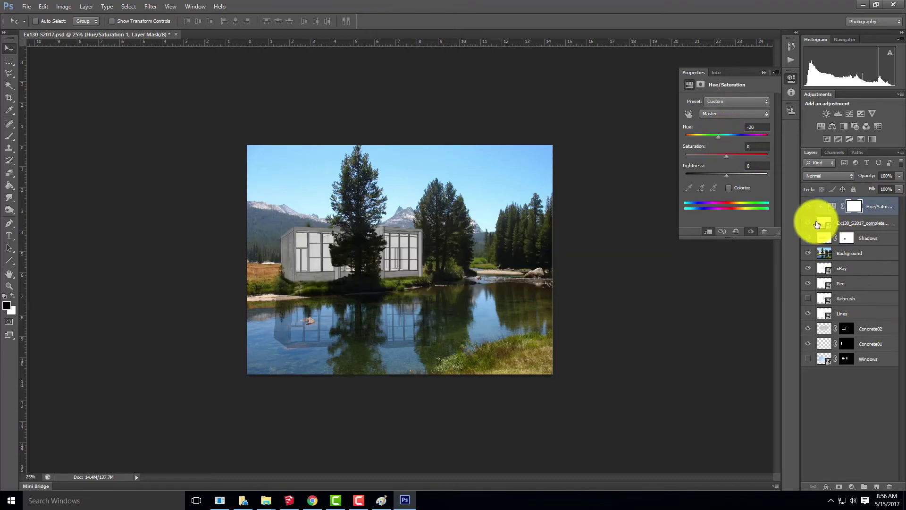
drag(809, 224, 809, 363)
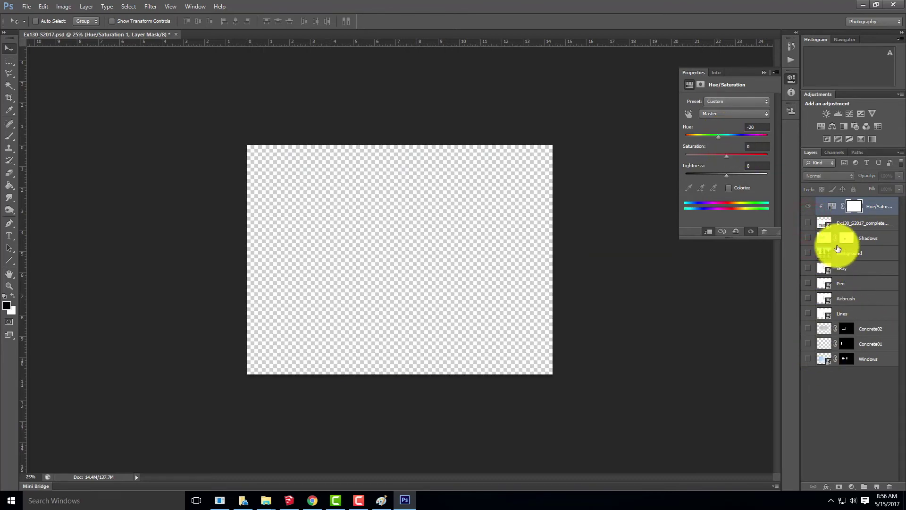
click(809, 222)
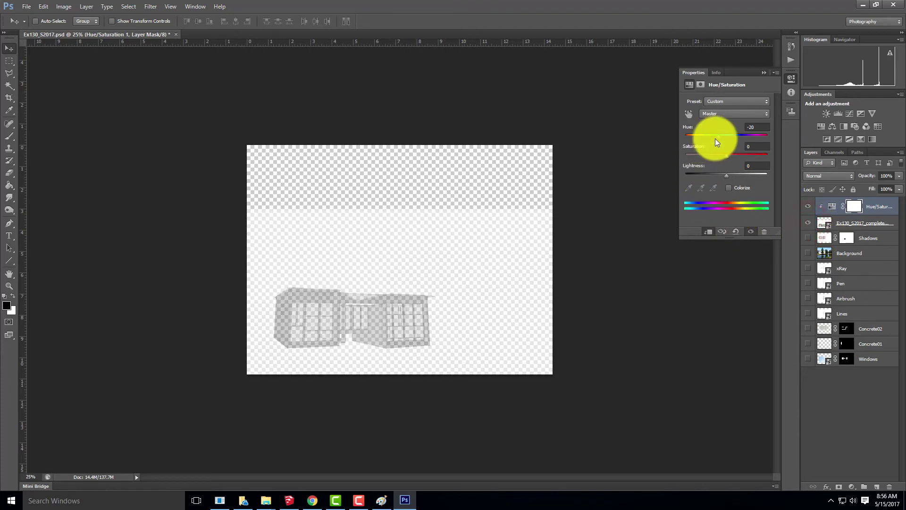
mouse_move(718, 135)
mouse_down()
mouse_move(751, 136)
mouse_move(701, 146)
mouse_move(719, 141)
mouse_up()
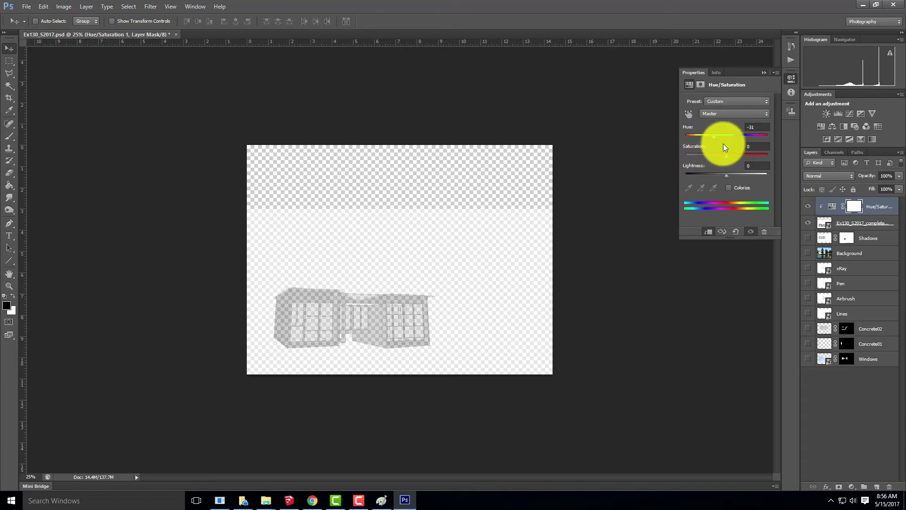
Make all the hidden layers beneath the reflection visible again, including Background.
click(764, 73)
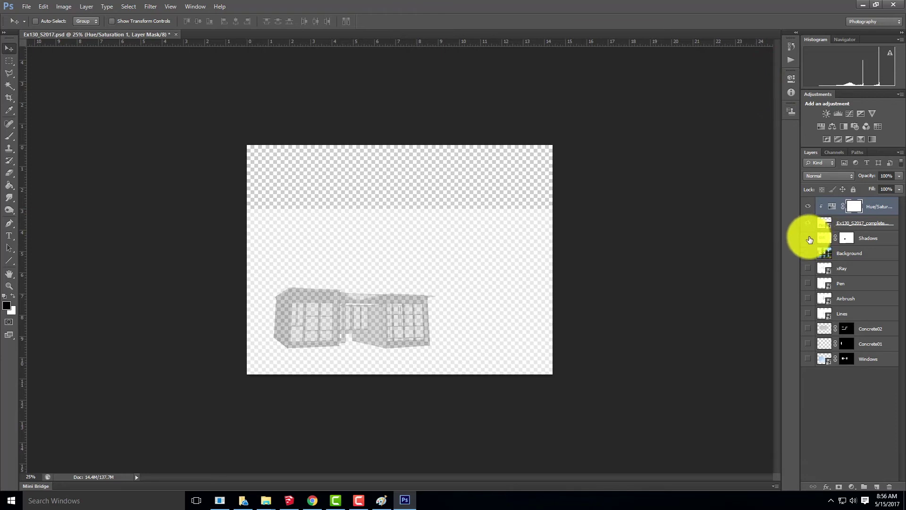
drag(809, 240, 807, 355)
click(808, 253)
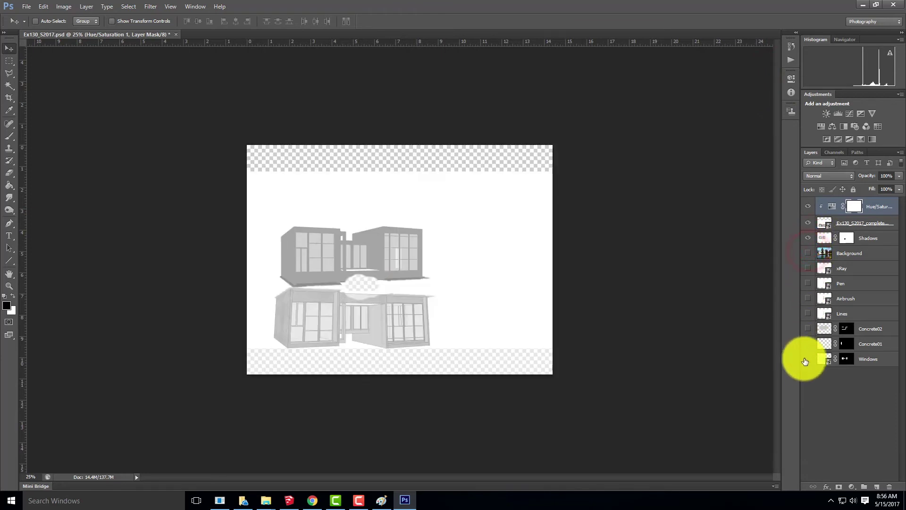
click(808, 253)
Rasterize the Ex130_S2017_completebuilding reflection layer.
click(851, 223)
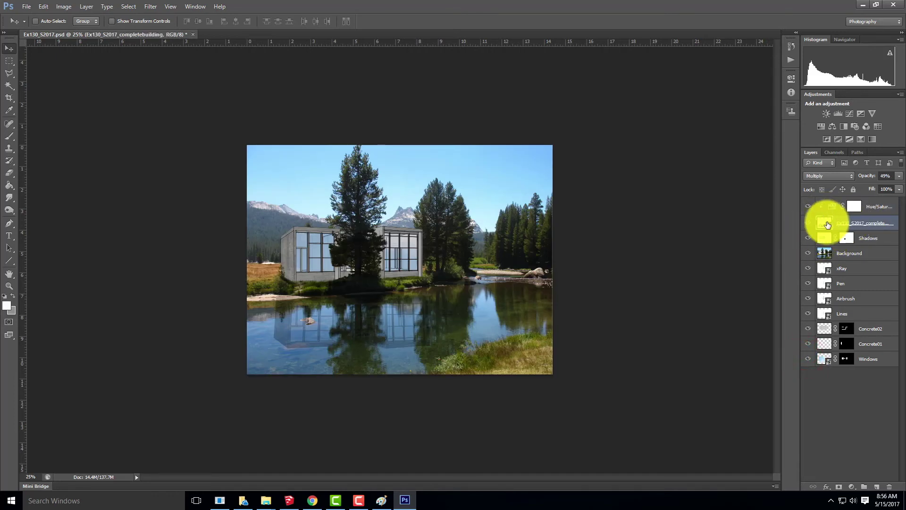
right_click(841, 224)
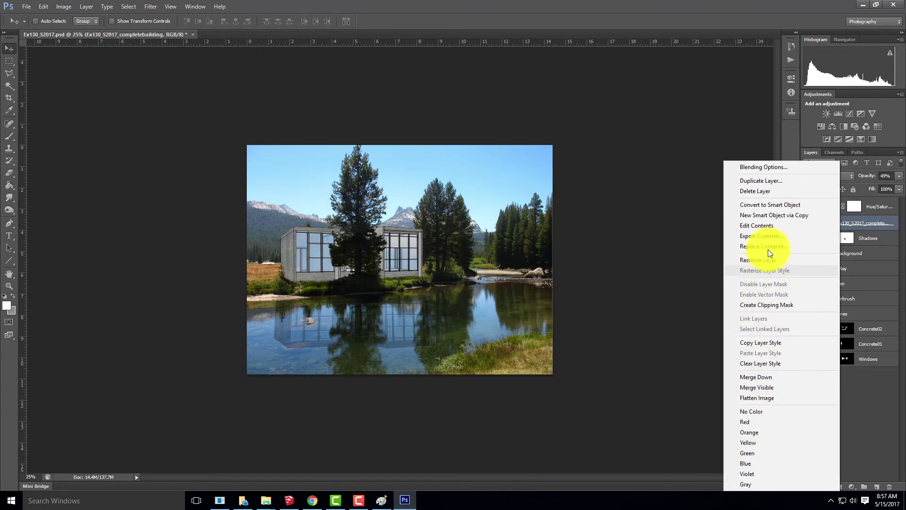
click(765, 261)
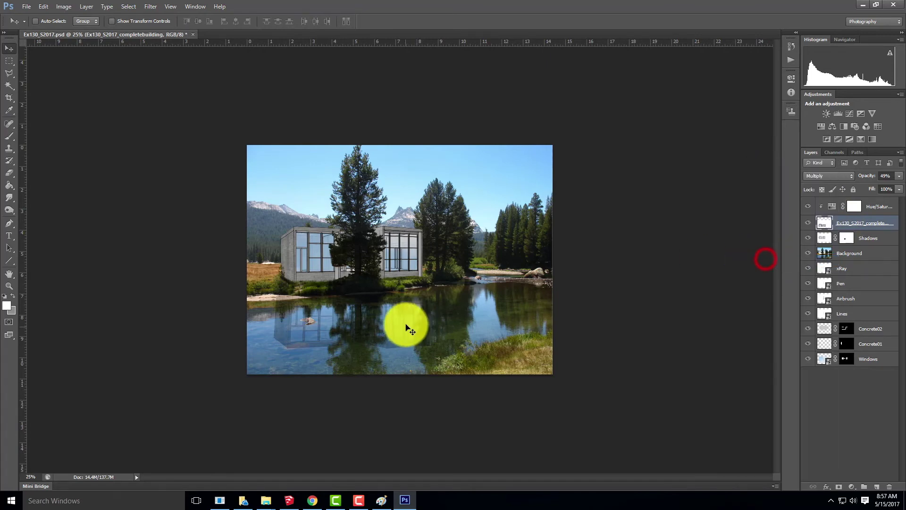
Apply the Blur tool at 99% strength around the reflection's outer edge and raise the layer's opacity to 100%.
key(ctrl+equal)
key(ctrl+equal)
key(ctrl+equal)
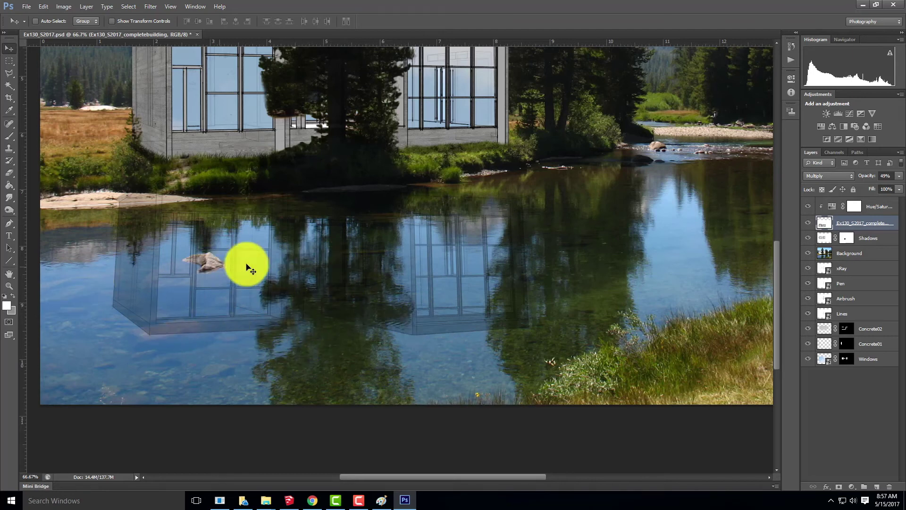
click(8, 197)
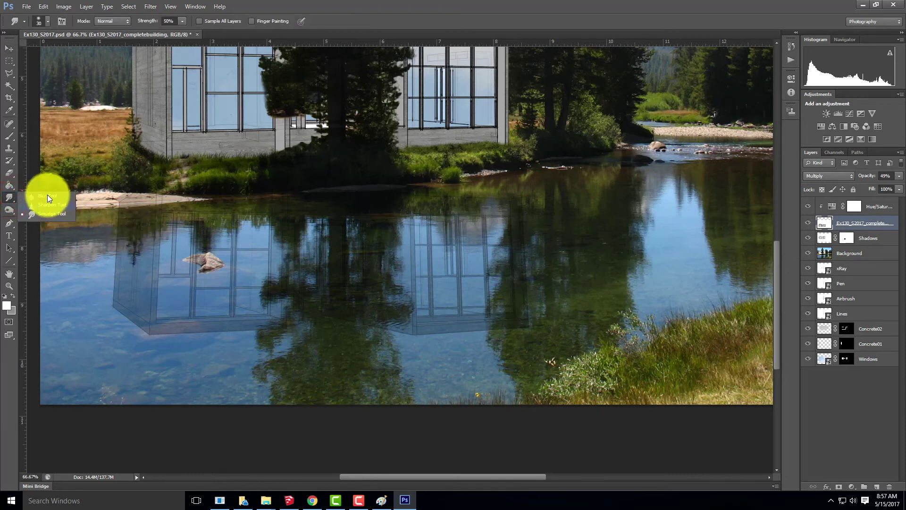
click(47, 195)
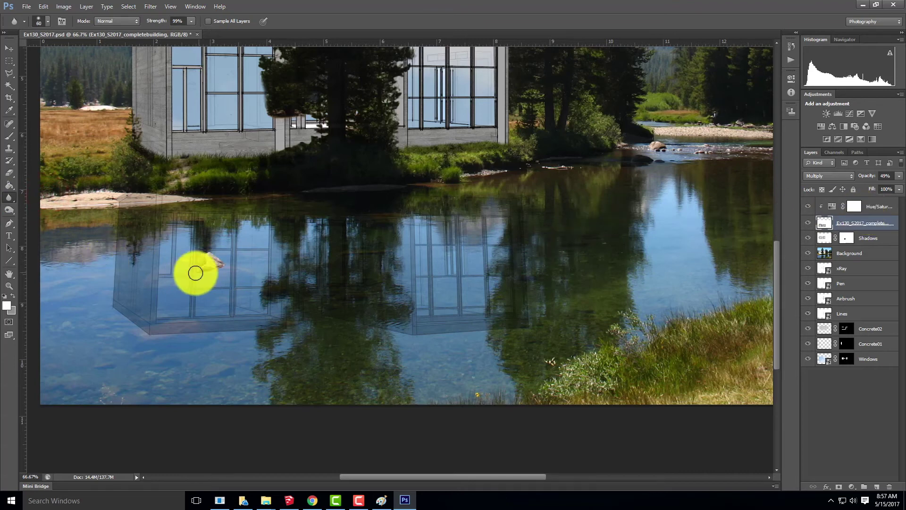
click(93, 255)
click(244, 257)
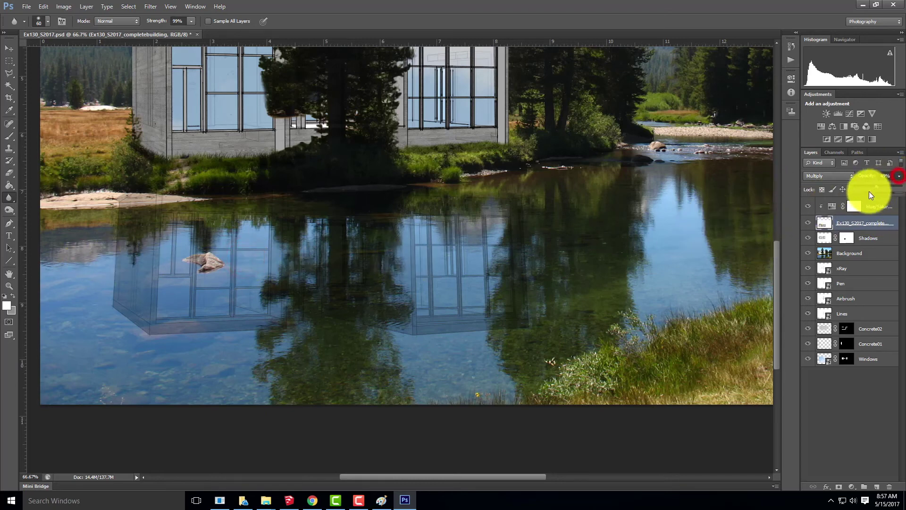
drag(876, 186, 901, 186)
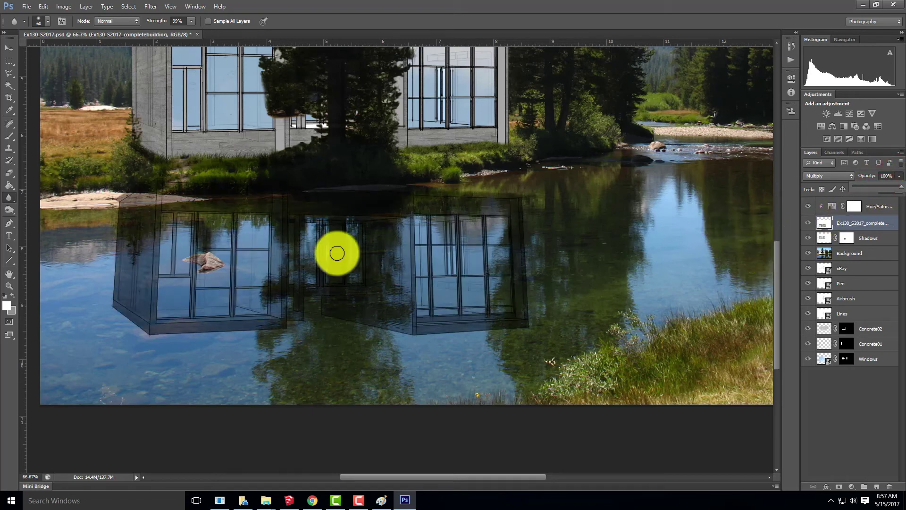
click(105, 269)
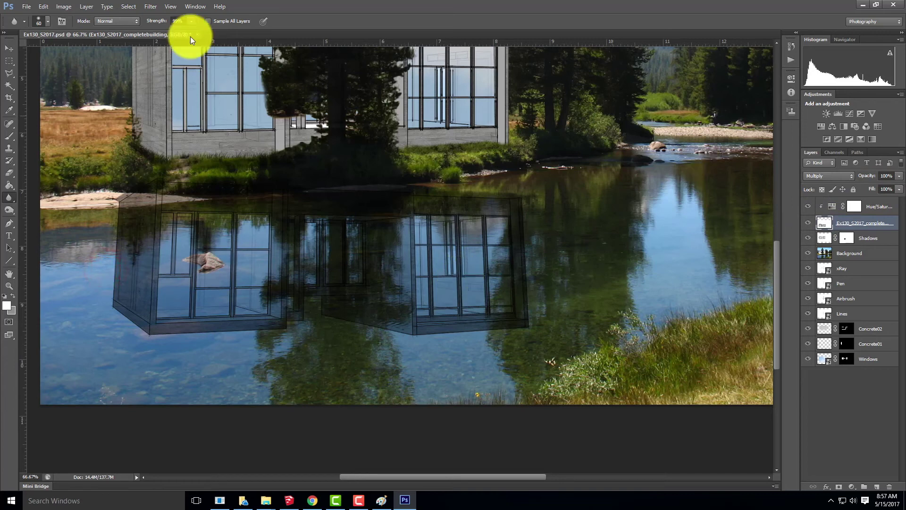
Smudge the building reflection with side-to-side strokes, using a 15 px brush at 50% strength, so its lines ripple like water.
click(10, 200)
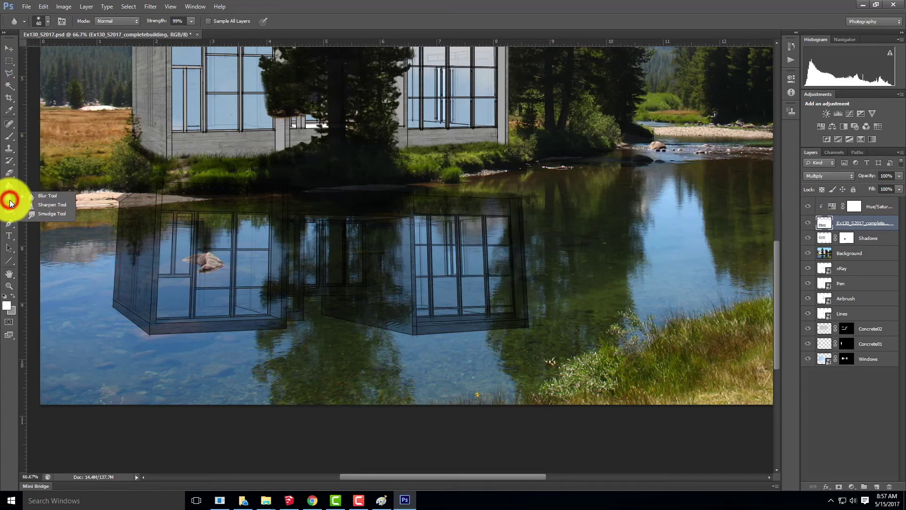
click(36, 213)
drag(108, 249, 318, 255)
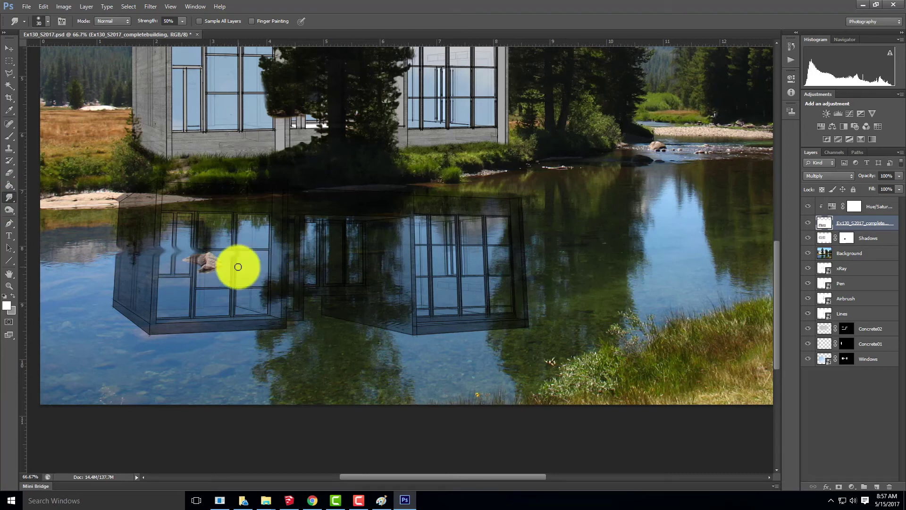
key(ctrl+z)
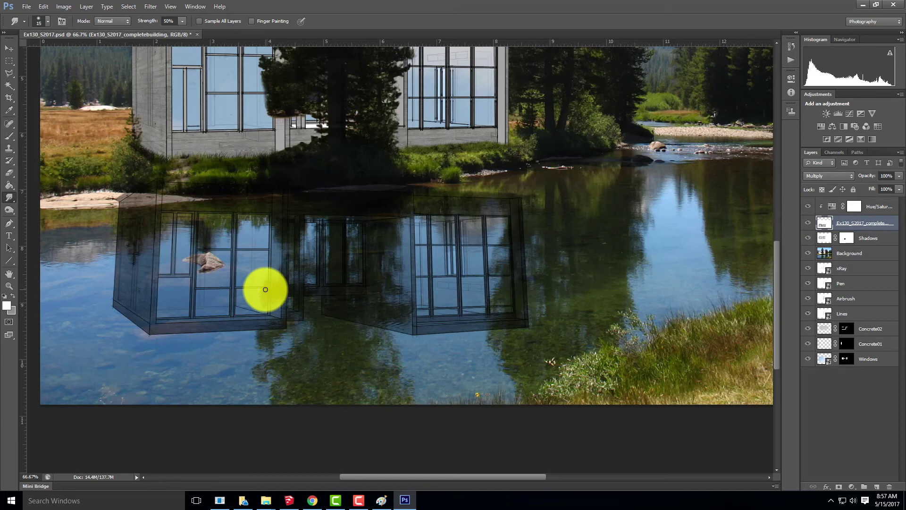
key(bracketleft)
drag(87, 286, 650, 286)
click(583, 259)
drag(100, 241, 619, 243)
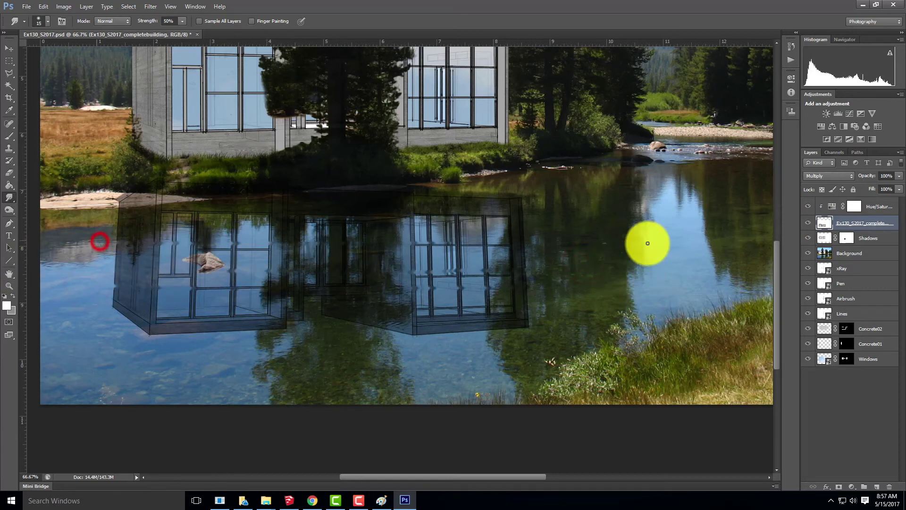
click(668, 247)
drag(105, 319, 755, 308)
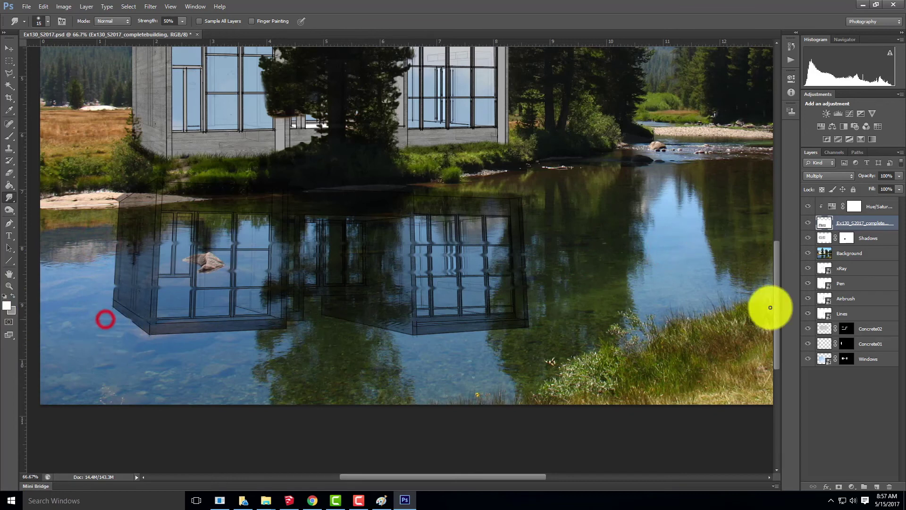
click(673, 306)
mouse_move(233, 334)
mouse_down()
mouse_move(551, 326)
mouse_move(502, 319)
mouse_up()
drag(160, 301, 541, 303)
mouse_move(496, 265)
mouse_down()
mouse_move(63, 264)
mouse_move(516, 265)
mouse_up()
mouse_move(500, 232)
mouse_down()
mouse_move(87, 220)
mouse_move(552, 208)
mouse_move(333, 227)
mouse_up()
drag(443, 233, 585, 247)
mouse_move(457, 279)
mouse_down()
mouse_move(378, 285)
mouse_move(407, 297)
mouse_move(550, 308)
mouse_move(364, 330)
mouse_move(582, 327)
mouse_move(96, 313)
mouse_move(305, 327)
mouse_move(158, 324)
mouse_up()
mouse_move(213, 338)
mouse_down()
mouse_move(91, 324)
mouse_move(327, 318)
mouse_up()
drag(283, 311, 87, 298)
mouse_move(129, 297)
mouse_down()
mouse_move(289, 286)
mouse_move(73, 281)
mouse_move(474, 273)
mouse_up()
mouse_move(364, 271)
mouse_down()
mouse_move(115, 265)
mouse_move(417, 262)
mouse_move(95, 253)
mouse_up()
mouse_move(243, 245)
mouse_down()
mouse_move(538, 239)
mouse_move(367, 286)
mouse_up()
mouse_move(485, 290)
mouse_down()
mouse_move(543, 289)
mouse_move(358, 334)
mouse_up()
drag(475, 307, 562, 320)
drag(491, 325, 457, 329)
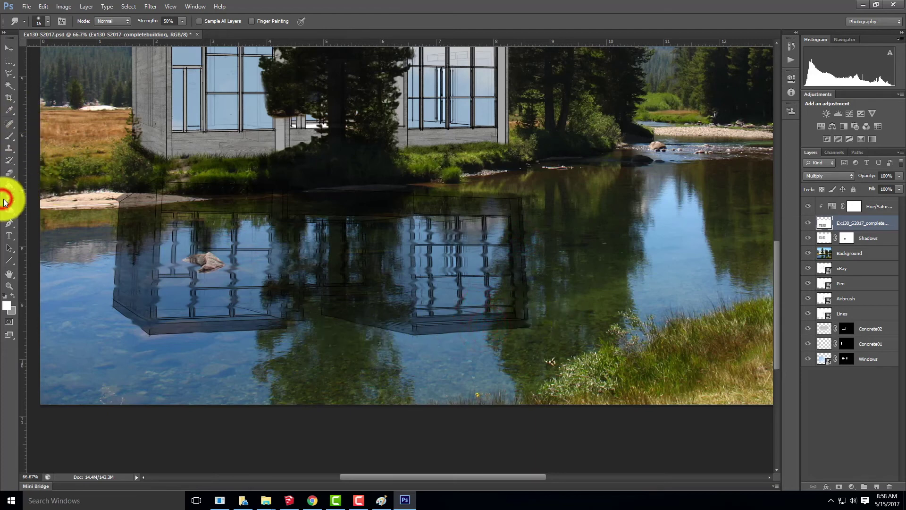
Blur the rippled reflection across its full width with the Blur tool, enlarging the brush to 100 px at 99% strength.
mouse_move(6, 202)
mouse_down()
mouse_move(25, 210)
mouse_move(44, 195)
mouse_up()
click(160, 331)
mouse_move(108, 306)
mouse_down()
mouse_move(312, 311)
mouse_move(122, 317)
mouse_move(138, 321)
mouse_up()
key(bracketright)
key(bracketright)
key(bracketright)
key(bracketright)
key(bracketright)
mouse_move(358, 295)
mouse_down()
mouse_move(87, 290)
mouse_move(290, 292)
mouse_move(309, 315)
mouse_move(113, 318)
mouse_move(146, 322)
mouse_move(375, 314)
mouse_move(333, 293)
mouse_move(49, 283)
mouse_move(344, 275)
mouse_move(115, 256)
mouse_move(362, 247)
mouse_move(110, 240)
mouse_move(292, 237)
mouse_move(123, 228)
mouse_move(292, 228)
mouse_move(122, 226)
mouse_move(382, 276)
mouse_move(548, 280)
mouse_move(351, 295)
mouse_move(385, 308)
mouse_move(564, 299)
mouse_move(345, 319)
mouse_move(591, 314)
mouse_move(371, 335)
mouse_move(571, 322)
mouse_move(401, 319)
mouse_move(580, 300)
mouse_move(402, 296)
mouse_move(378, 282)
mouse_move(522, 265)
mouse_move(561, 243)
mouse_move(398, 236)
mouse_move(561, 244)
mouse_move(449, 217)
mouse_move(772, 282)
mouse_up()
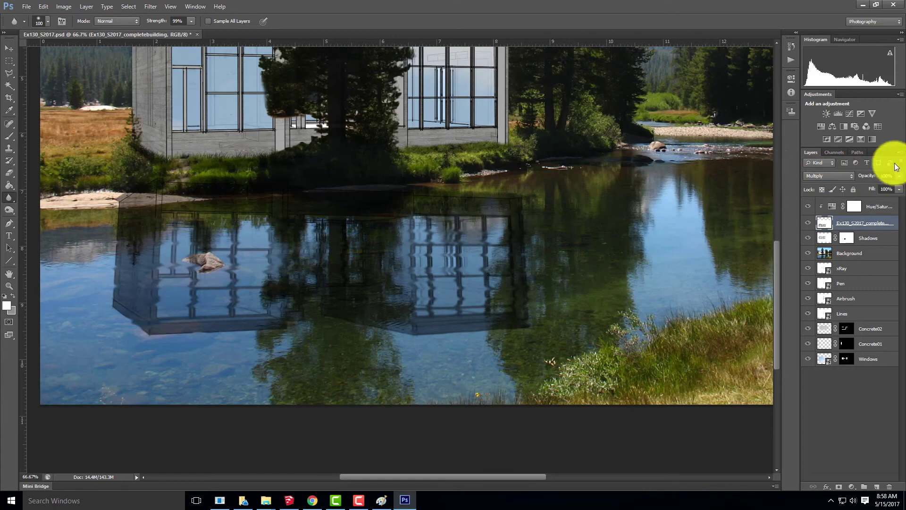
Reduce the reflection layer's opacity to 47% and add a layer mask to it, with black as the foreground color.
drag(882, 186, 874, 186)
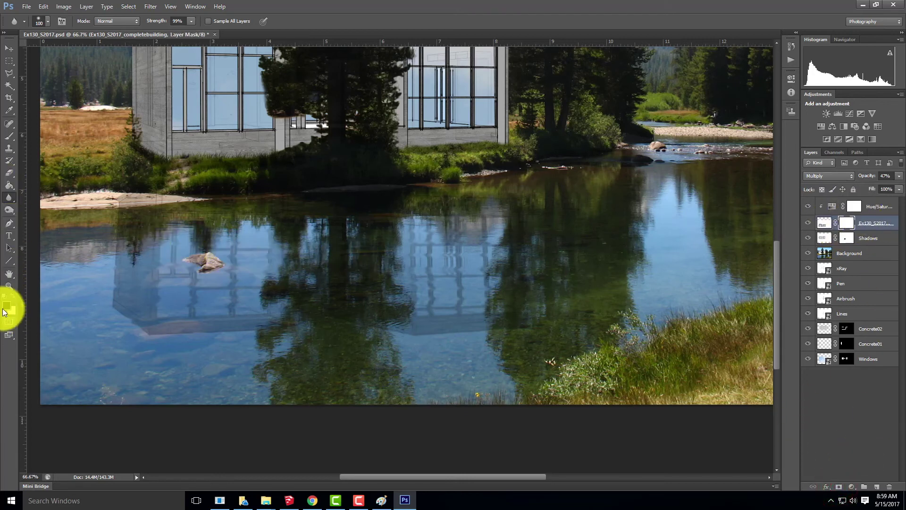
mouse_move(399, 501)
key(bracketright)
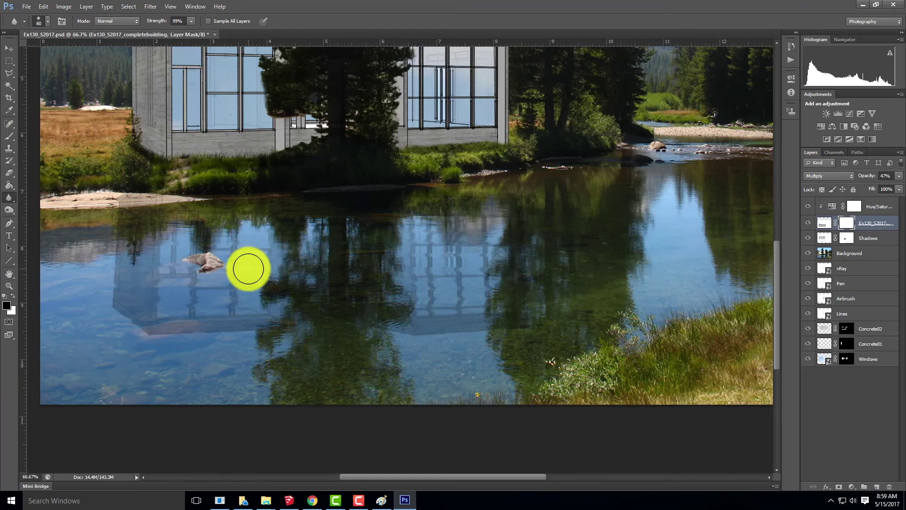
Try to mask the reflection off the rock in the water with the Blur tool at a 20 px brush size.
key(ctrl+equal)
key(ctrl+equal)
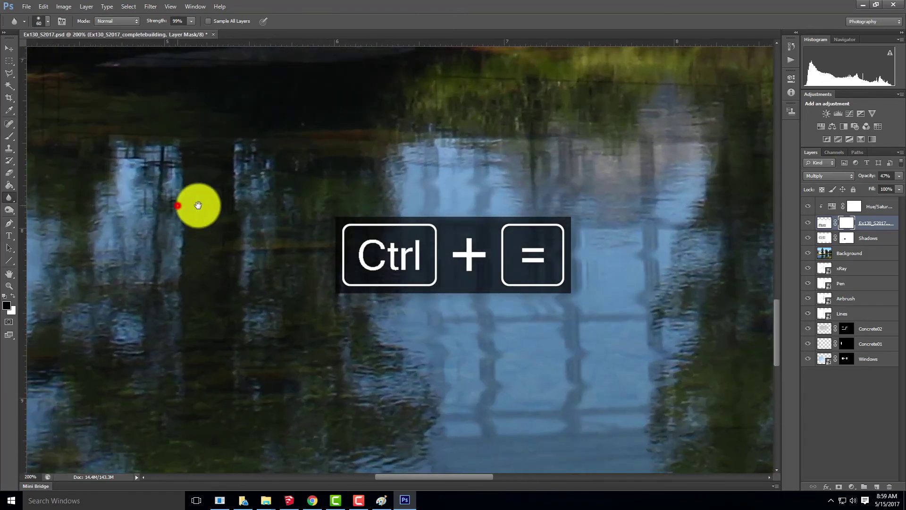
drag(182, 205, 557, 176)
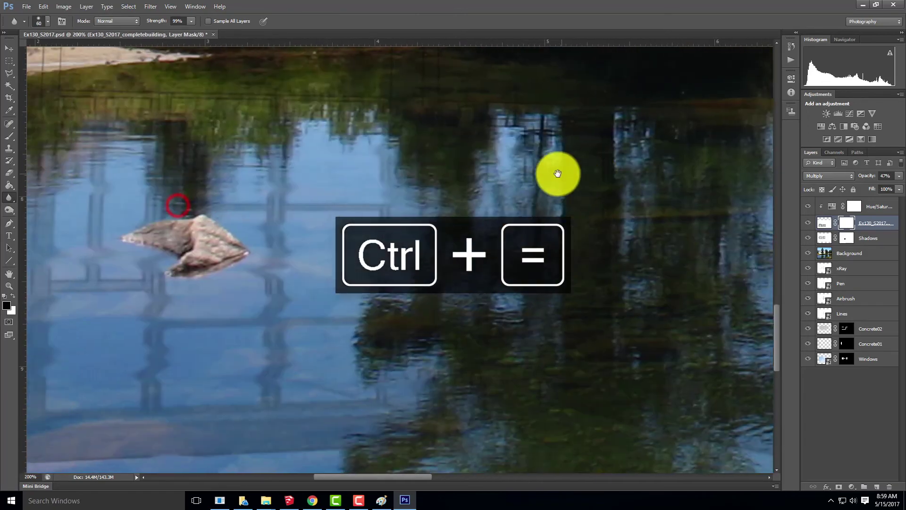
key(bracketleft)
click(153, 235)
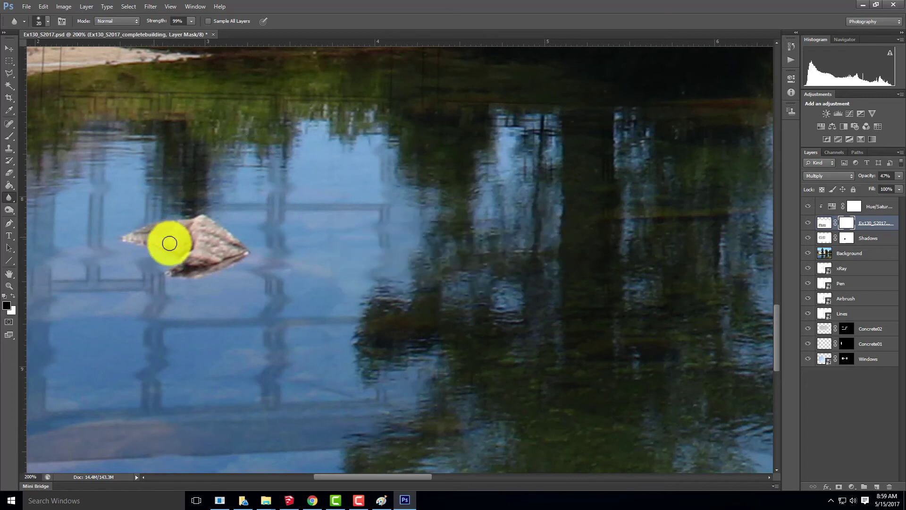
drag(217, 193, 269, 239)
click(148, 102)
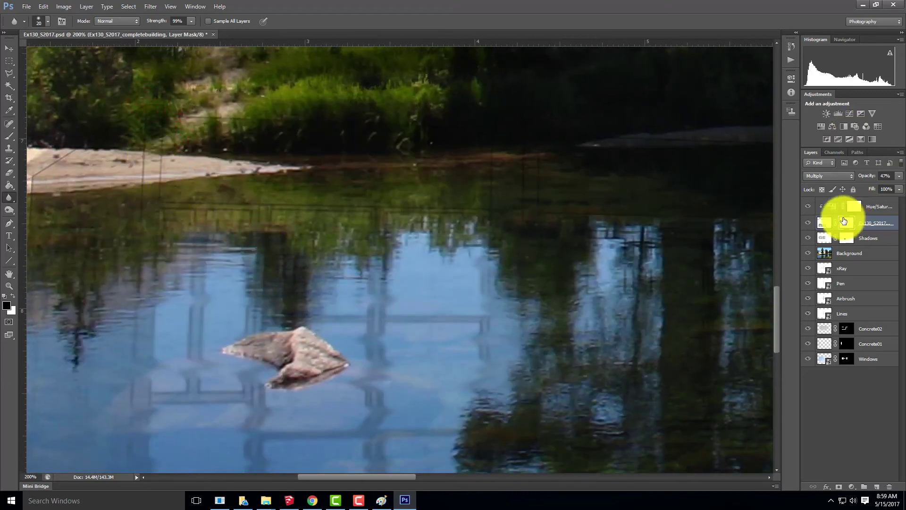
click(844, 229)
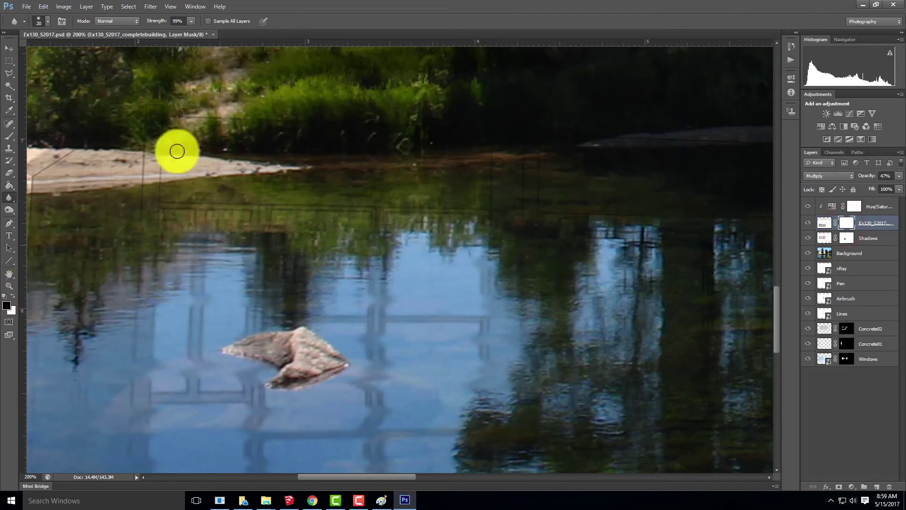
click(47, 21)
click(15, 73)
click(149, 104)
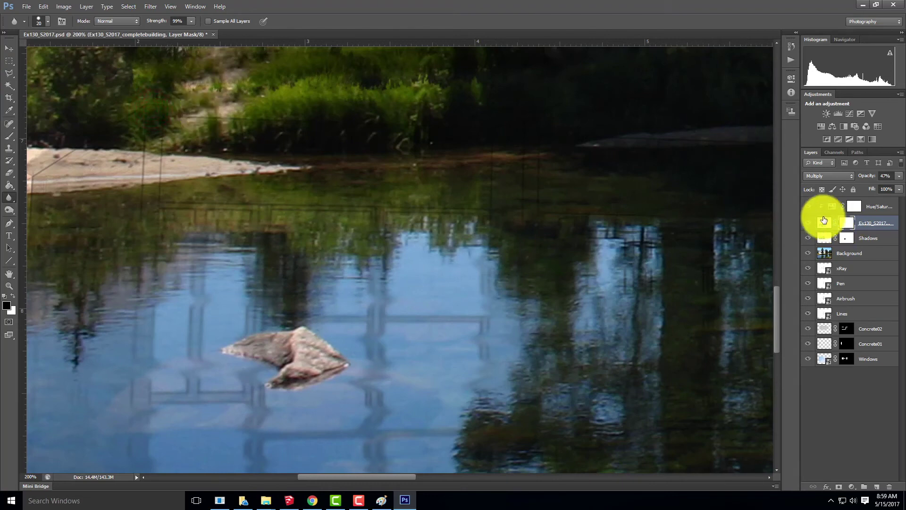
click(822, 224)
Paint black on the reflection's layer mask with a 40 px Brush to hide the reflection over the sandy shore.
click(846, 223)
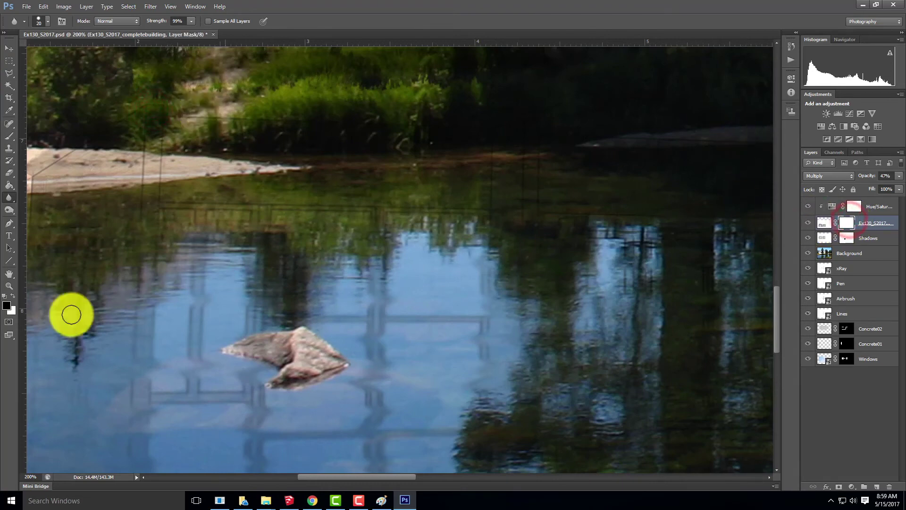
click(8, 138)
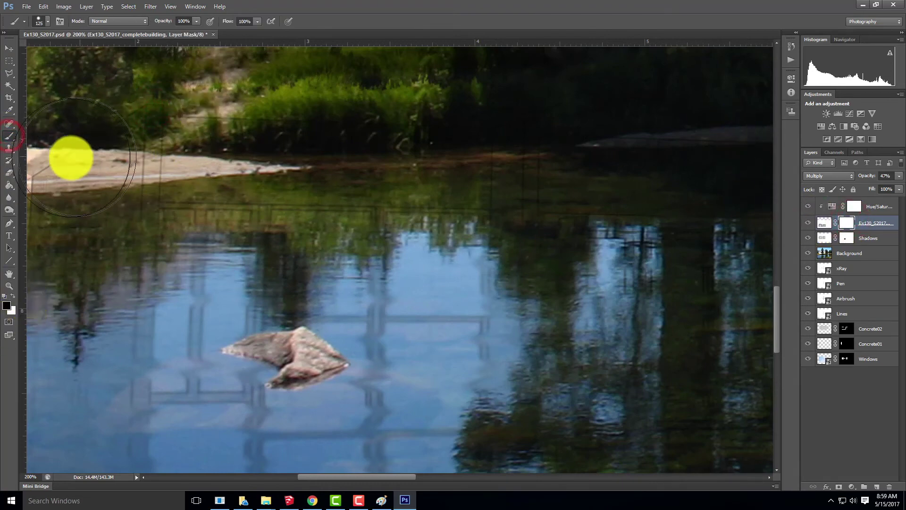
key(bracketleft)
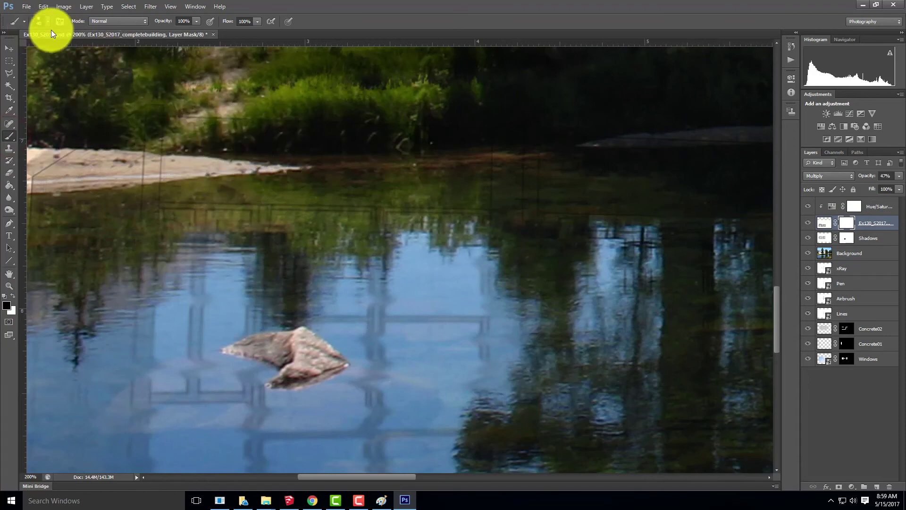
key(bracketleft)
mouse_move(147, 165)
mouse_down()
mouse_move(133, 124)
mouse_move(139, 77)
mouse_move(124, 159)
mouse_up()
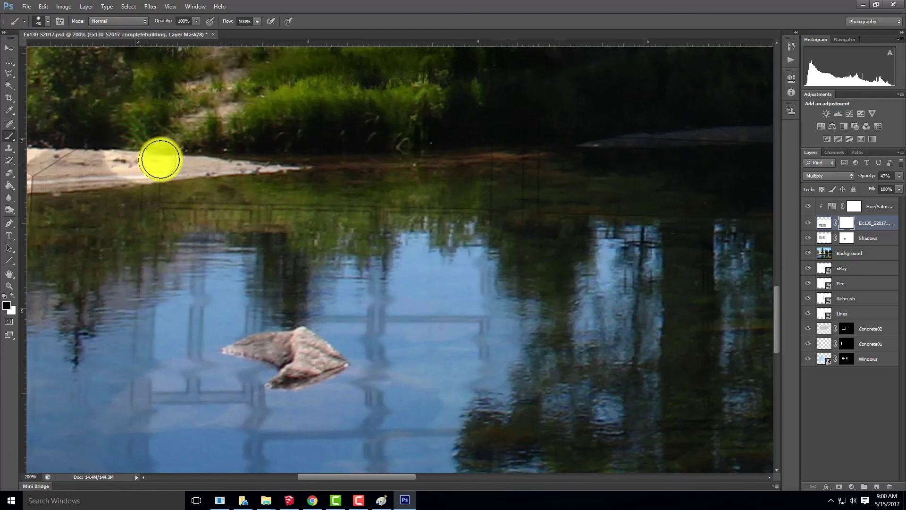
mouse_move(123, 164)
mouse_down()
mouse_move(84, 166)
mouse_move(118, 126)
mouse_move(44, 171)
mouse_up()
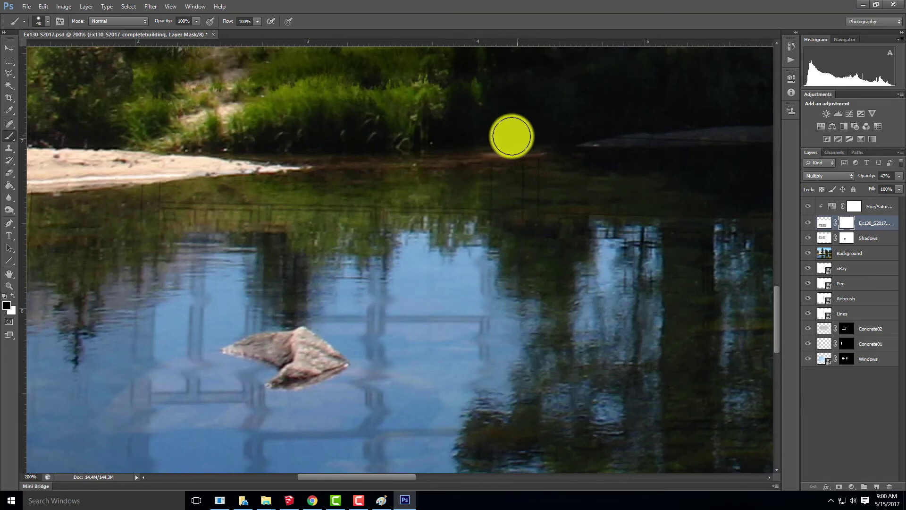
Continue painting black on the mask to remove the reflection's upper edge along the rest of the grassy shoreline.
drag(562, 132, 334, 156)
click(245, 184)
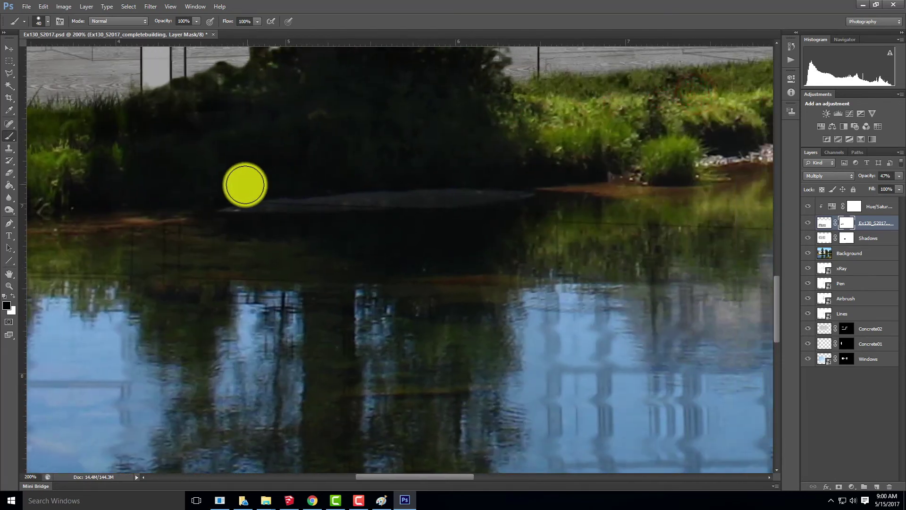
drag(638, 204, 417, 207)
mouse_move(326, 211)
mouse_down()
mouse_move(240, 200)
mouse_move(370, 222)
mouse_move(472, 217)
mouse_move(374, 230)
mouse_up()
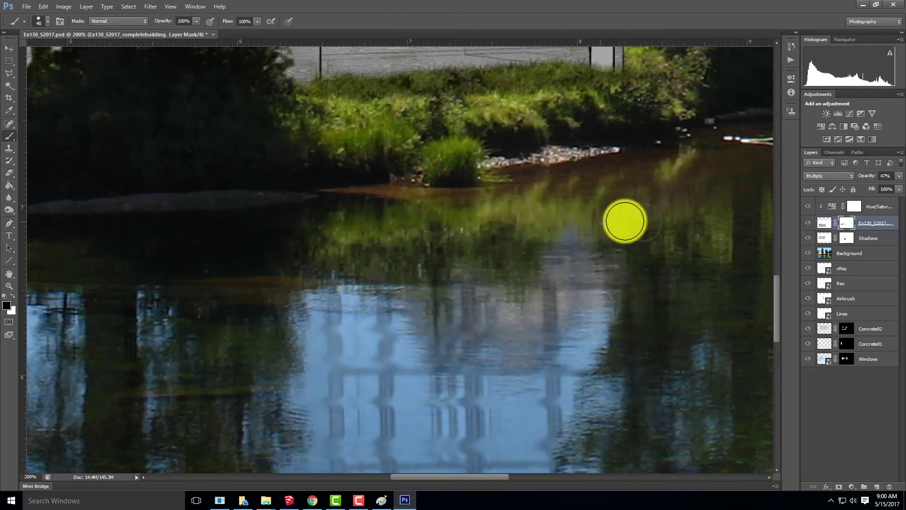
mouse_move(704, 220)
mouse_down()
mouse_move(663, 233)
mouse_move(679, 238)
mouse_move(633, 229)
mouse_up()
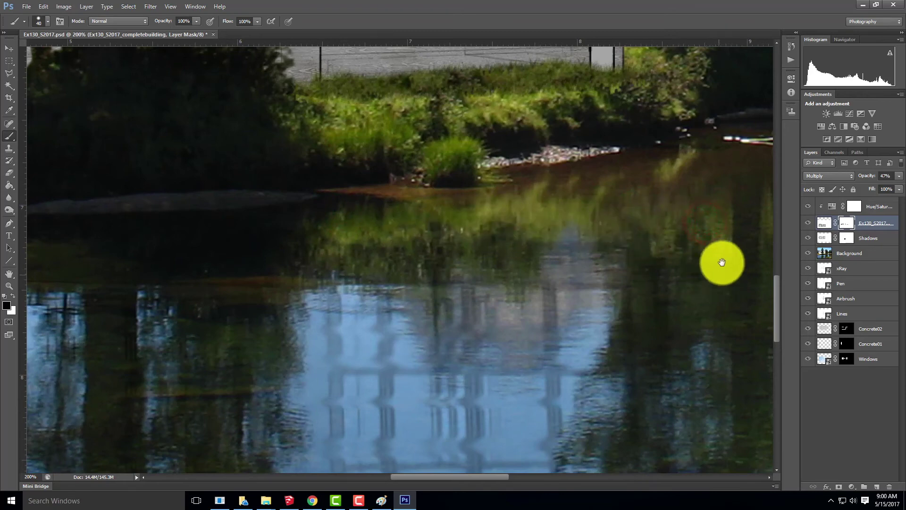
drag(706, 251, 625, 194)
mouse_move(475, 177)
mouse_down()
mouse_move(540, 180)
mouse_move(557, 210)
mouse_up()
mouse_move(561, 286)
mouse_down()
mouse_move(545, 241)
mouse_move(573, 192)
mouse_up()
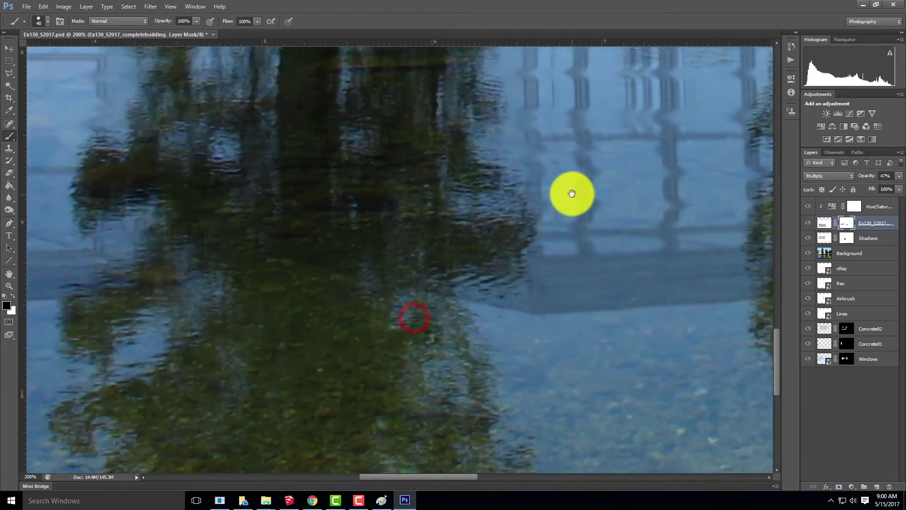
Paint black on the reflection's layer mask with a 15 px Brush to hide the reflection over the rock in the water.
mouse_move(364, 283)
mouse_down()
mouse_move(566, 276)
mouse_move(475, 277)
mouse_move(548, 344)
mouse_up()
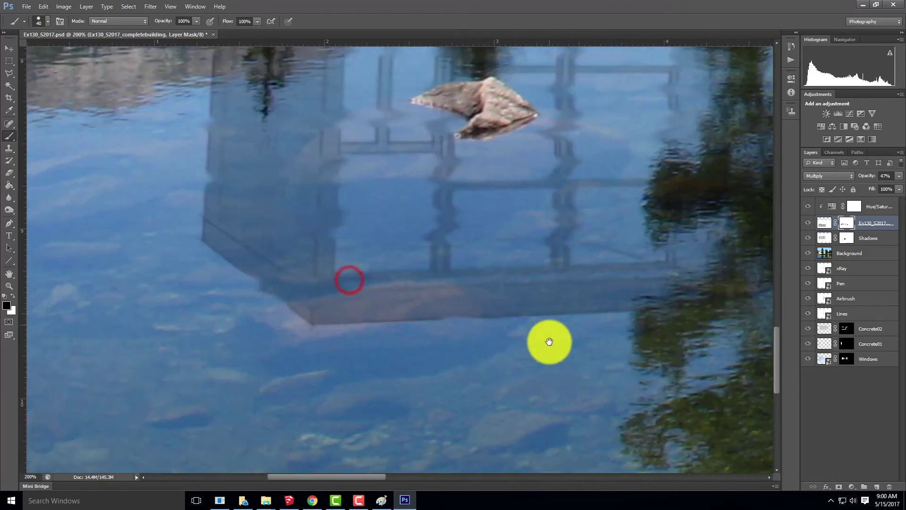
drag(455, 196, 451, 294)
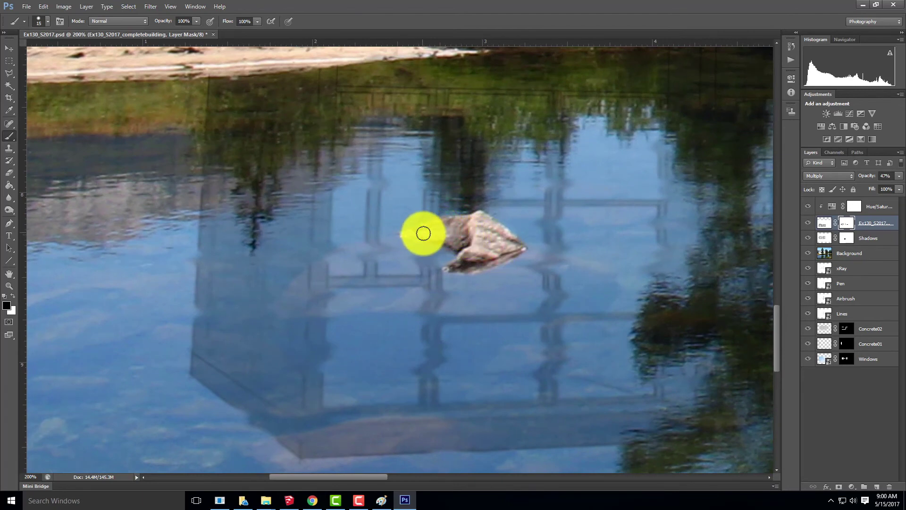
mouse_move(450, 237)
mouse_down()
mouse_move(470, 250)
mouse_move(487, 234)
mouse_move(504, 242)
mouse_up()
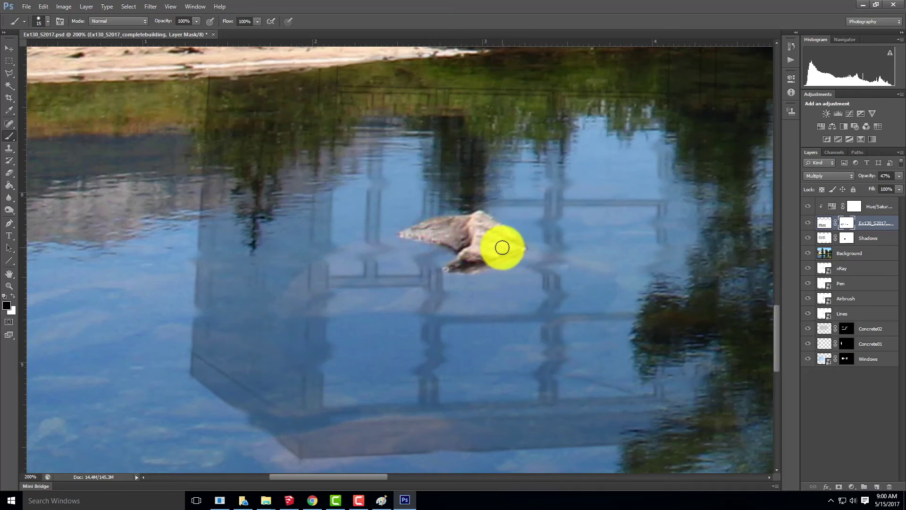
key(ctrl+0)
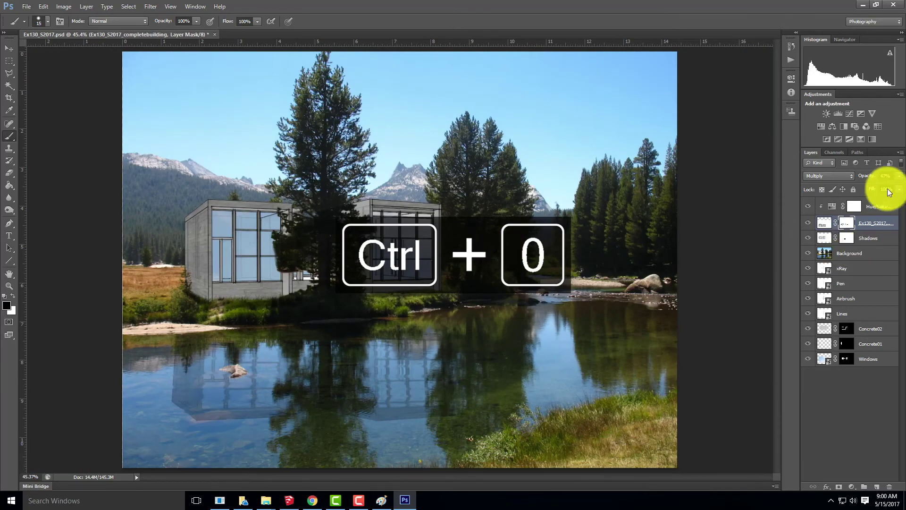
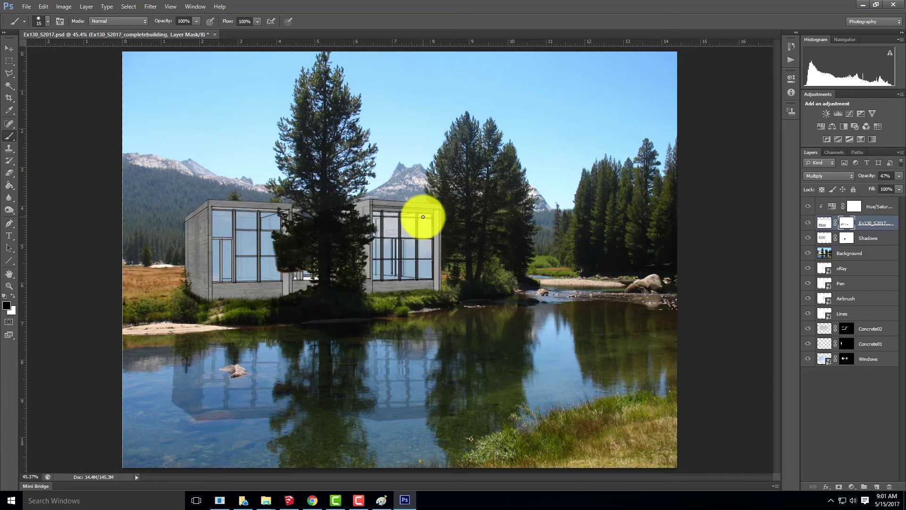
Start placing a file and look through the S2016e, F2016 and S2017 exercise folders for a people cutout image.
click(27, 6)
click(26, 6)
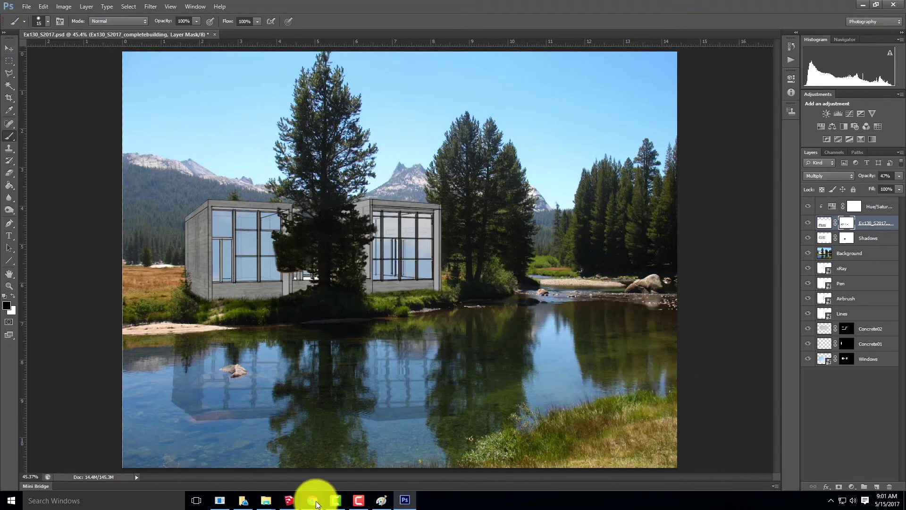
mouse_move(320, 504)
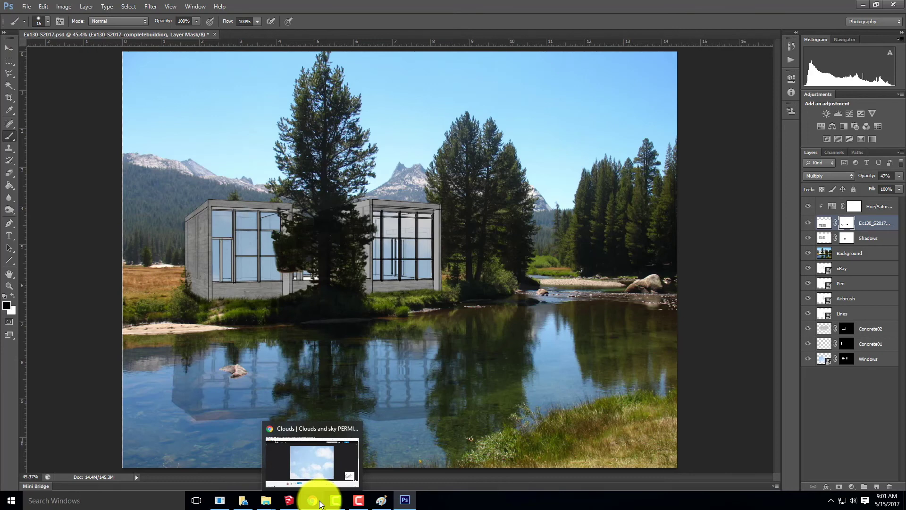
click(26, 6)
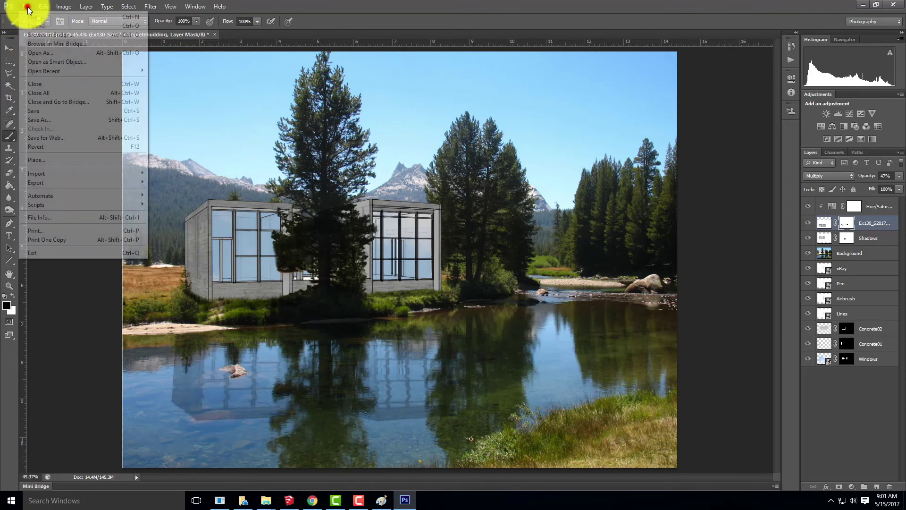
click(49, 160)
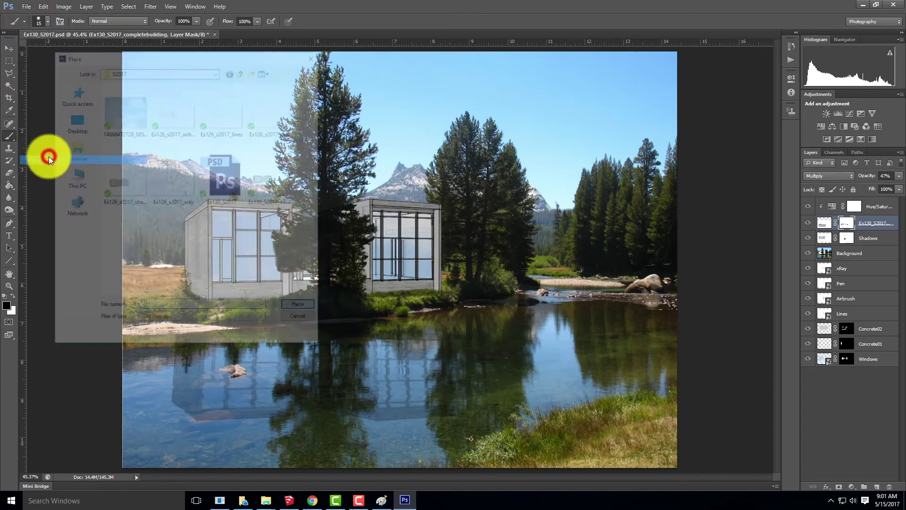
click(241, 72)
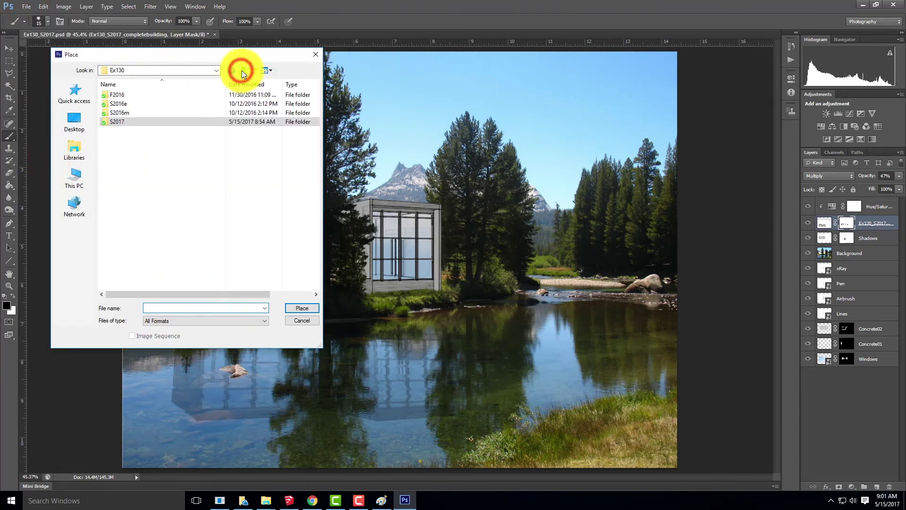
double_click(121, 102)
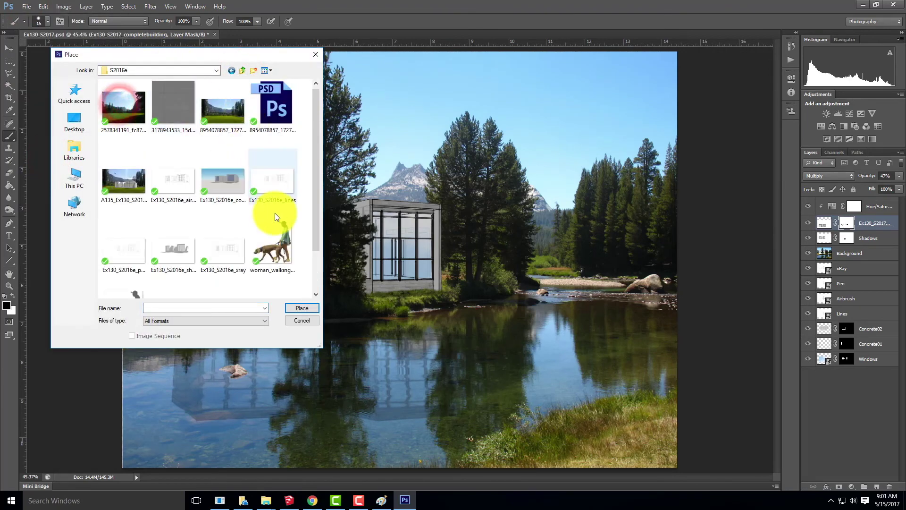
scroll(273, 210, down, 2)
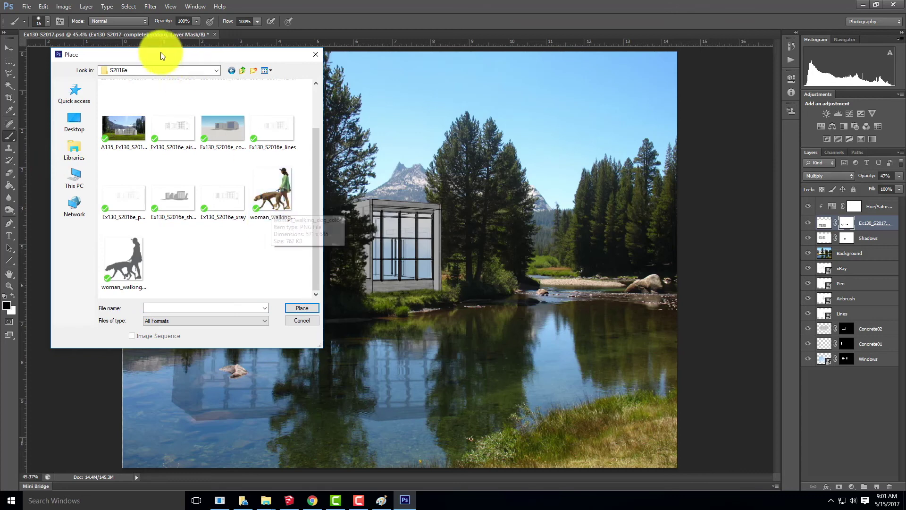
click(135, 71)
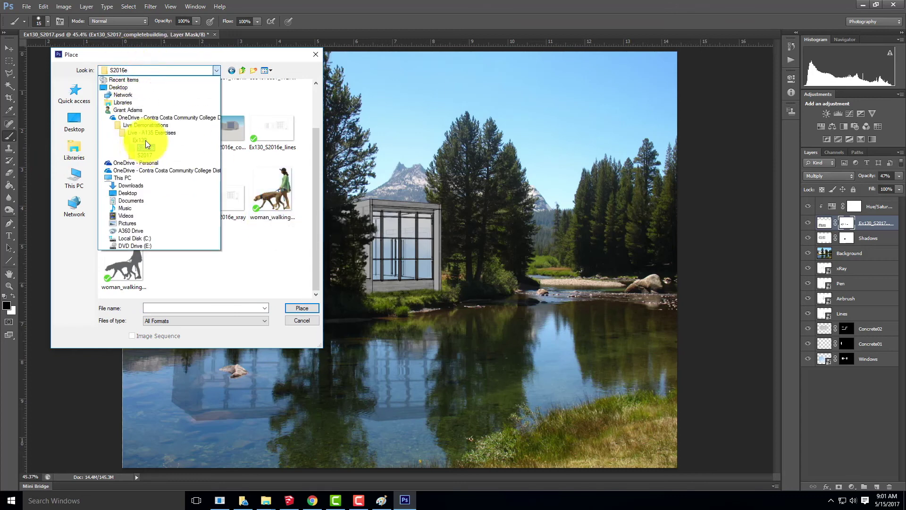
click(145, 140)
double_click(118, 95)
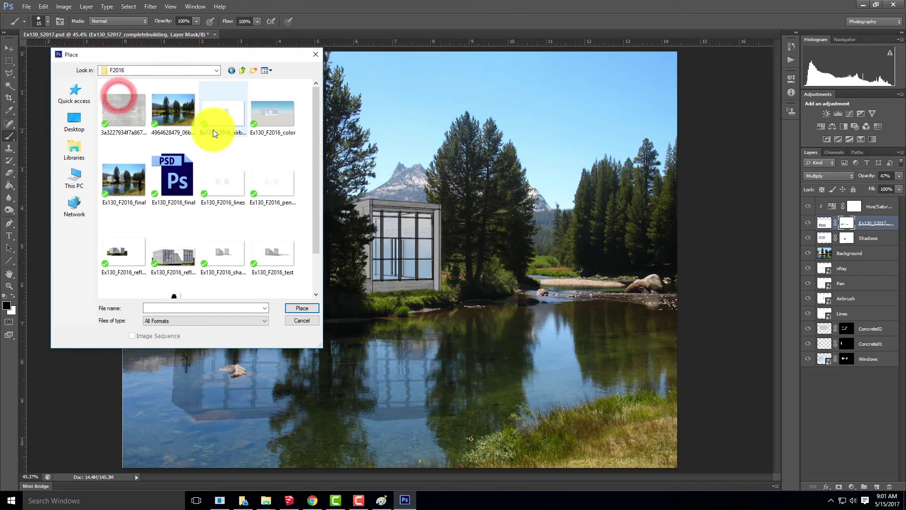
scroll(216, 128, down, 1)
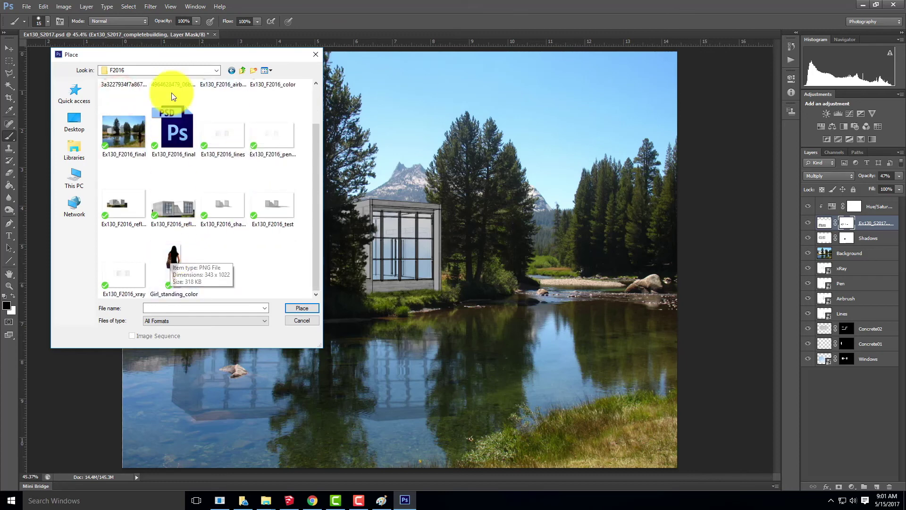
click(177, 72)
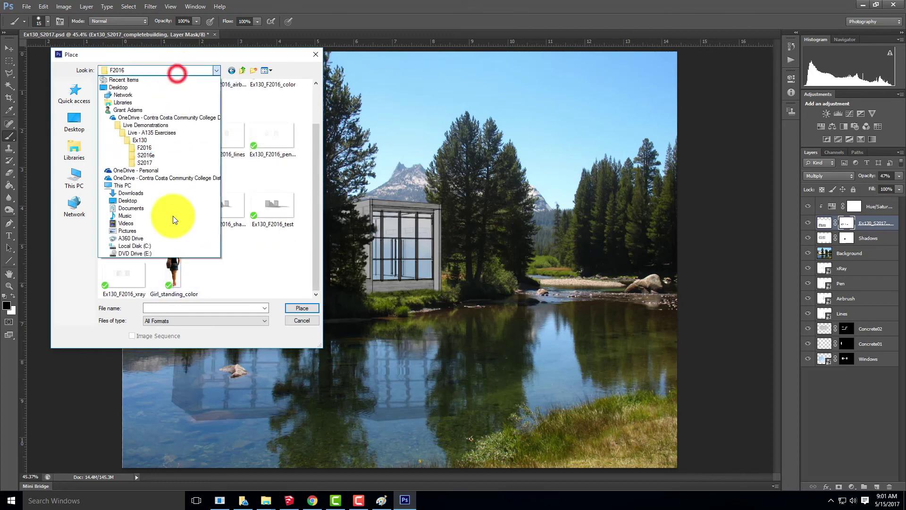
click(147, 164)
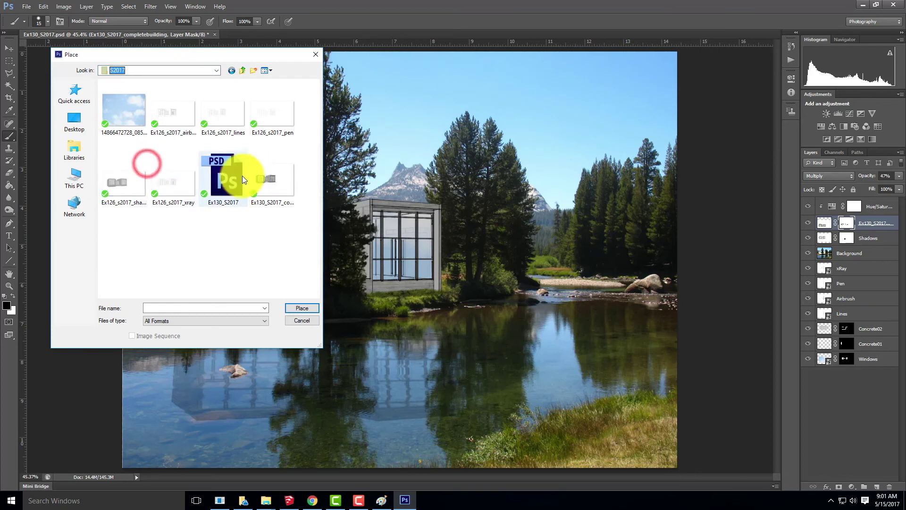
click(140, 69)
click(140, 155)
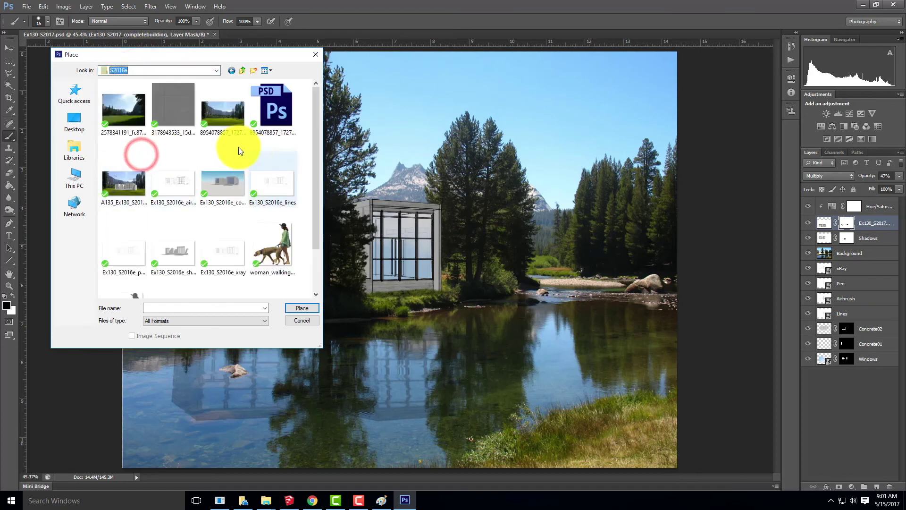
Check the OneDrive Resources folder and its Background Images subfolder for a suitable image, and cancel placing a file.
click(141, 69)
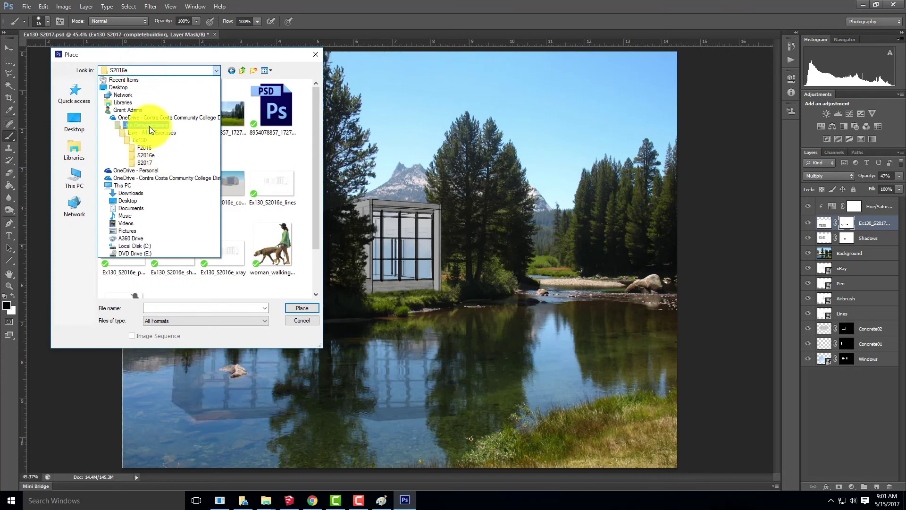
click(132, 117)
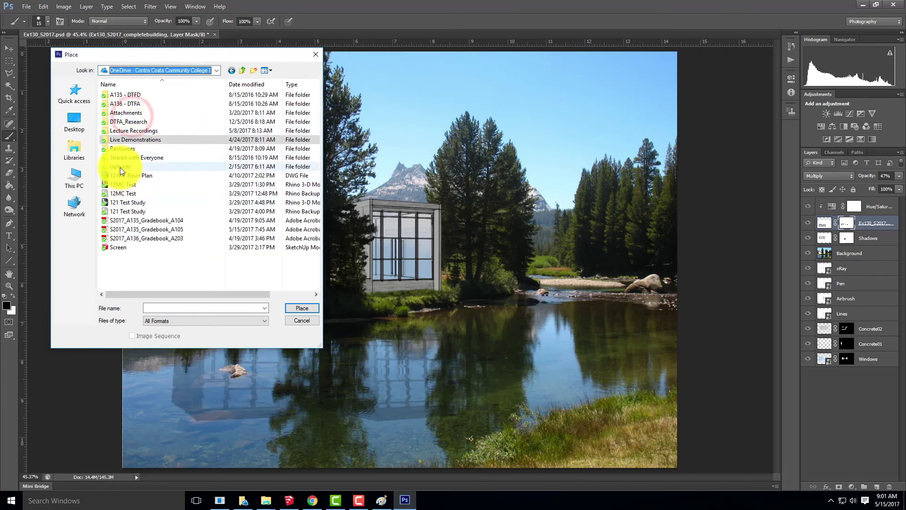
double_click(122, 150)
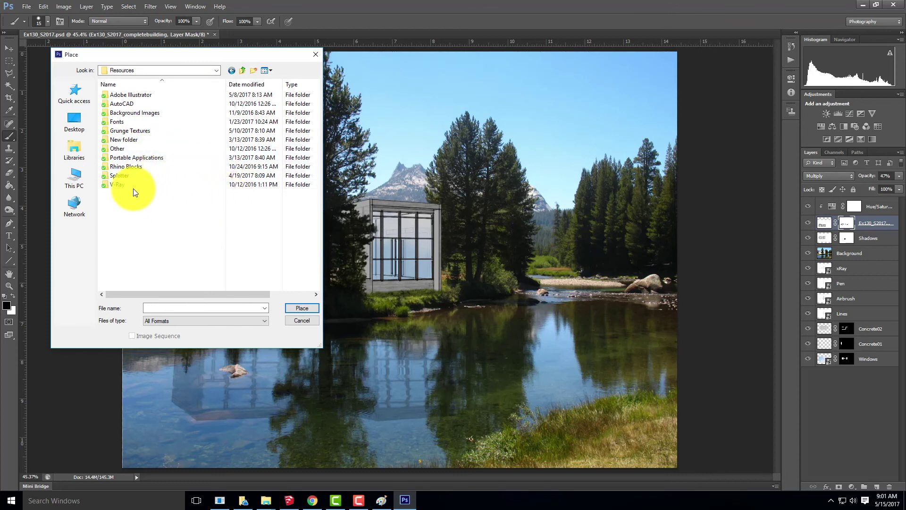
click(128, 114)
double_click(128, 114)
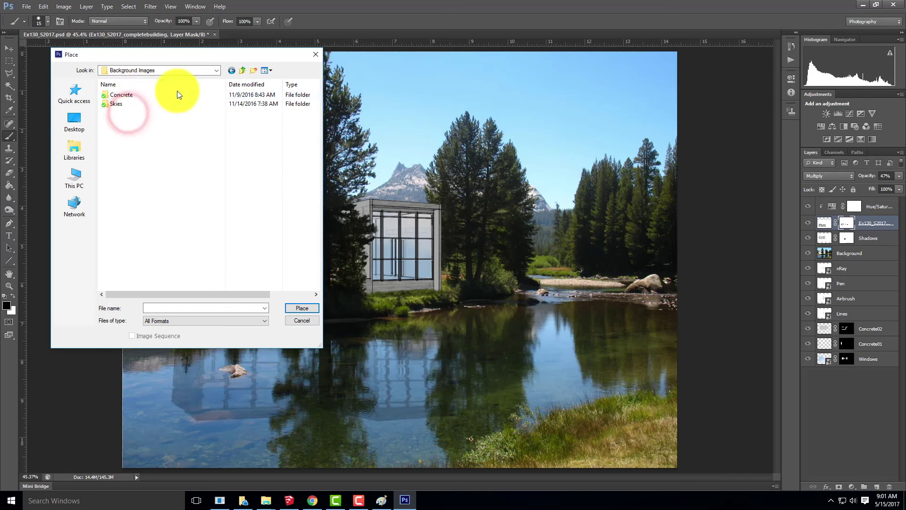
click(243, 70)
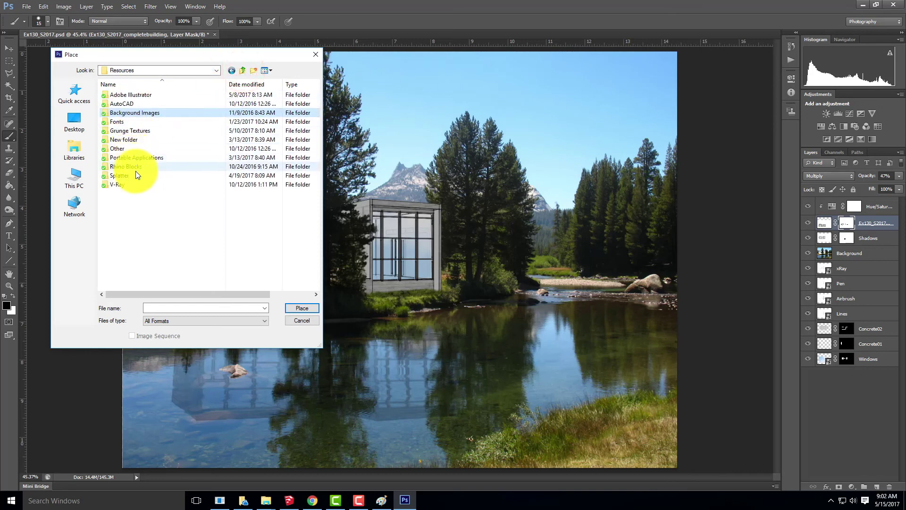
click(132, 212)
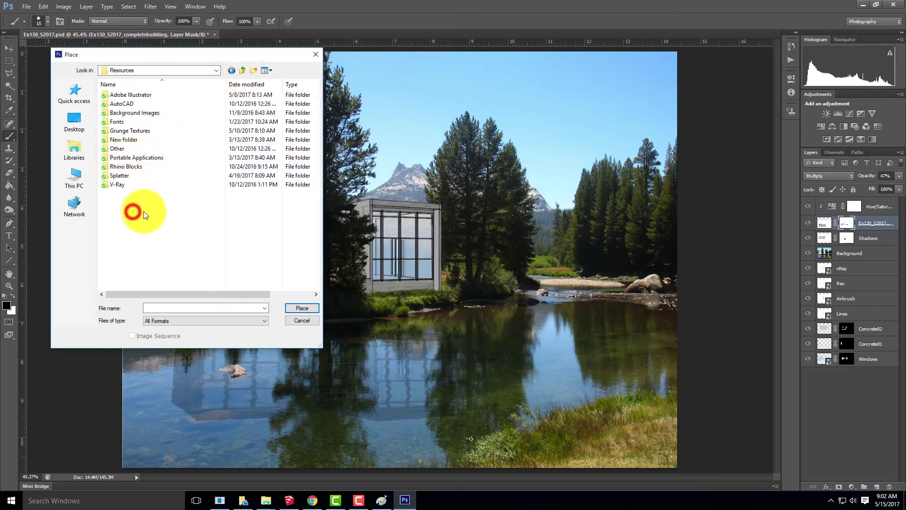
click(314, 55)
Switch to Chrome and open the People page in the Collage Images resources of the Digital Tools for Designers & Architects site.
click(312, 500)
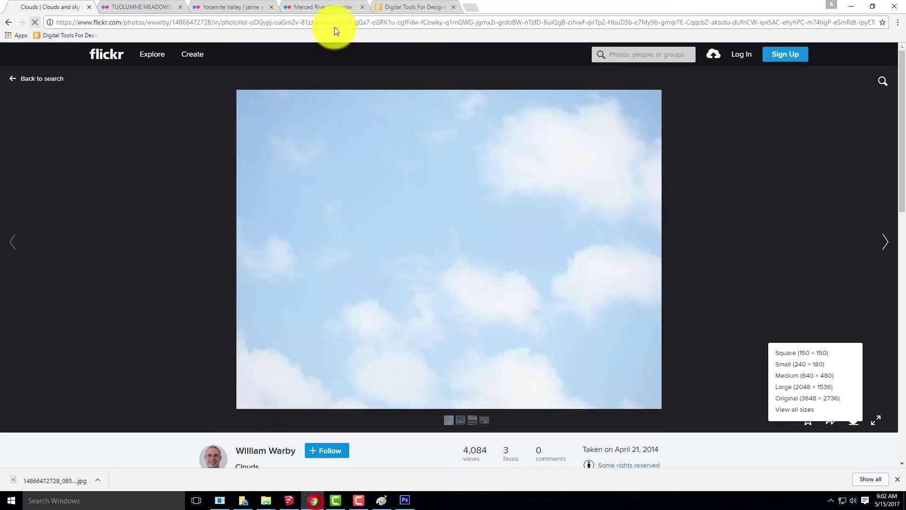
click(428, 7)
mouse_move(623, 153)
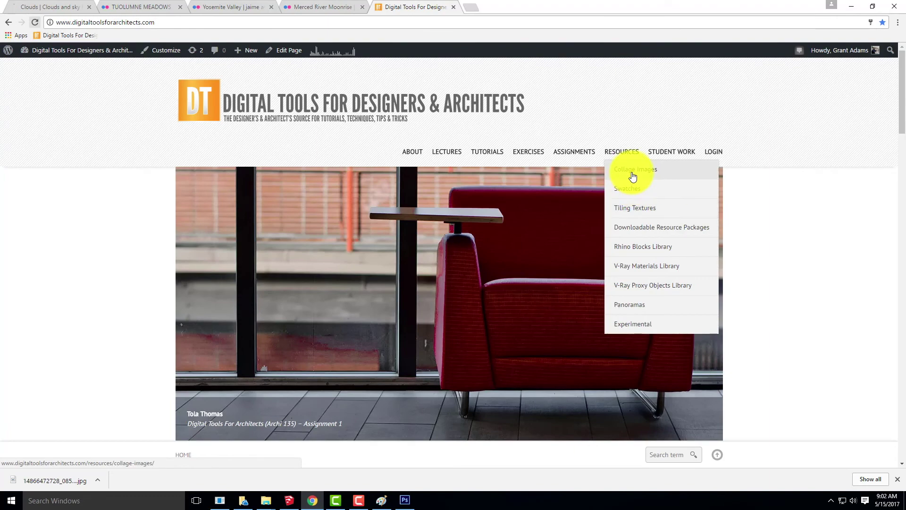
click(632, 172)
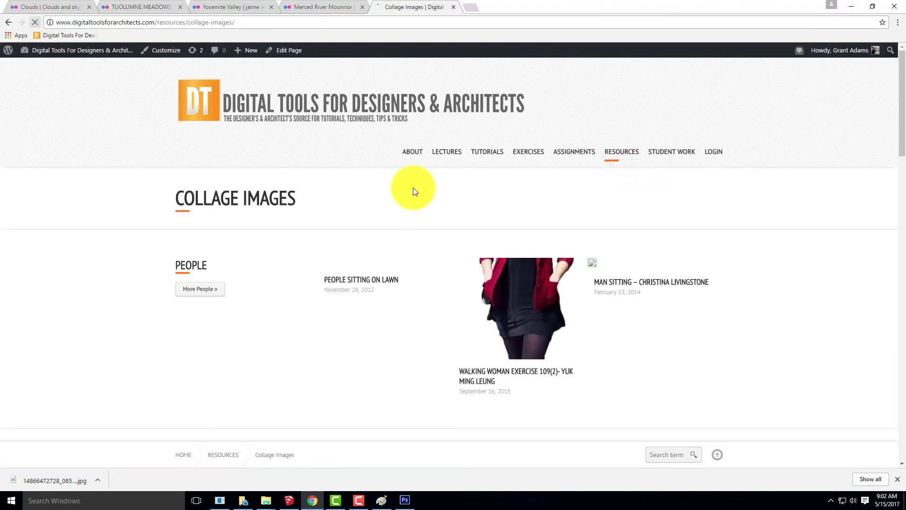
scroll(415, 191, down, 4)
click(197, 100)
Look through the female and male cutouts on the People page and try to open more male images.
scroll(633, 137, down, 5)
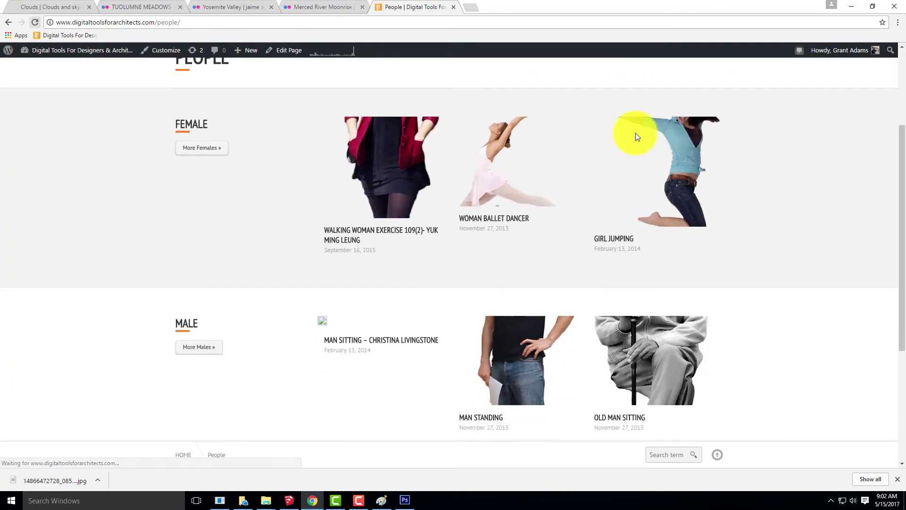
scroll(635, 135, down, 2)
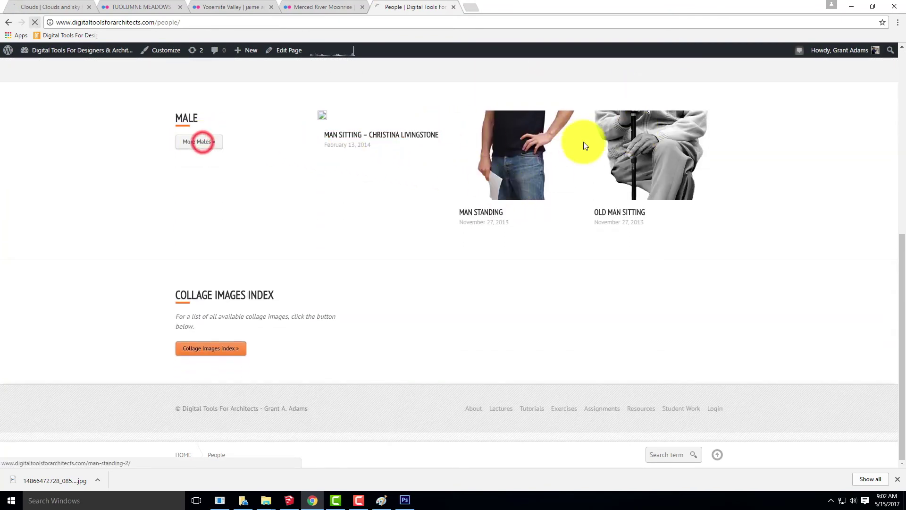
scroll(609, 151, down, 5)
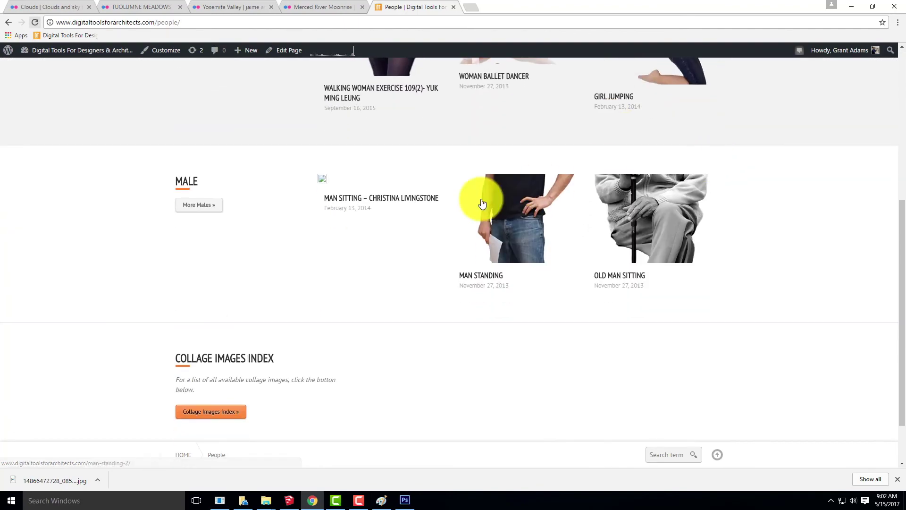
click(208, 206)
scroll(522, 208, down, 5)
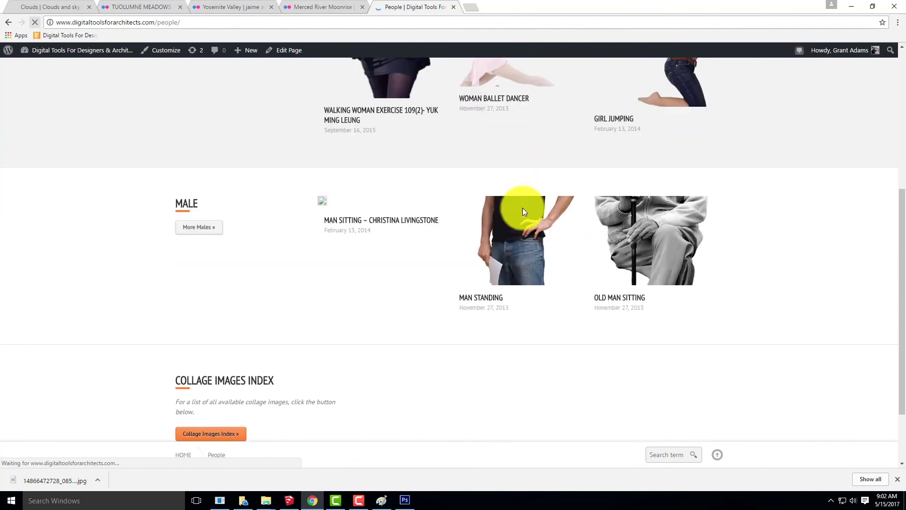
Open the full Collage Images list from the People page and go to its man category under male people.
scroll(522, 211, down, 3)
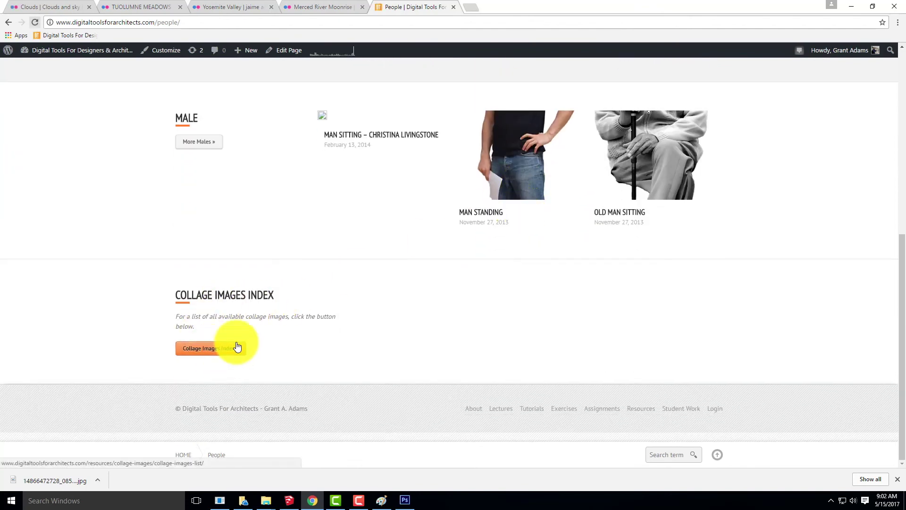
scroll(307, 251, down, 10)
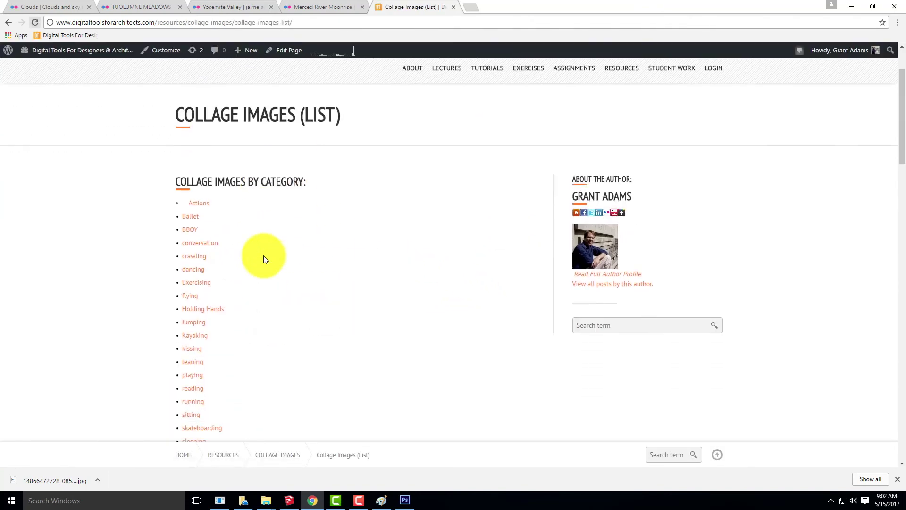
scroll(274, 315, down, 5)
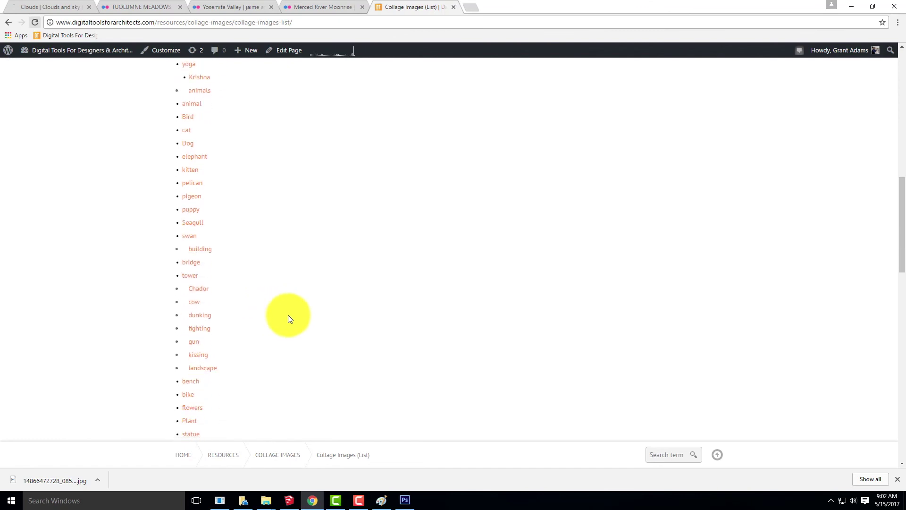
scroll(311, 314, down, 8)
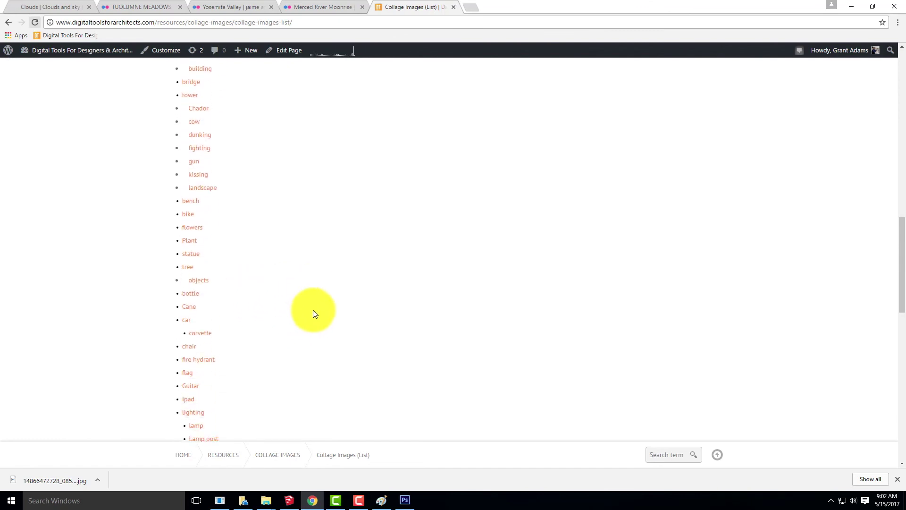
scroll(315, 313, down, 3)
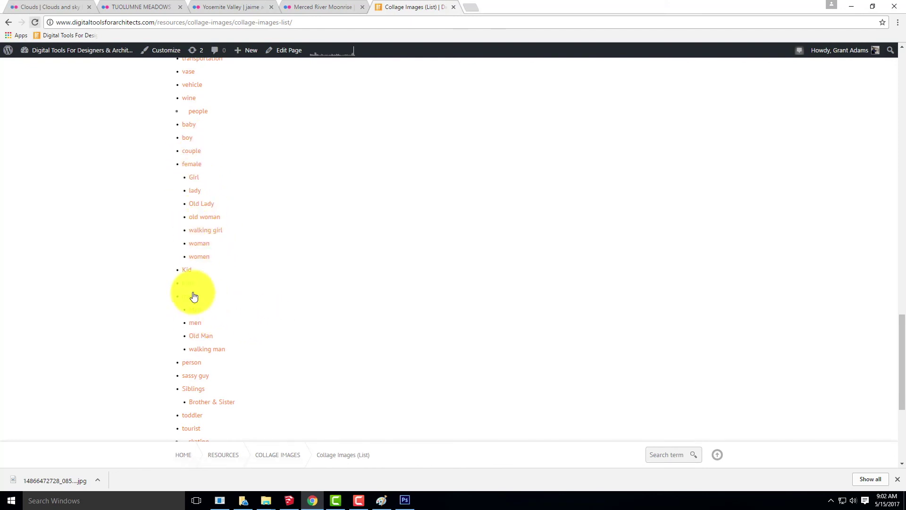
click(195, 309)
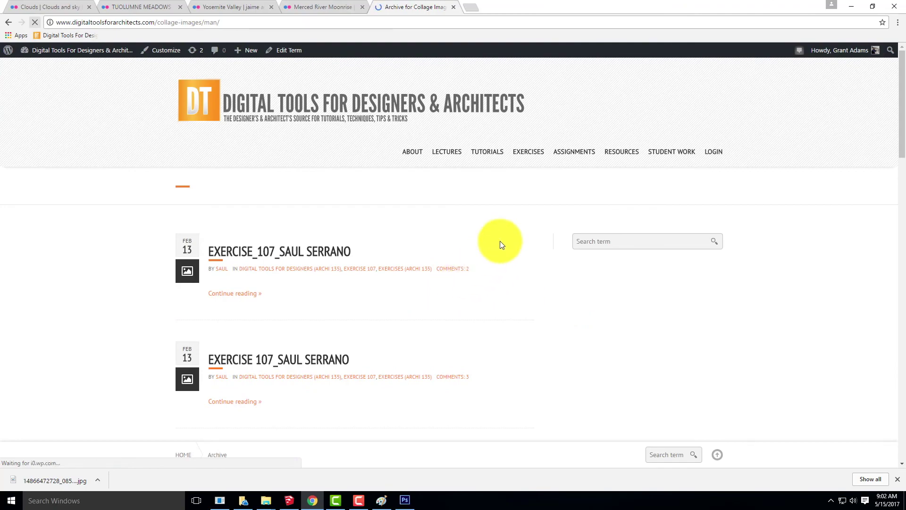
Look through the male cutouts on the first page of the man archive and open page 2.
scroll(499, 241, down, 10)
scroll(500, 241, down, 15)
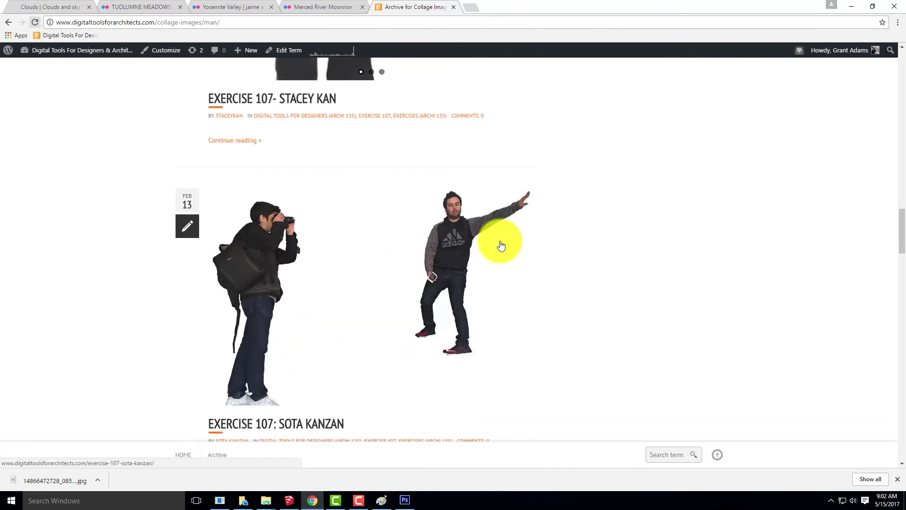
scroll(501, 246, down, 15)
scroll(501, 246, down, 15)
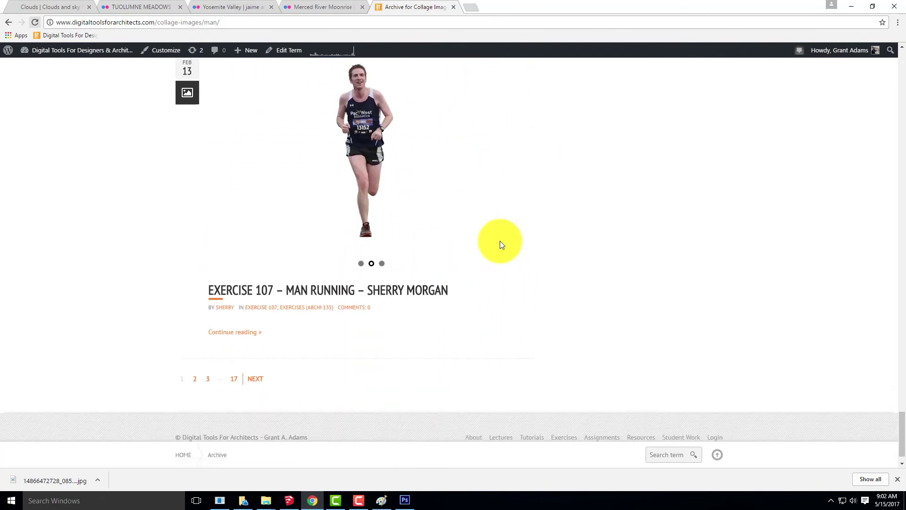
scroll(499, 240, down, 1)
click(195, 350)
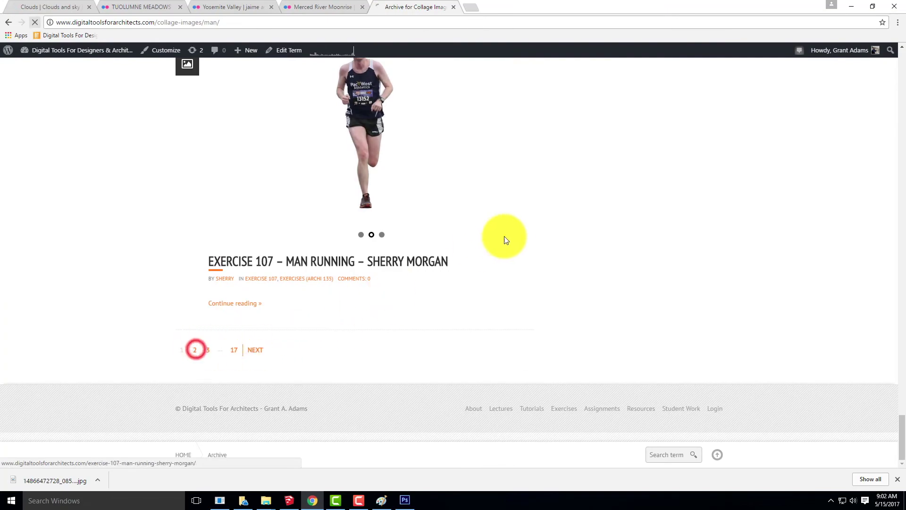
Examine the standing and walking men on page 2 of the man archive and continue to page 3.
scroll(513, 234, down, 2)
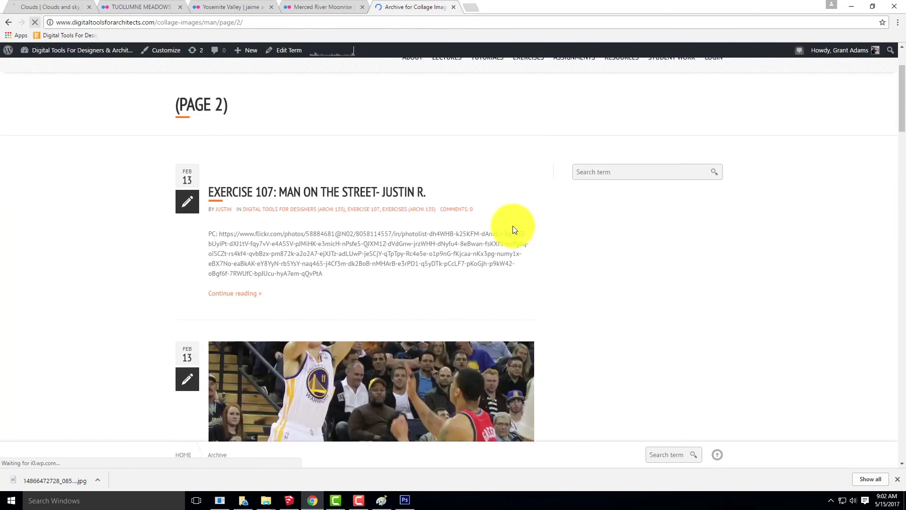
scroll(514, 230, down, 10)
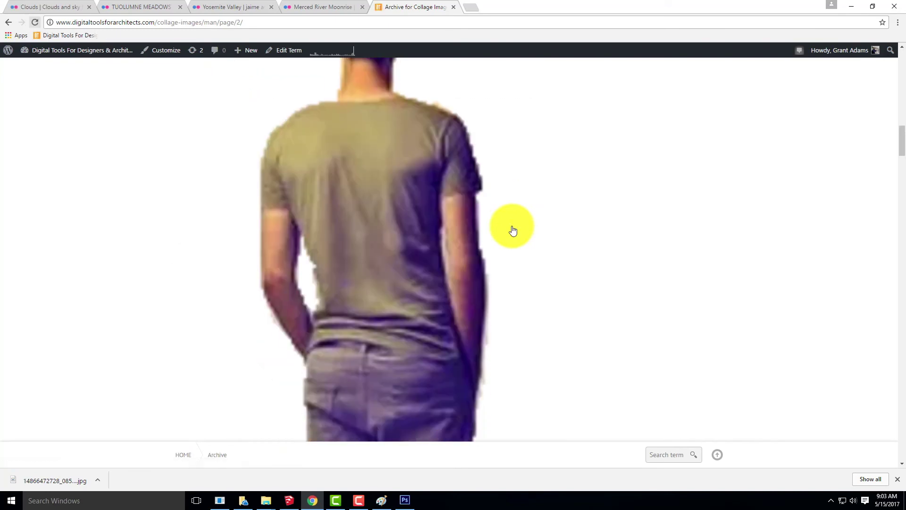
scroll(515, 231, down, 20)
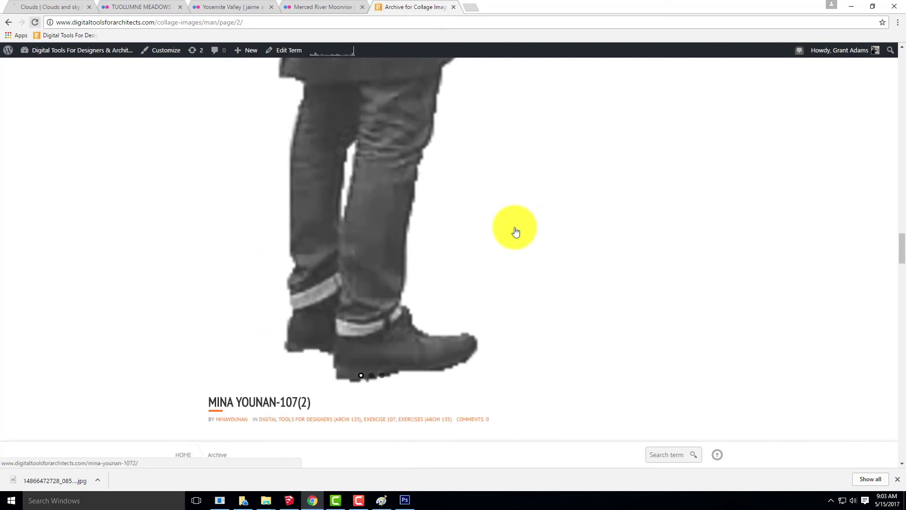
scroll(520, 238, down, 20)
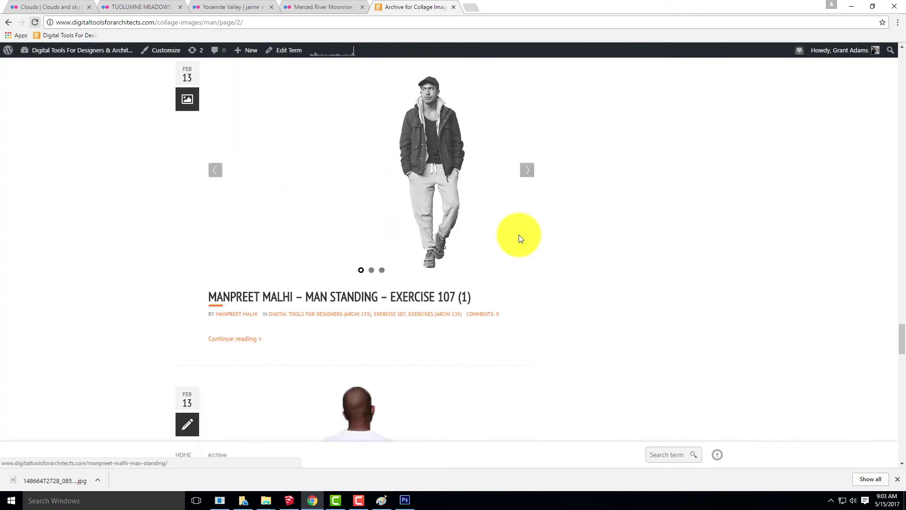
scroll(520, 240, down, 5)
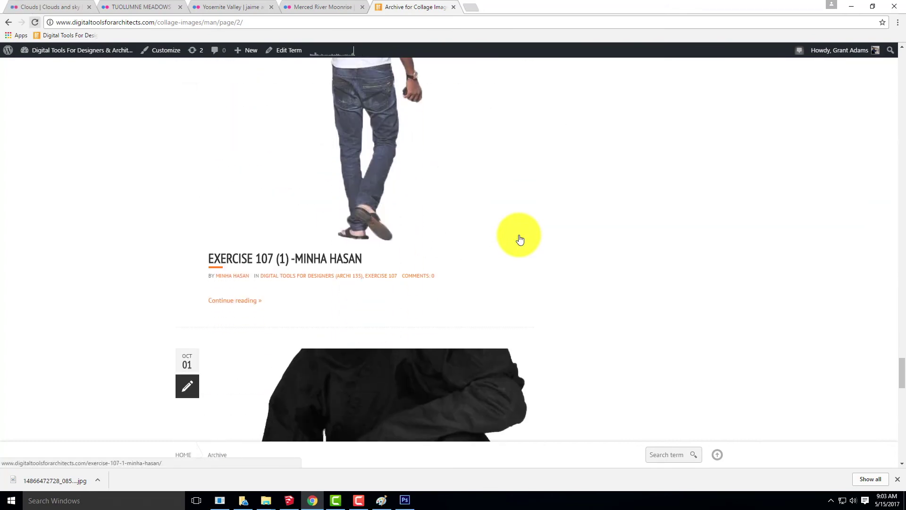
scroll(519, 240, up, 6)
scroll(520, 240, down, 17)
scroll(520, 239, down, 12)
click(232, 352)
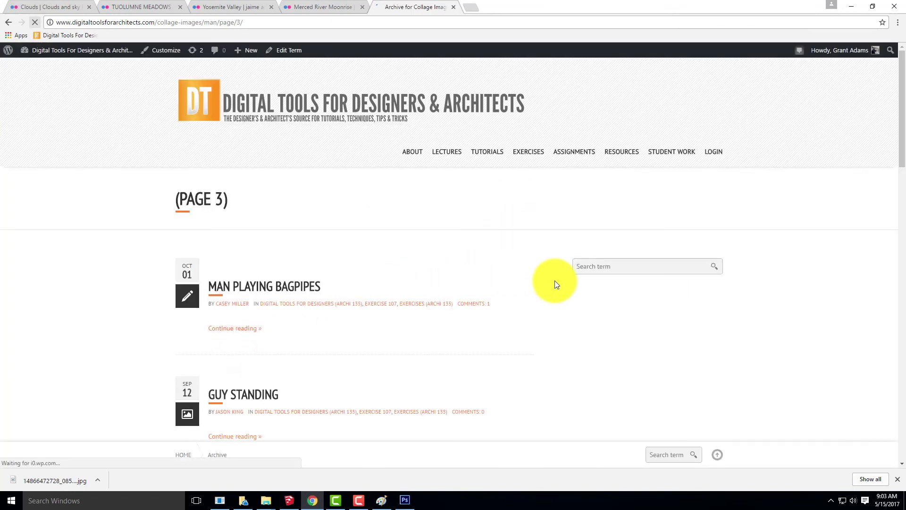
Look through the male cutouts on pages 3 and 4 of the man archive and advance to page 5.
scroll(491, 281, down, 8)
scroll(488, 286, down, 7)
scroll(488, 285, down, 11)
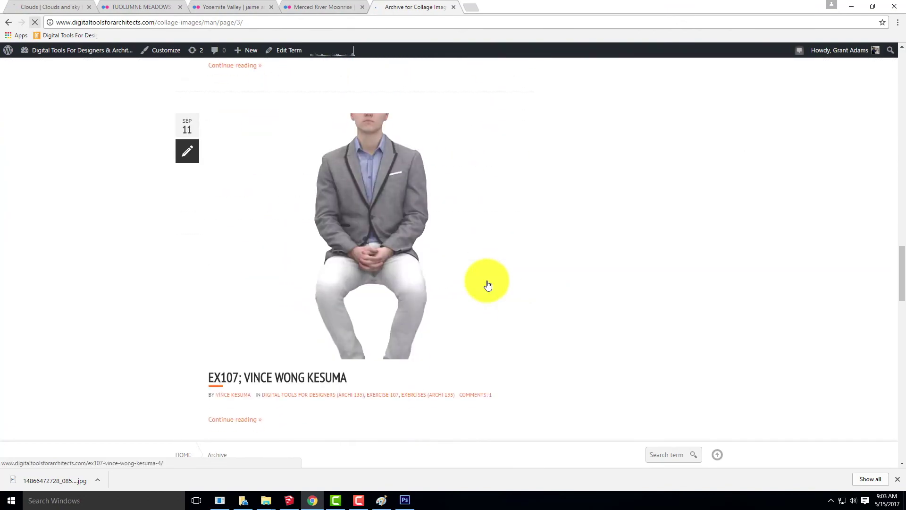
scroll(488, 286, down, 10)
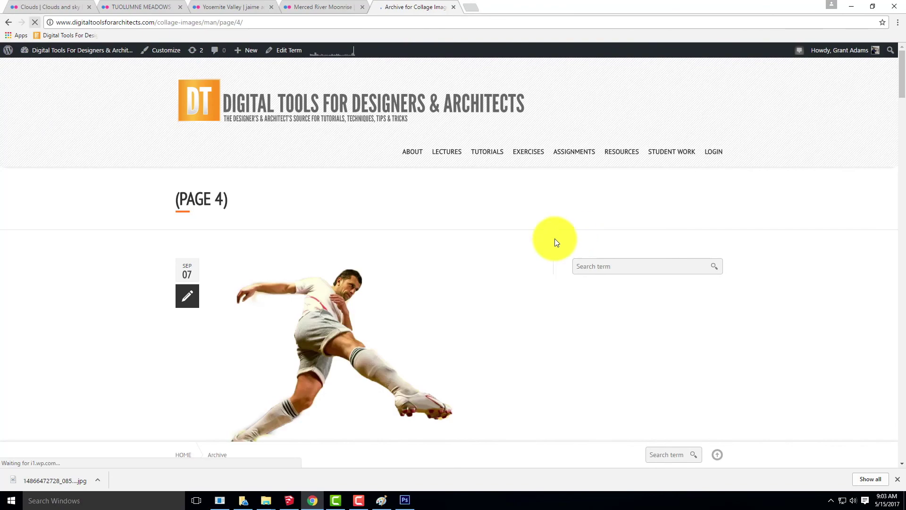
scroll(509, 245, down, 1)
scroll(509, 245, down, 20)
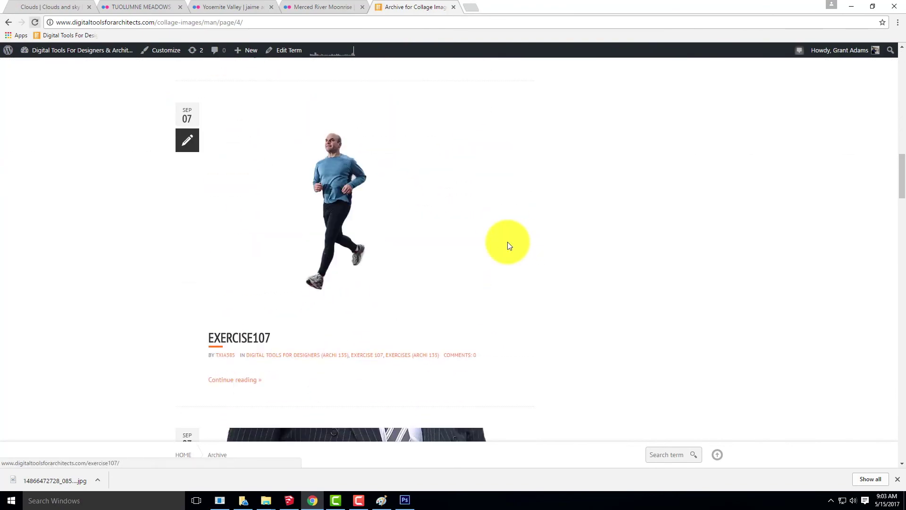
scroll(509, 245, down, 20)
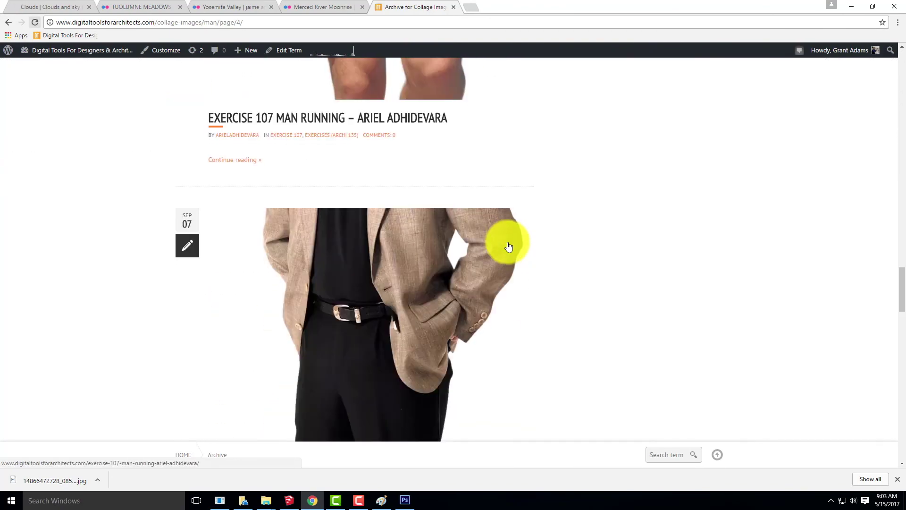
scroll(509, 246, down, 20)
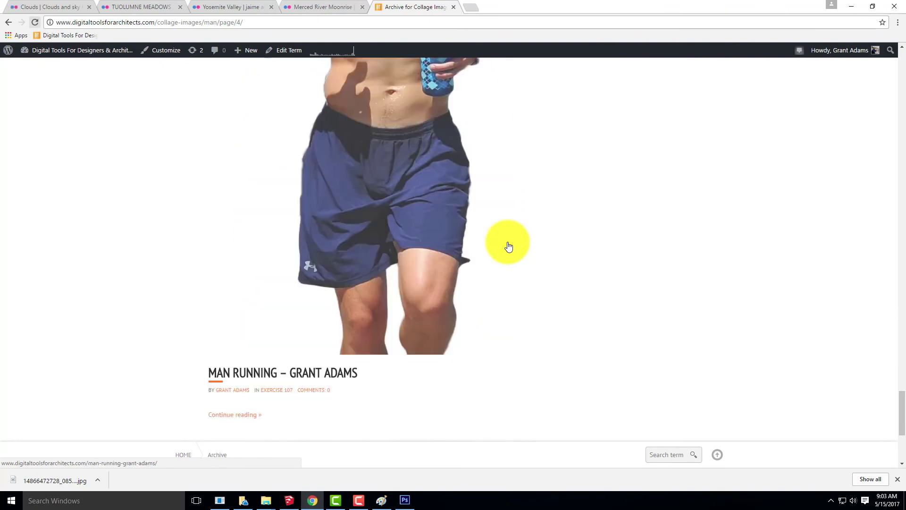
click(261, 351)
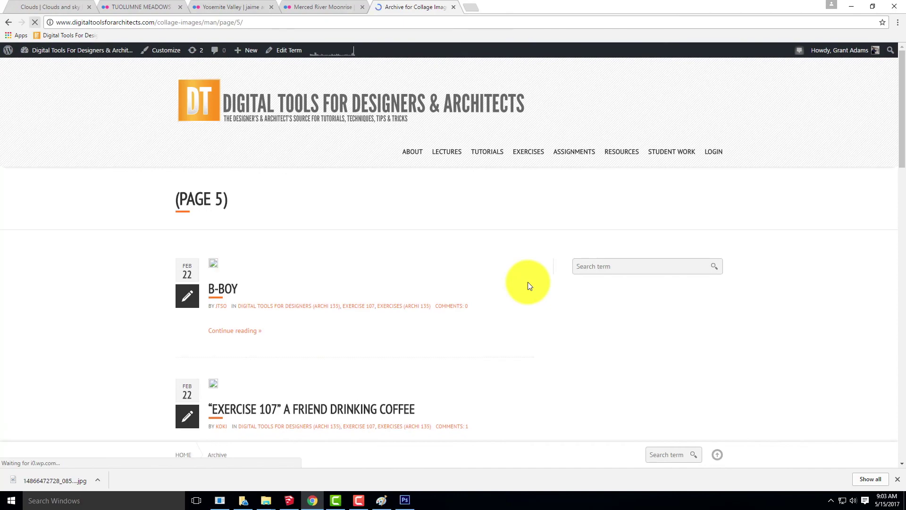
Check the male cutouts on page 5 of the man archive, and those on the last page, 17.
scroll(527, 282, down, 5)
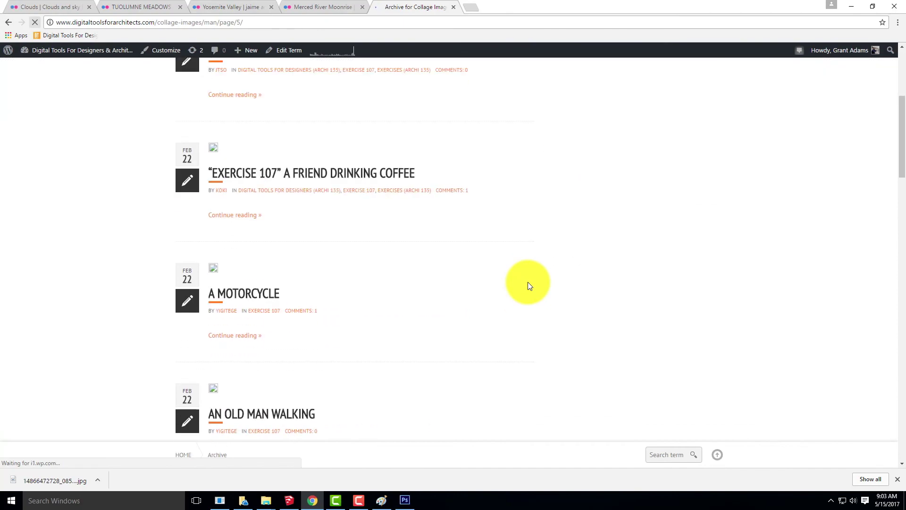
scroll(527, 282, down, 15)
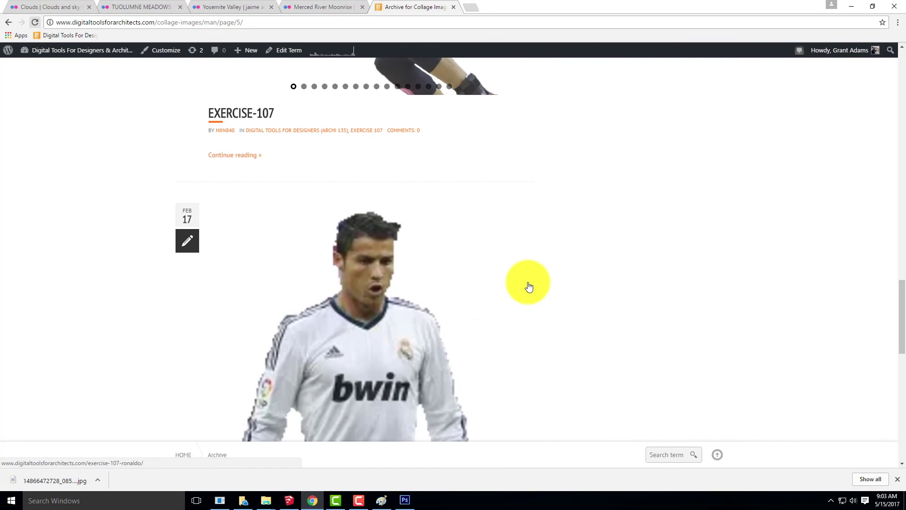
scroll(529, 285, down, 10)
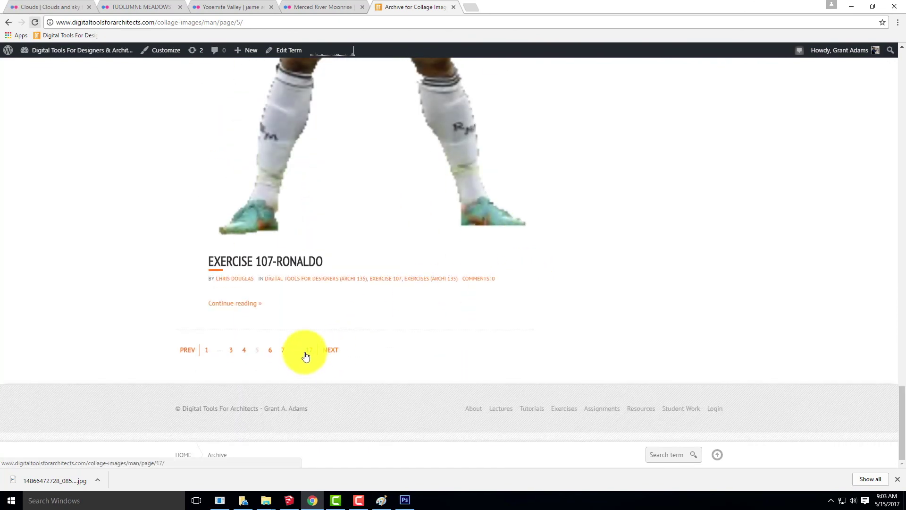
click(306, 350)
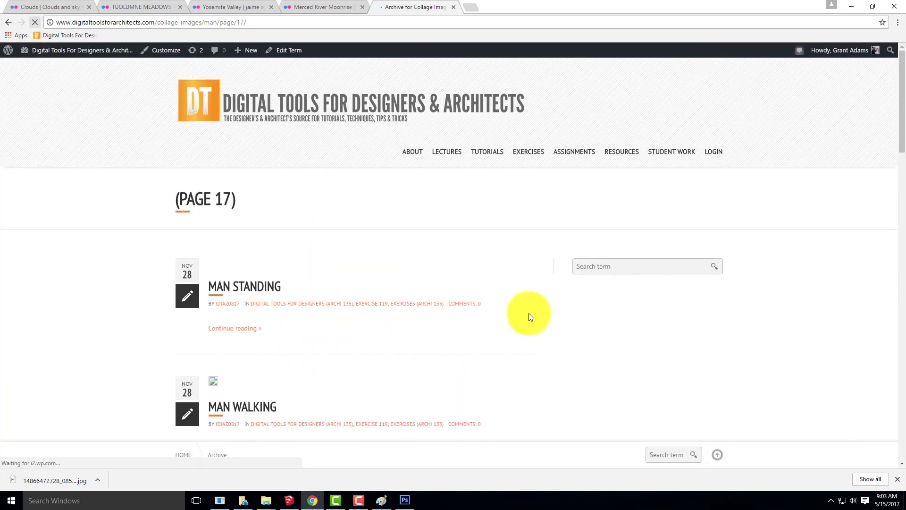
scroll(529, 313, down, 7)
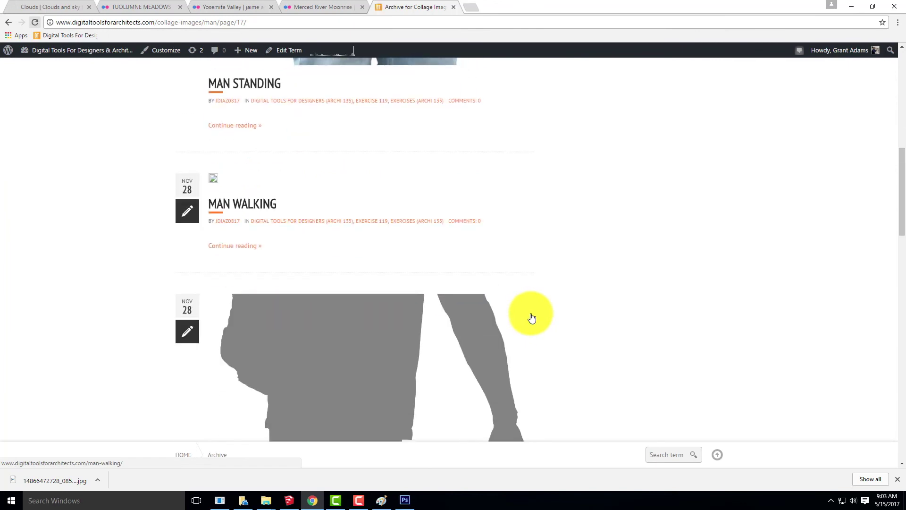
scroll(531, 315, up, 8)
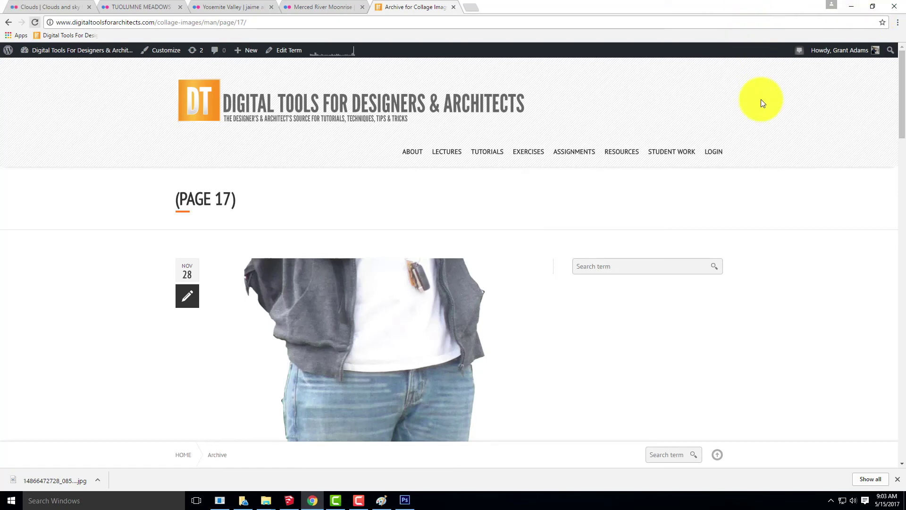
Switch from the browser to File Explorer and open Live Demonstrations > Live - A135 Exercises on the college OneDrive.
click(851, 6)
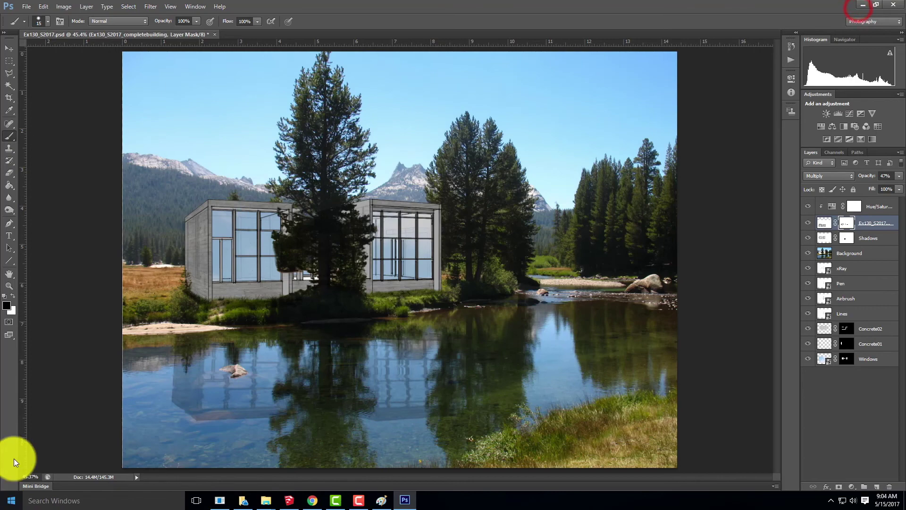
click(7, 502)
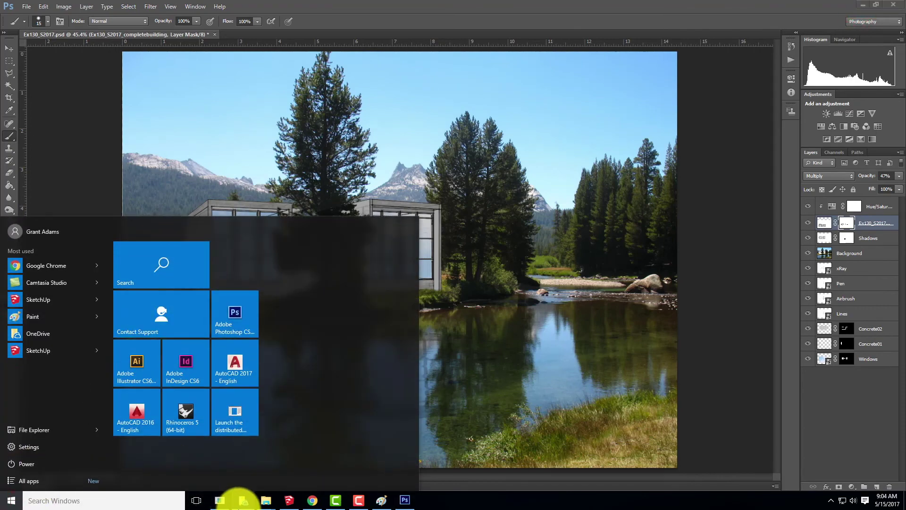
click(267, 503)
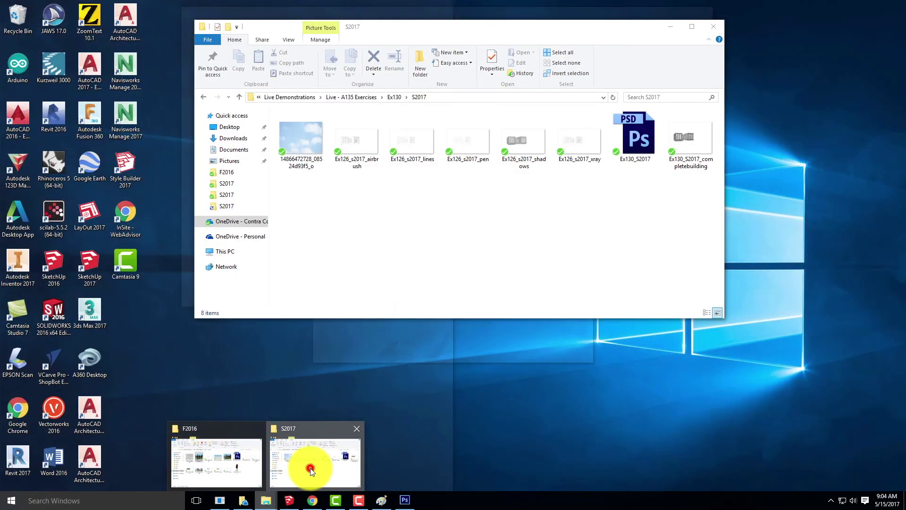
click(310, 468)
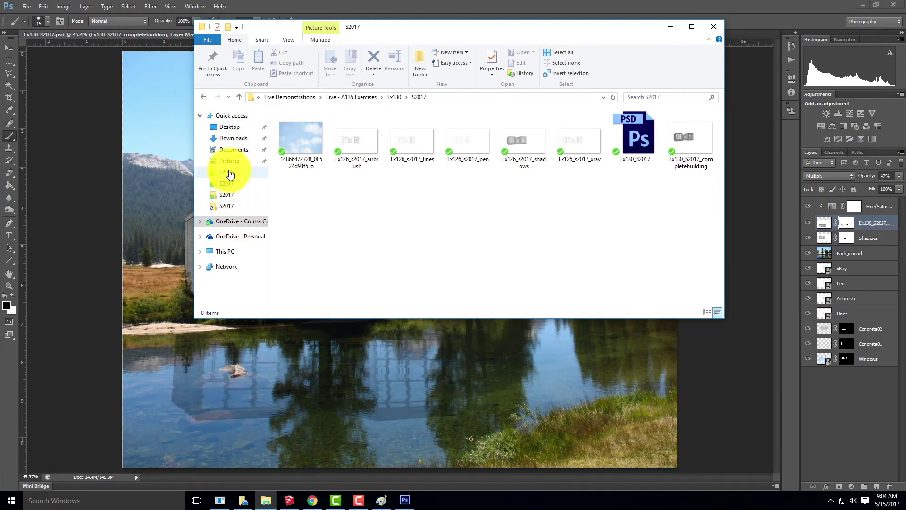
click(241, 222)
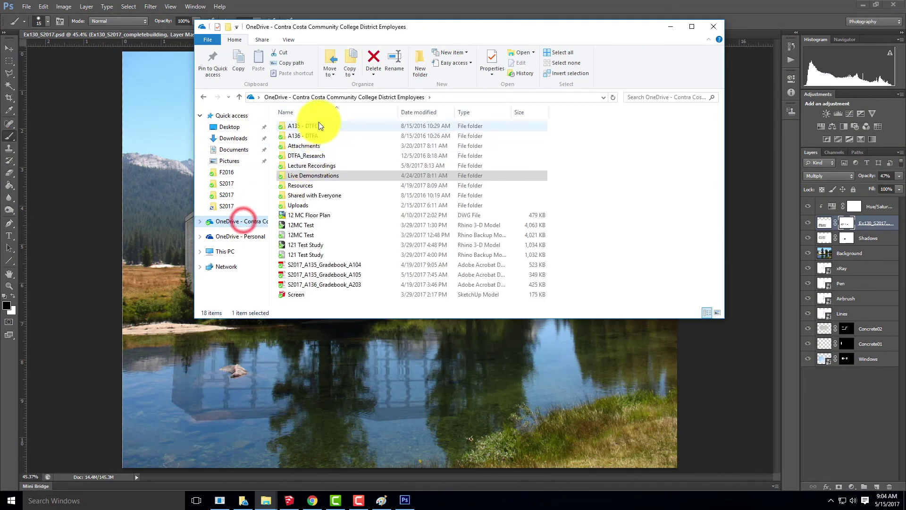
double_click(310, 176)
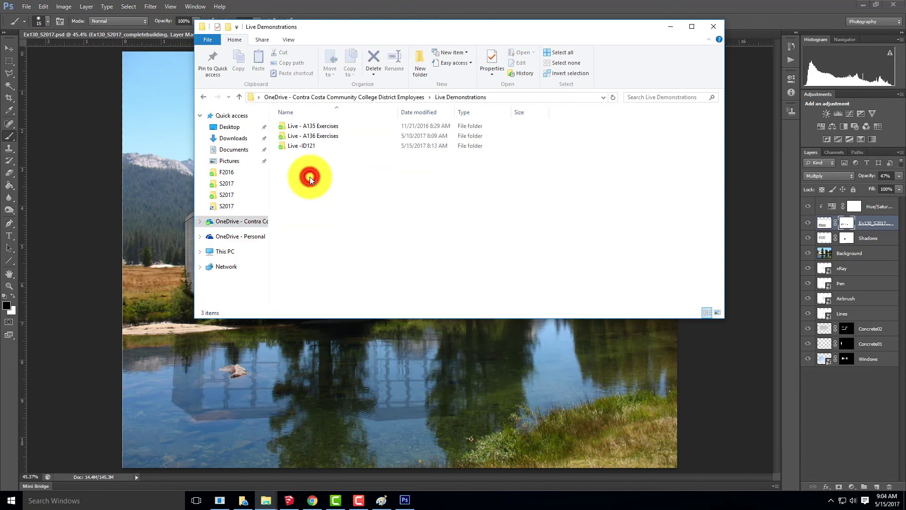
double_click(322, 127)
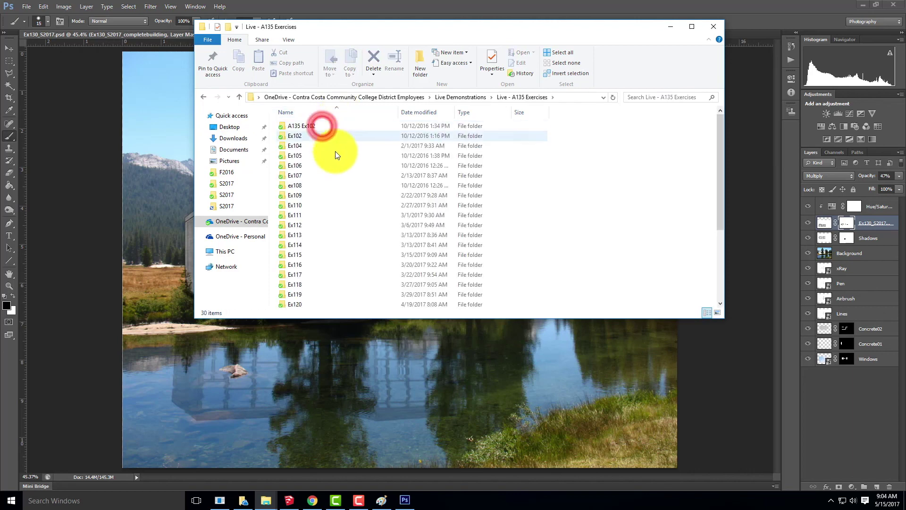
Check the Ex110 and Ex109 folders for people cutouts and return to the Live - A135 Exercises folder.
click(299, 206)
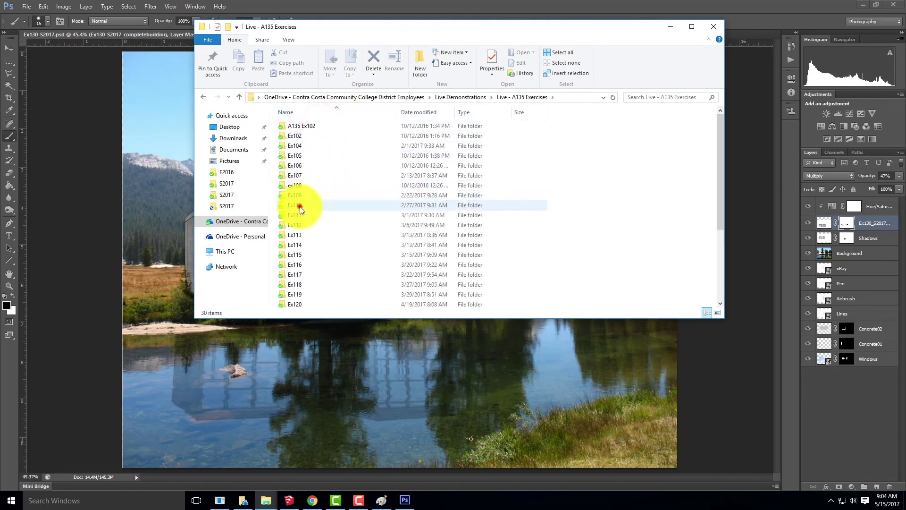
double_click(299, 205)
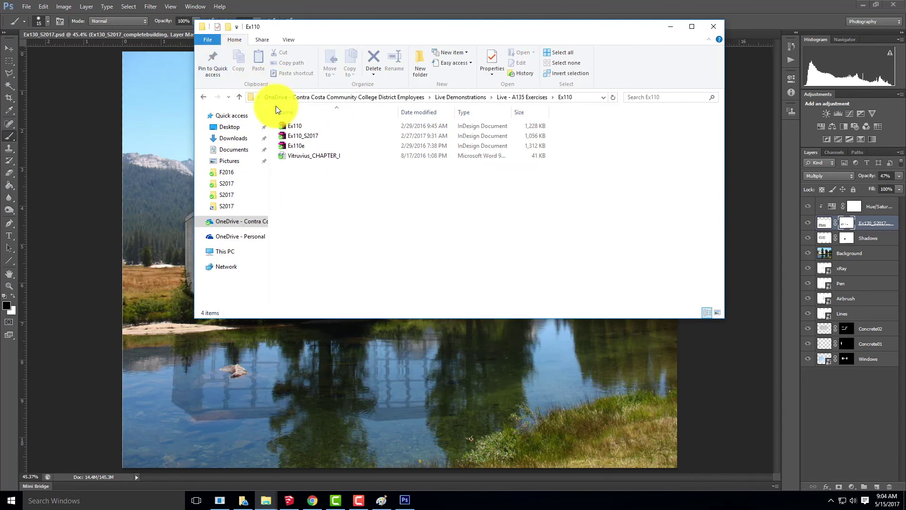
click(517, 97)
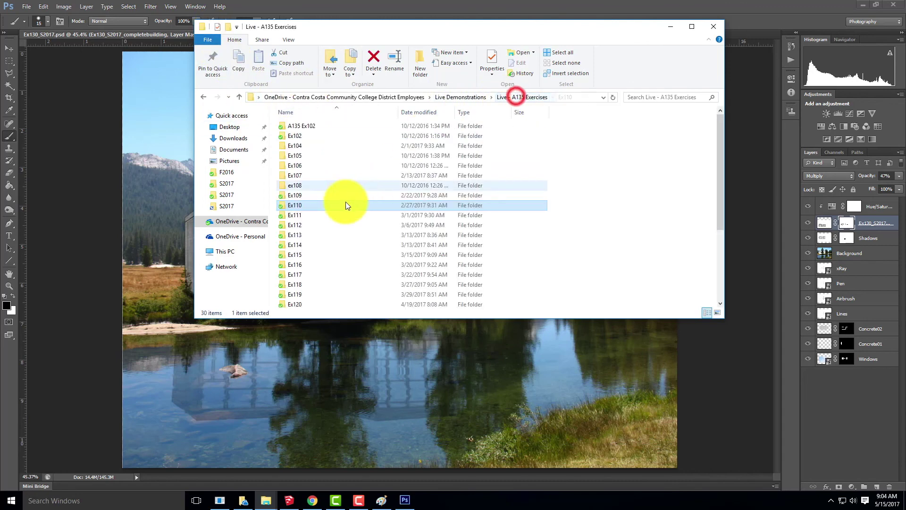
double_click(298, 194)
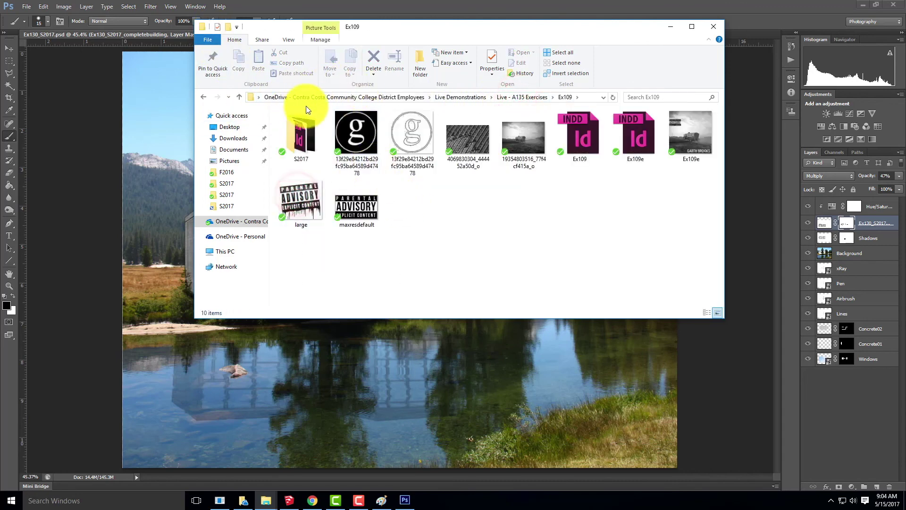
click(449, 97)
click(322, 127)
double_click(322, 128)
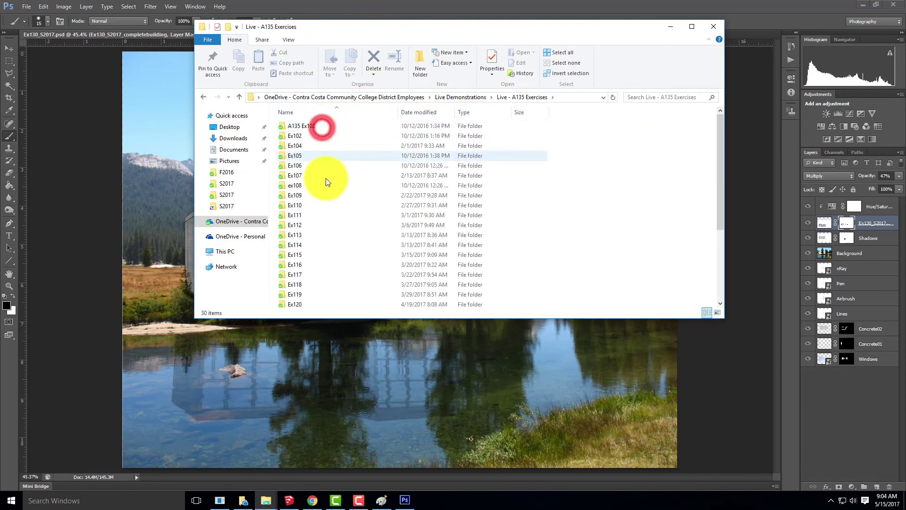
Place the People-1 image from the Elements folder of ex108 into the Ex130_S2017.psd composition at its imported size.
double_click(302, 185)
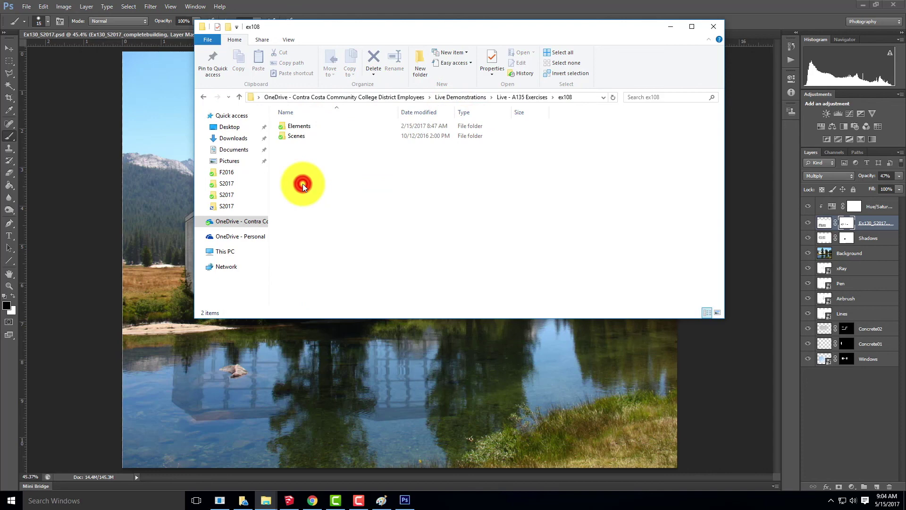
double_click(299, 126)
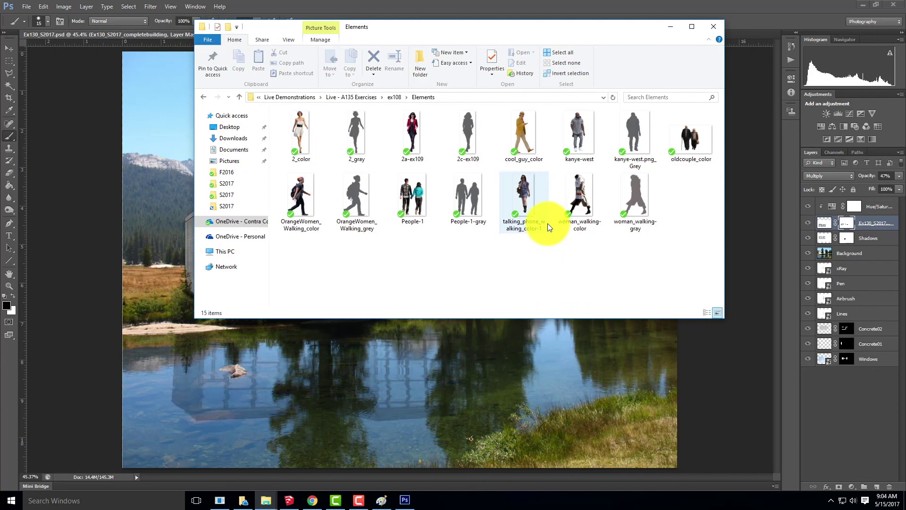
click(412, 195)
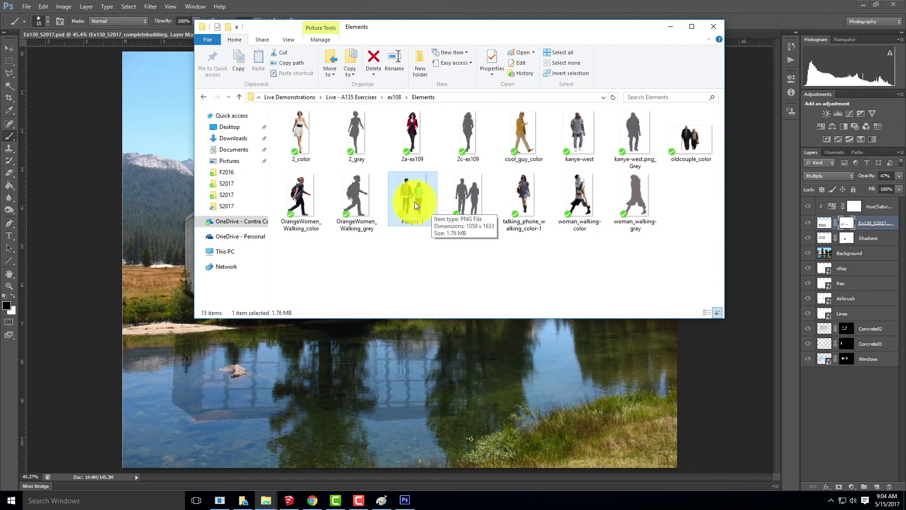
drag(407, 195, 73, 203)
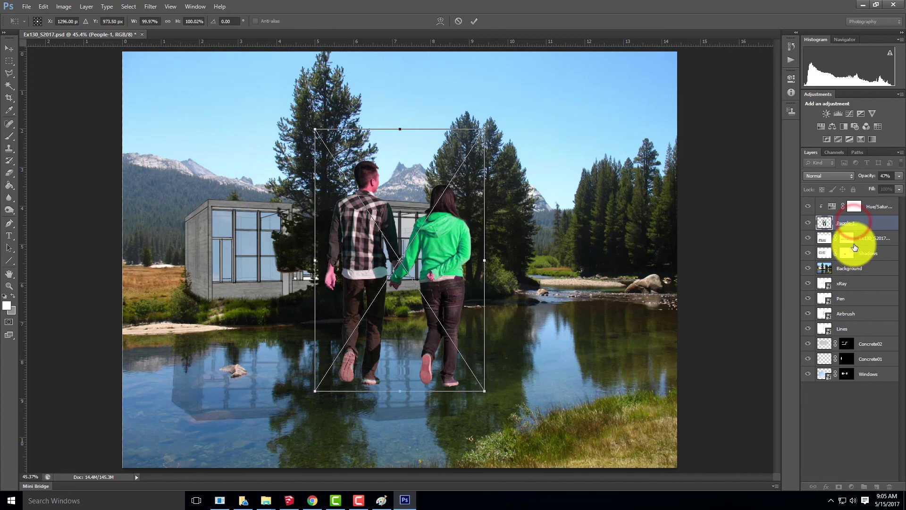
mouse_move(851, 220)
mouse_down()
mouse_move(852, 209)
mouse_move(845, 213)
mouse_up()
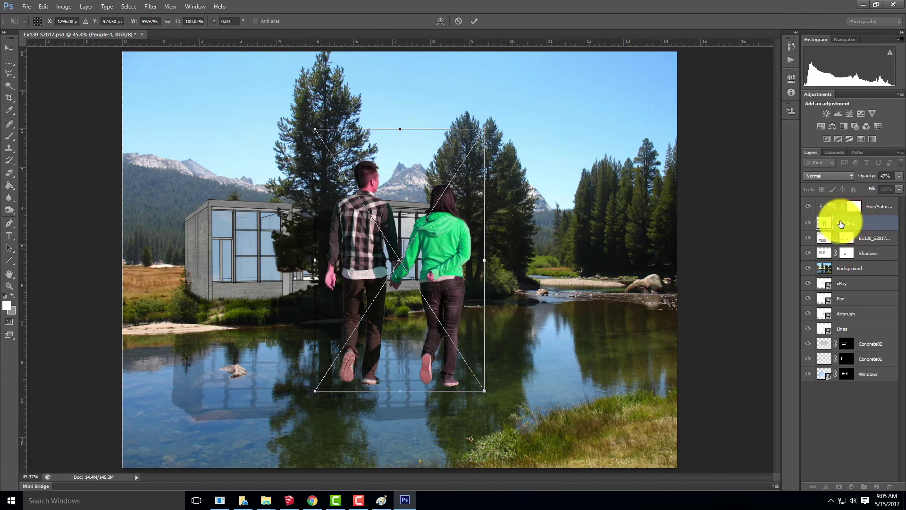
click(476, 21)
Move the People-1 layer above the Hue/Saturation adjustment and clip that adjustment to the building reflection layer again.
mouse_move(852, 219)
mouse_down()
mouse_move(853, 262)
mouse_move(846, 199)
mouse_up()
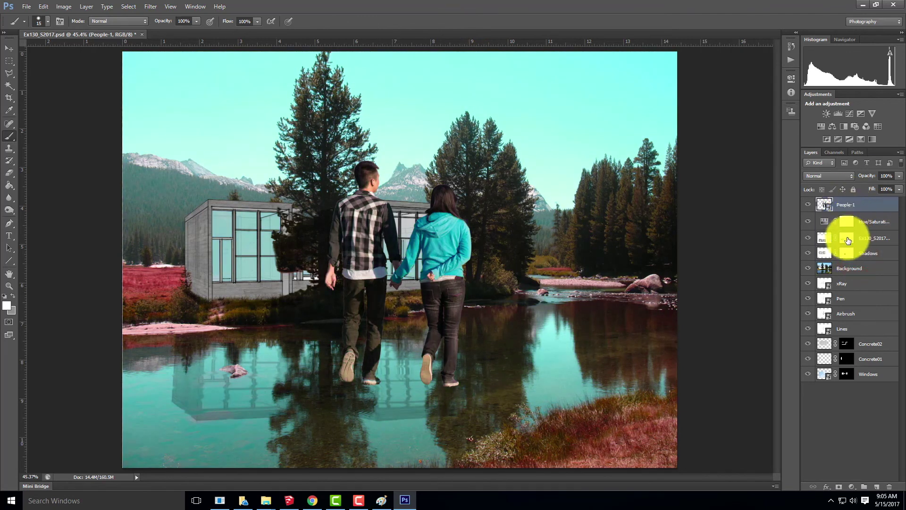
click(868, 220)
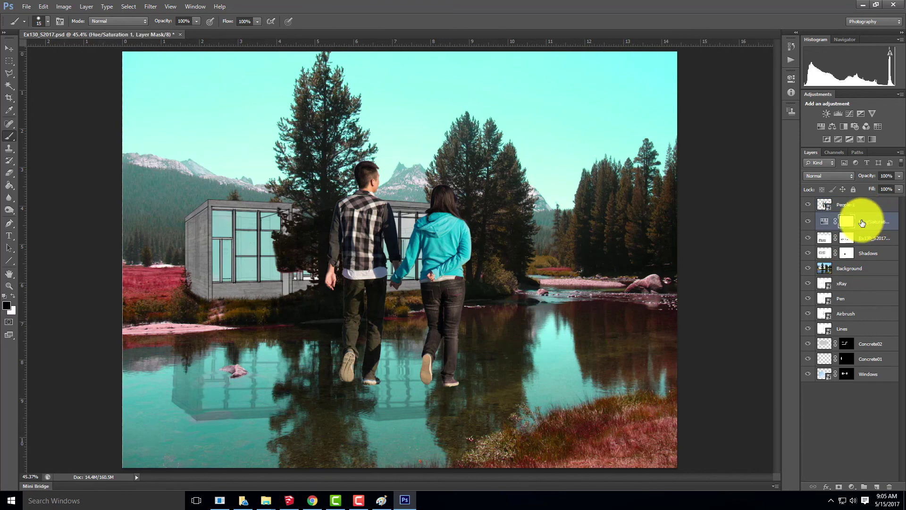
key(ctrl+alt+g)
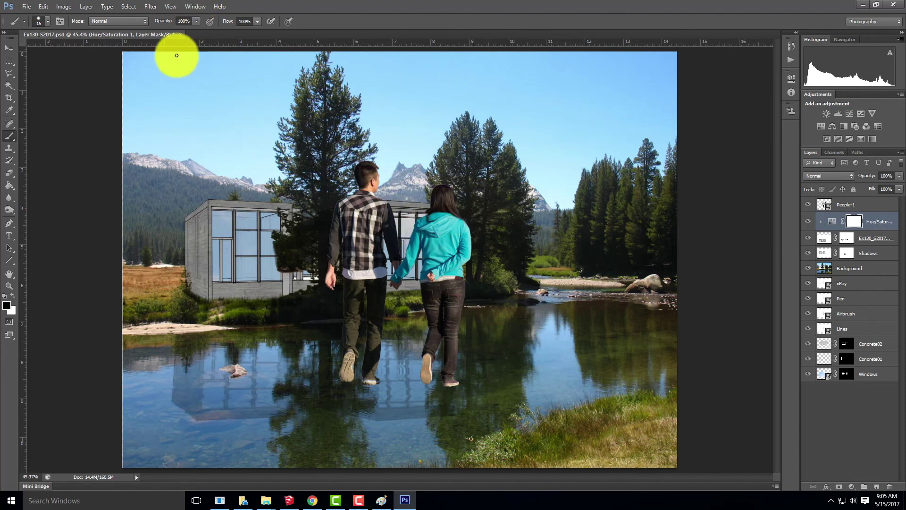
click(43, 6)
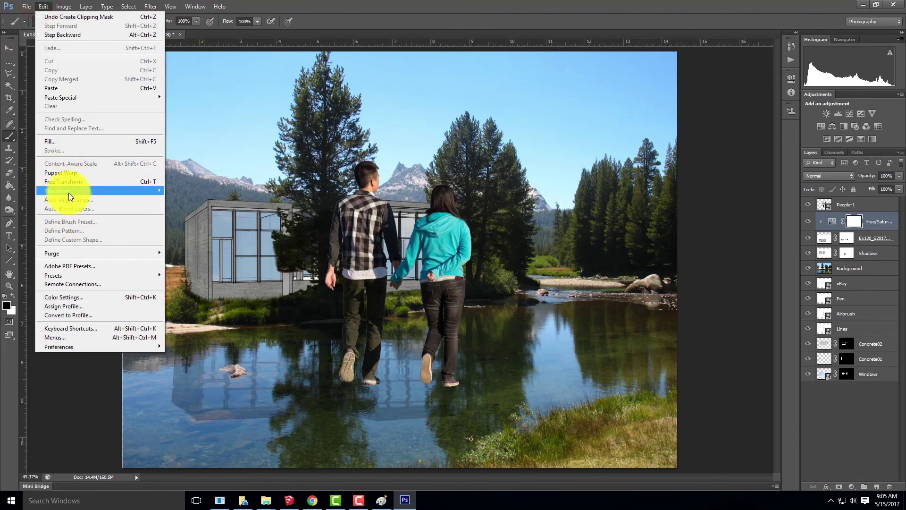
click(67, 181)
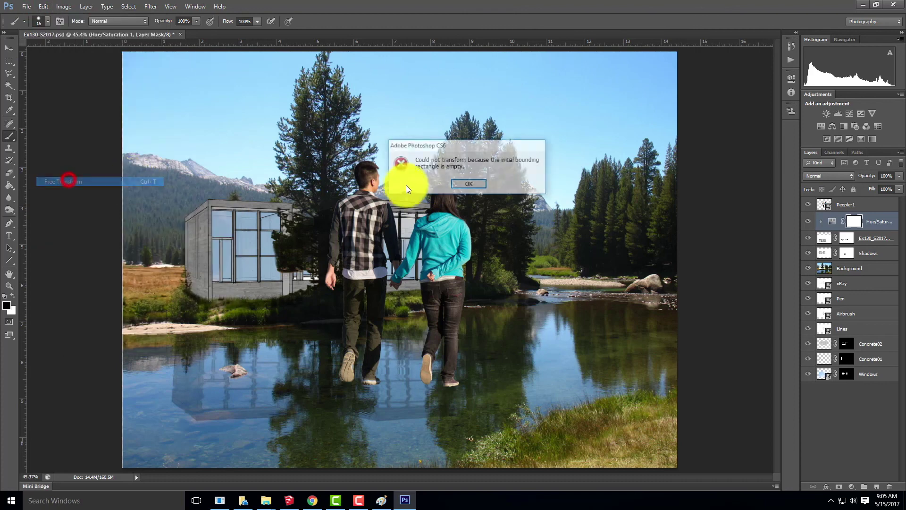
click(471, 183)
Free-transform the People-1 layer to mirror the couple horizontally and move them onto the grassy bank in the photo's lower right corner.
click(863, 203)
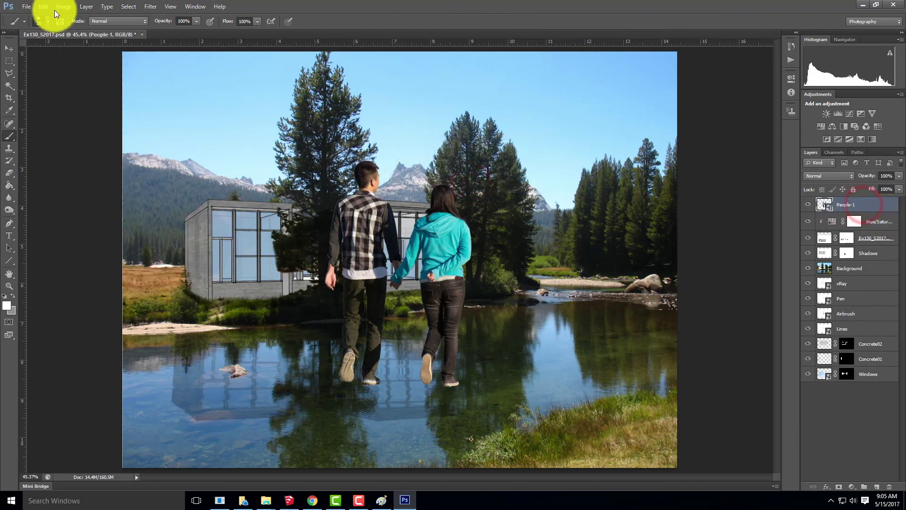
click(38, 10)
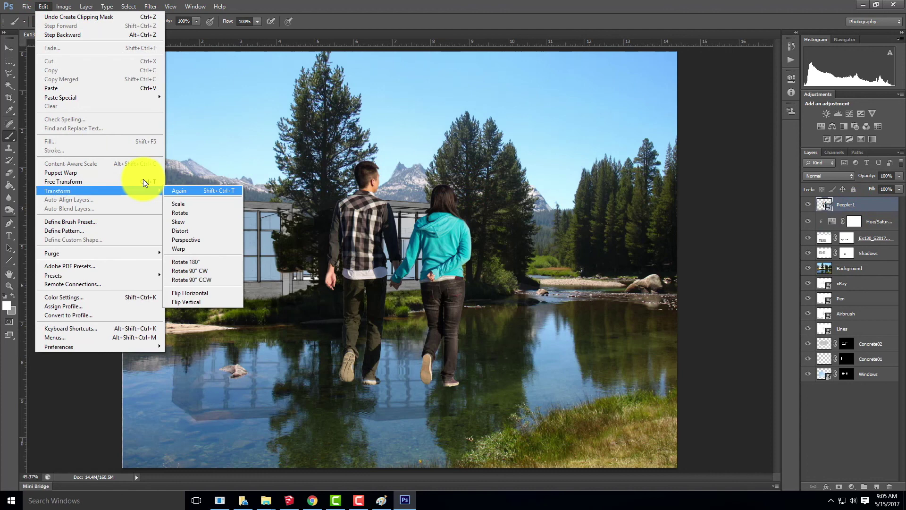
click(97, 182)
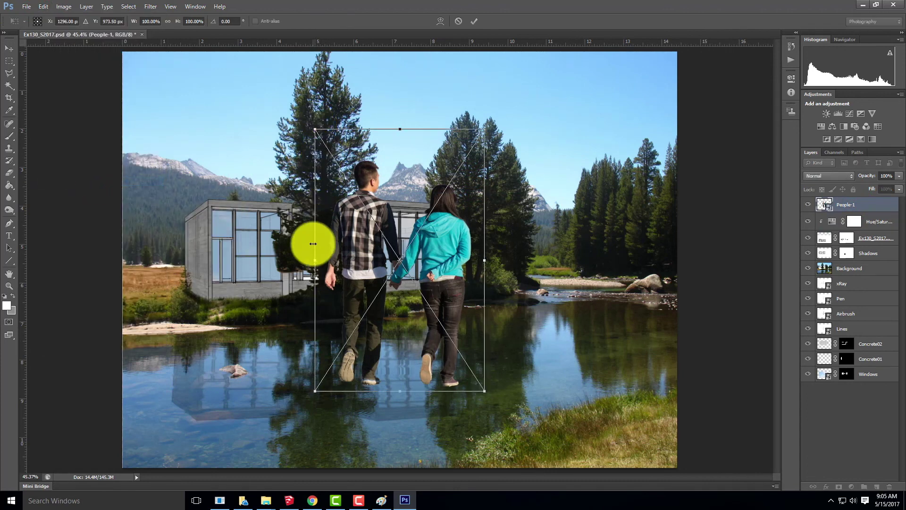
drag(314, 259, 625, 363)
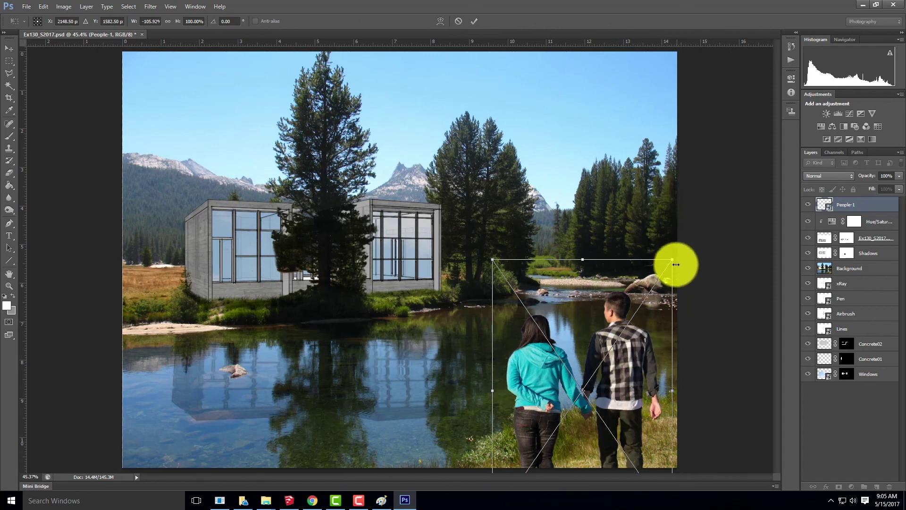
Scale the mirrored couple to about 108% width and 105% height, keep them at the photo's lower right edge, and apply the transform.
drag(675, 261, 681, 246)
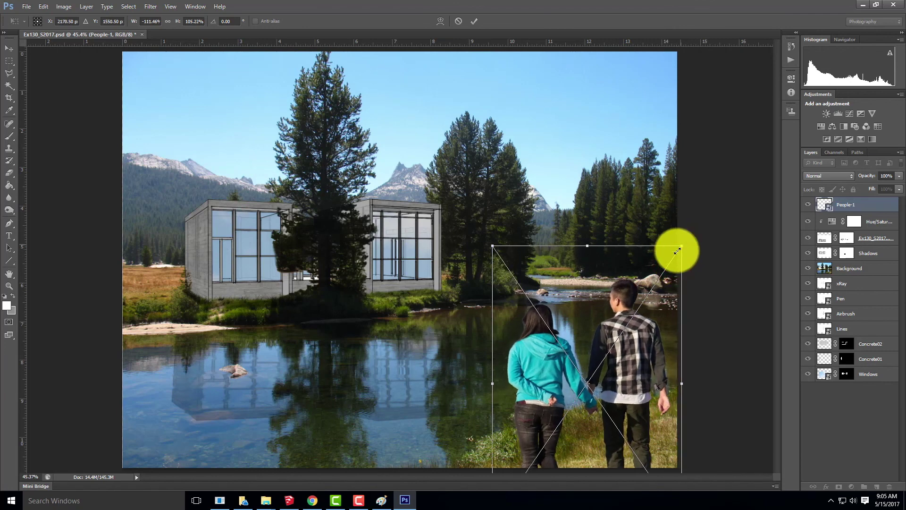
mouse_move(626, 338)
mouse_down()
mouse_move(637, 343)
mouse_move(624, 348)
mouse_up()
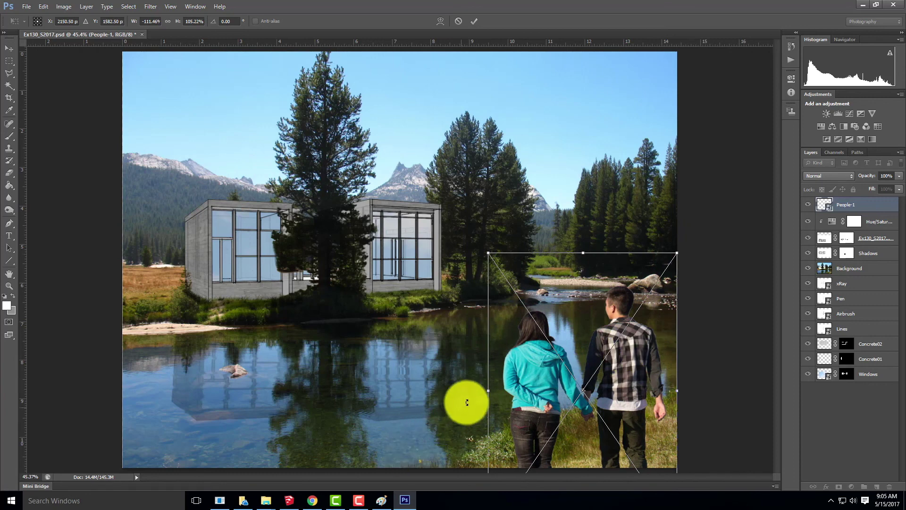
drag(488, 390, 492, 390)
drag(494, 390, 494, 390)
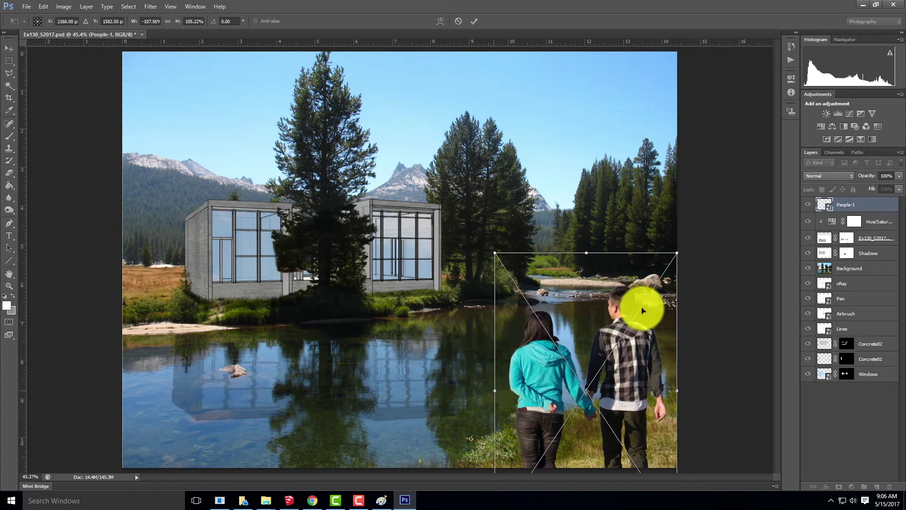
click(761, 278)
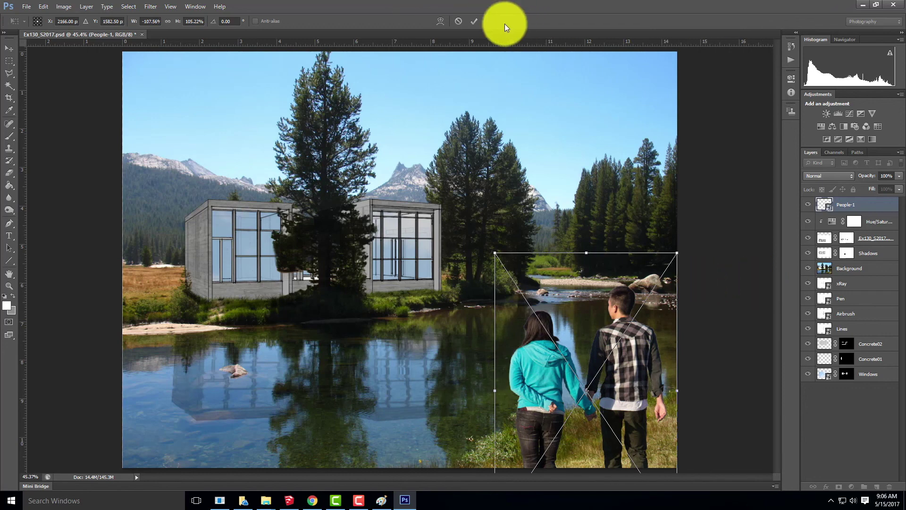
click(476, 19)
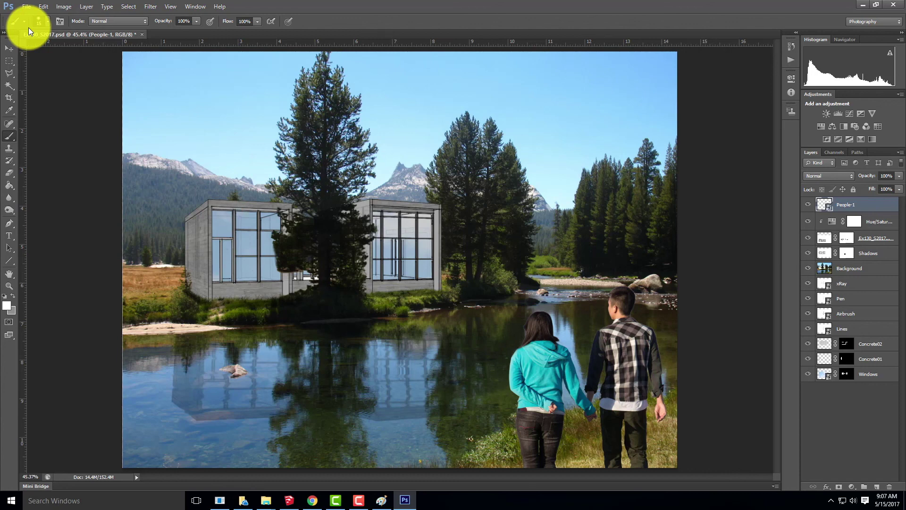
click(359, 501)
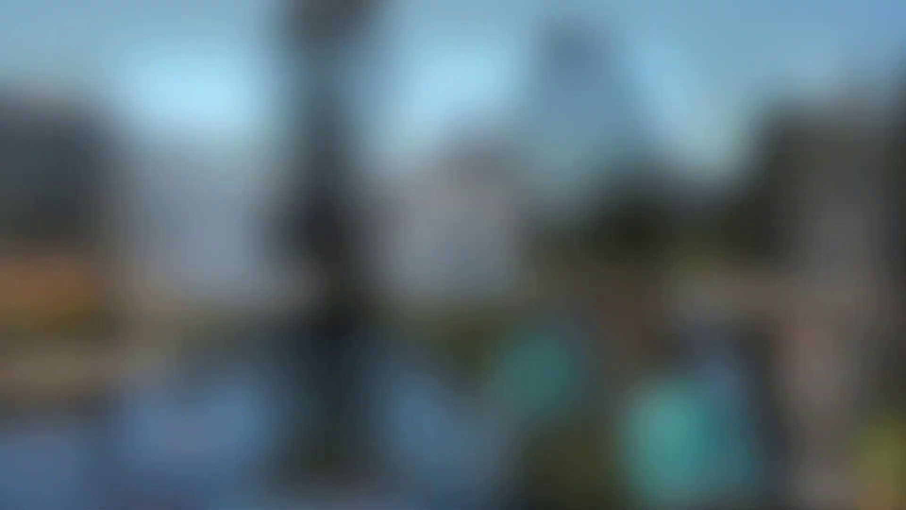